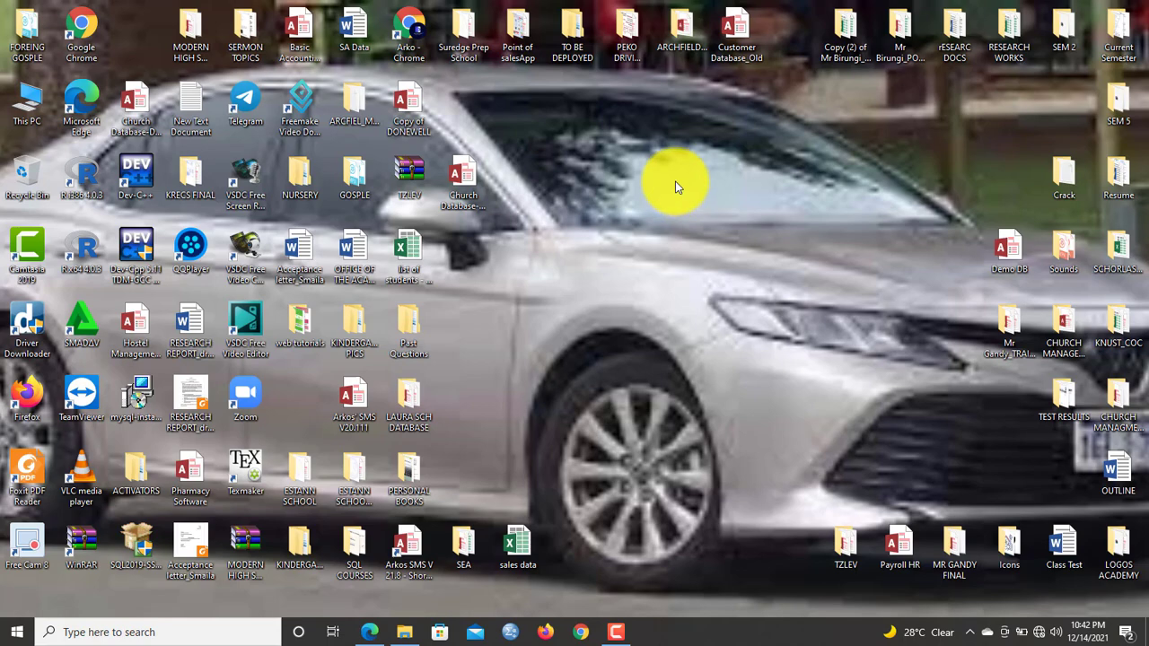
Create a new Access database file on the desktop and name it My Customer Database
{"action": "right_click", "coordinate": [631, 167]}
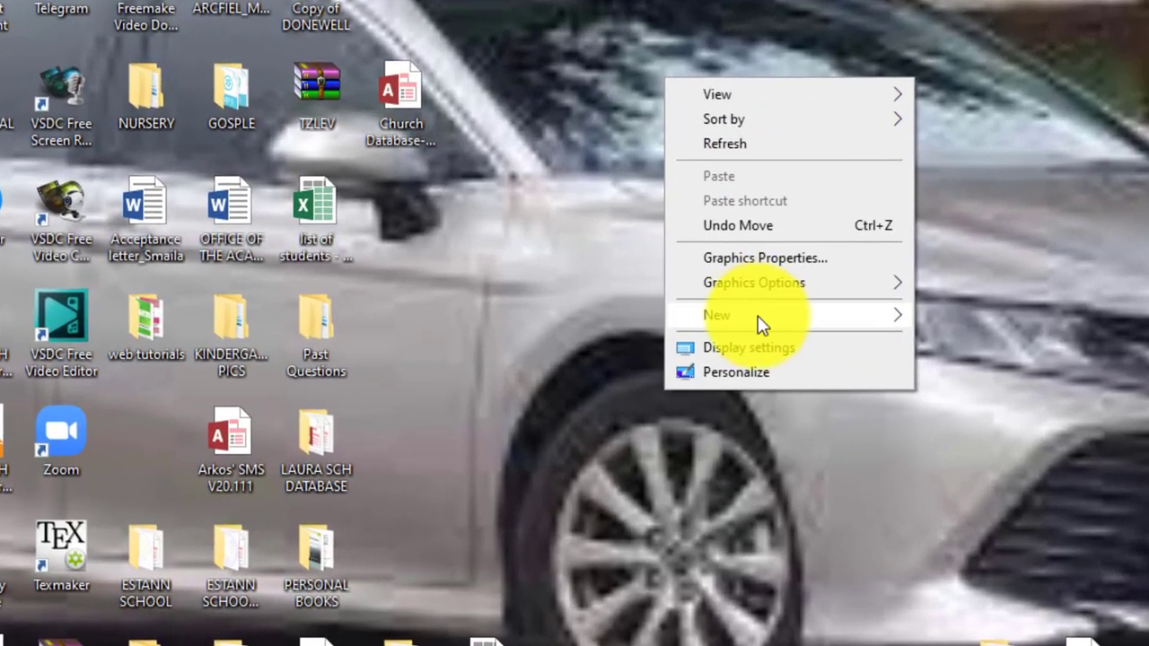
{"action": "mouse_move", "coordinate": [761, 325]}
{"action": "left_click", "coordinate": [971, 371]}
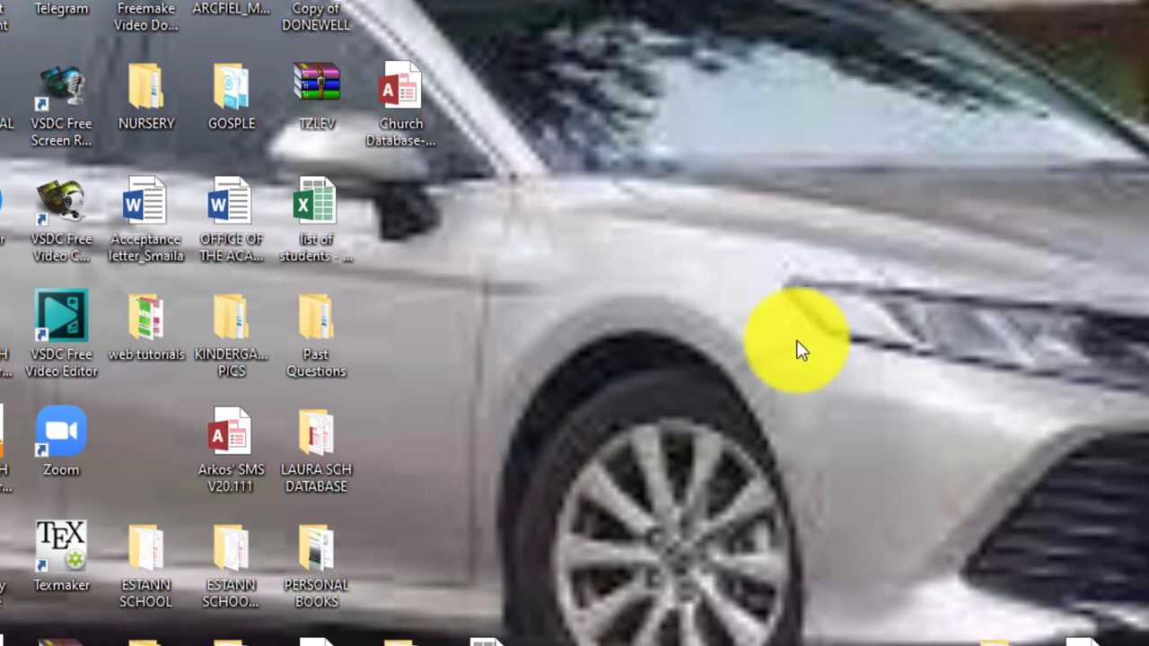
{"action": "type", "text": "M"}
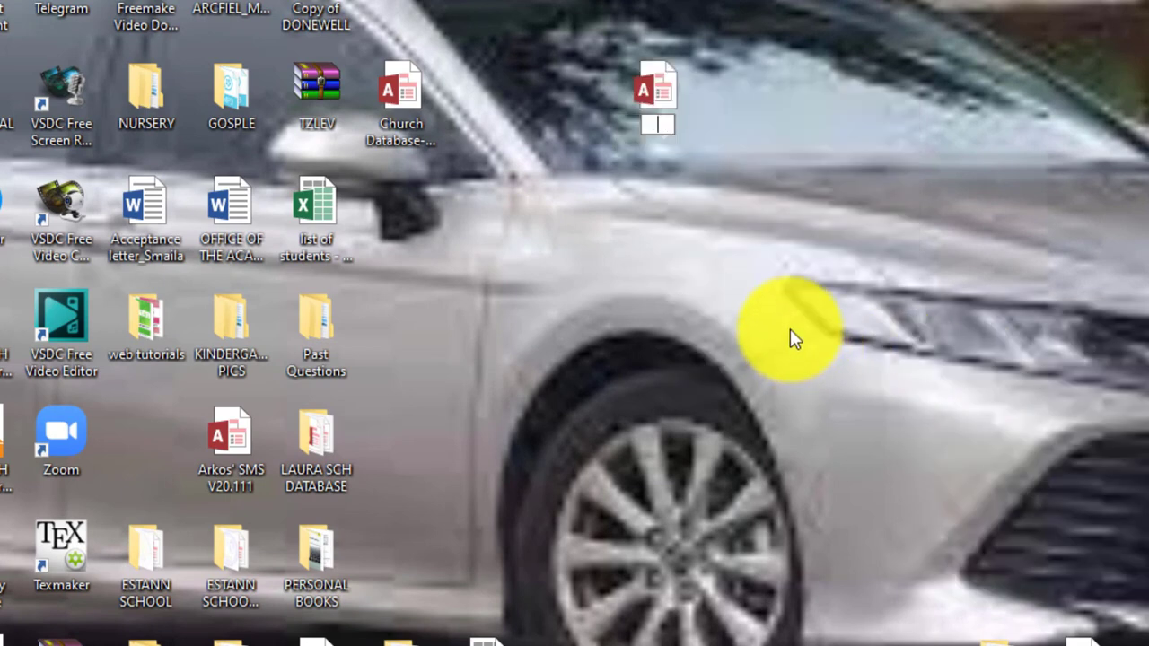
{"action": "type", "text": "y Customer Databa"}
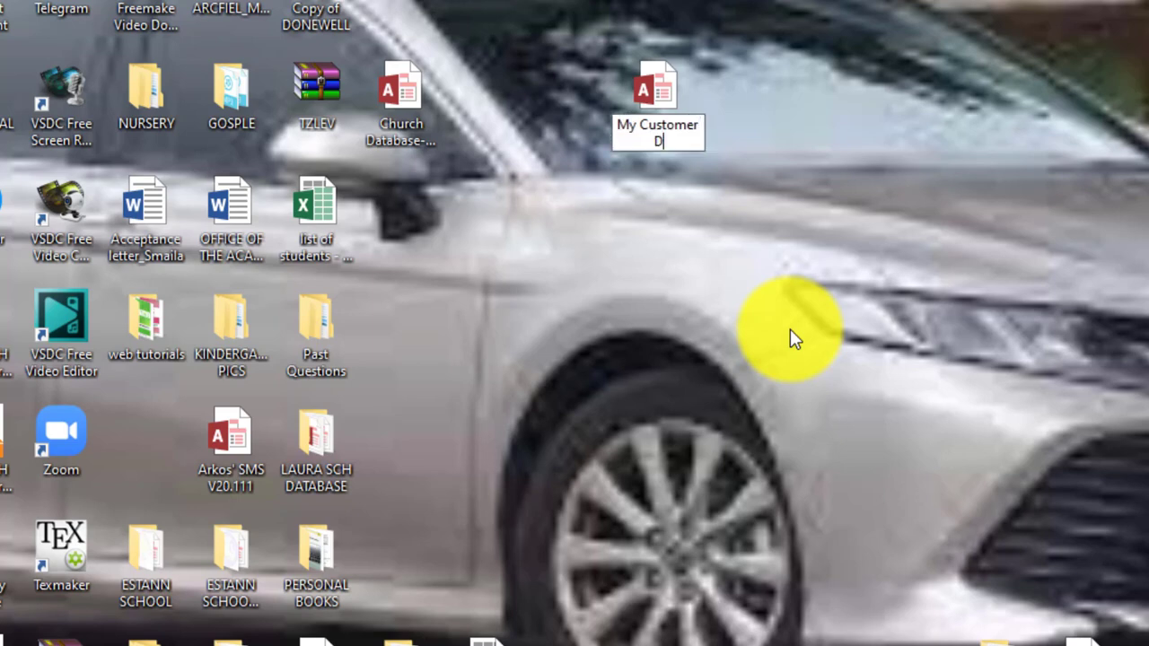
{"action": "type", "text": "e"}
{"action": "key", "text": "BackSpace"}
{"action": "type", "text": "se"}
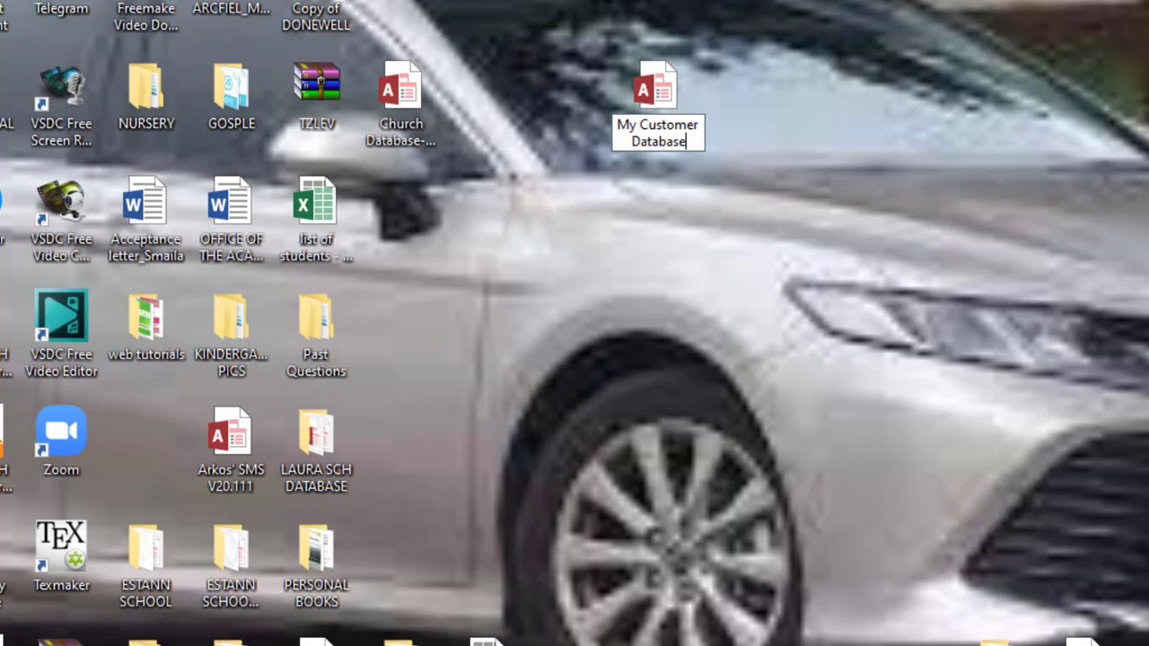
{"action": "key", "text": "Return"}
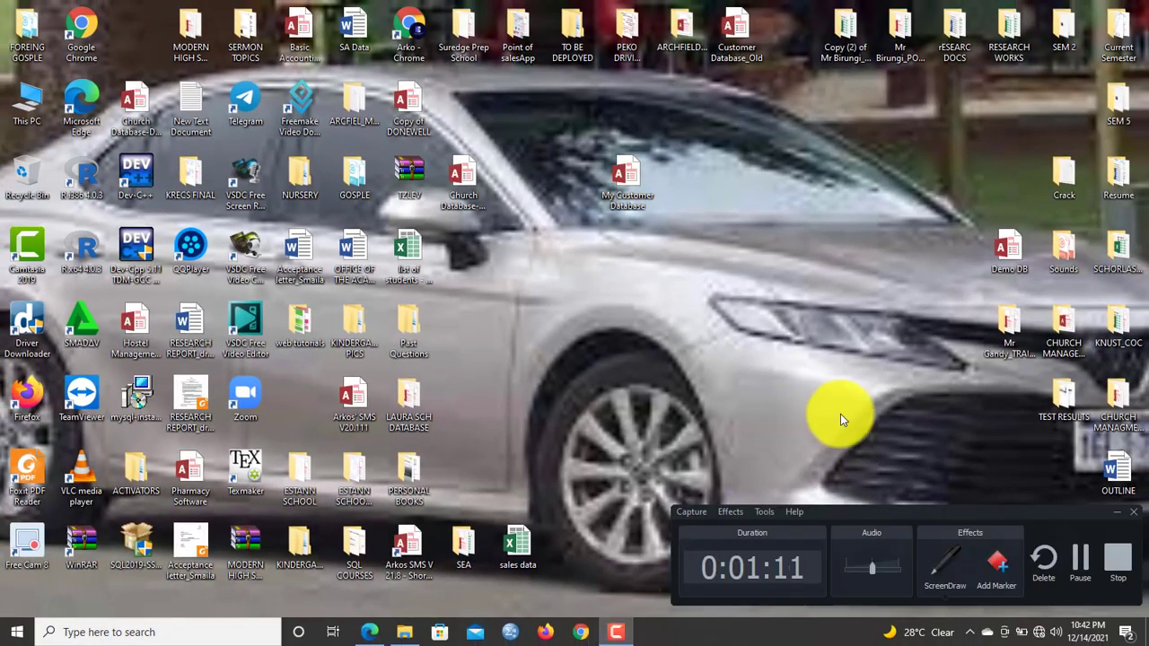
Open the My Customer Database file in Access, dismissing the activation wizard, and enable its blocked content
{"action": "left_click", "coordinate": [1115, 512]}
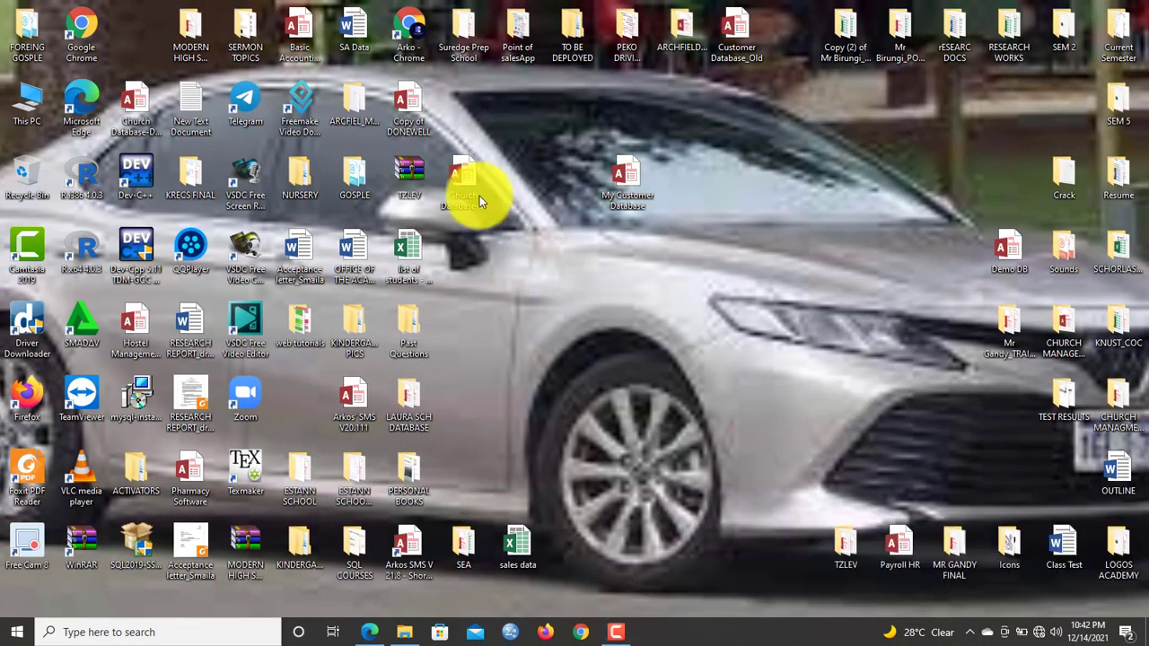
{"action": "double_click", "coordinate": [637, 175]}
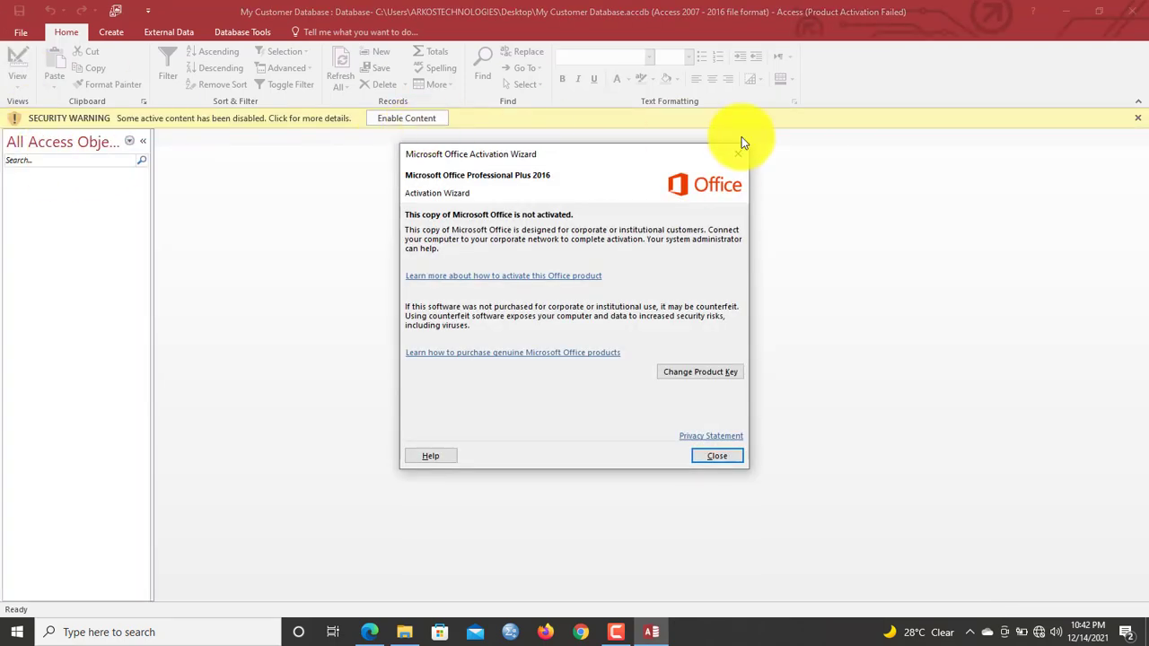
{"action": "left_click", "coordinate": [739, 144]}
{"action": "left_click", "coordinate": [404, 119]}
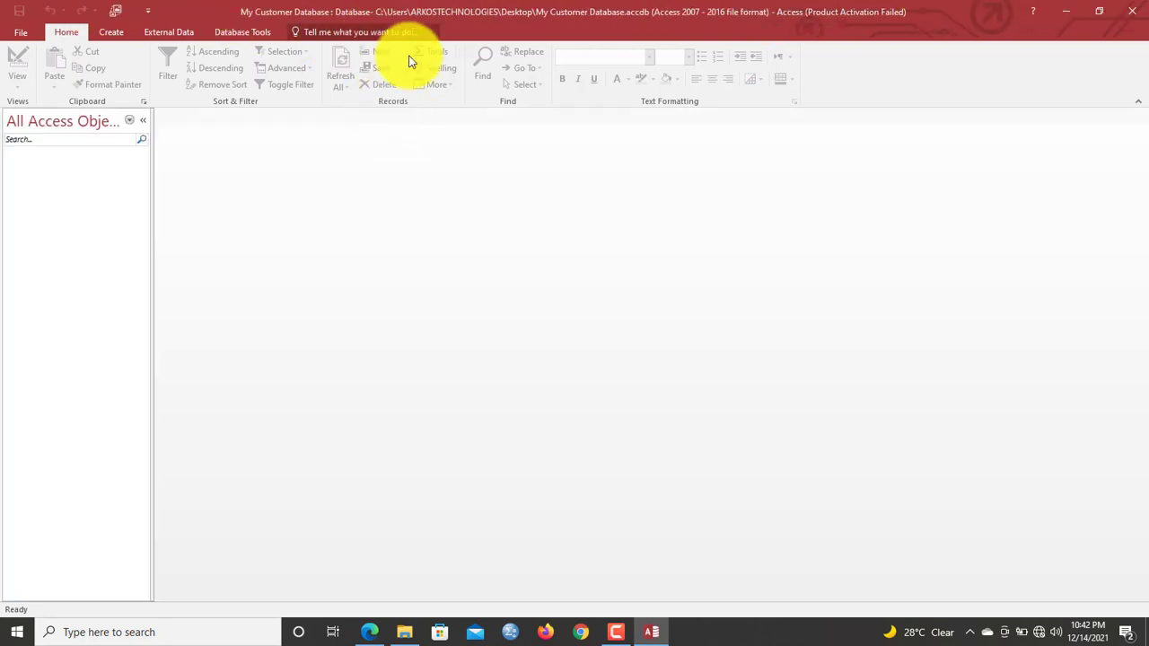
Set the current database's application title to Customer Database App in the Access options
{"action": "left_click", "coordinate": [21, 40]}
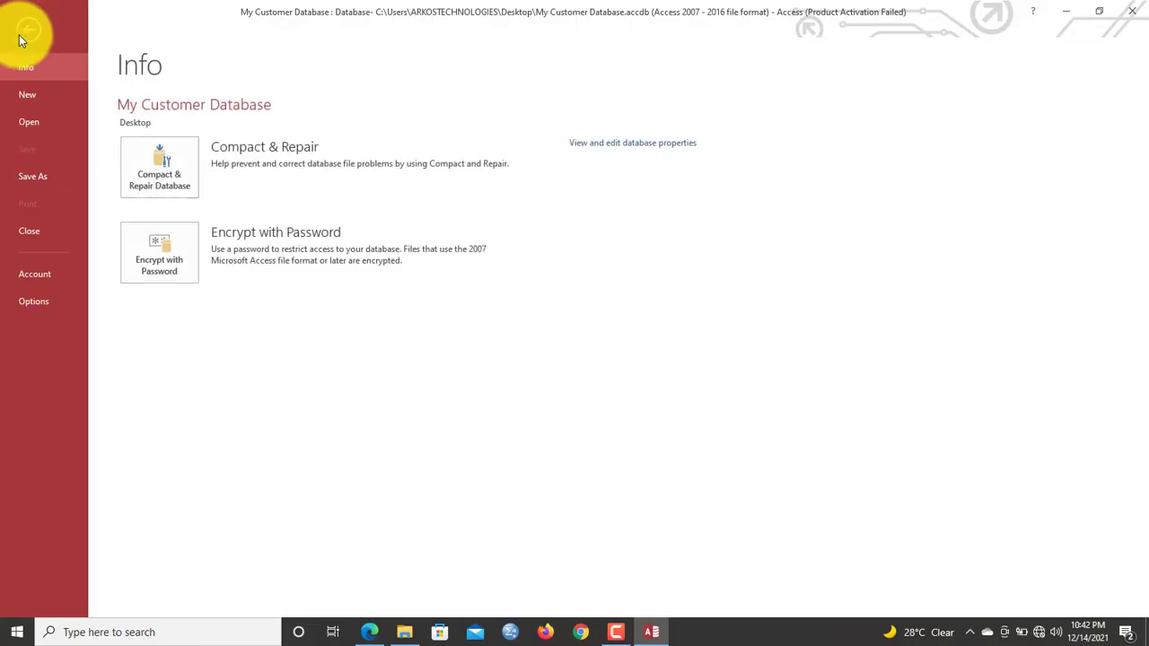
{"action": "left_click", "coordinate": [36, 305]}
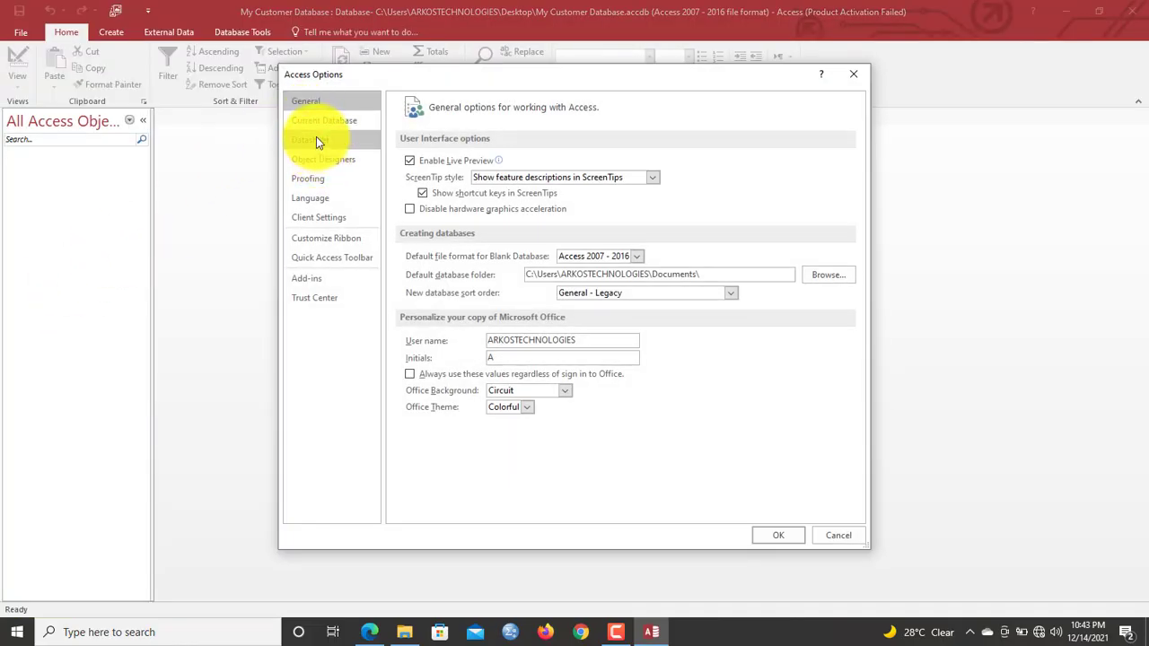
{"action": "left_click", "coordinate": [324, 121]}
{"action": "left_click", "coordinate": [506, 163]}
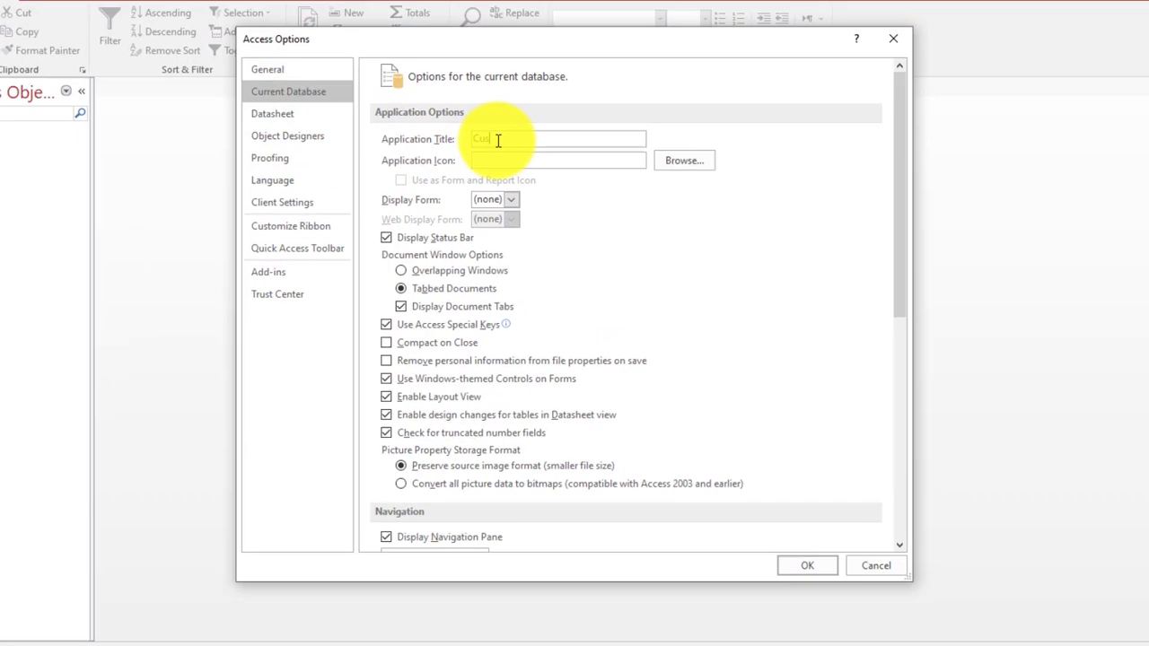
{"action": "type", "text": "Customer Database App"}
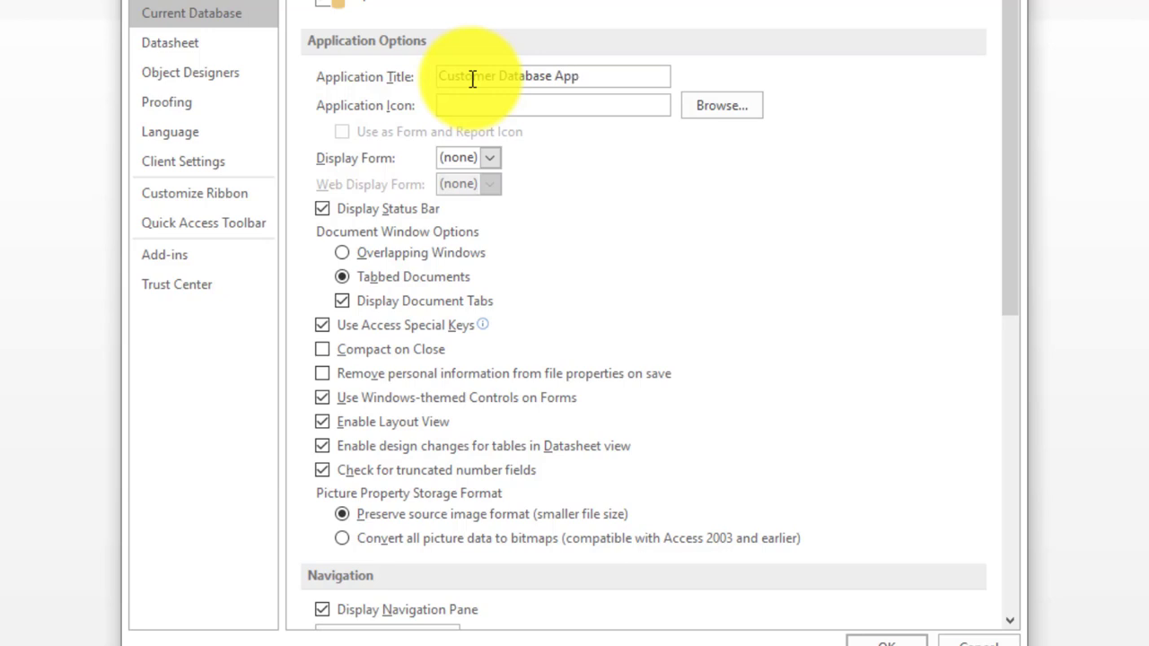
{"action": "key", "text": "Return"}
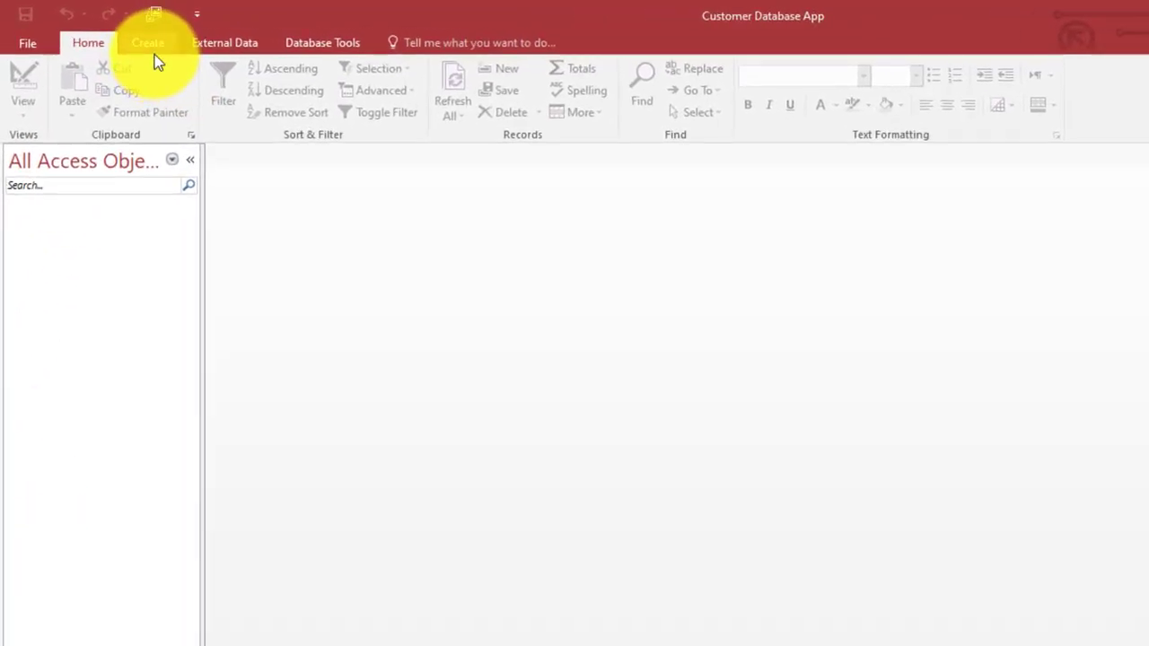
Create a new table in design view with a first field Customer_ID of data type AutoNumber
{"action": "left_click", "coordinate": [151, 46]}
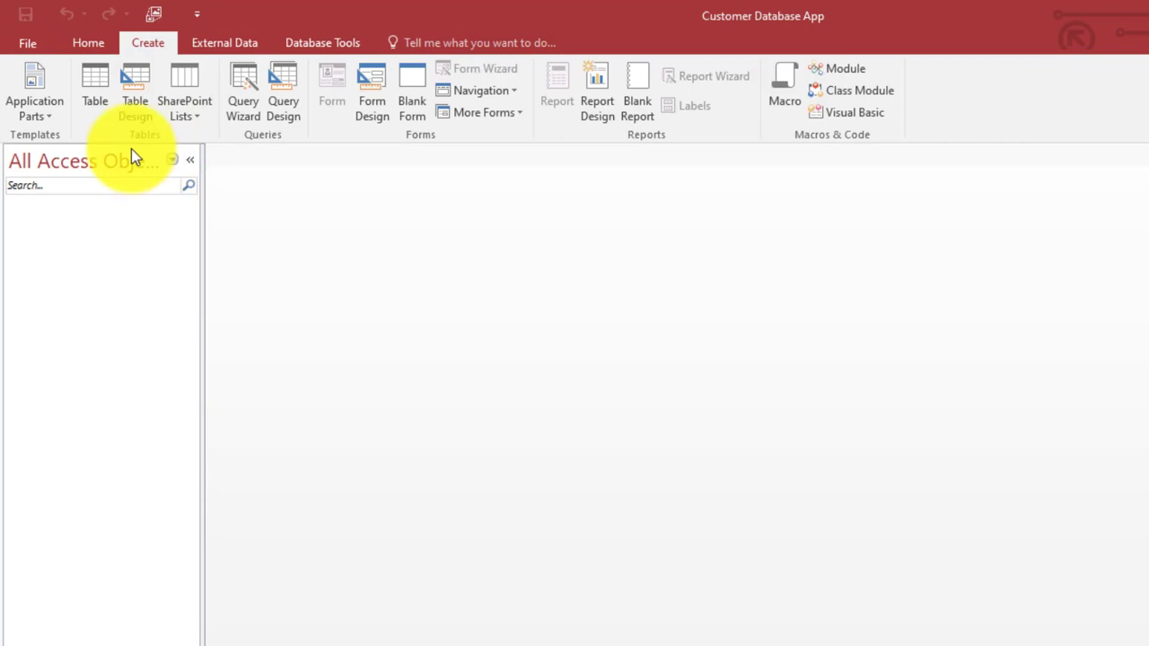
{"action": "left_click", "coordinate": [134, 107]}
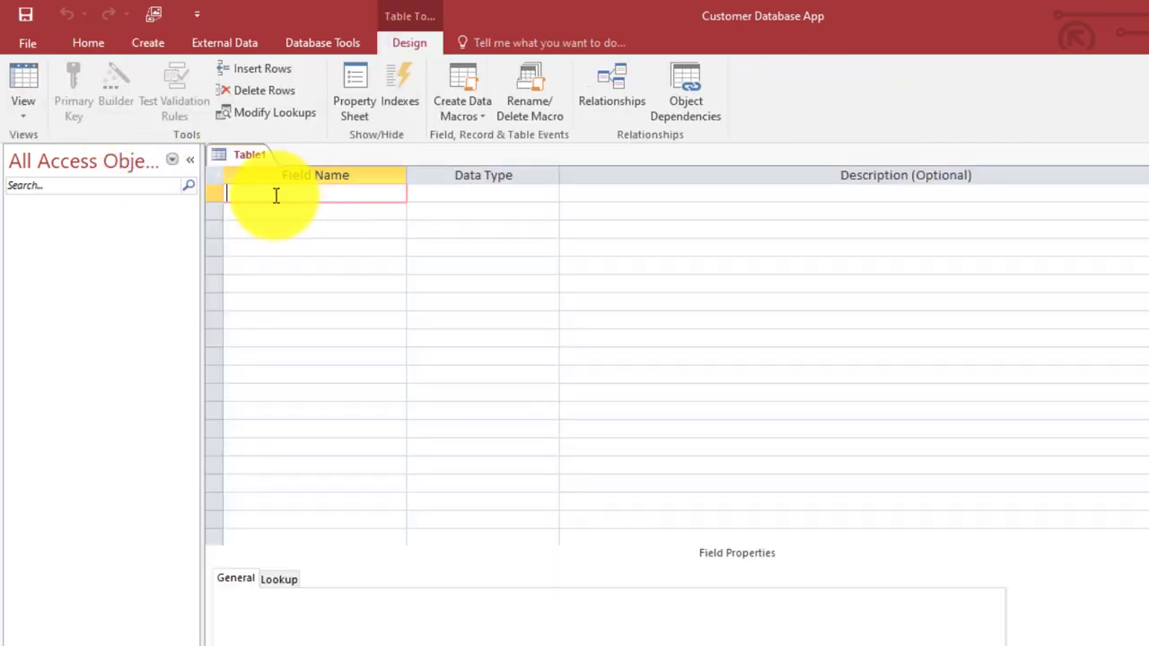
{"action": "type", "text": "Customer_ID"}
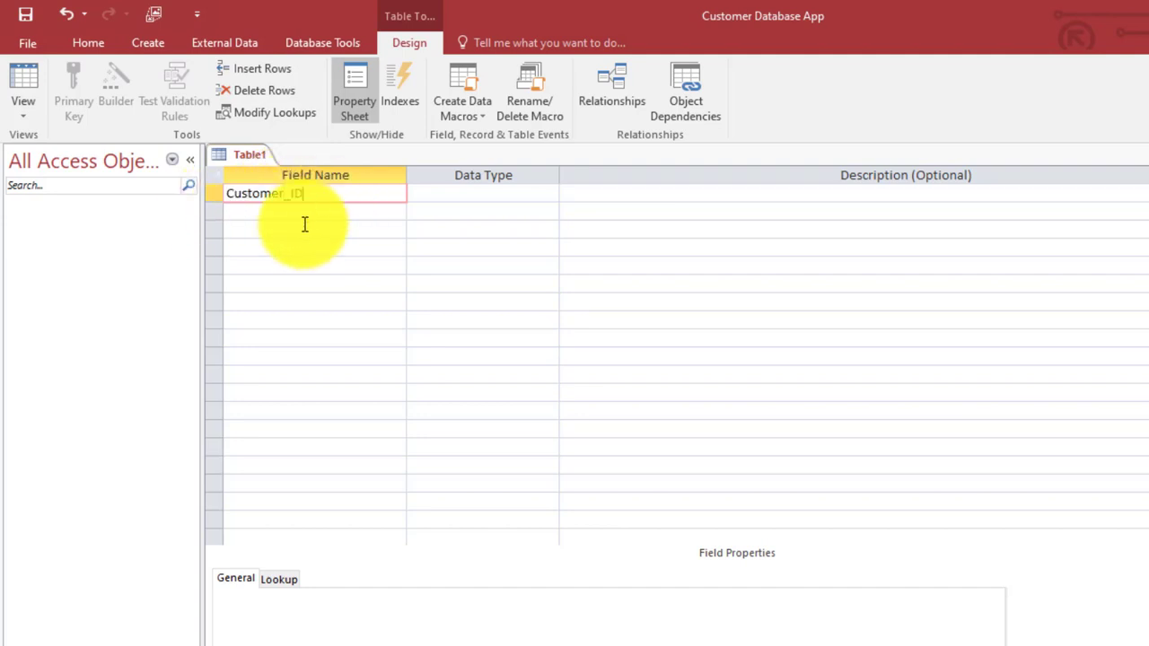
{"action": "key", "text": "Tab"}
{"action": "type", "text": "a"}
{"action": "key", "text": "Tab"}
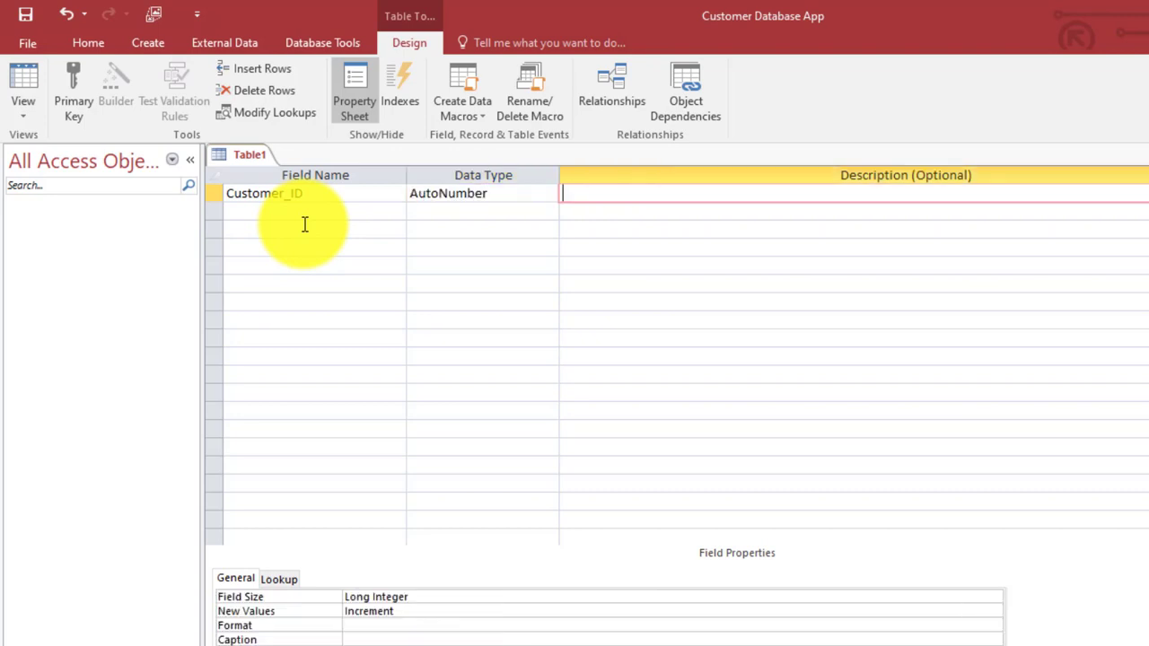
Set the Customer_ID field's format to 000 and make the field the primary key
{"action": "left_click", "coordinate": [472, 193]}
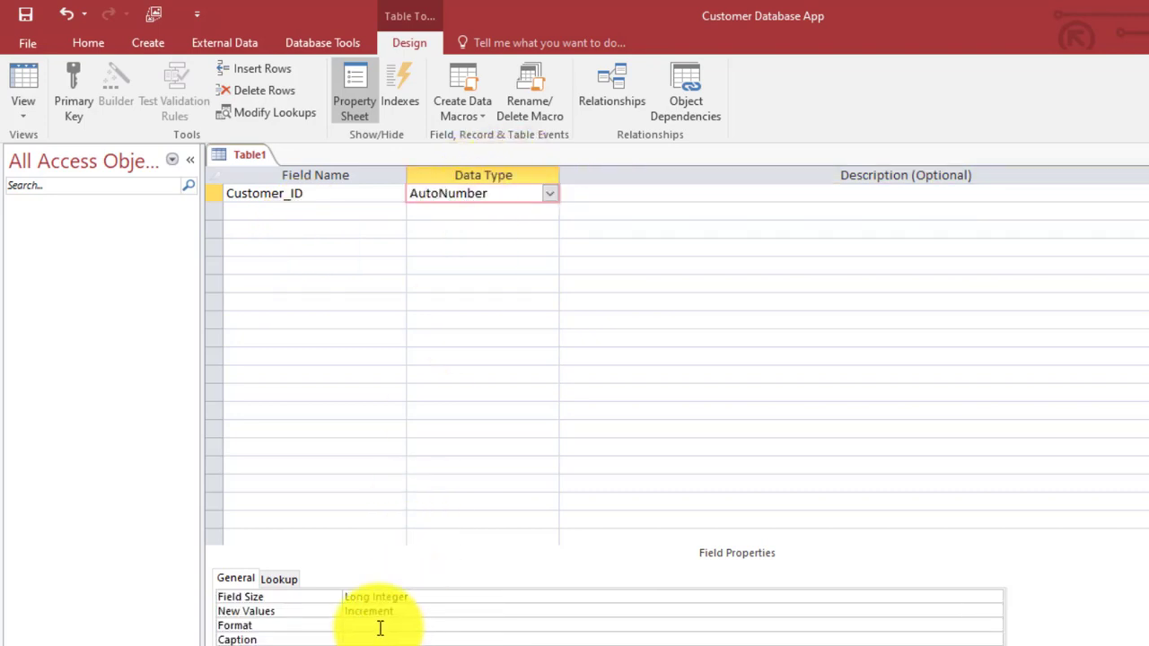
{"action": "left_click", "coordinate": [379, 626]}
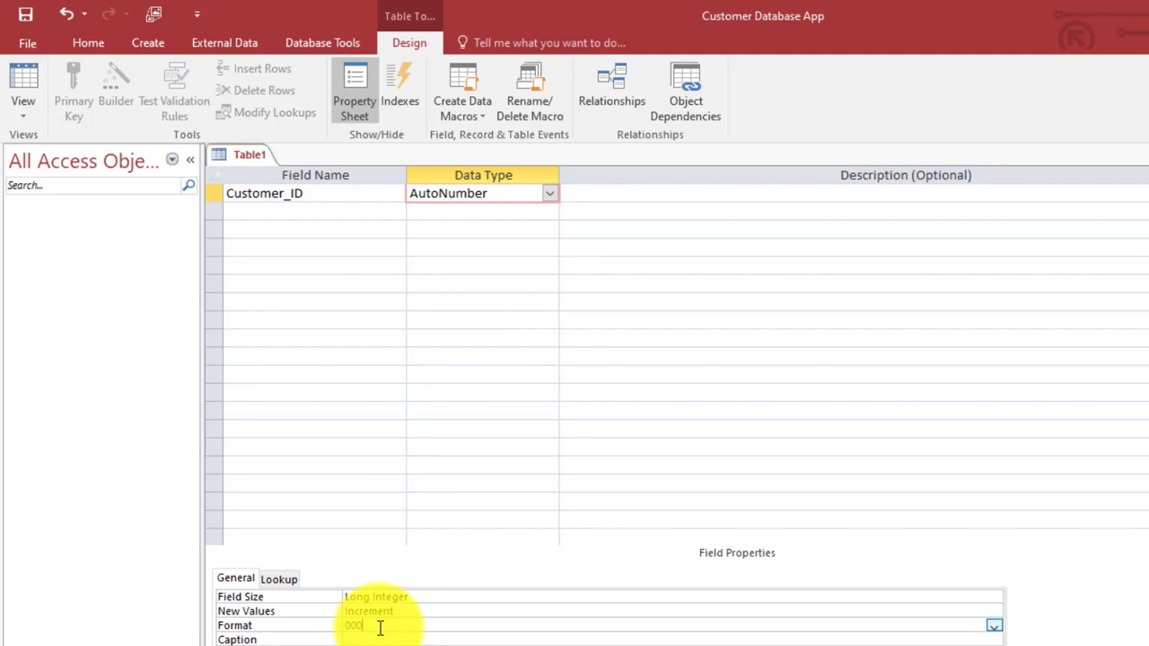
{"action": "left_click", "coordinate": [282, 210]}
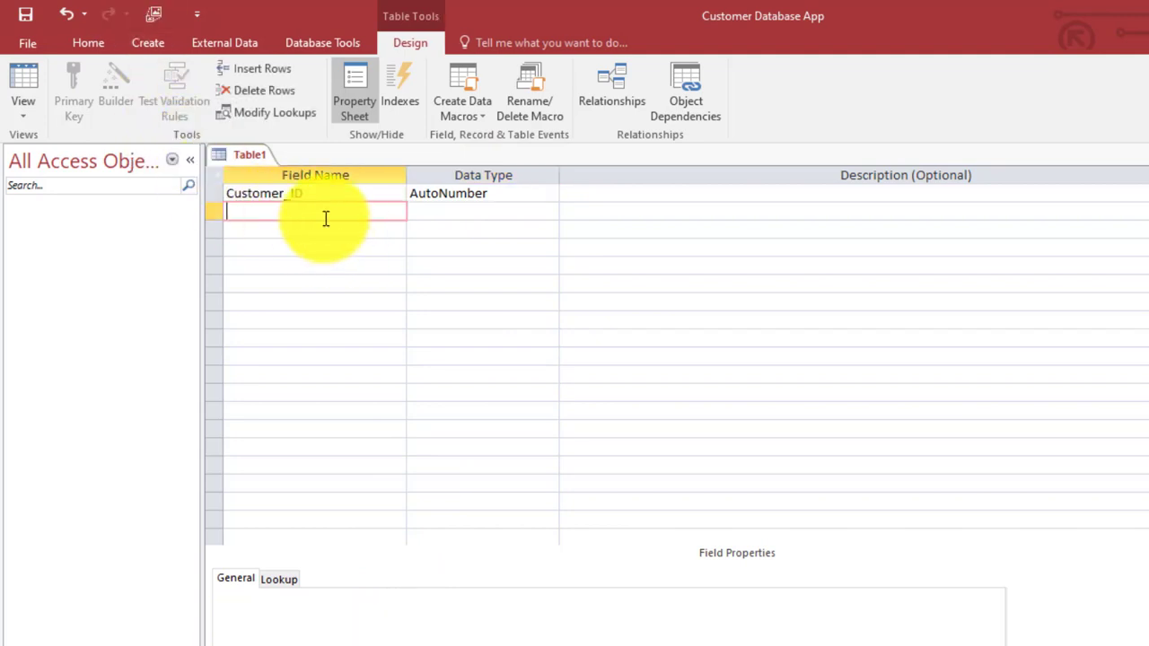
{"action": "left_click", "coordinate": [213, 194]}
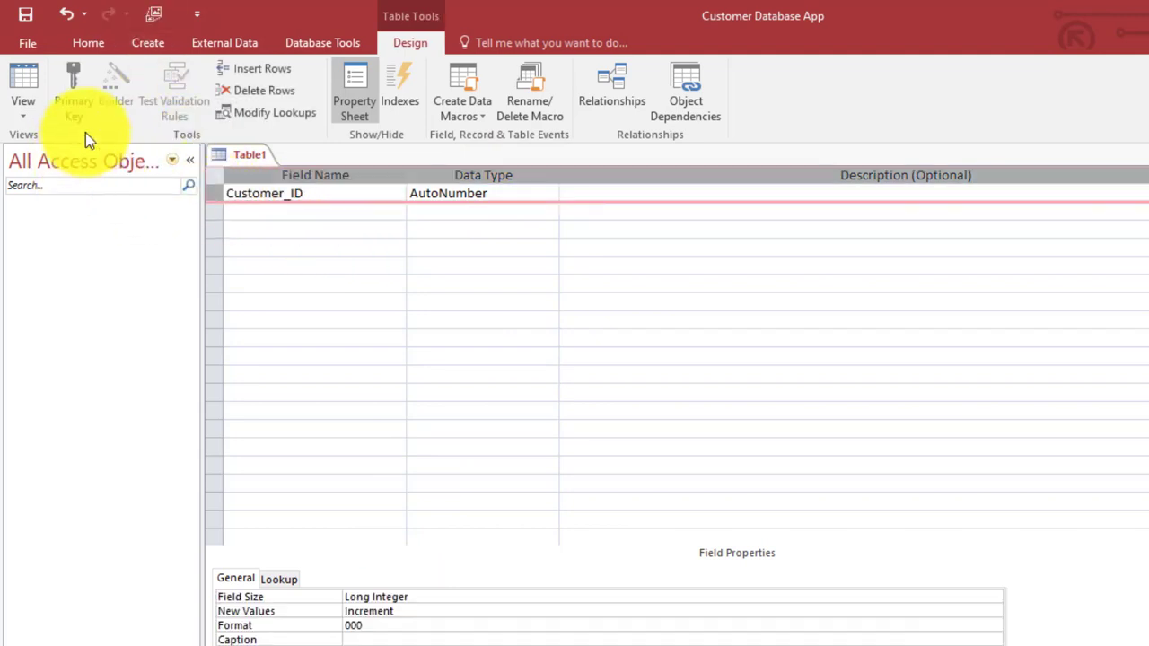
{"action": "left_click", "coordinate": [84, 114]}
Add the fields FirstName and MidlleName below Customer_ID, both with the Short Text data type
{"action": "left_click", "coordinate": [257, 213]}
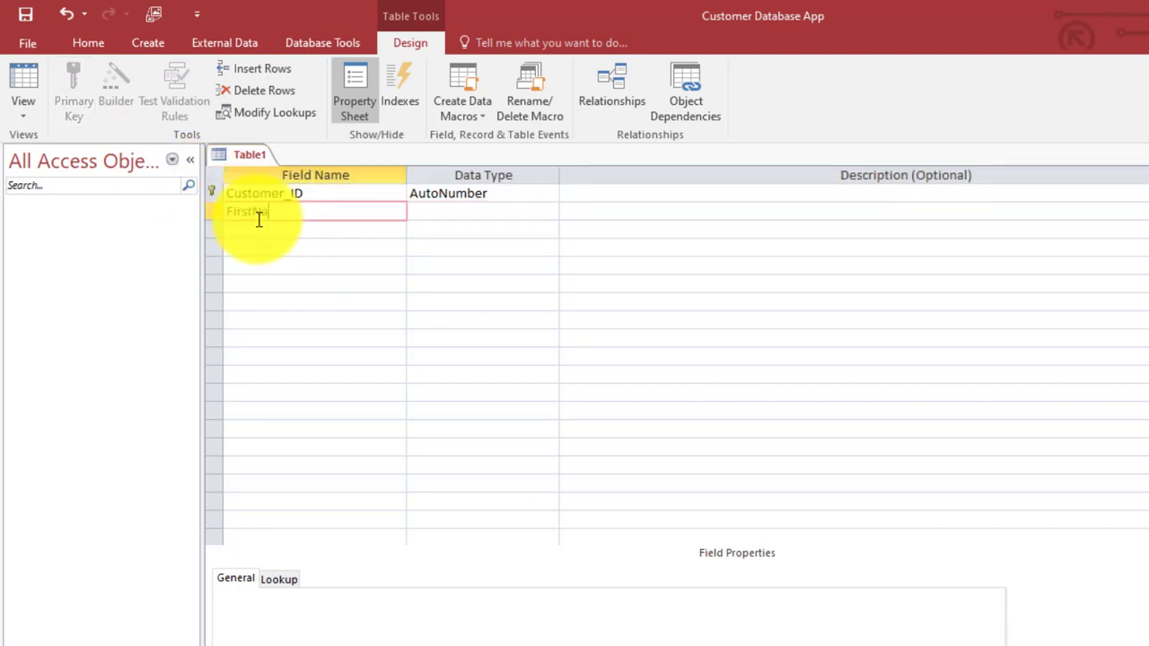
{"action": "key", "text": "Tab"}
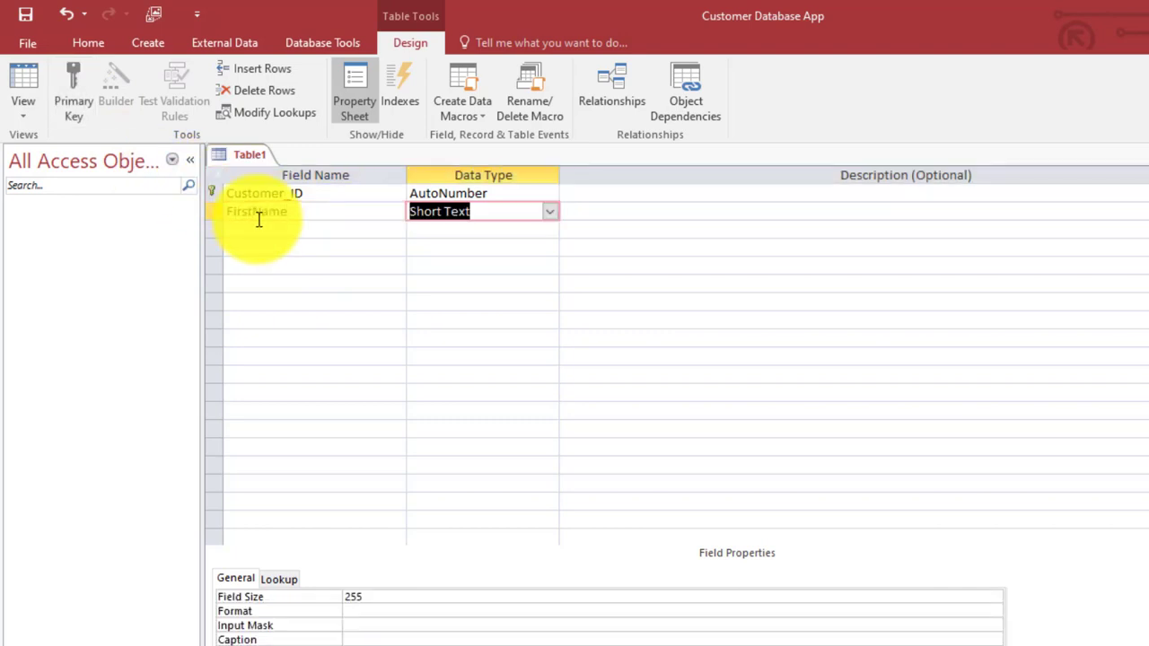
{"action": "key", "text": "Down"}
{"action": "key", "text": "Left"}
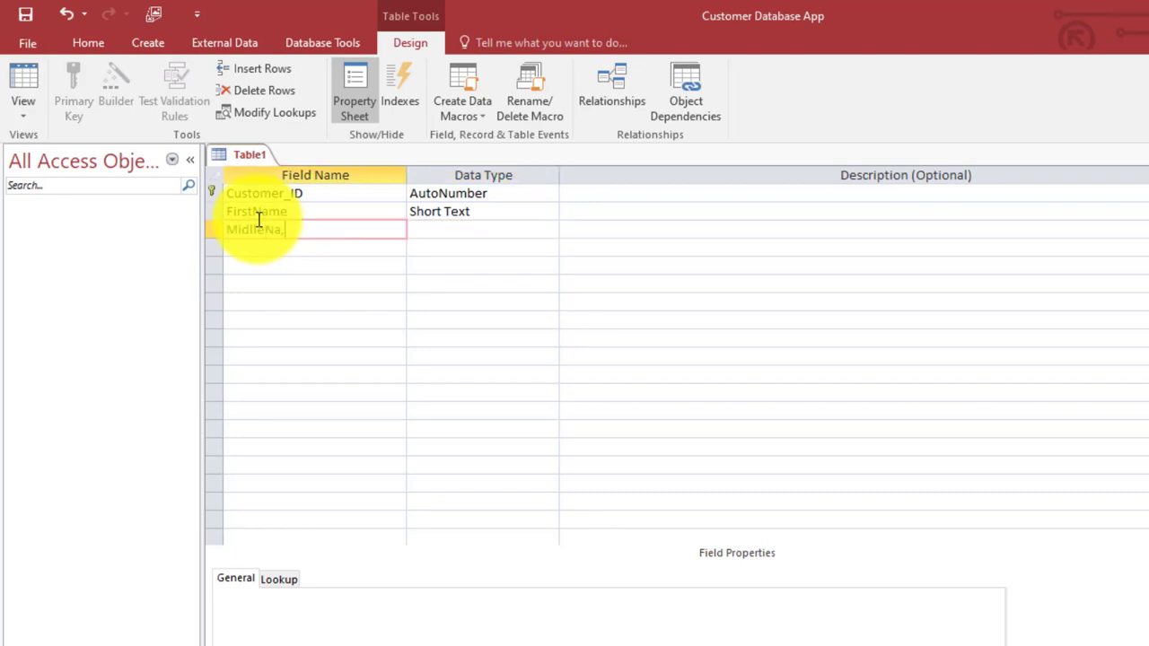
{"action": "key", "text": "Tab"}
Add a LastName field below MidlleName and choose Short Text as its data type
{"action": "key", "text": "Down"}
{"action": "key", "text": "Left"}
{"action": "type", "text": "LastNam"}
{"action": "key", "text": "Tab"}
{"action": "type", "text": "ag"}
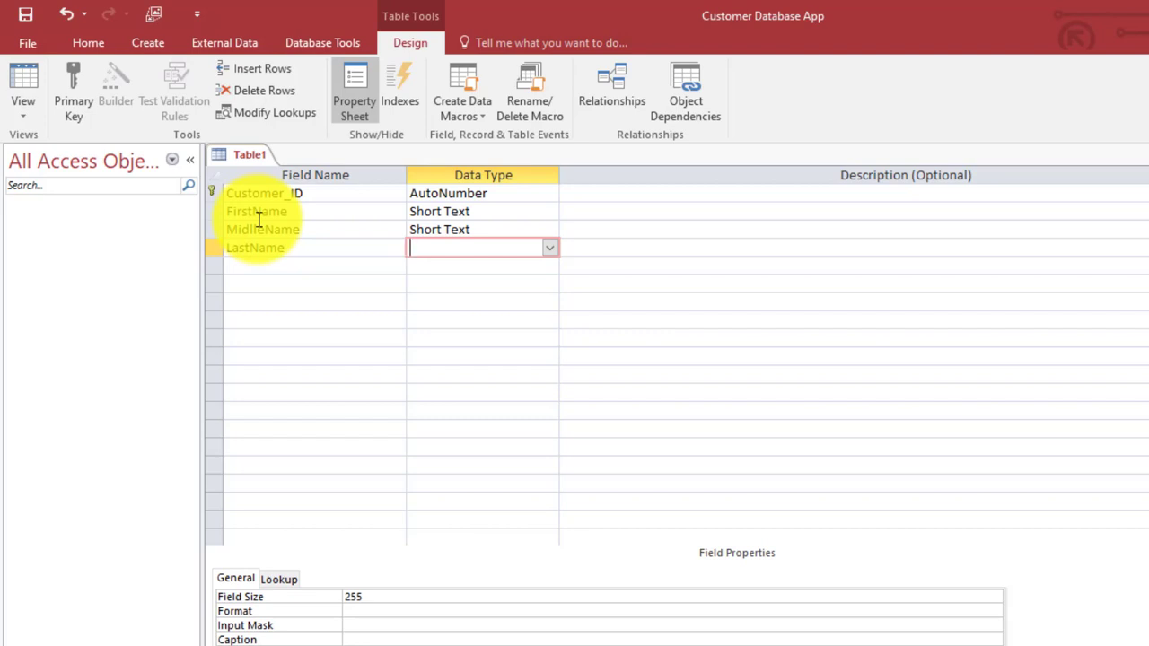
{"action": "type", "text": "short Text"}
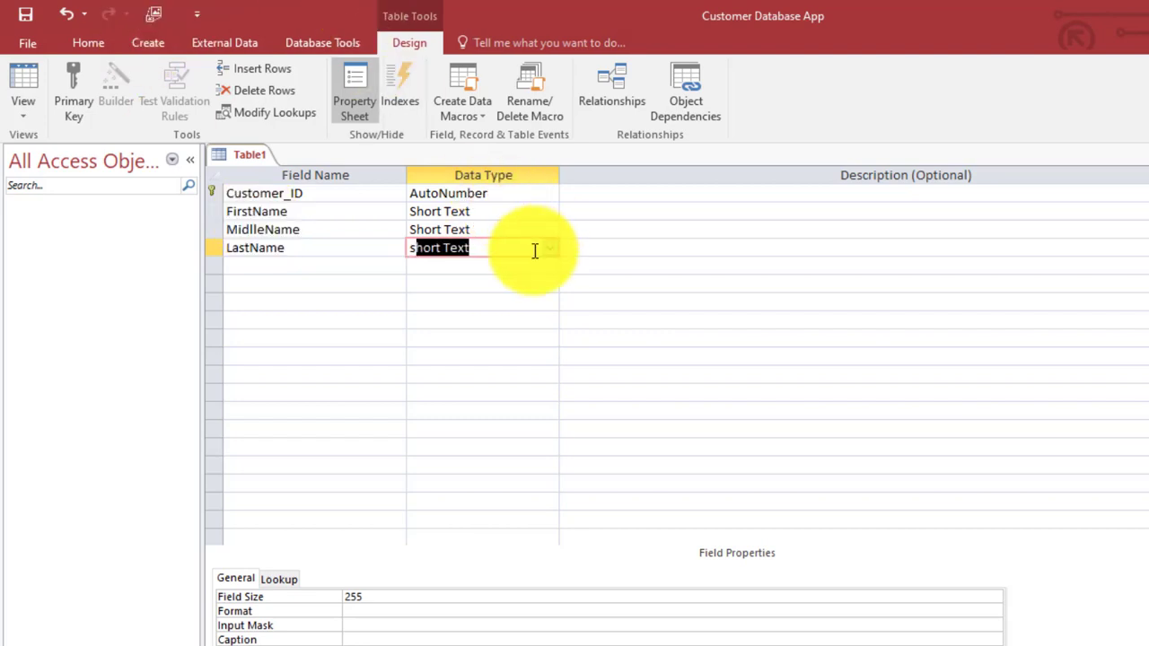
{"action": "left_click", "coordinate": [543, 247]}
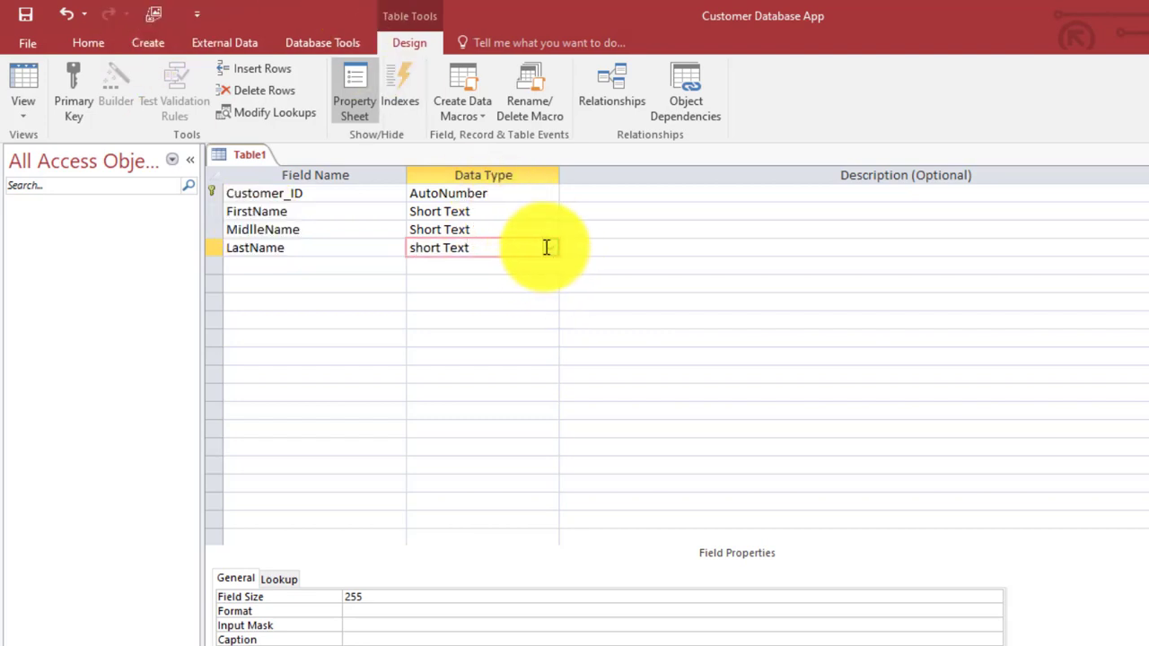
{"action": "left_click", "coordinate": [546, 247]}
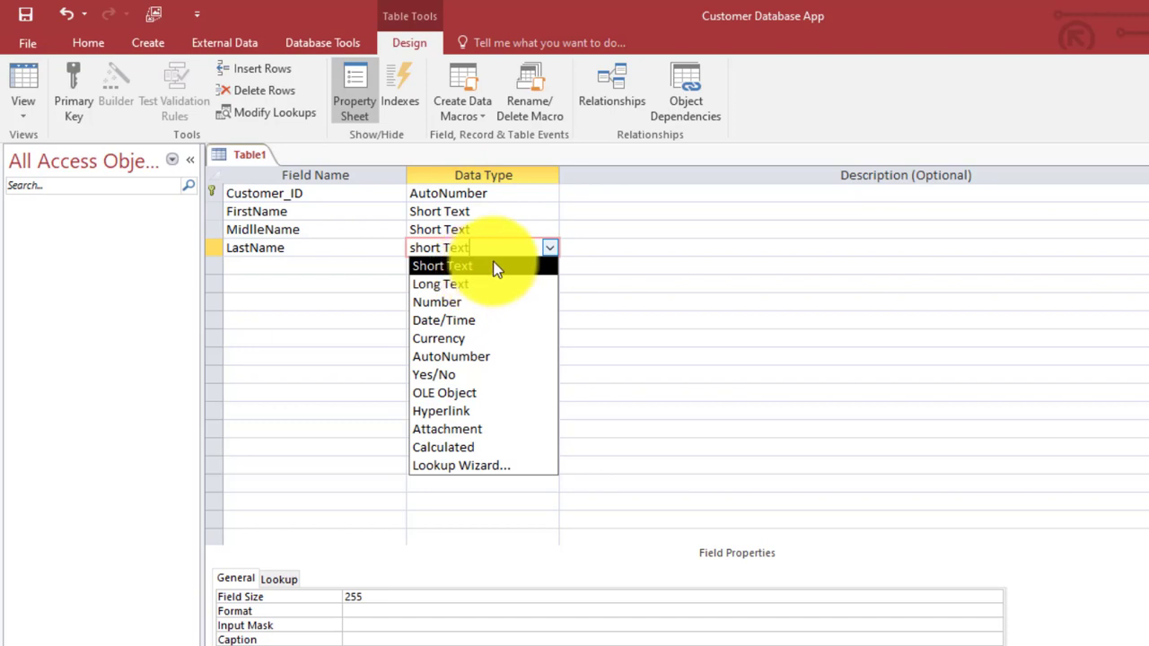
{"action": "left_click", "coordinate": [479, 268]}
{"action": "left_click", "coordinate": [556, 232]}
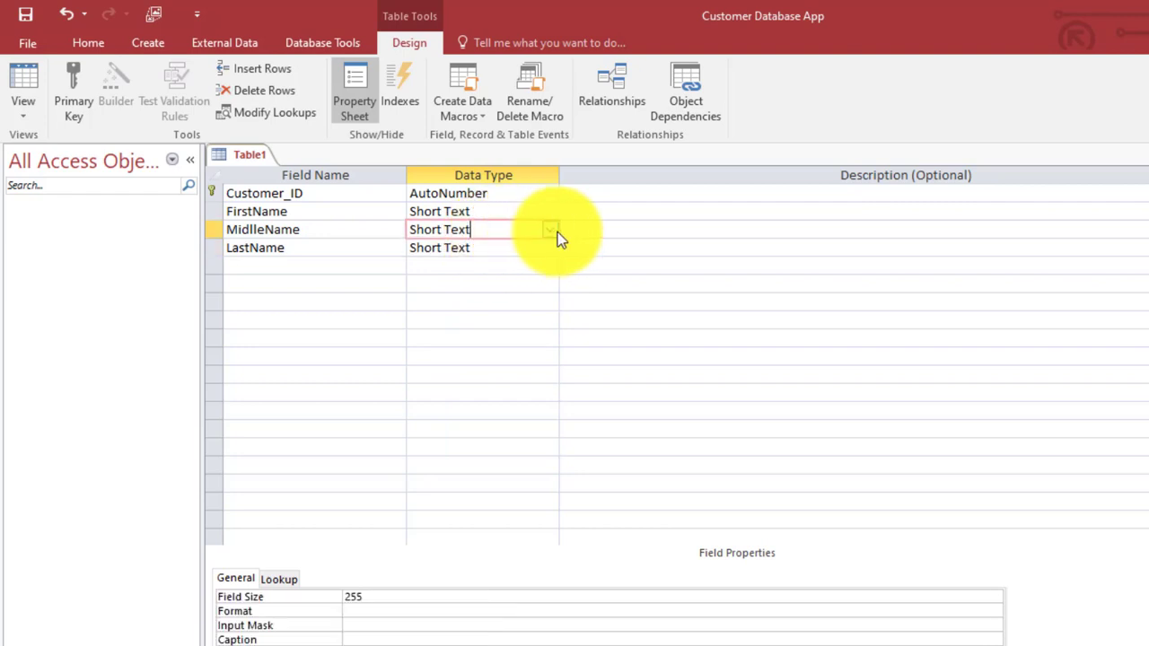
{"action": "left_click", "coordinate": [557, 232]}
Add a Birthdate field with the Date/Time data type and a City field with the Short Text data type
{"action": "left_click", "coordinate": [305, 262]}
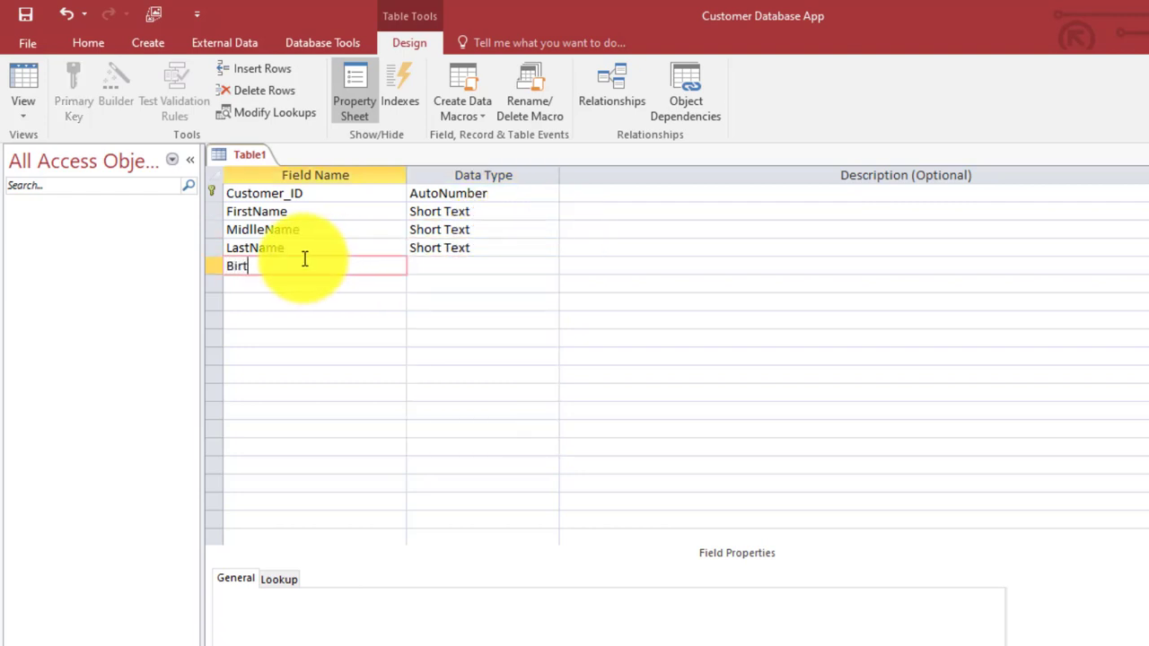
{"action": "type", "text": "Birthdate"}
{"action": "key", "text": "Tab"}
{"action": "type", "text": "d"}
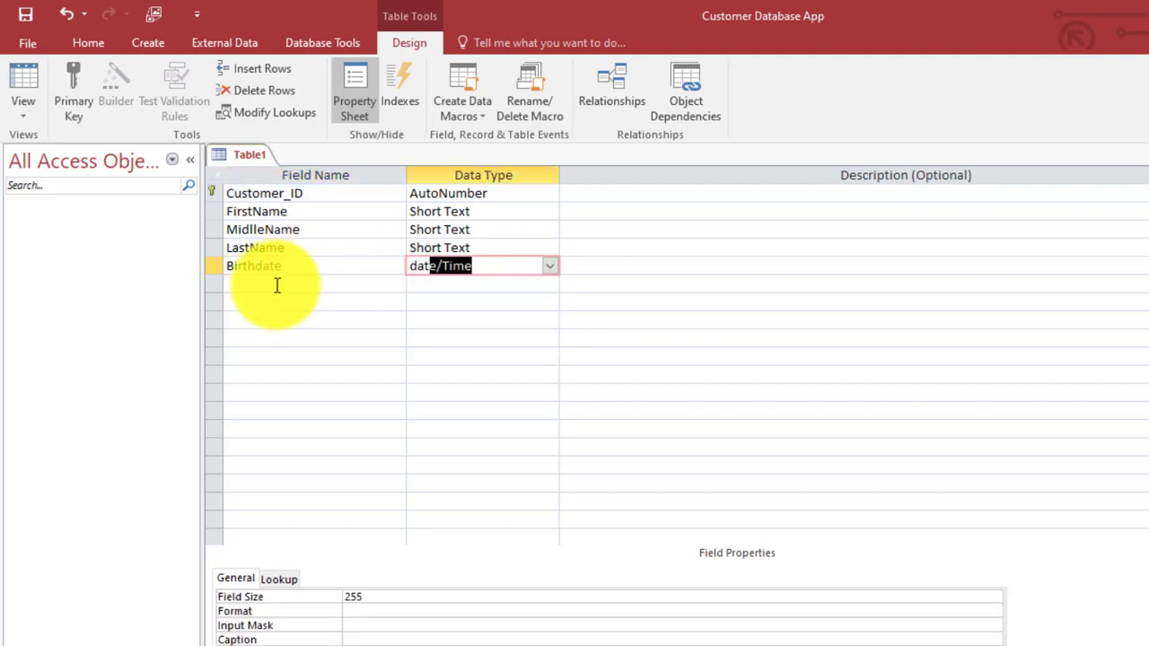
{"action": "left_click", "coordinate": [272, 288]}
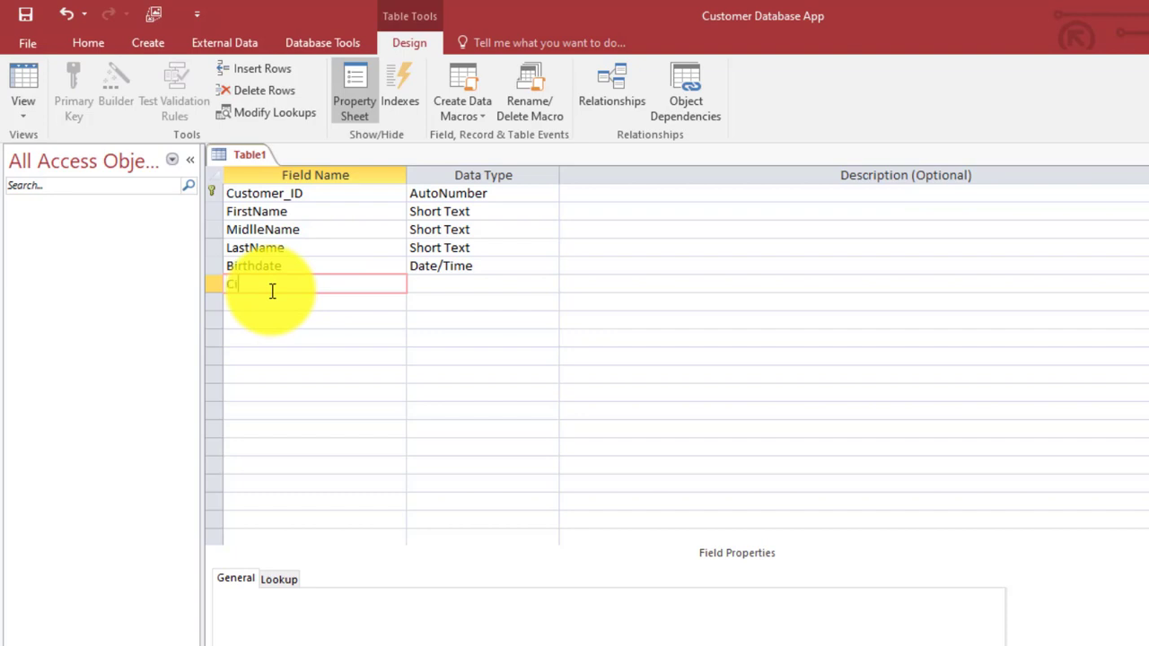
{"action": "type", "text": "City"}
{"action": "key", "text": "Tab"}
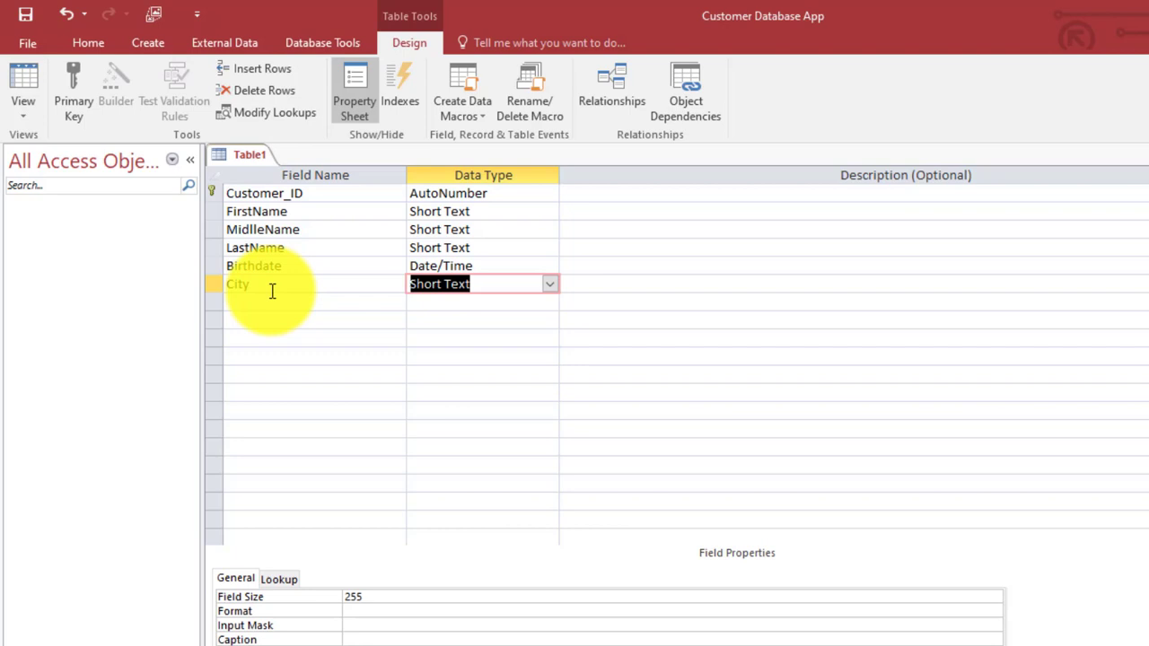
{"action": "left_click", "coordinate": [277, 300]}
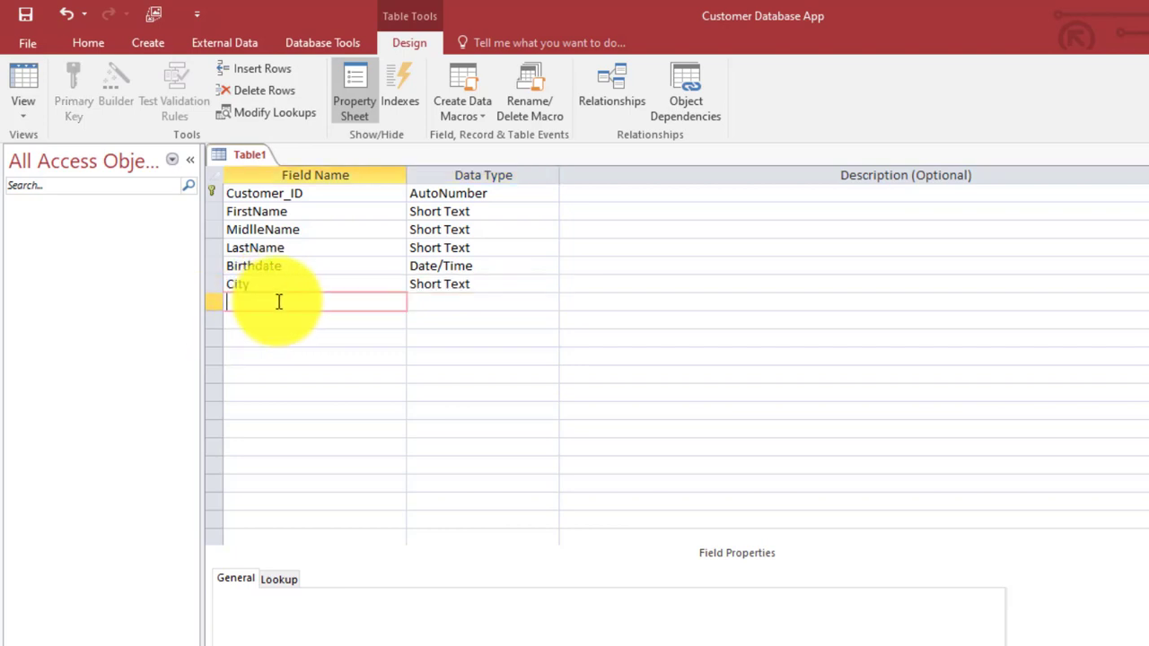
Add an Email_address field below City with the Short Text data type
{"action": "left_click", "coordinate": [502, 282]}
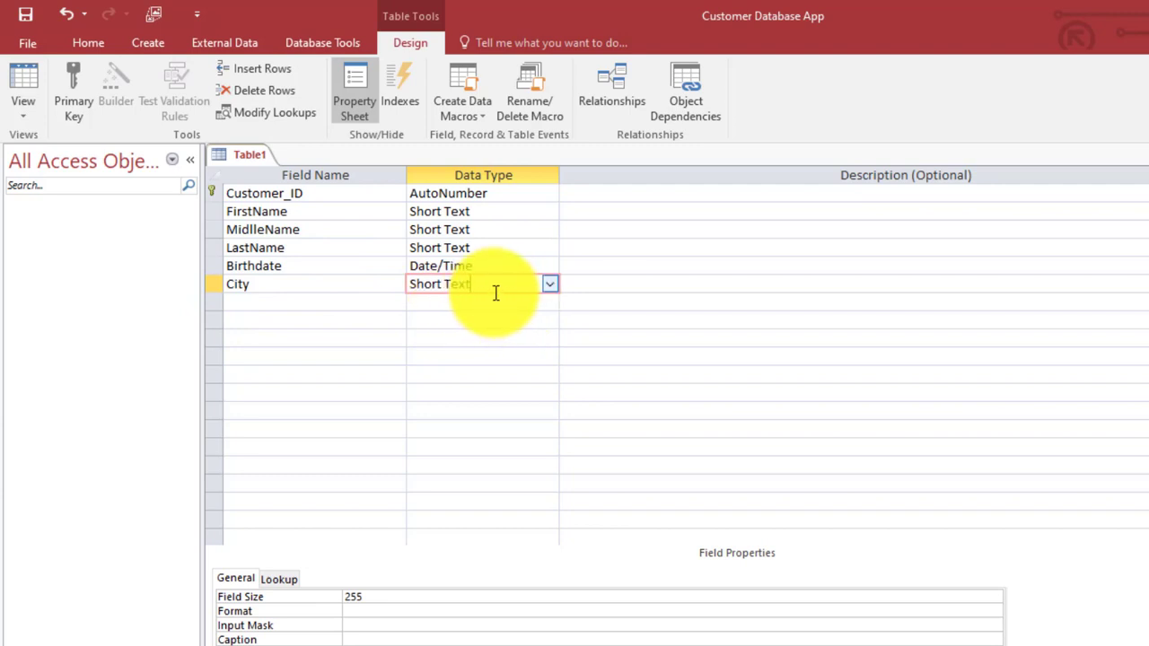
{"action": "left_click", "coordinate": [287, 301]}
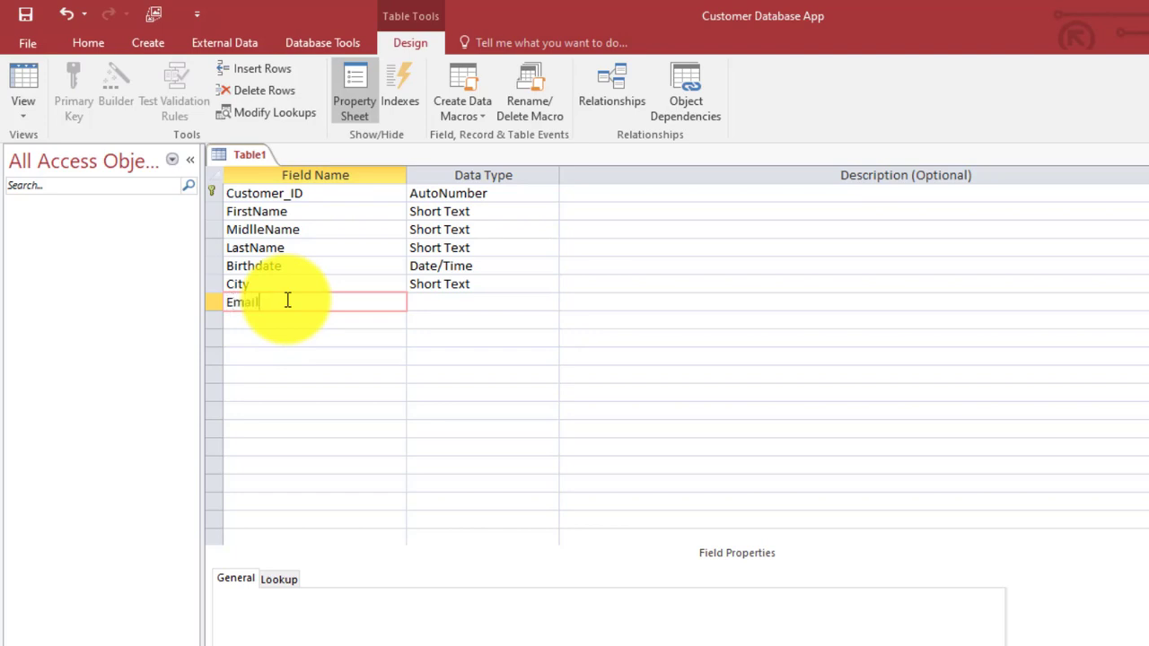
{"action": "type", "text": "Email_address"}
{"action": "key", "text": "Tab"}
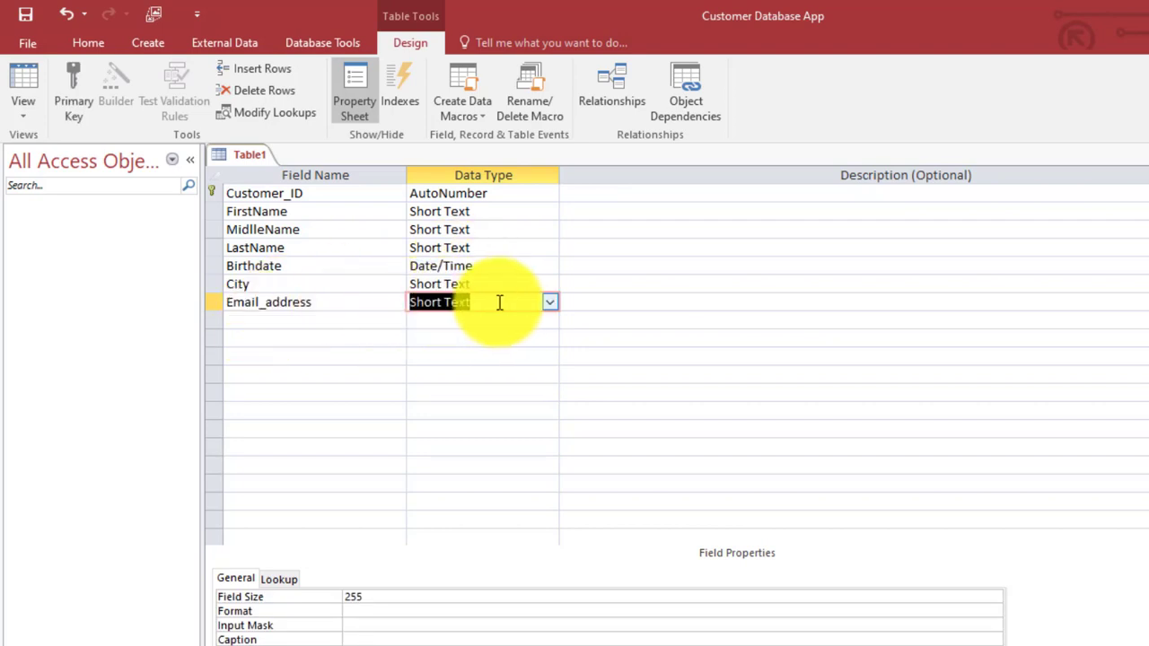
{"action": "left_click", "coordinate": [550, 304]}
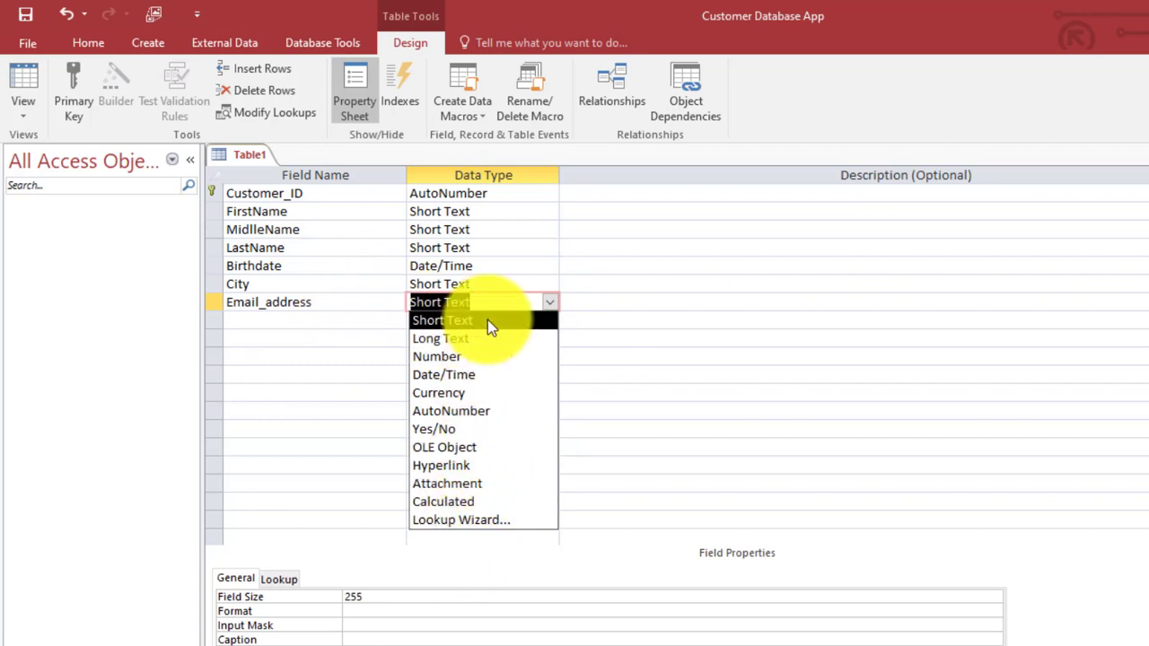
{"action": "left_click", "coordinate": [453, 321]}
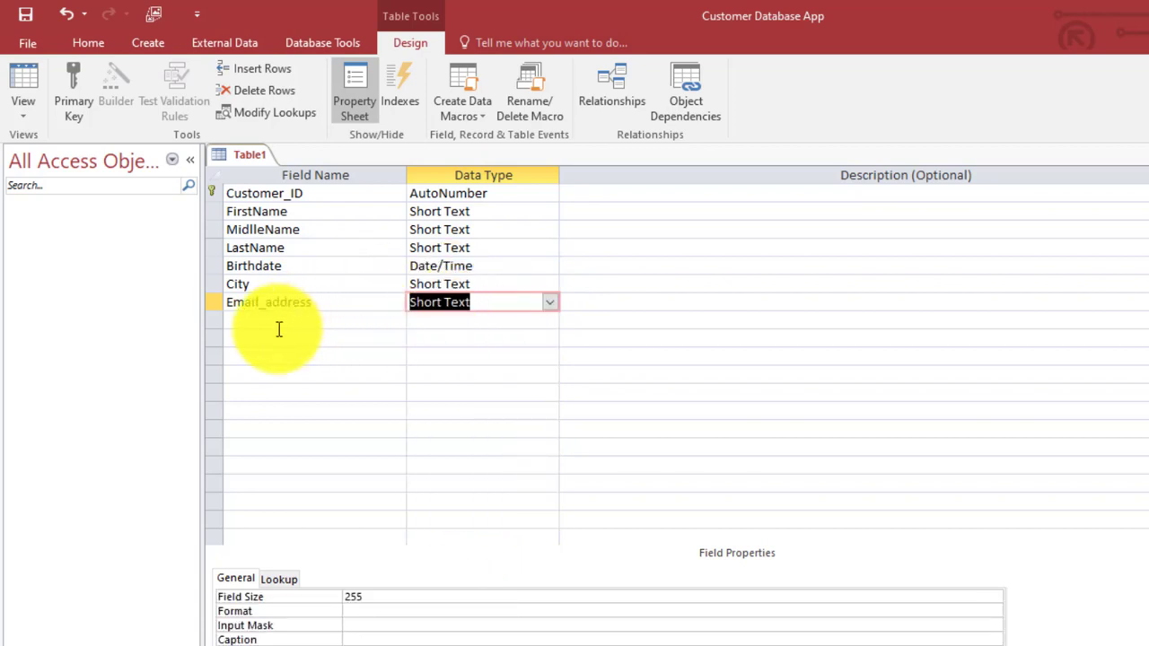
{"action": "left_click", "coordinate": [341, 319]}
{"action": "left_click", "coordinate": [548, 305]}
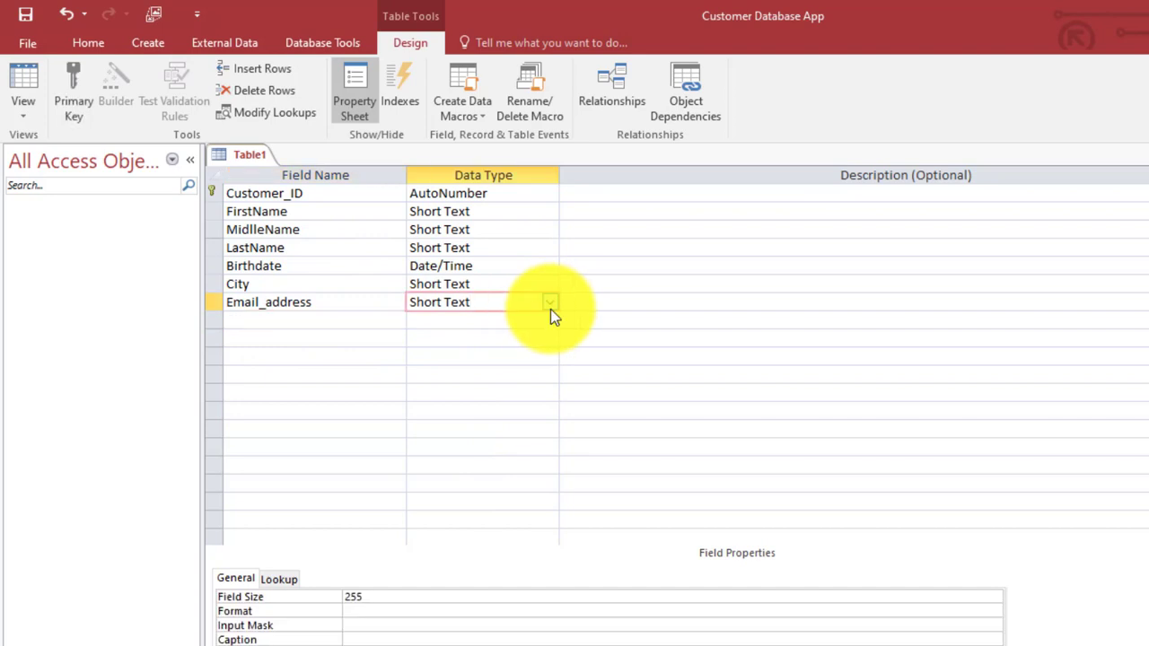
{"action": "left_click", "coordinate": [551, 305]}
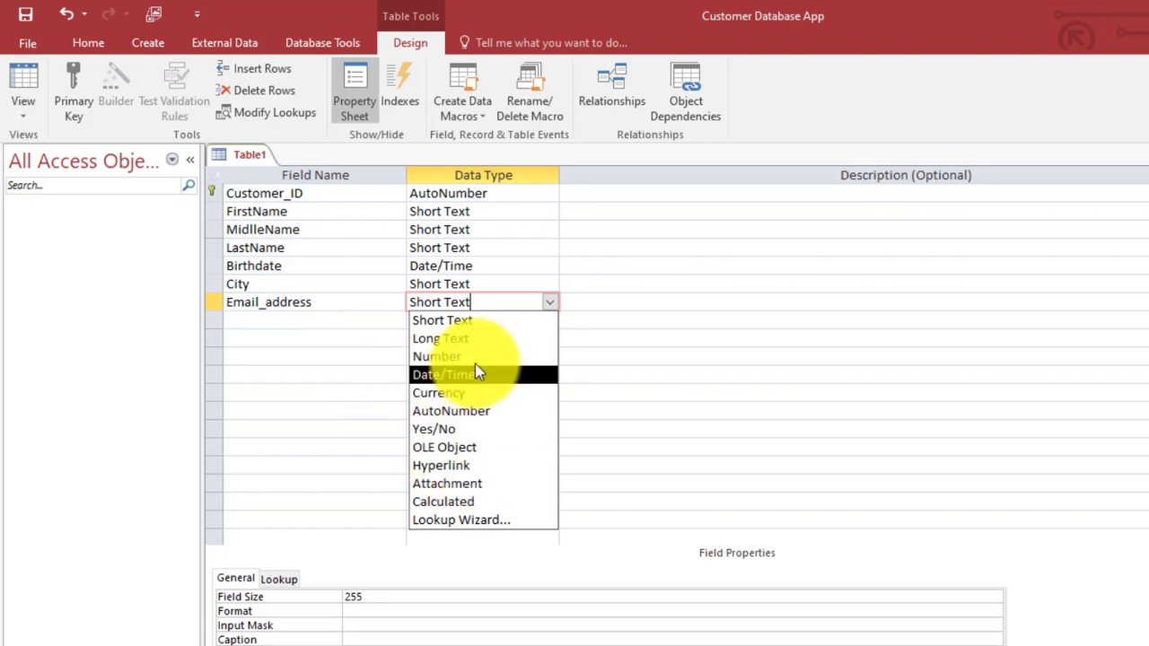
{"action": "left_click", "coordinate": [332, 302]}
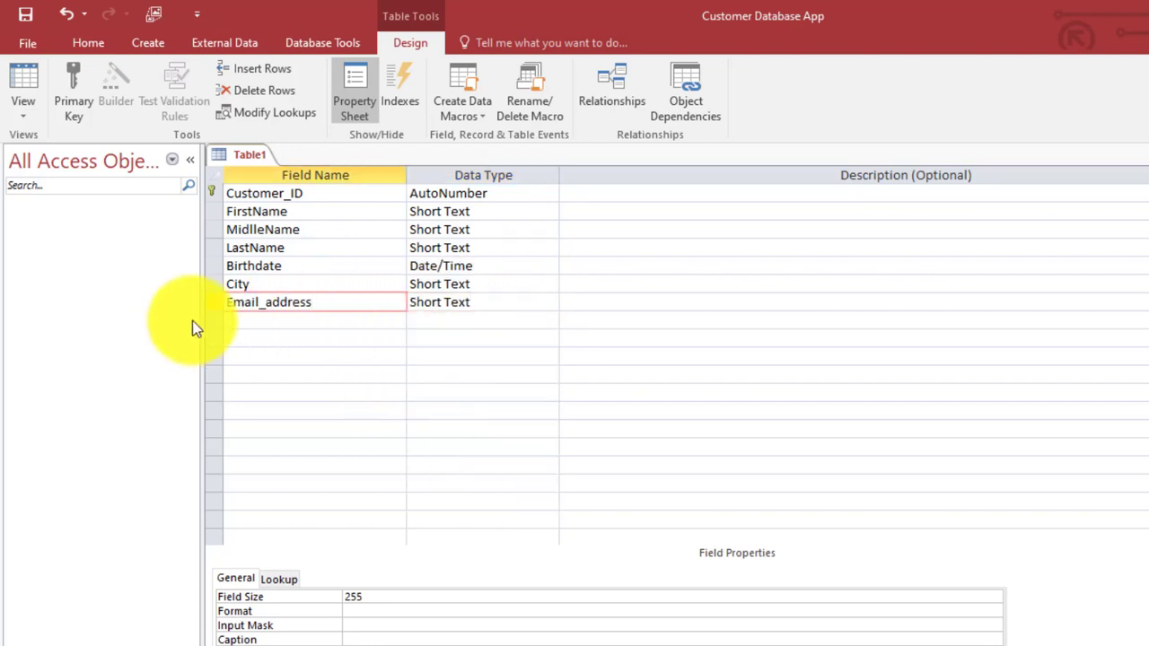
Add a Telephone field with the Short Text data type and a Photo field with the Attachment data type
{"action": "left_click", "coordinate": [318, 316]}
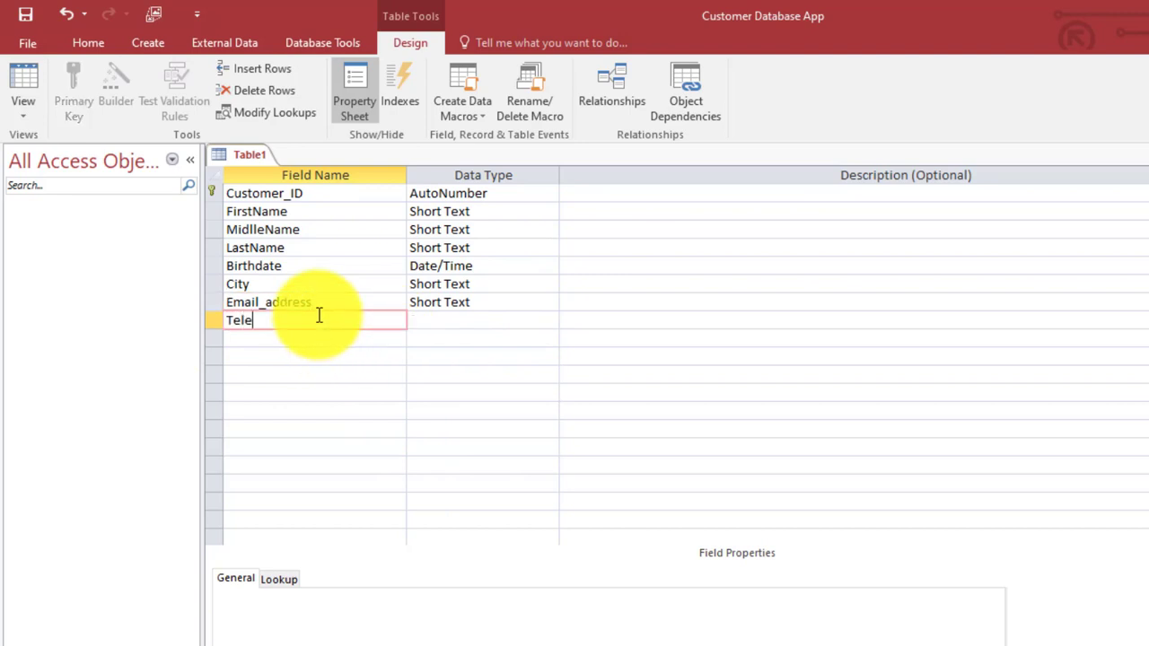
{"action": "key", "text": "Tab"}
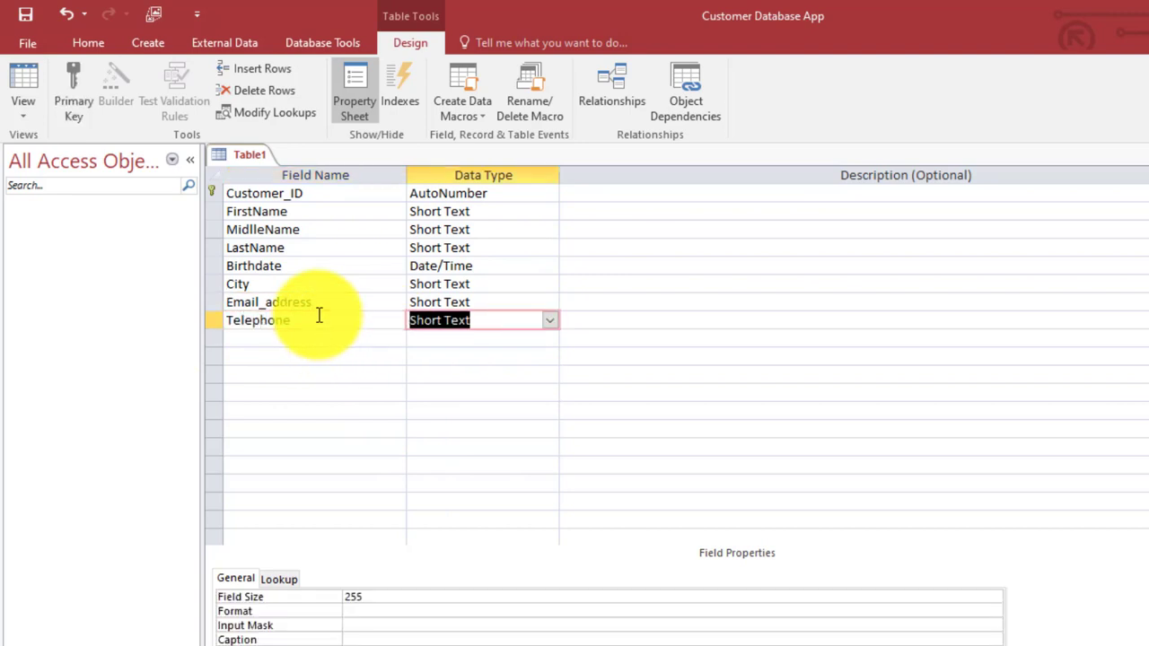
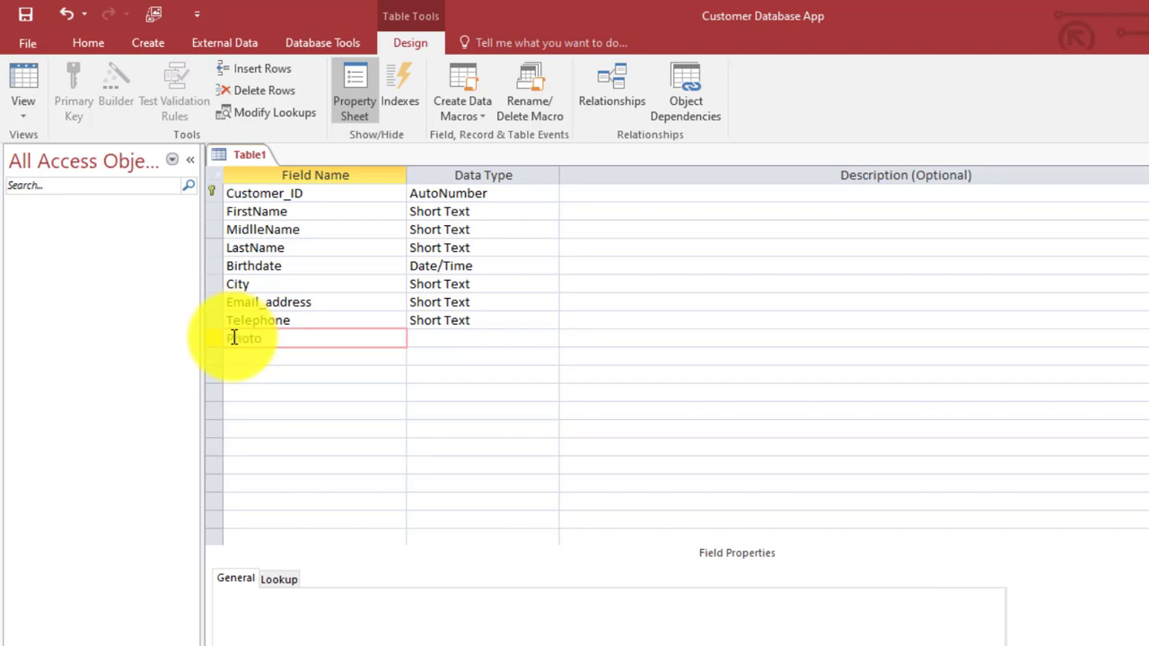
{"action": "key", "text": "Tab"}
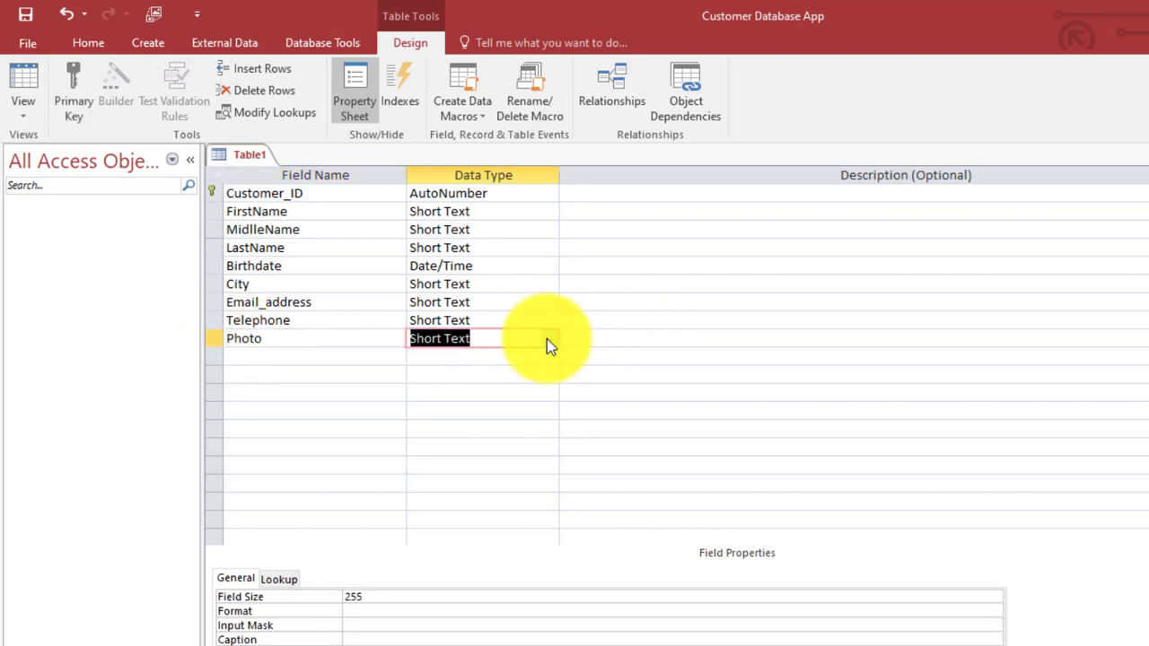
{"action": "left_click", "coordinate": [549, 340]}
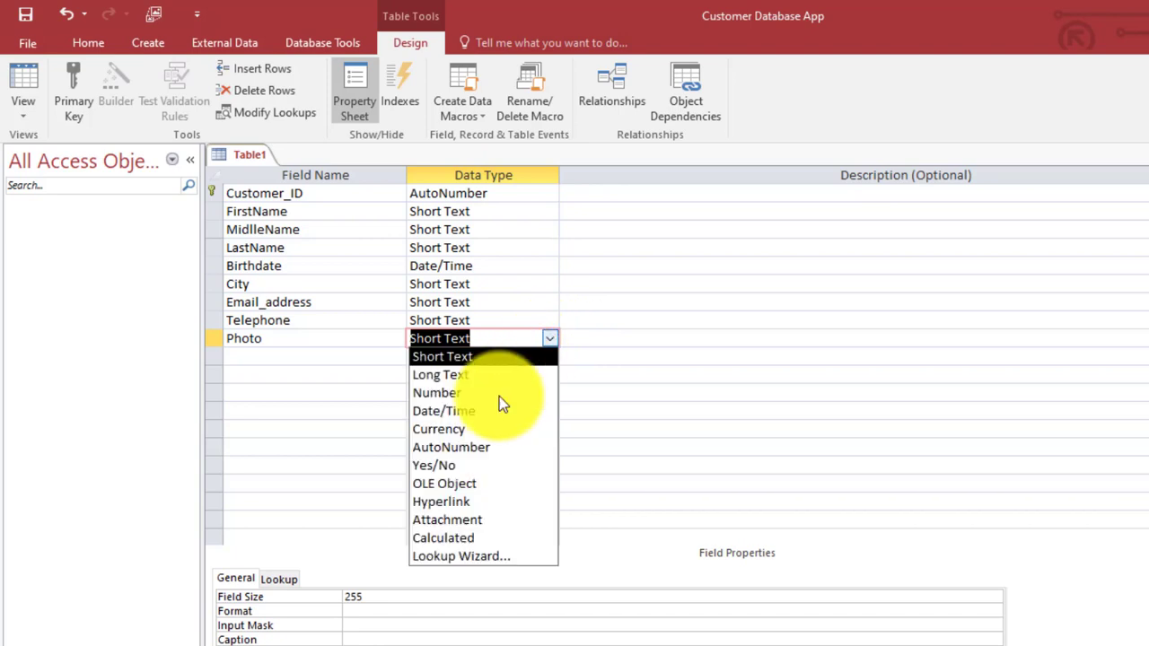
{"action": "left_click", "coordinate": [452, 531]}
{"action": "left_click", "coordinate": [289, 355]}
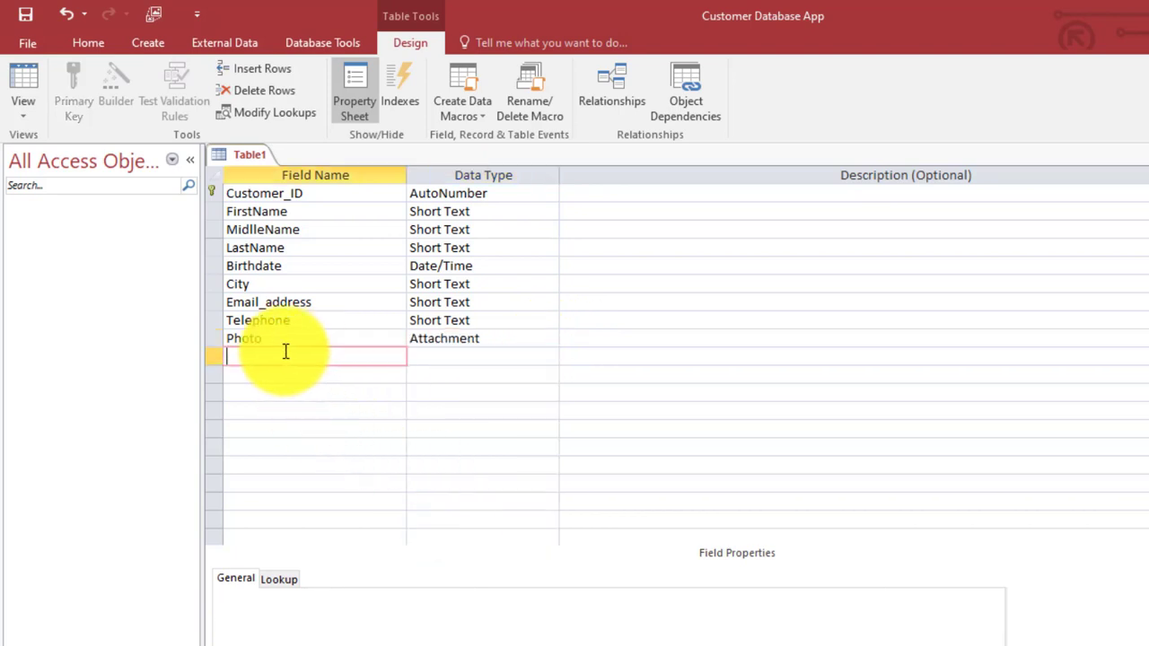
Insert a row above Birthdate and add a Gender field in it
{"action": "left_click", "coordinate": [211, 265]}
{"action": "right_click", "coordinate": [212, 266]}
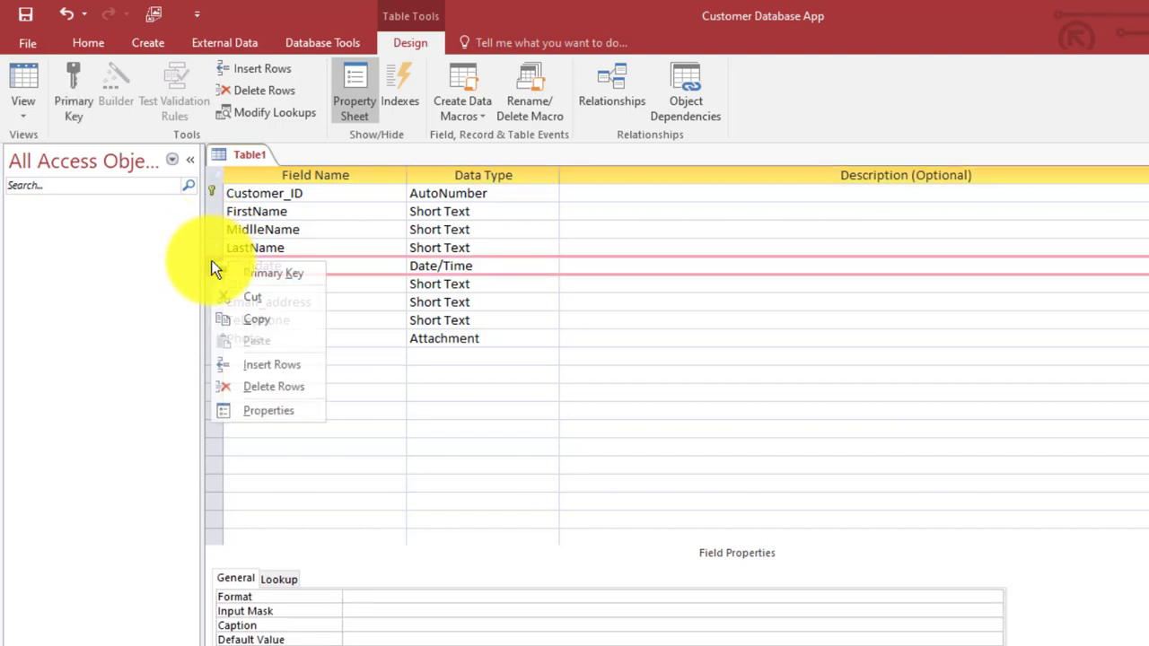
{"action": "left_click", "coordinate": [271, 364]}
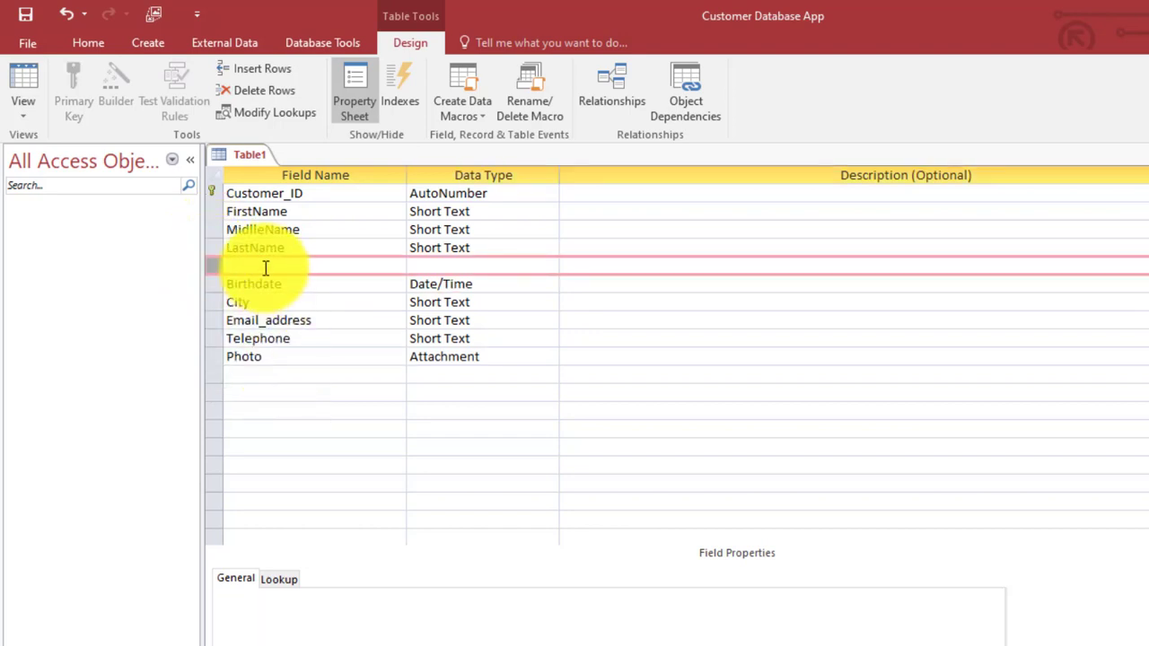
{"action": "key", "text": "Tab"}
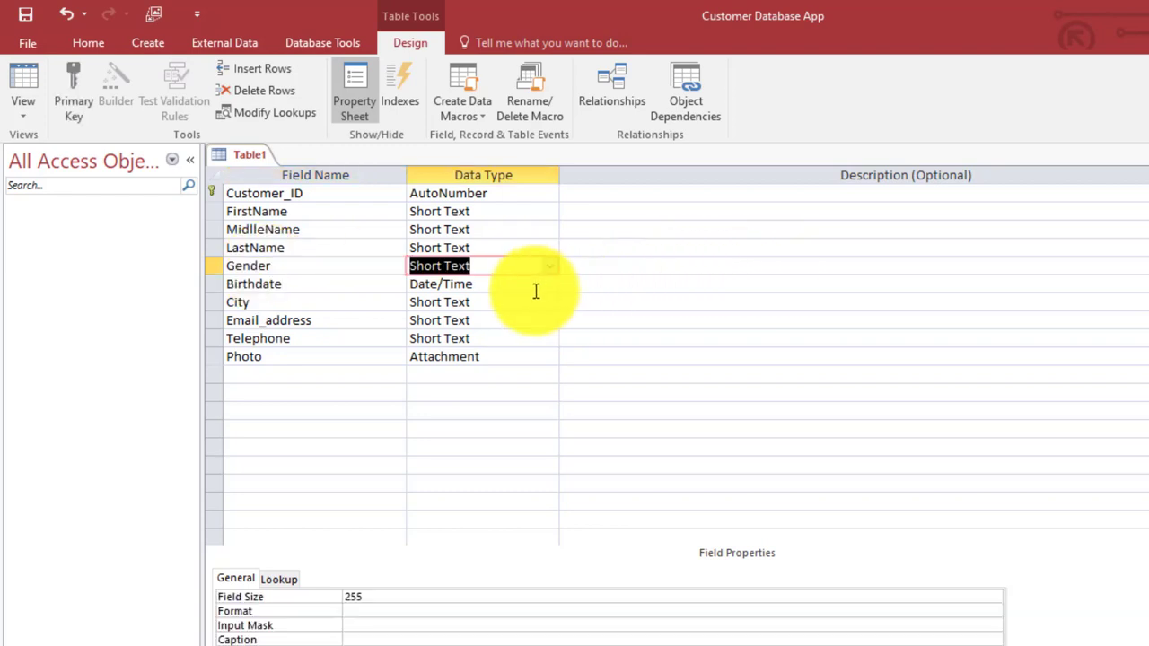
Start the Lookup Wizard for the Gender field and choose to type in the lookup values
{"action": "left_click", "coordinate": [551, 266]}
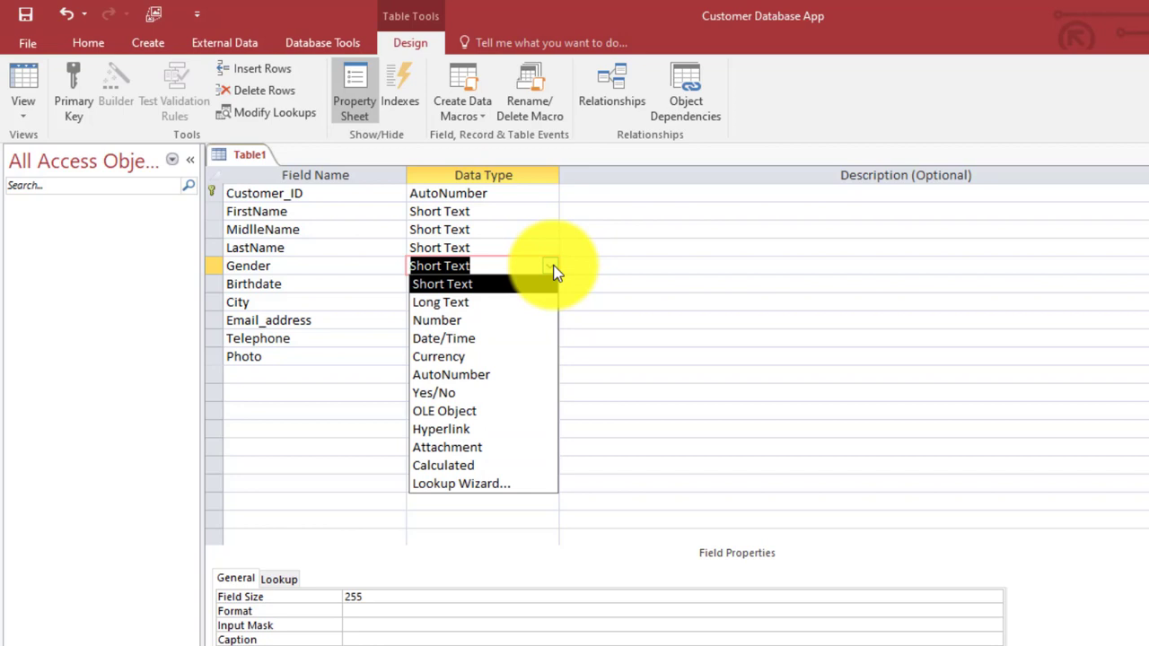
{"action": "left_click", "coordinate": [484, 477]}
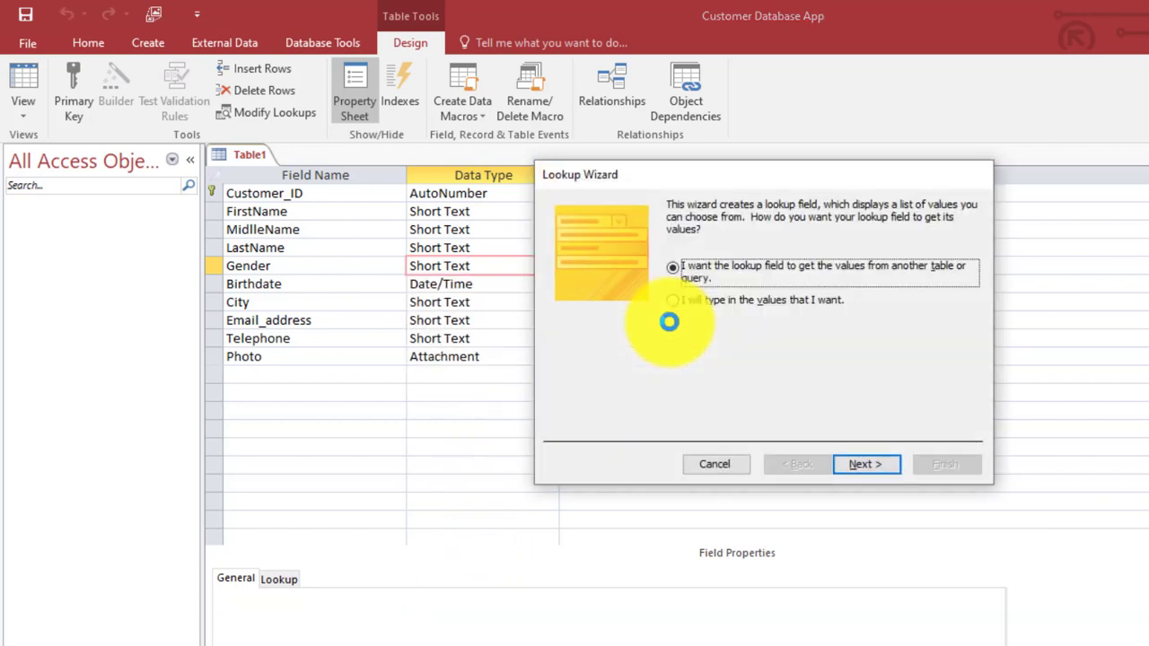
{"action": "left_click", "coordinate": [701, 296]}
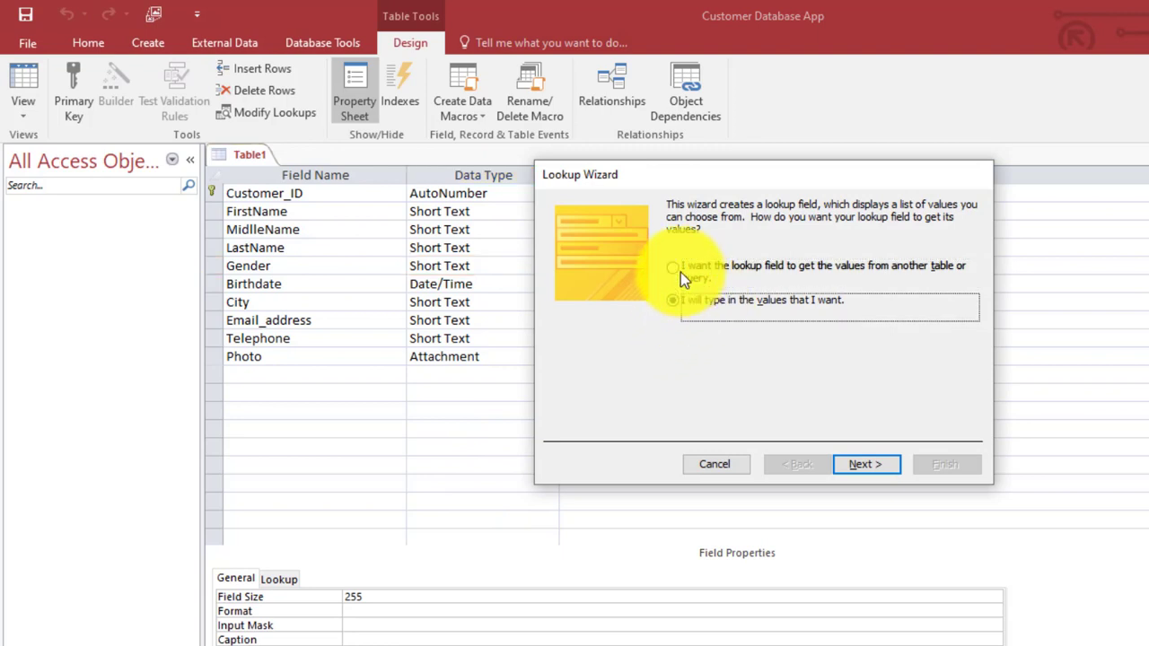
{"action": "left_click", "coordinate": [680, 272]}
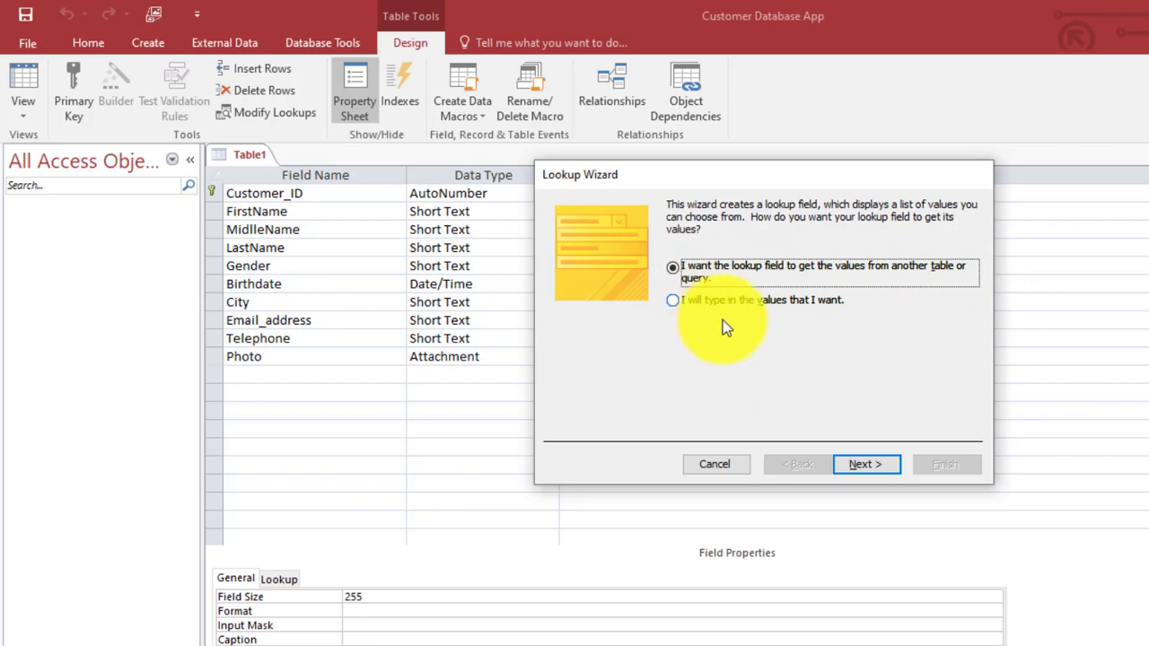
{"action": "left_click", "coordinate": [769, 297]}
{"action": "left_click", "coordinate": [864, 464]}
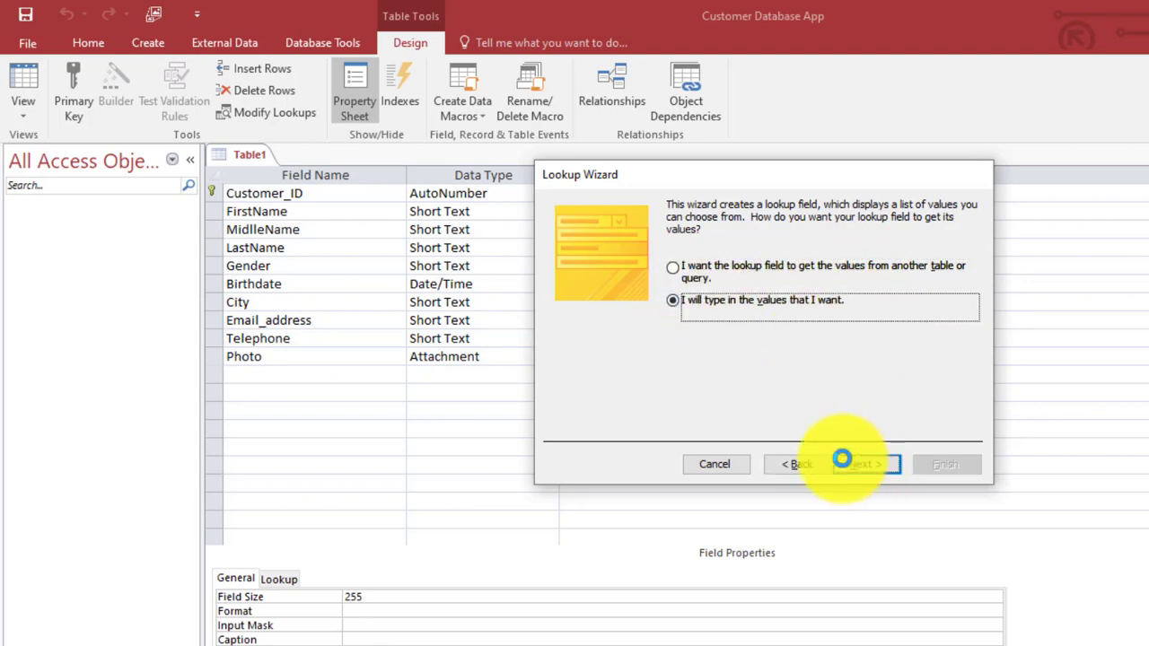
Enter Male, Female and Other as the lookup values in a single column
{"action": "left_click", "coordinate": [619, 319]}
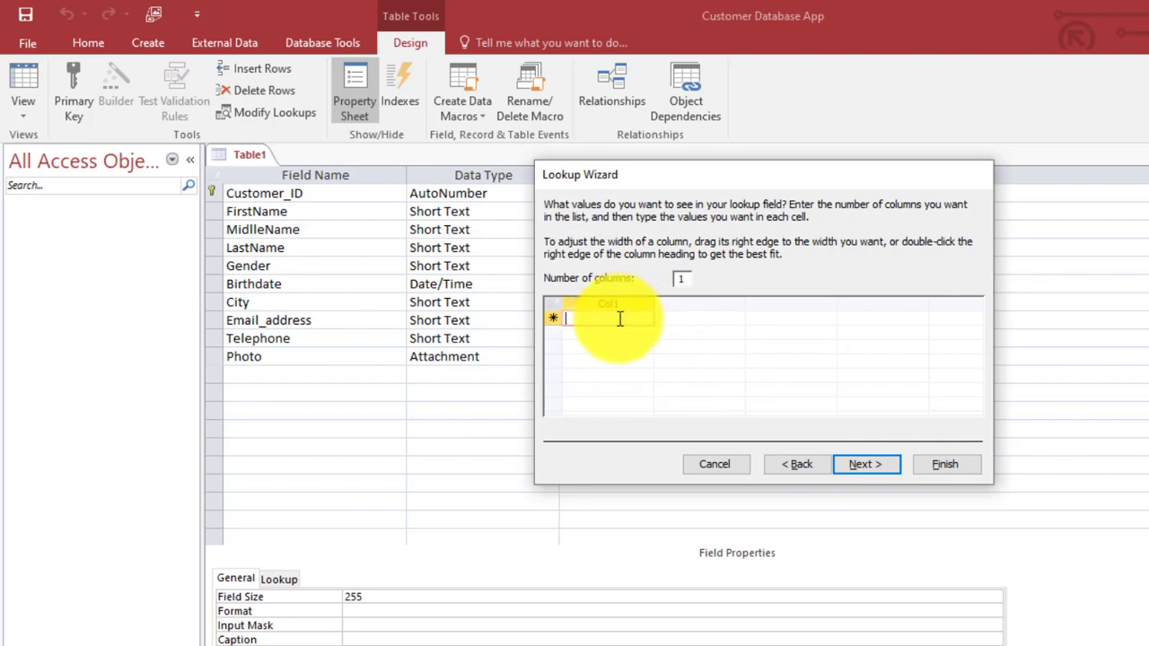
{"action": "type", "text": "Male"}
{"action": "key", "text": "Return"}
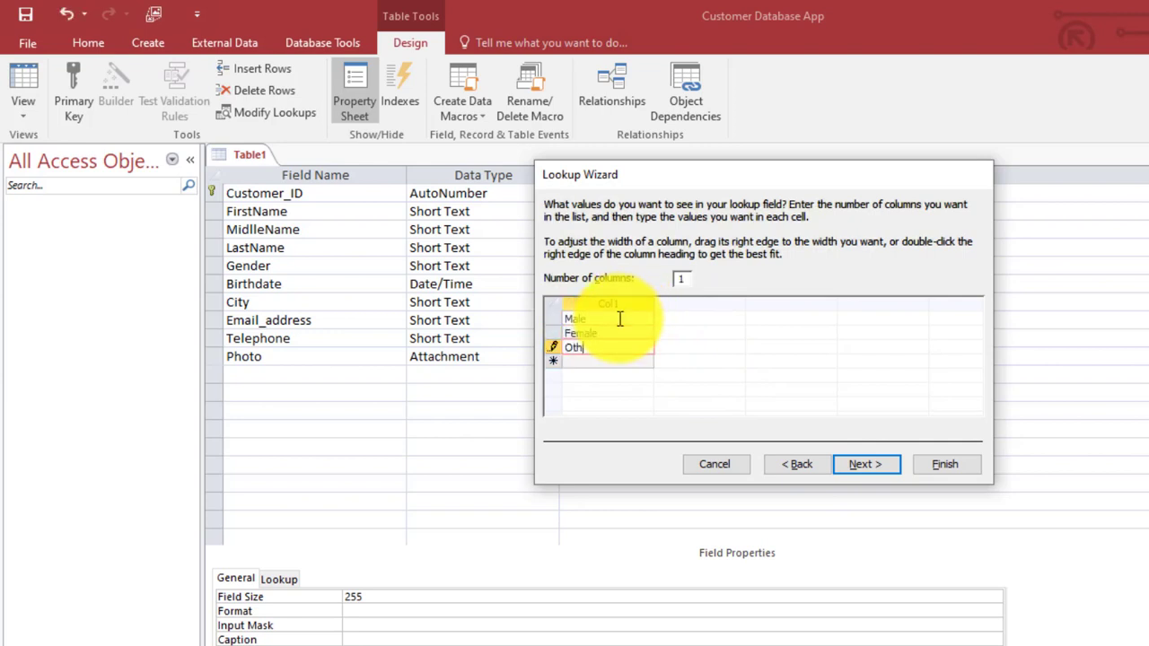
{"action": "left_click", "coordinate": [864, 464]}
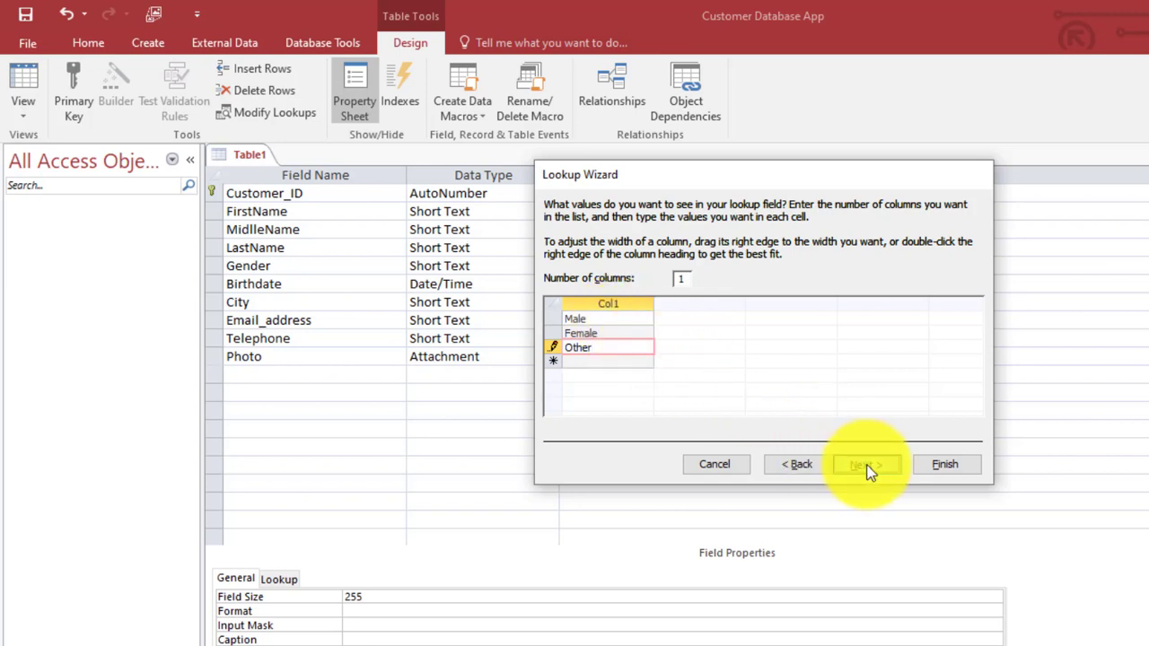
Limit the Gender lookup entries to the list and finish the wizard
{"action": "left_click", "coordinate": [796, 464]}
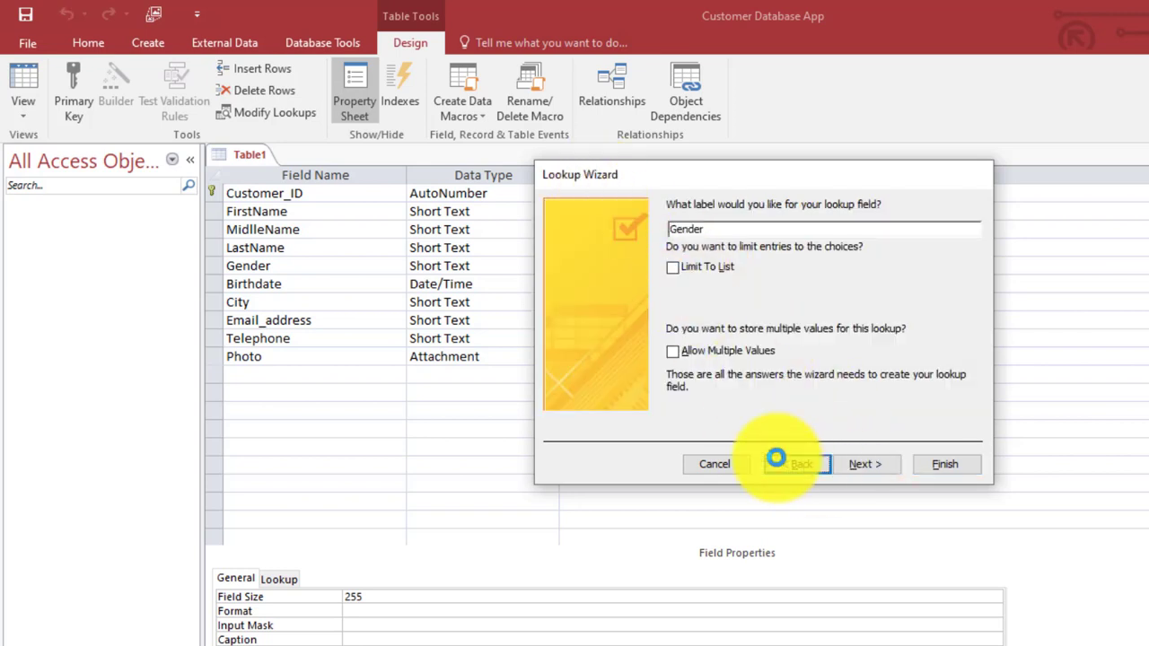
{"action": "left_click", "coordinate": [862, 462]}
{"action": "left_click", "coordinate": [685, 265]}
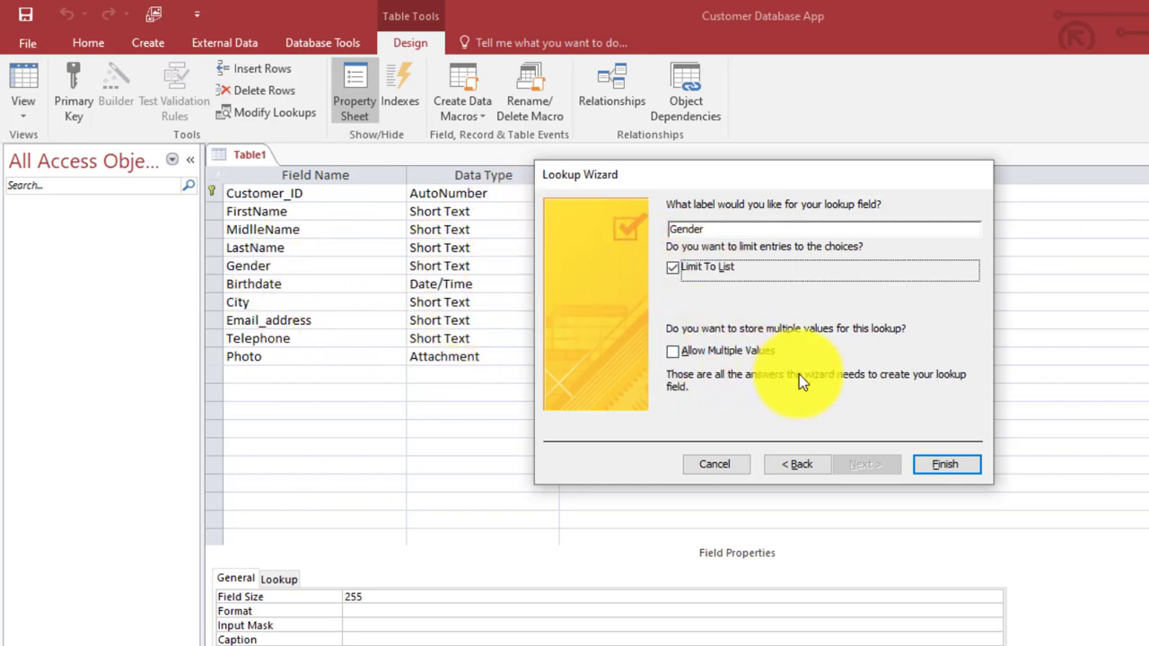
{"action": "left_click", "coordinate": [930, 465]}
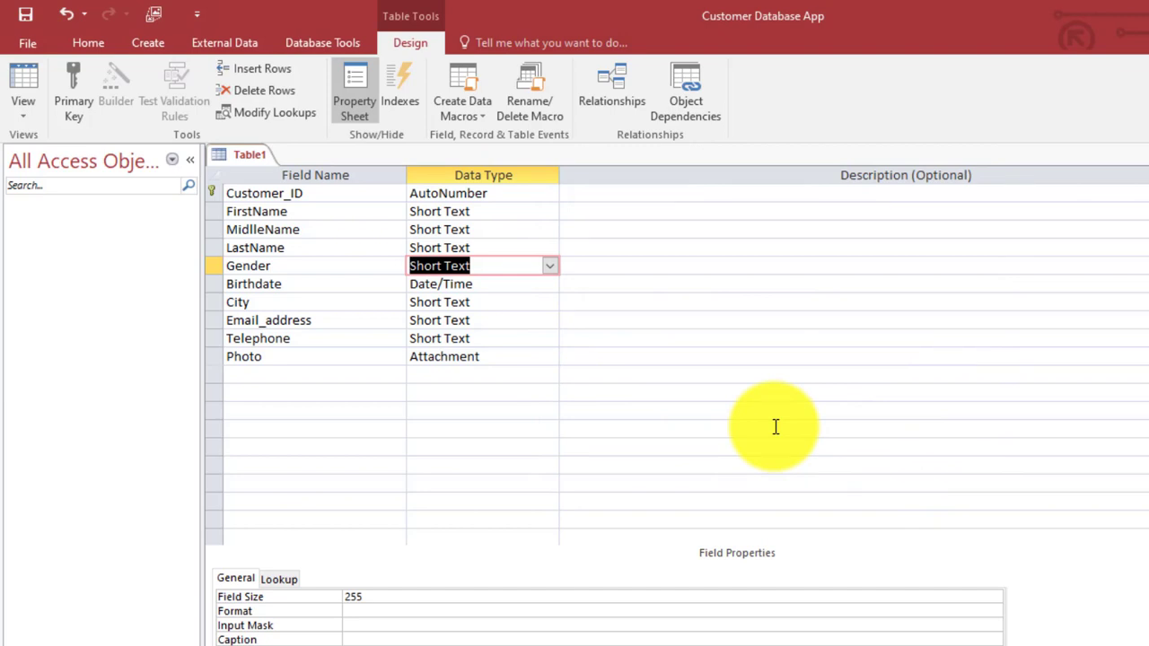
Save the table as Customer_tb
{"action": "key", "text": "ctrl+s"}
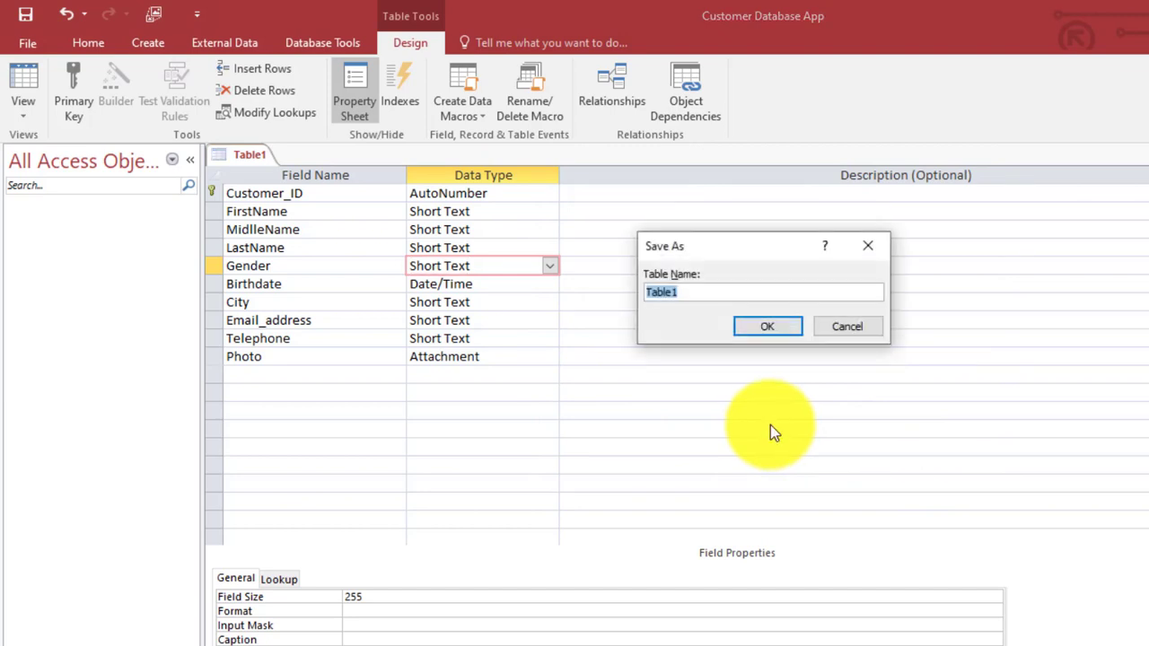
{"action": "type", "text": "Customr"}
{"action": "key", "text": "BackSpace"}
{"action": "key", "text": "BackSpace"}
{"action": "type", "text": "er_tb"}
{"action": "key", "text": "Return"}
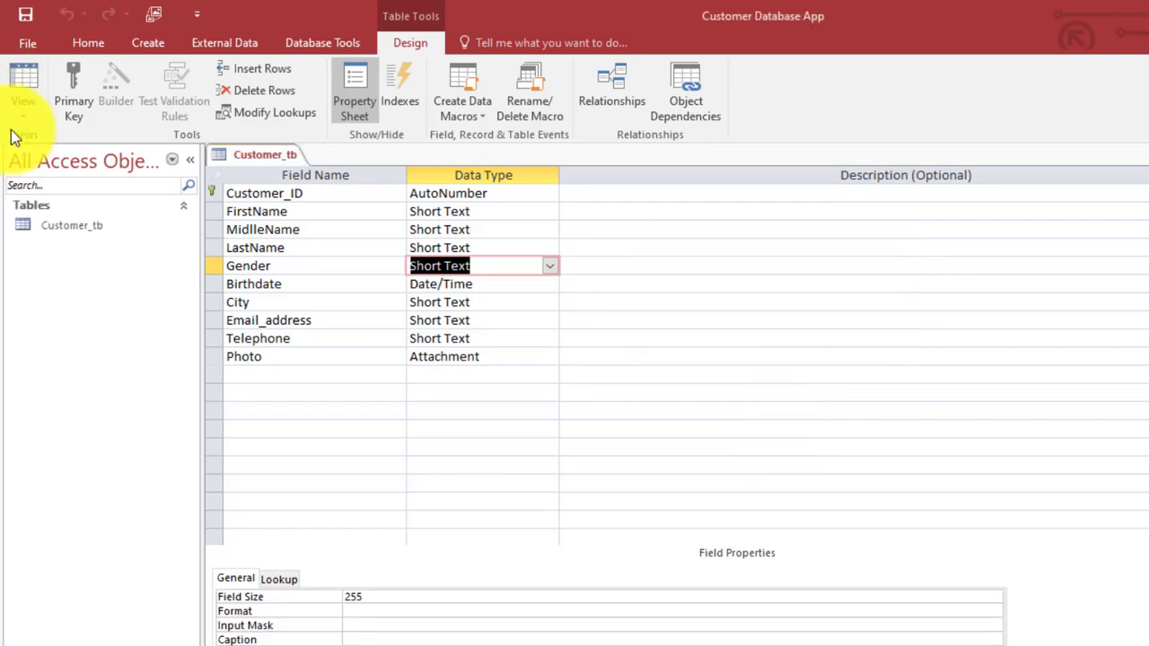
Show Customer_tb in Datasheet View and go through the fields of the empty record from FirstName to Email_address
{"action": "left_click", "coordinate": [23, 112]}
{"action": "left_click", "coordinate": [57, 142]}
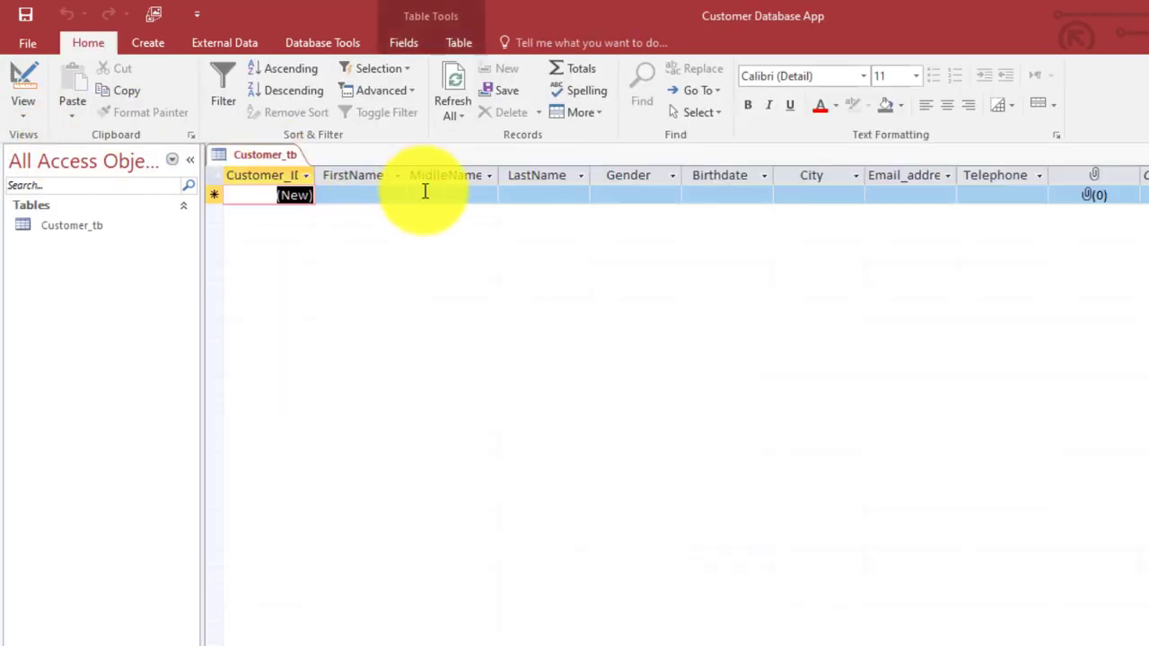
{"action": "left_click", "coordinate": [392, 194]}
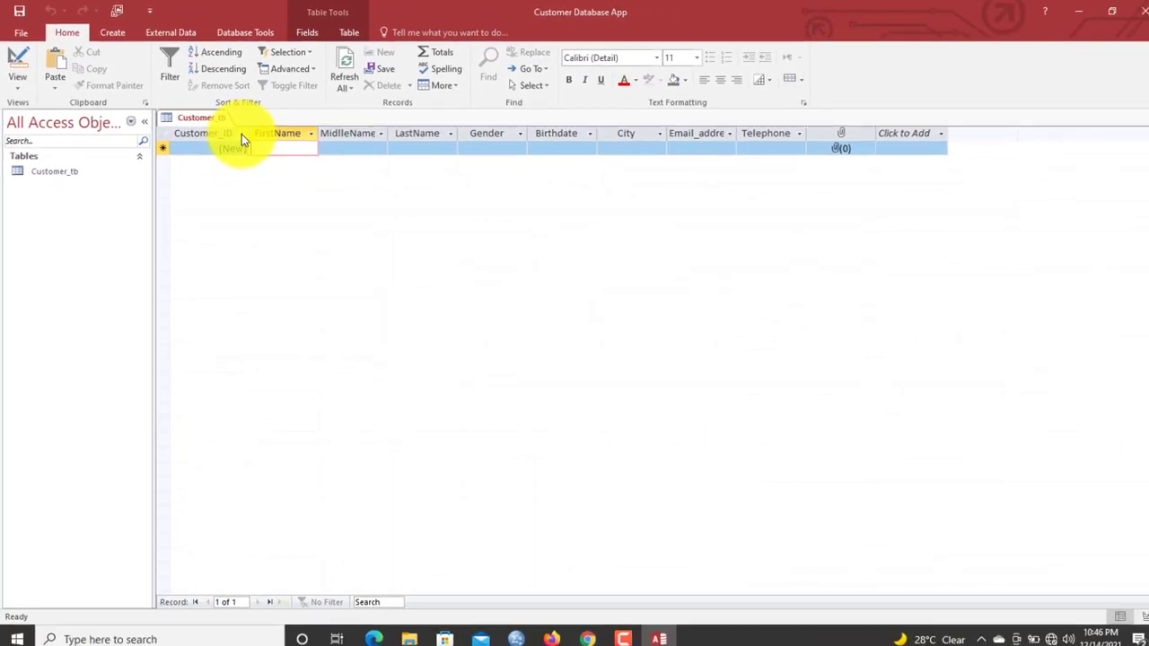
{"action": "left_click", "coordinate": [330, 146]}
{"action": "left_click", "coordinate": [401, 147]}
{"action": "left_click", "coordinate": [497, 146]}
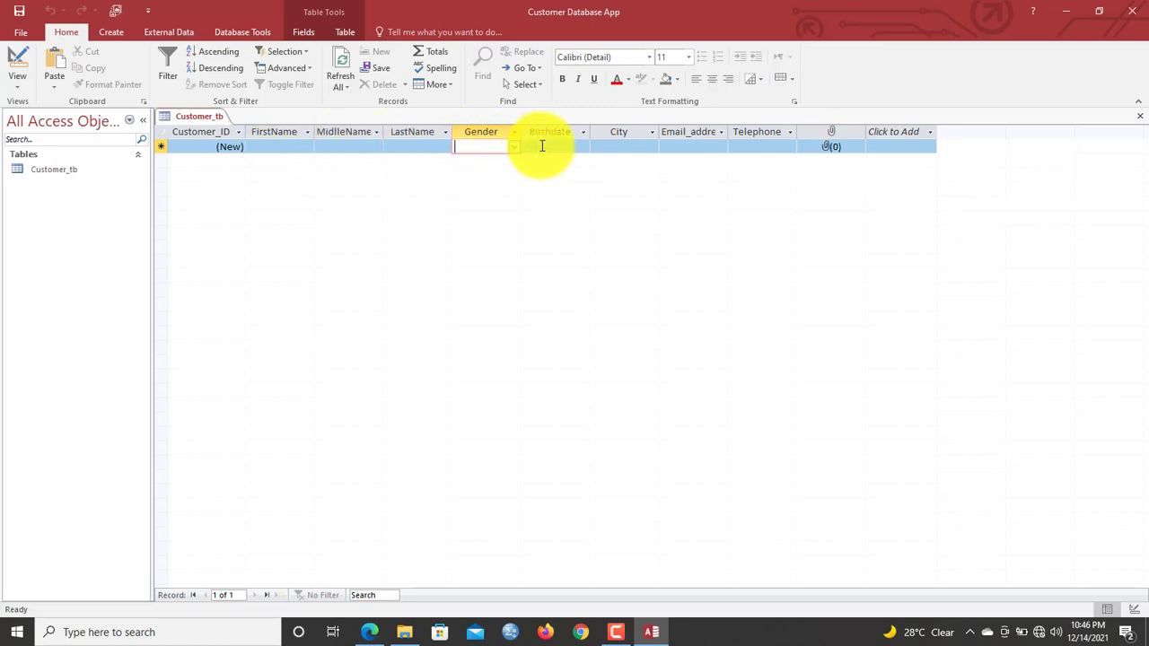
{"action": "left_click", "coordinate": [541, 147]}
{"action": "left_click", "coordinate": [631, 147]}
{"action": "left_click", "coordinate": [679, 147]}
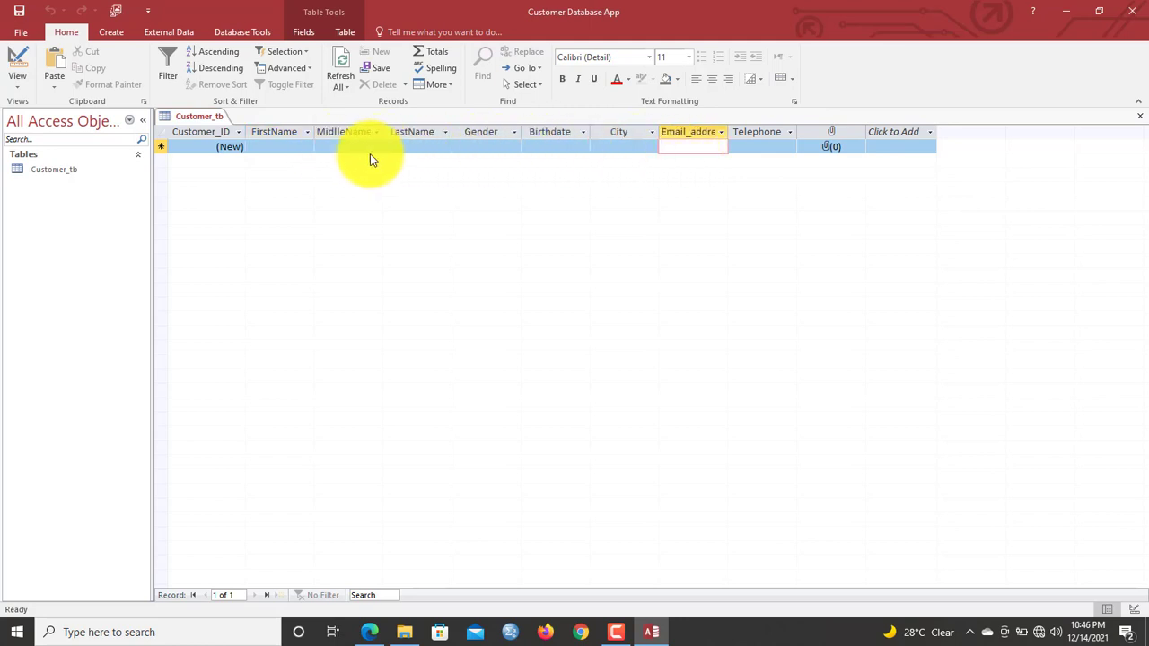
{"action": "left_click", "coordinate": [280, 148]}
{"action": "left_click", "coordinate": [329, 146]}
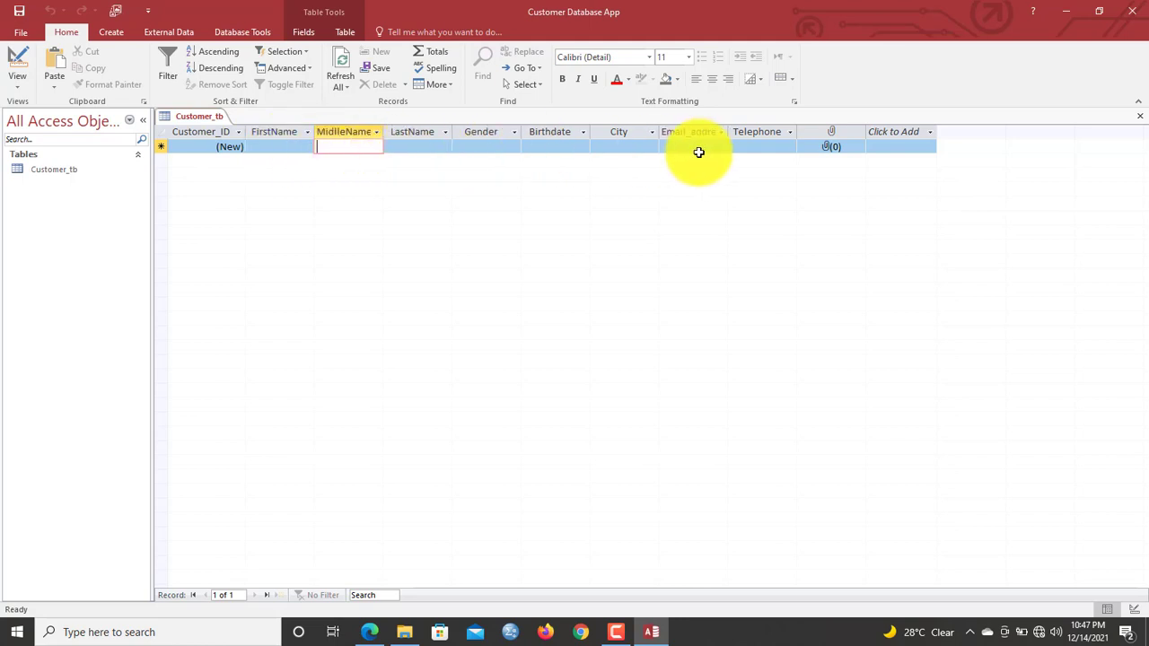
Open My Customer Database from the desktop and look over its Customer_frm form
{"action": "key", "text": "super+d"}
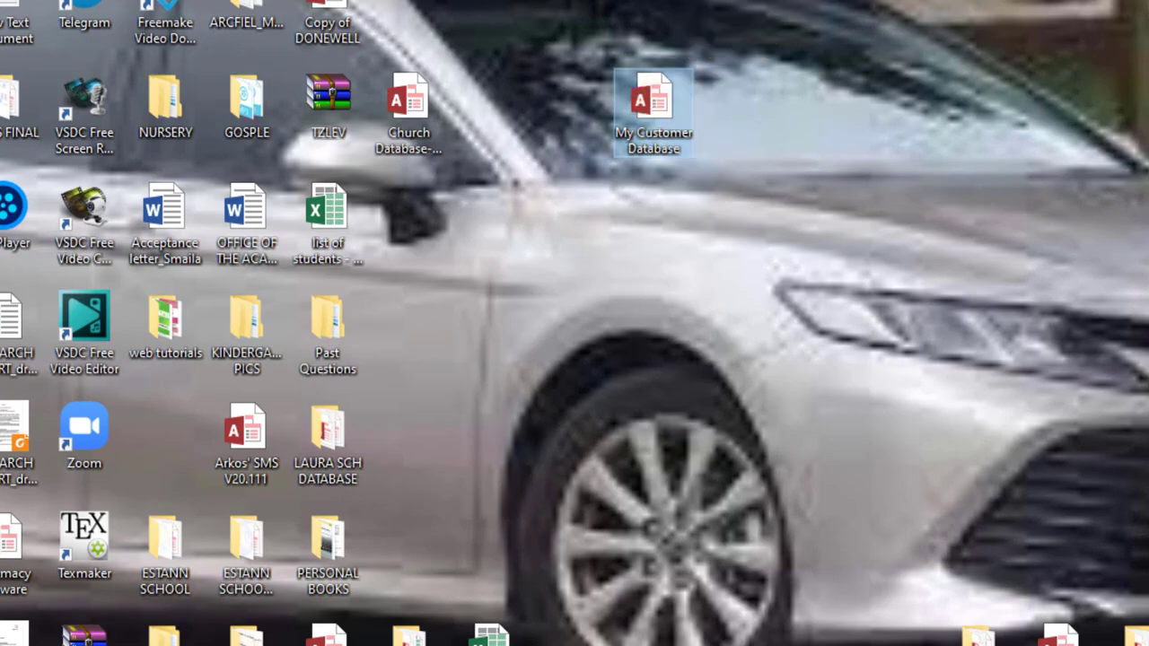
{"action": "double_click", "coordinate": [652, 113]}
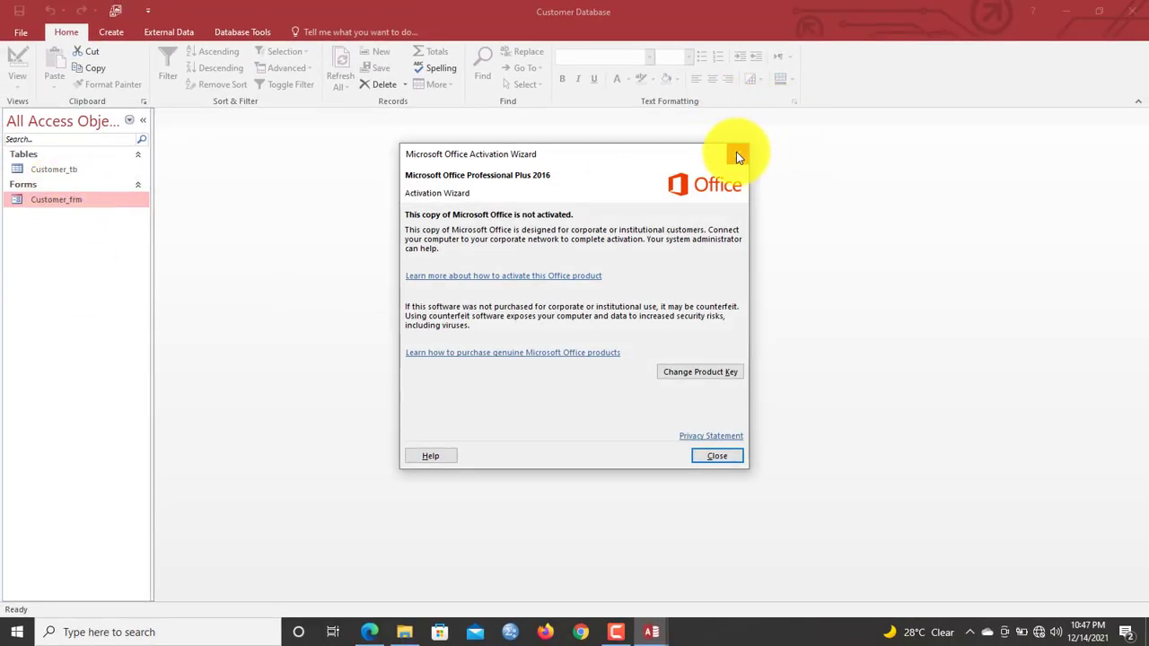
{"action": "left_click", "coordinate": [735, 155]}
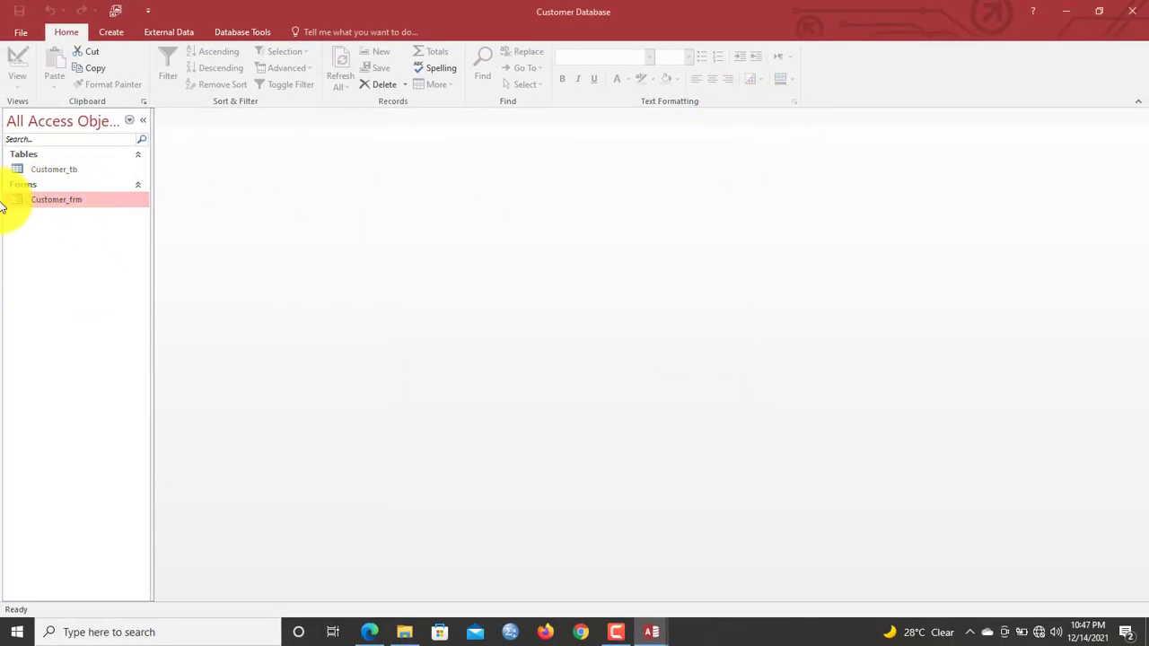
{"action": "double_click", "coordinate": [55, 201]}
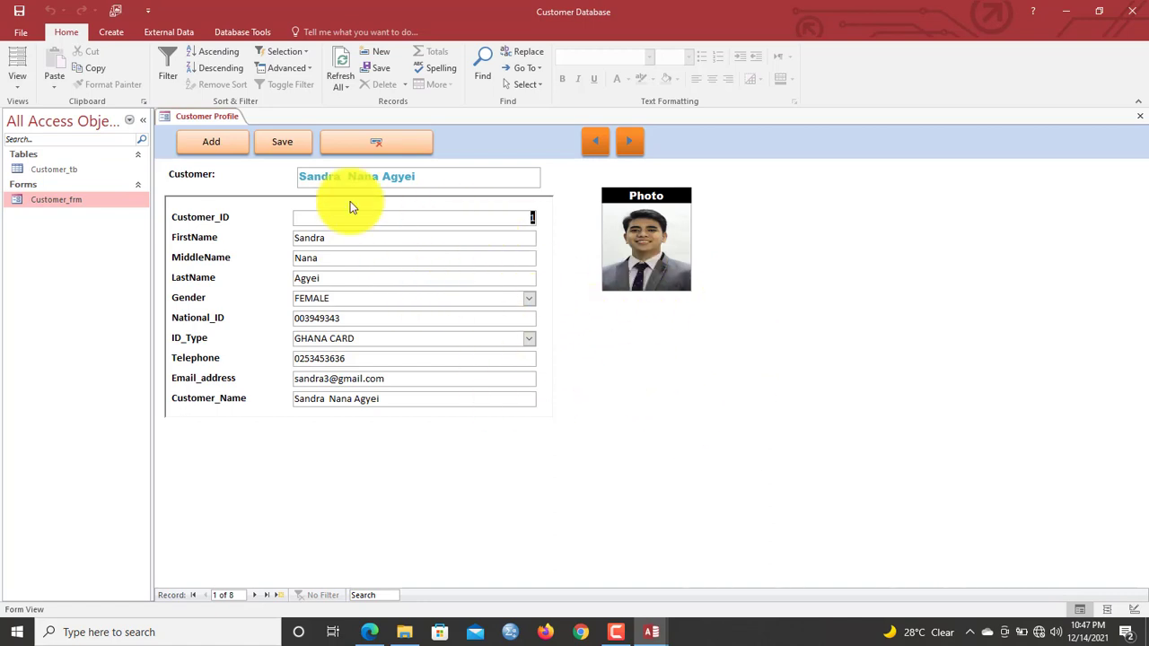
{"action": "right_click", "coordinate": [224, 121]}
{"action": "left_click", "coordinate": [244, 146]}
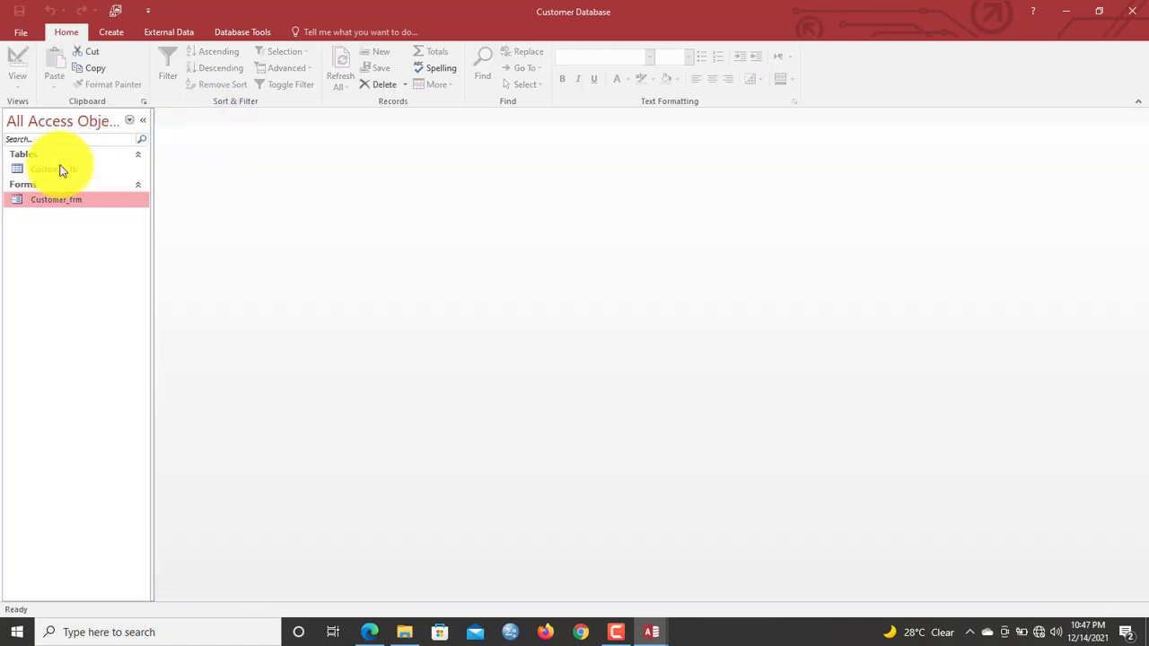
Open Customer_tb in the existing customer database and select all of its filled records
{"action": "left_click", "coordinate": [60, 170]}
{"action": "double_click", "coordinate": [60, 169]}
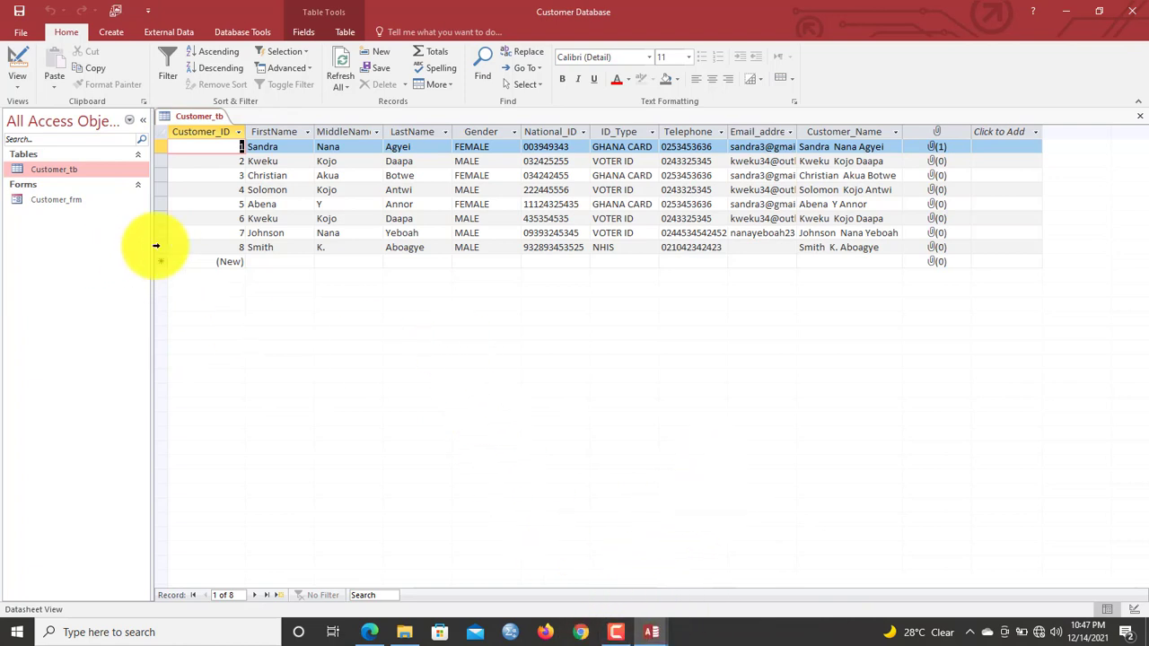
{"action": "left_click_drag", "start_coordinate": [156, 245], "coordinate": [172, 136]}
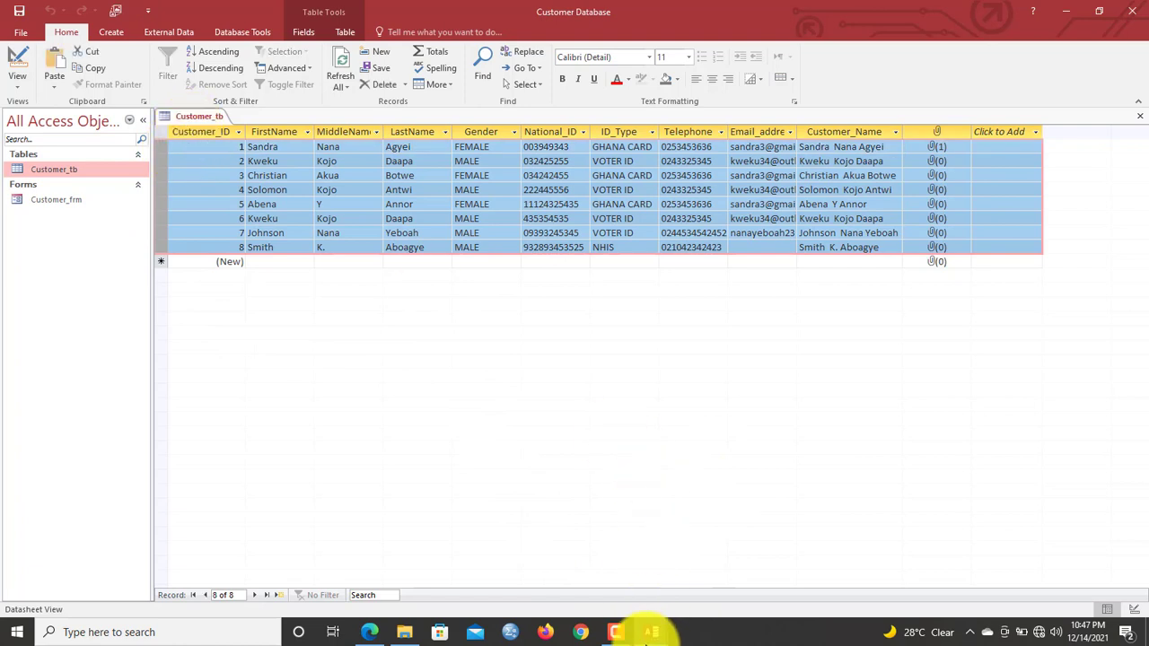
Compare the blank Customer_tb record in Customer Database App with the filled records in the existing customer database
{"action": "left_click", "coordinate": [649, 633]}
{"action": "left_click", "coordinate": [555, 552]}
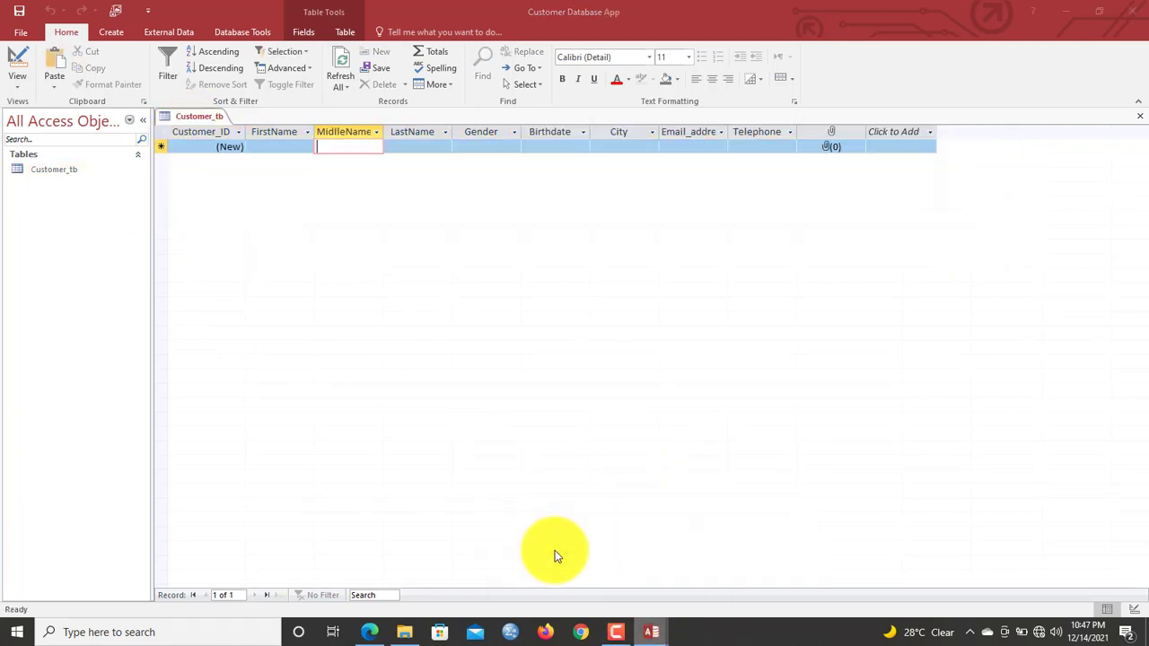
{"action": "left_click", "coordinate": [160, 146]}
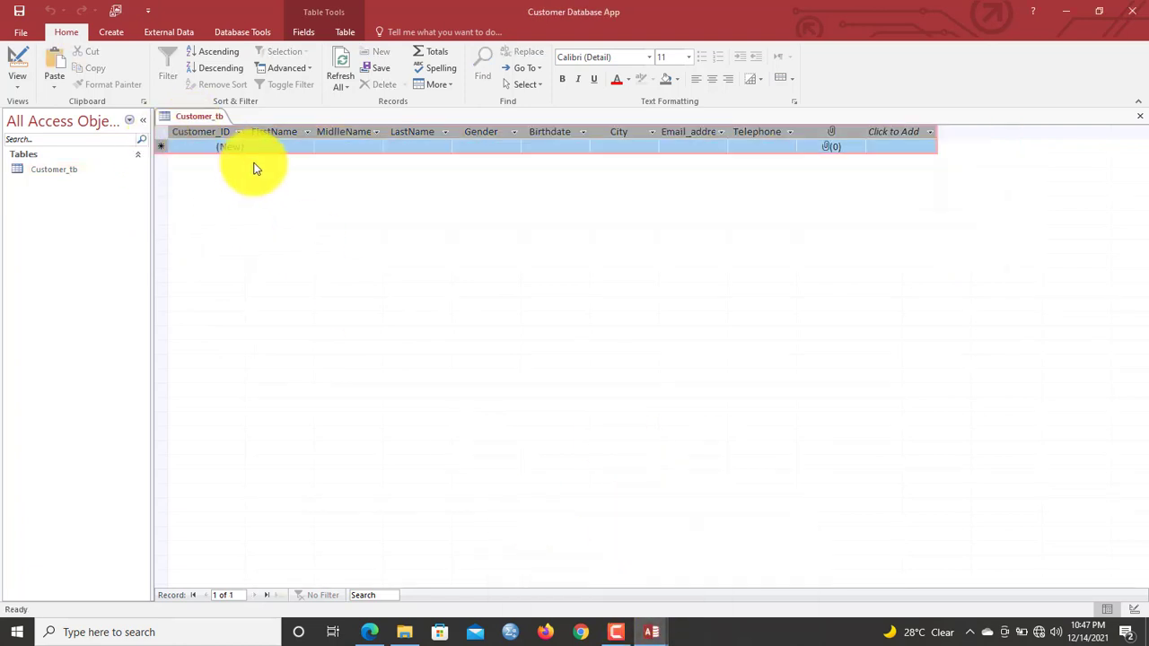
{"action": "left_click", "coordinate": [652, 630]}
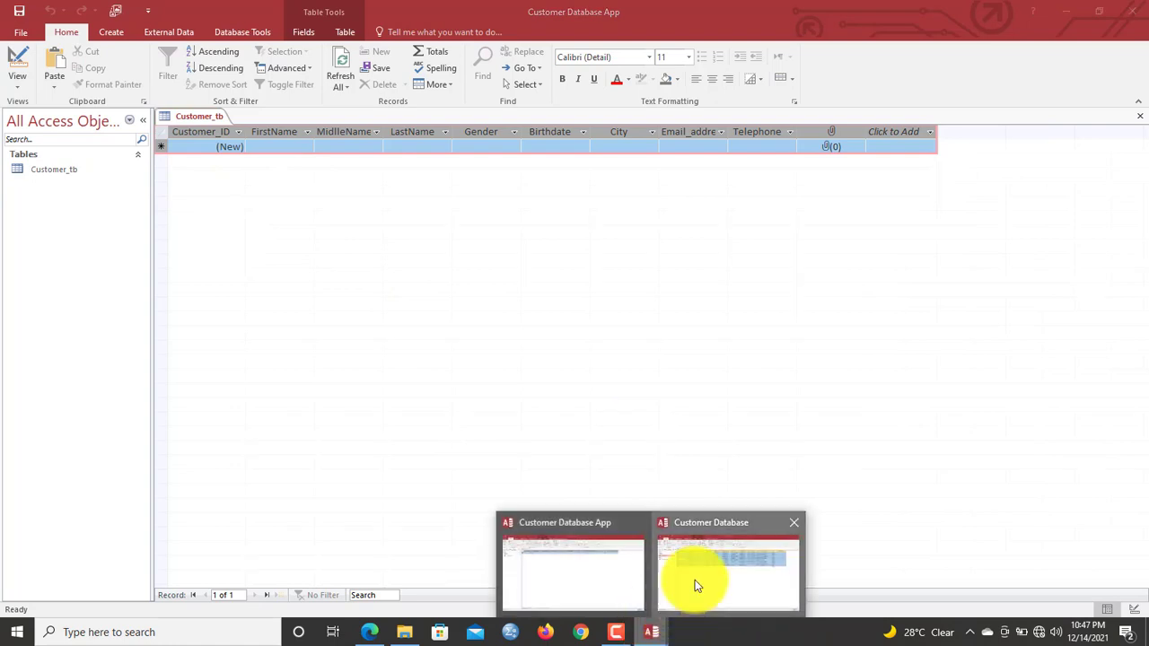
{"action": "left_click", "coordinate": [695, 585]}
{"action": "left_click", "coordinate": [665, 189]}
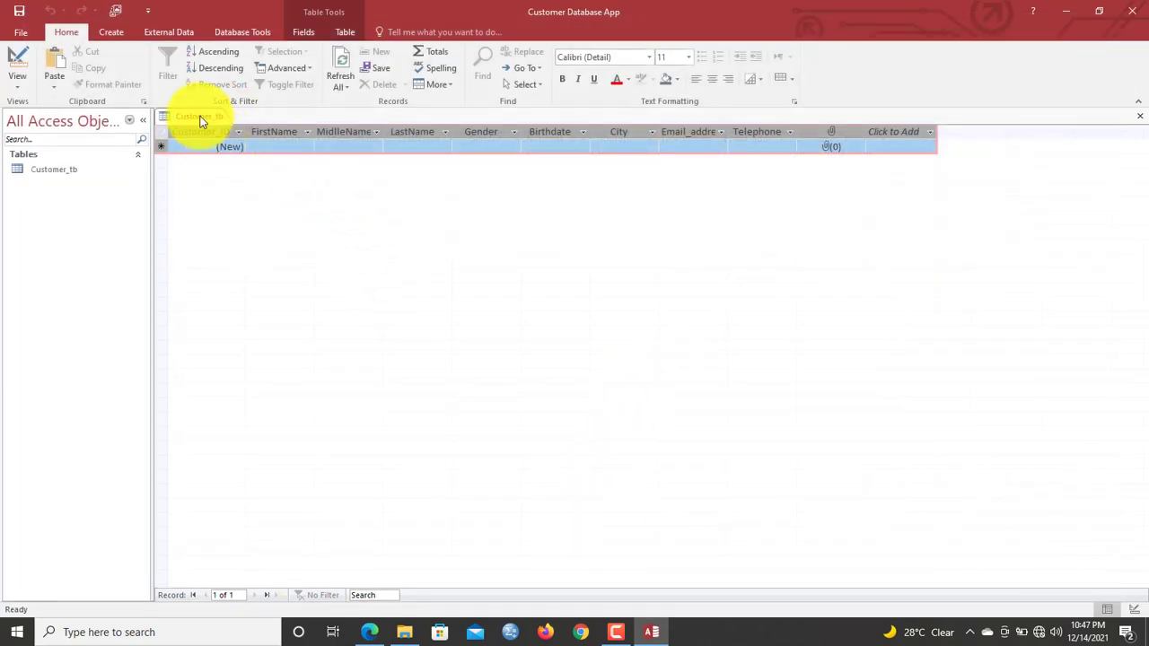
Close Customer_tb in Customer Database App and save its layout changes
{"action": "right_click", "coordinate": [201, 121]}
{"action": "left_click", "coordinate": [232, 157]}
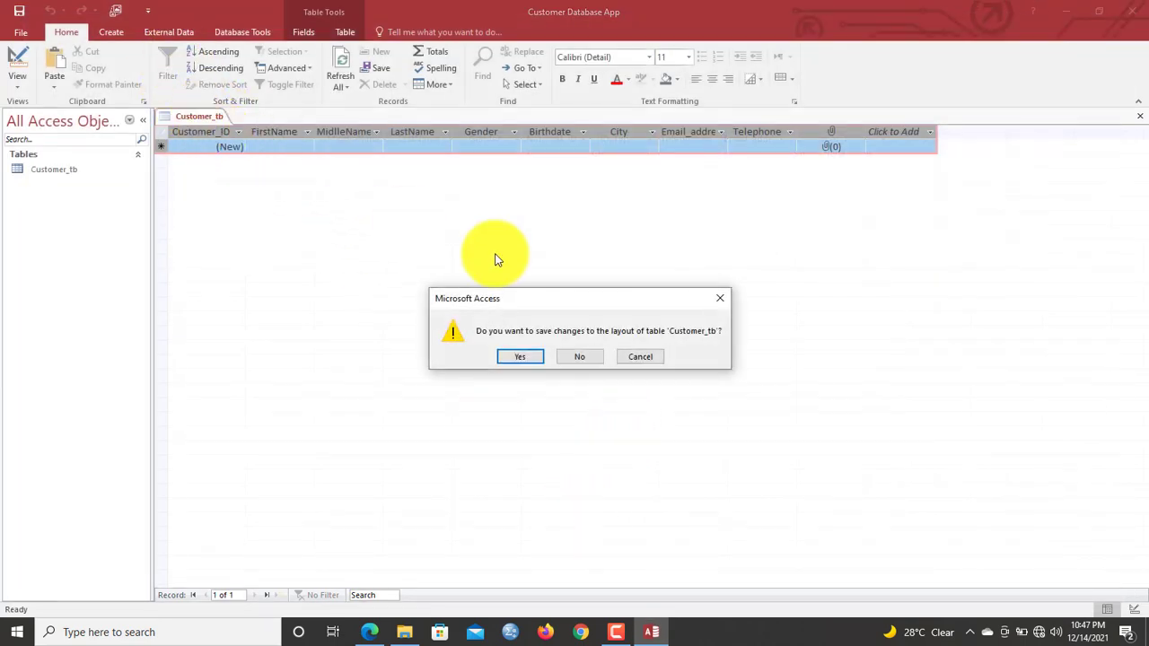
{"action": "left_click", "coordinate": [519, 357]}
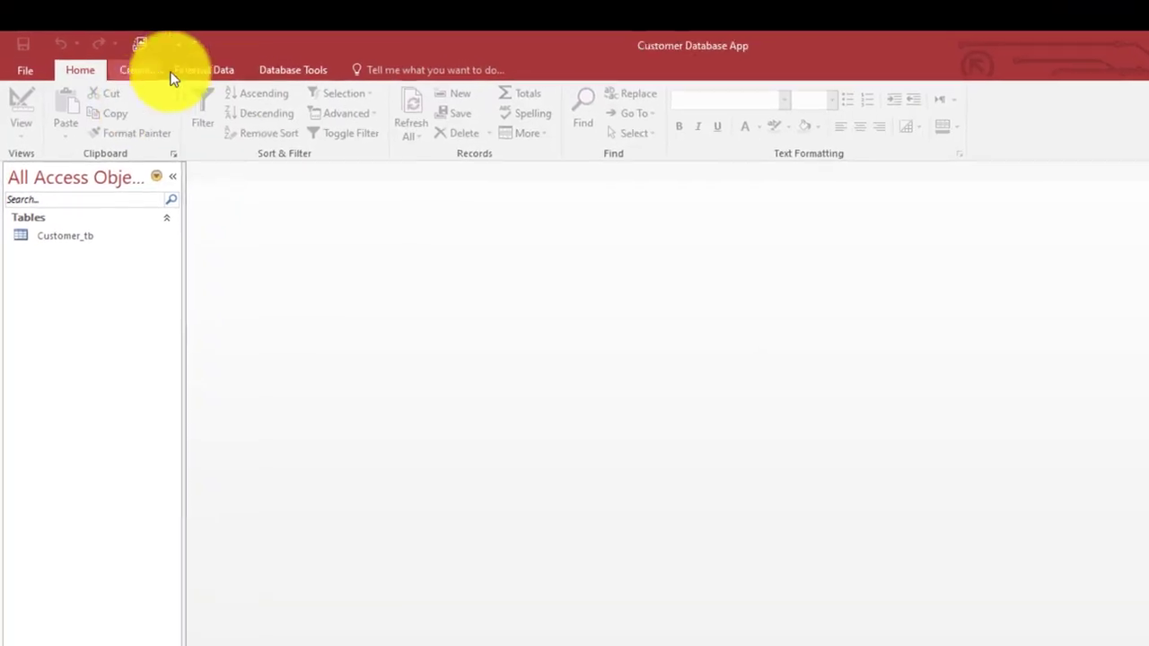
Start an import from an Access database, using Customer Database_Old on the Desktop as the source
{"action": "left_click", "coordinate": [226, 70]}
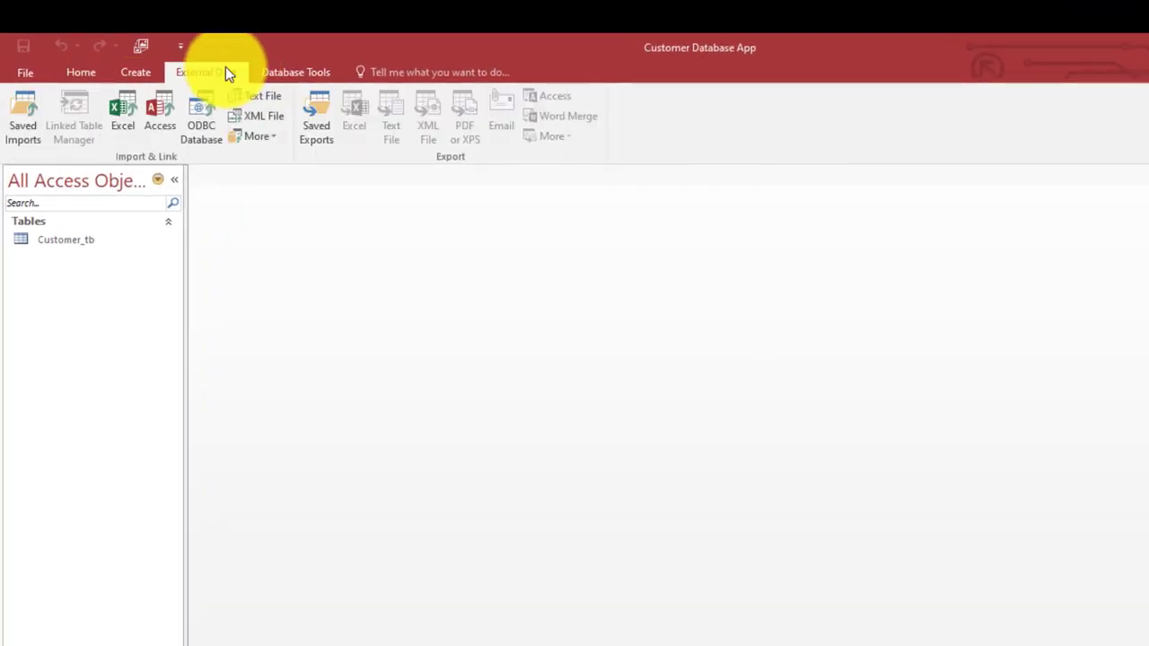
{"action": "left_click", "coordinate": [151, 122]}
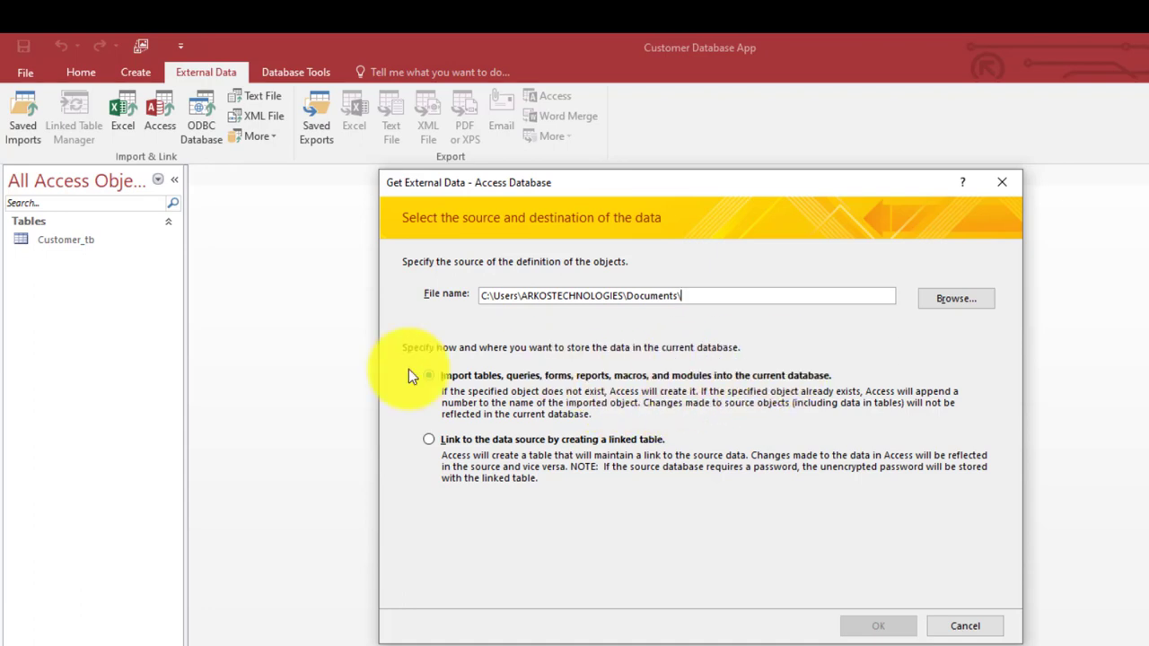
{"action": "left_click", "coordinate": [947, 305]}
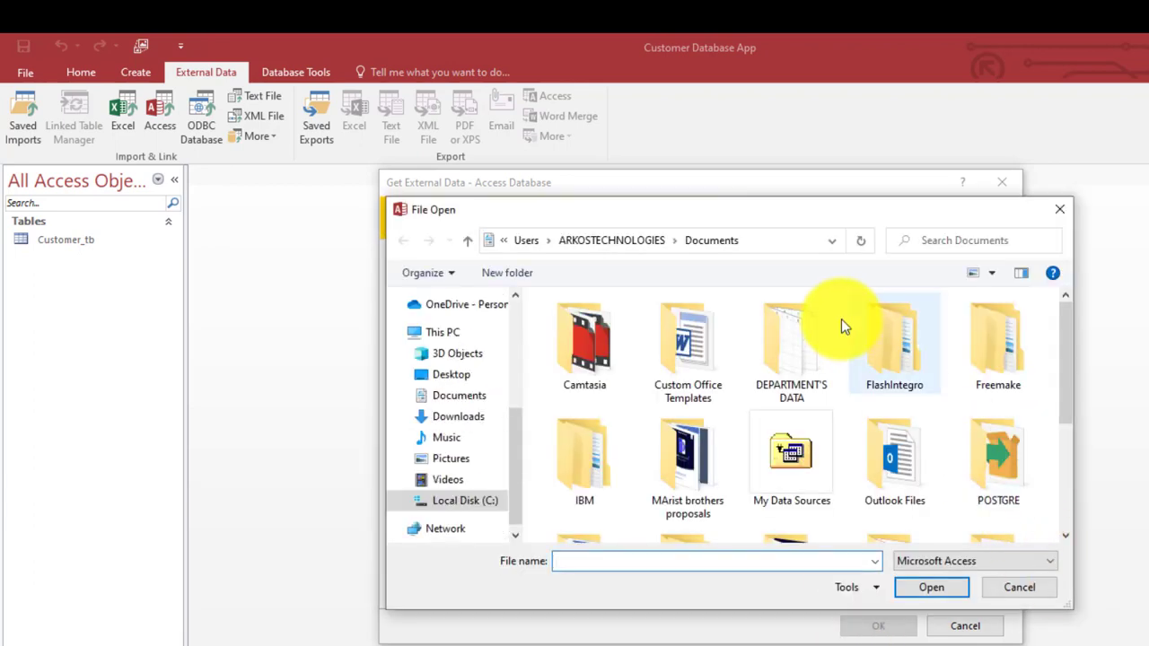
{"action": "left_click", "coordinate": [450, 377]}
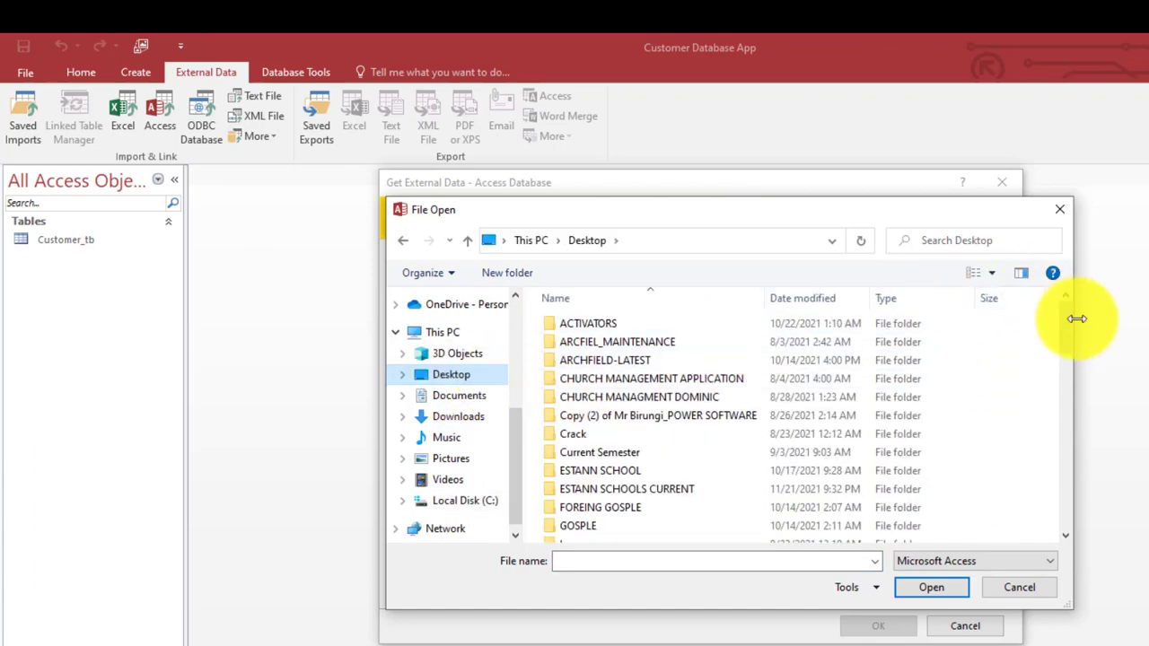
{"action": "left_click_drag", "start_coordinate": [1070, 326], "coordinate": [1094, 512]}
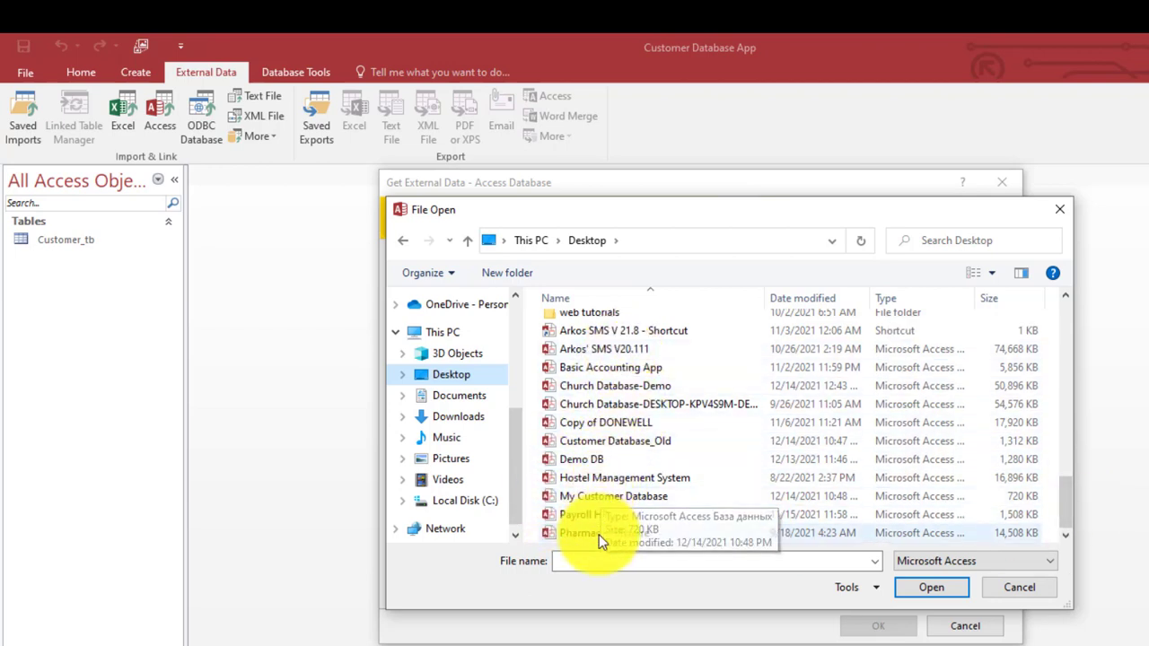
{"action": "left_click", "coordinate": [625, 441]}
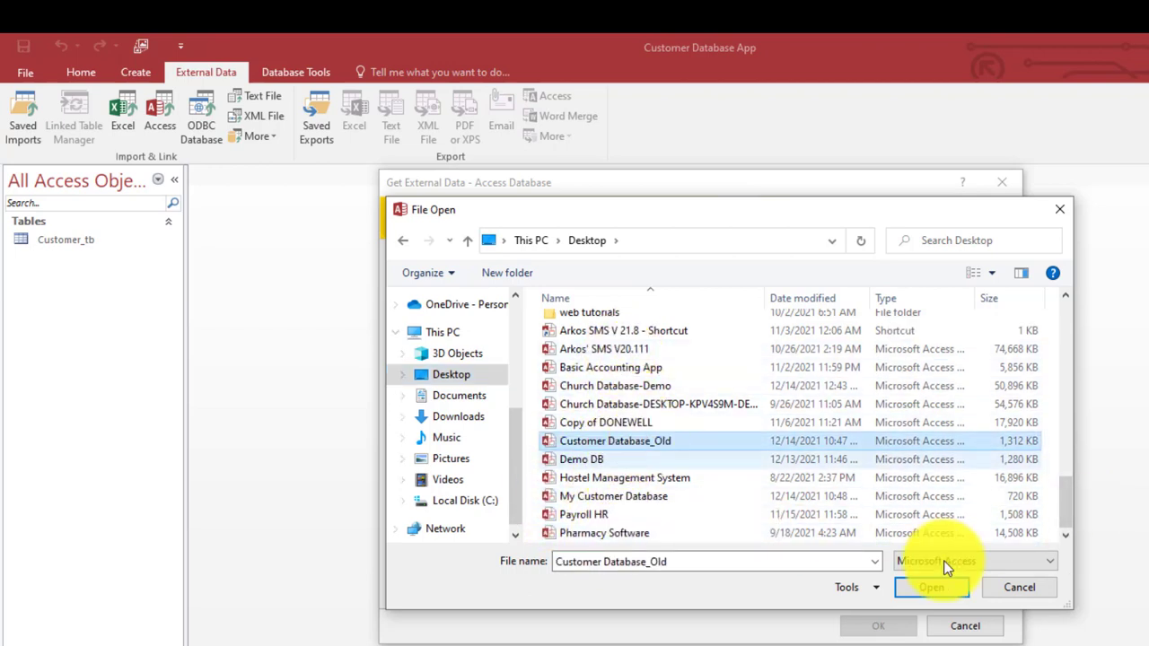
{"action": "left_click", "coordinate": [933, 587]}
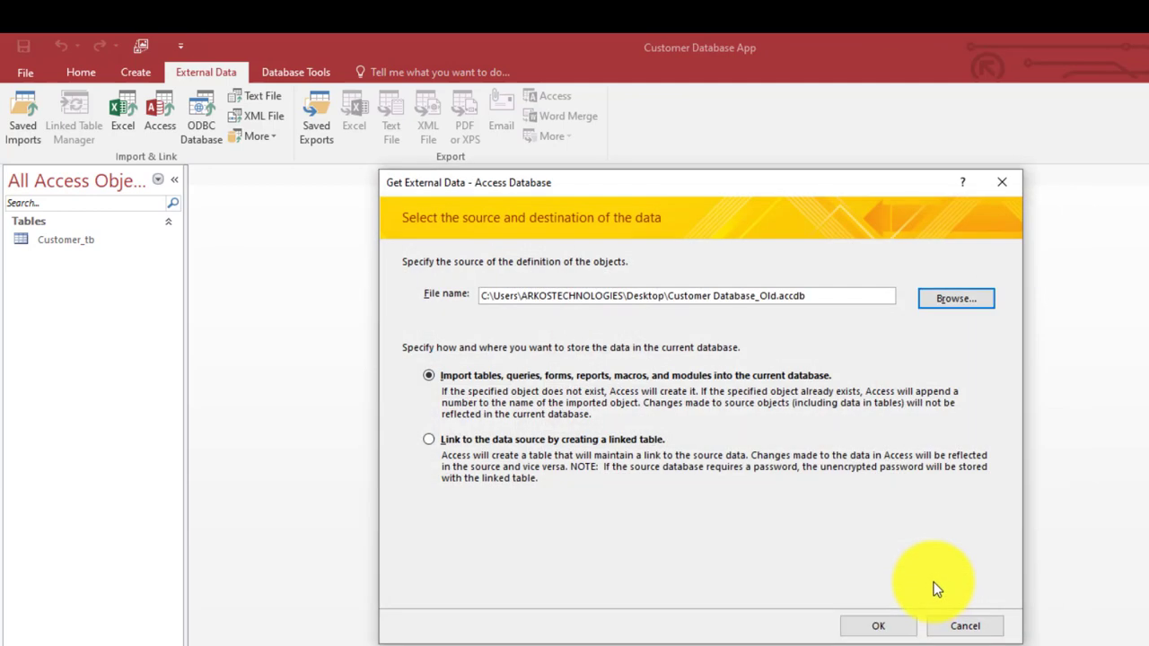
{"action": "left_click", "coordinate": [867, 628]}
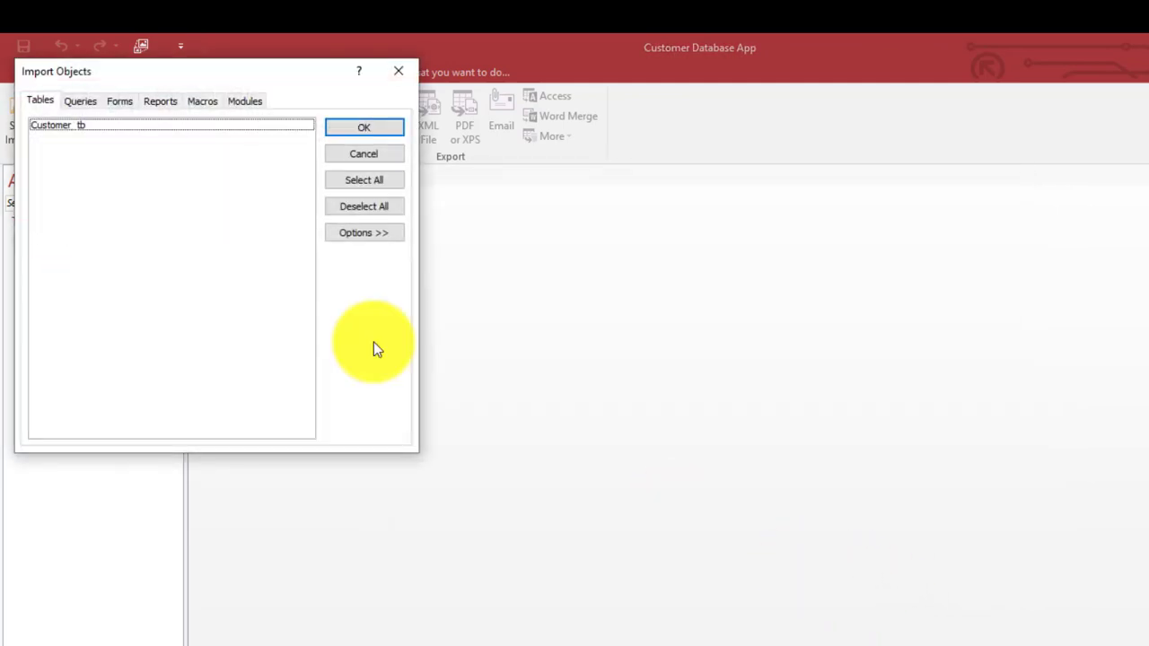
Import only the Customer_tb table from the source database, without saving the import steps
{"action": "left_click", "coordinate": [82, 126]}
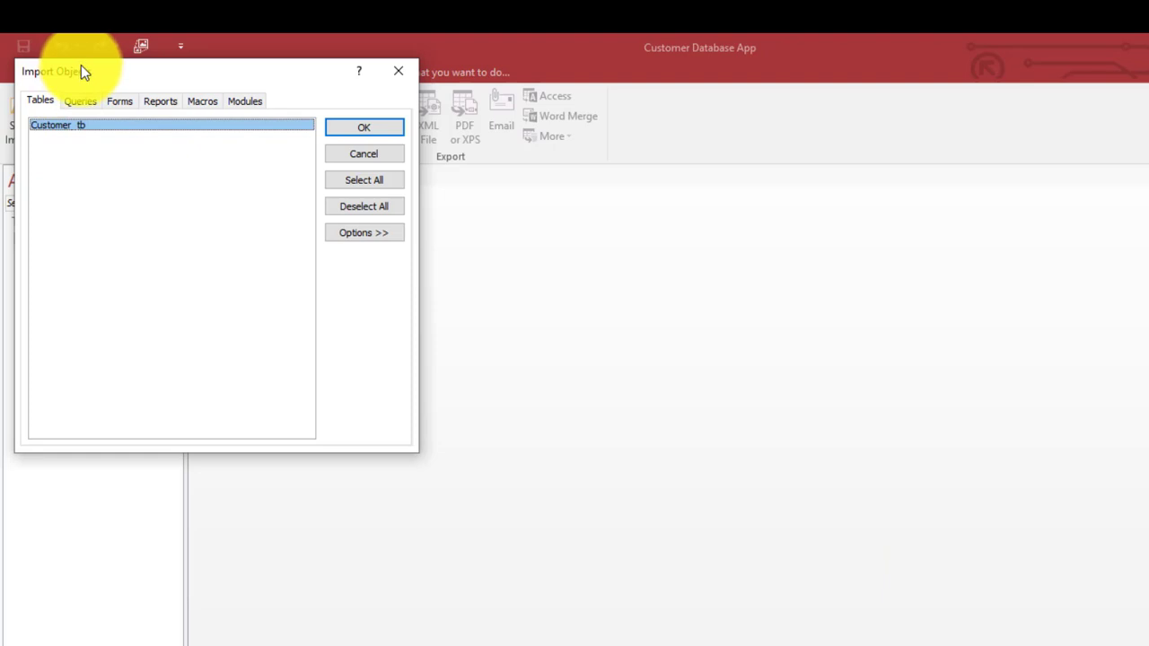
{"action": "left_click_drag", "start_coordinate": [80, 67], "coordinate": [179, 74]}
{"action": "left_click", "coordinate": [238, 110]}
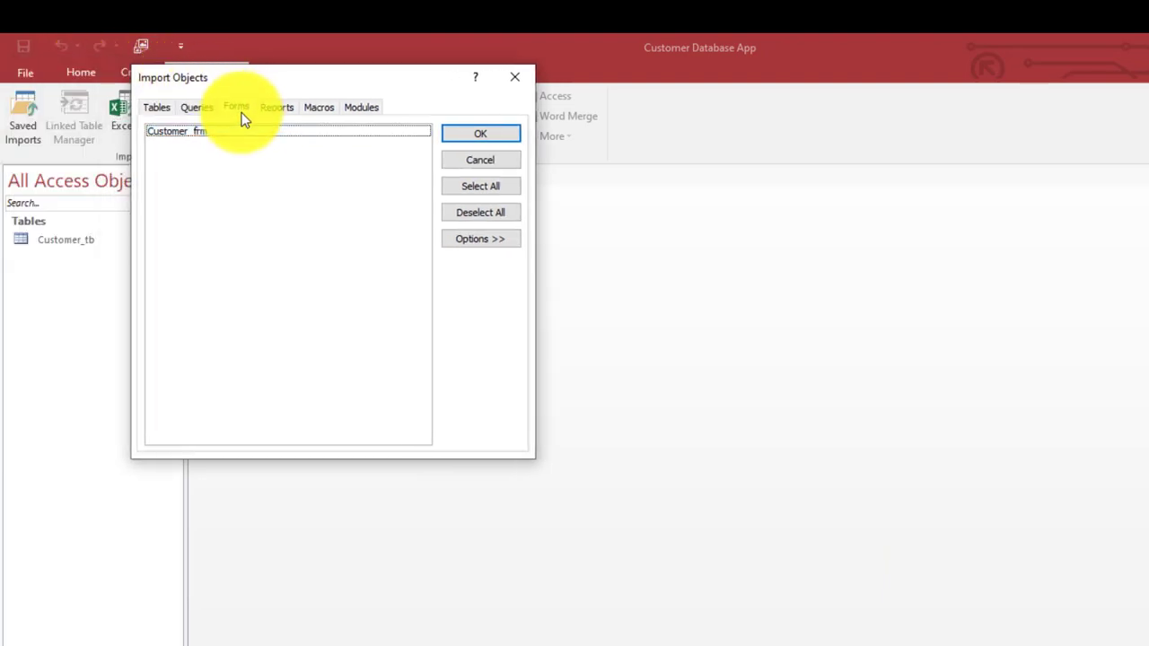
{"action": "left_click", "coordinate": [155, 110]}
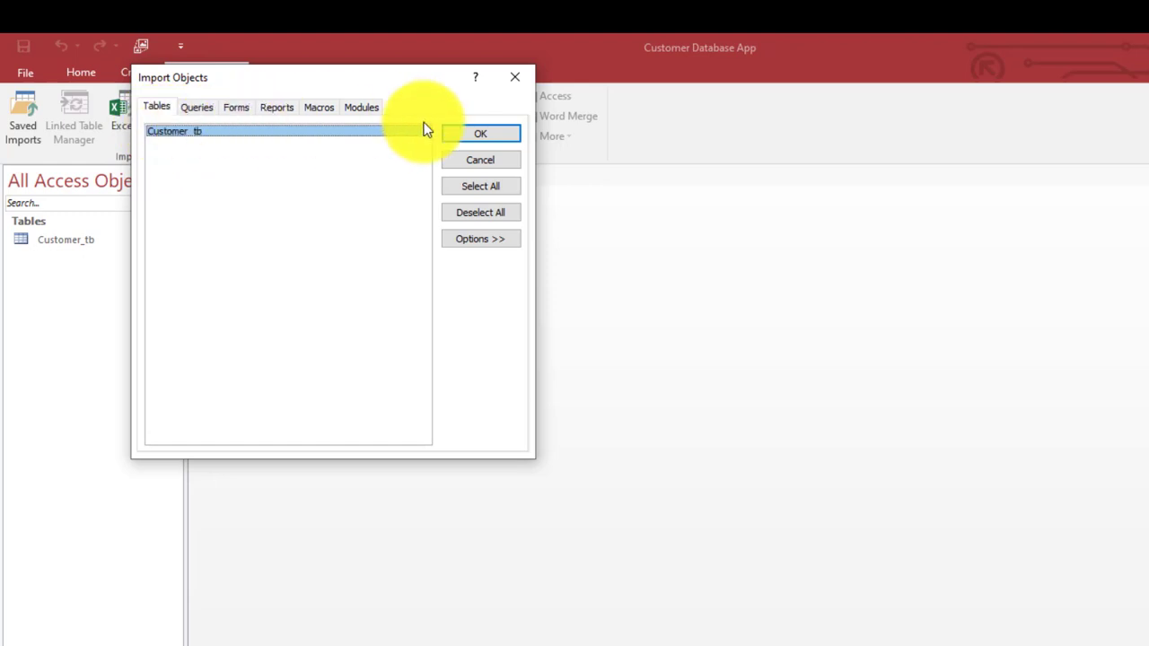
{"action": "left_click", "coordinate": [472, 143]}
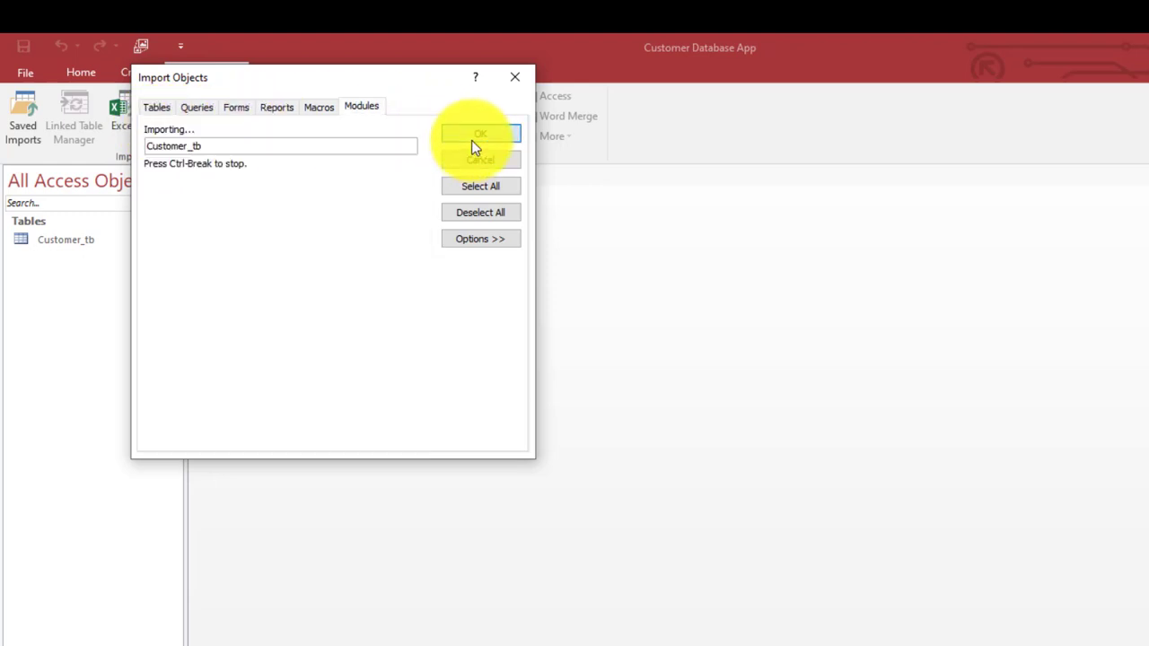
{"action": "left_click", "coordinate": [947, 639]}
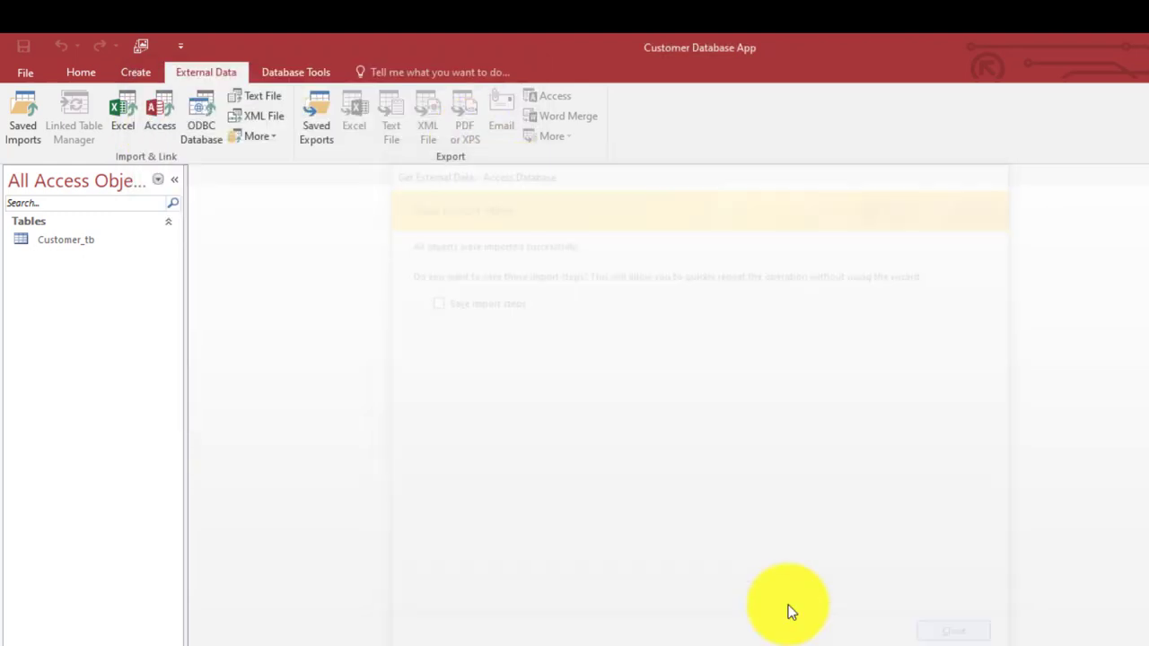
View the records of the imported Customer_tb1 table and close it
{"action": "double_click", "coordinate": [91, 267]}
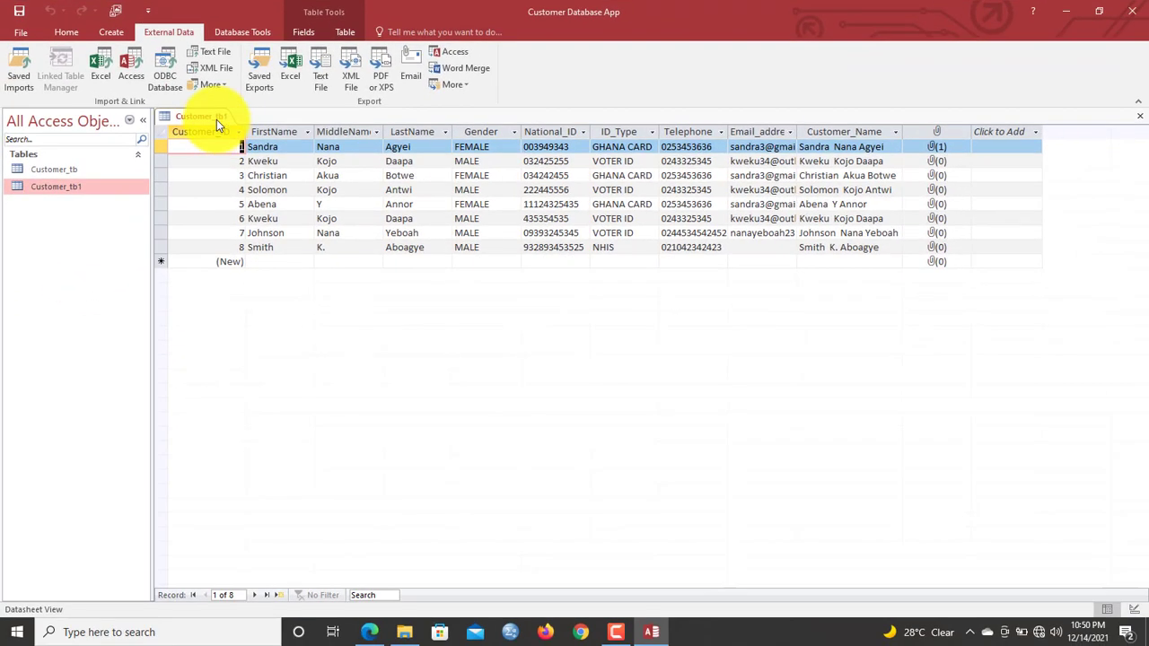
{"action": "right_click", "coordinate": [218, 115]}
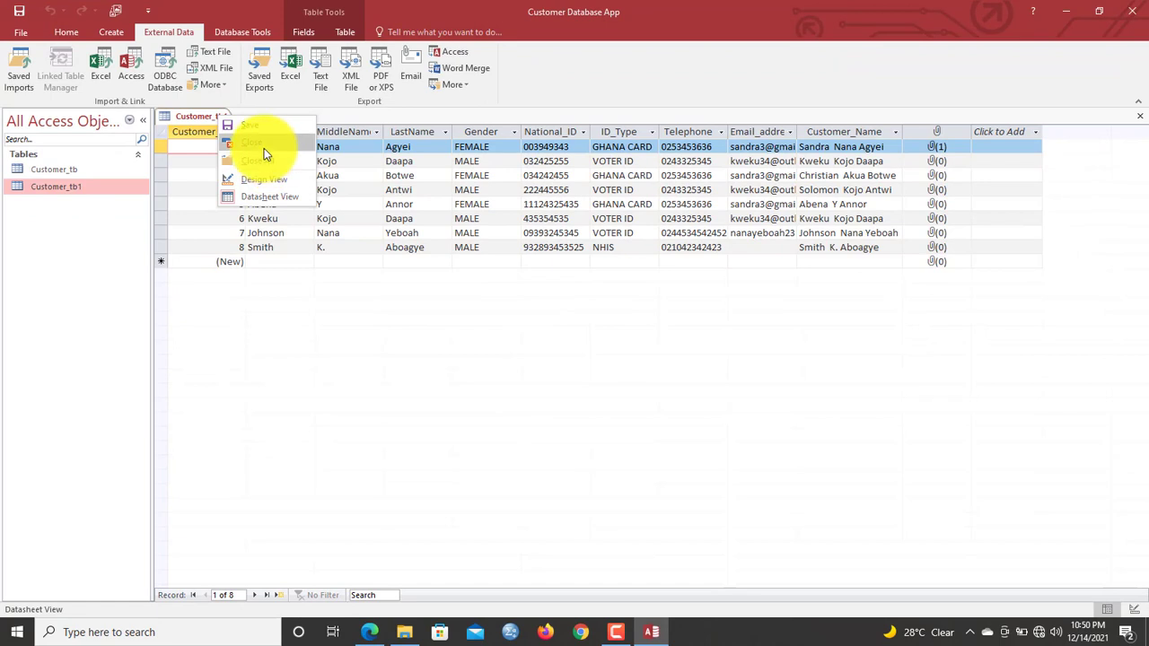
{"action": "left_click", "coordinate": [264, 148]}
Create a new query in Design View with Customer_tb1 as its source table
{"action": "left_click", "coordinate": [111, 36]}
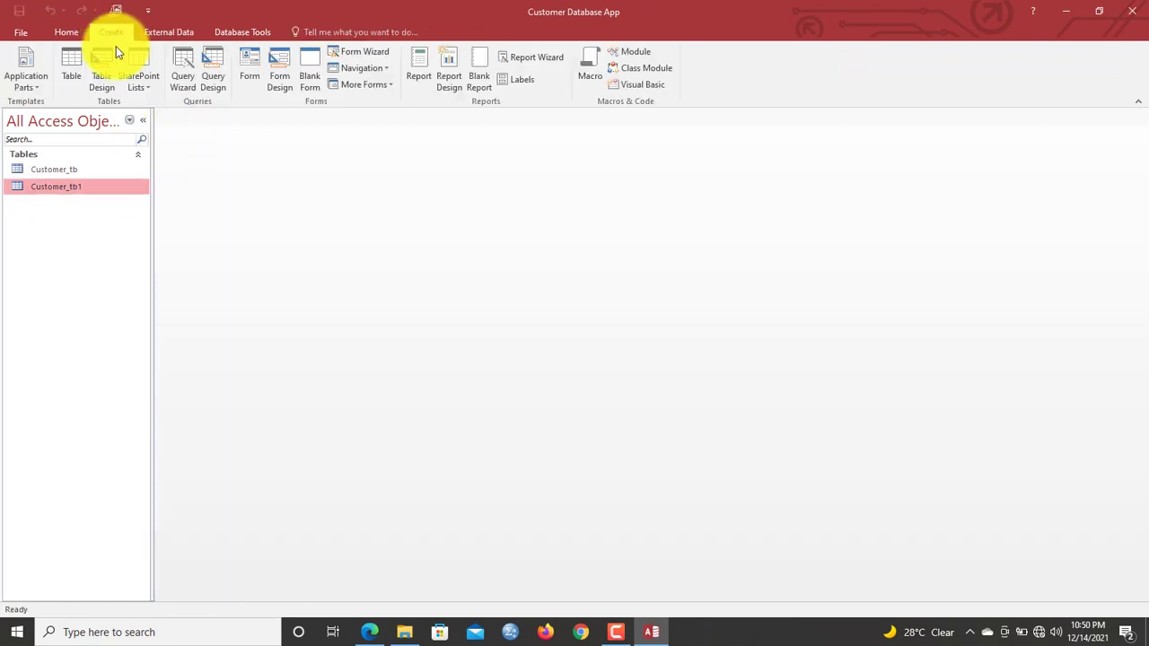
{"action": "left_click", "coordinate": [208, 87]}
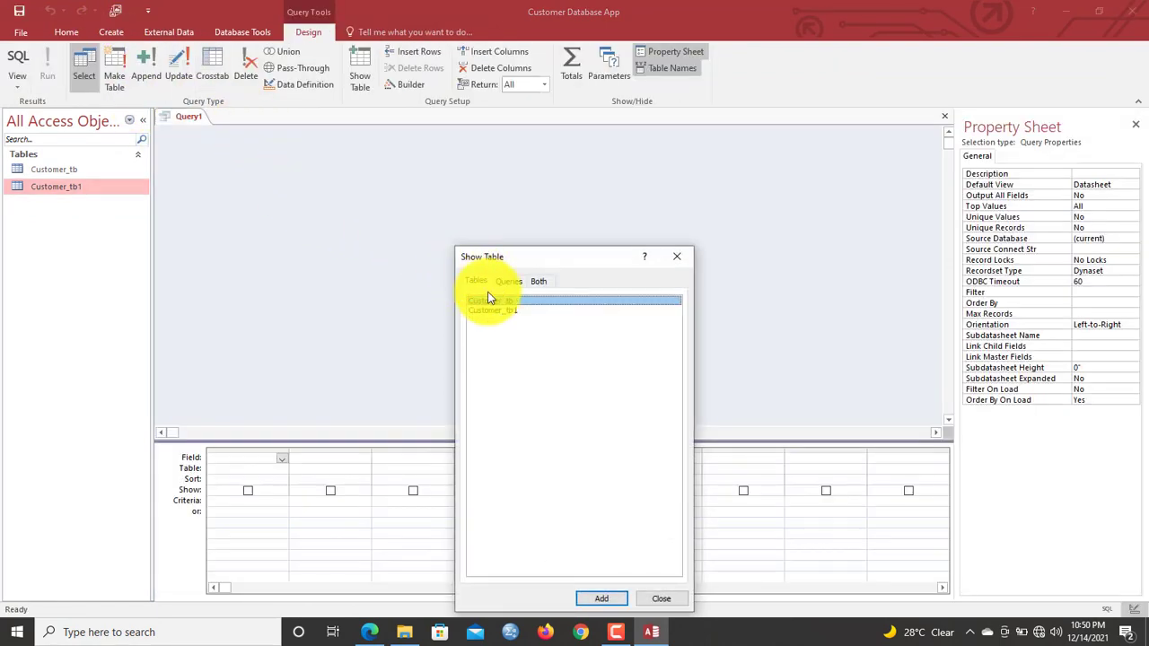
{"action": "left_click_drag", "start_coordinate": [508, 263], "coordinate": [396, 143]}
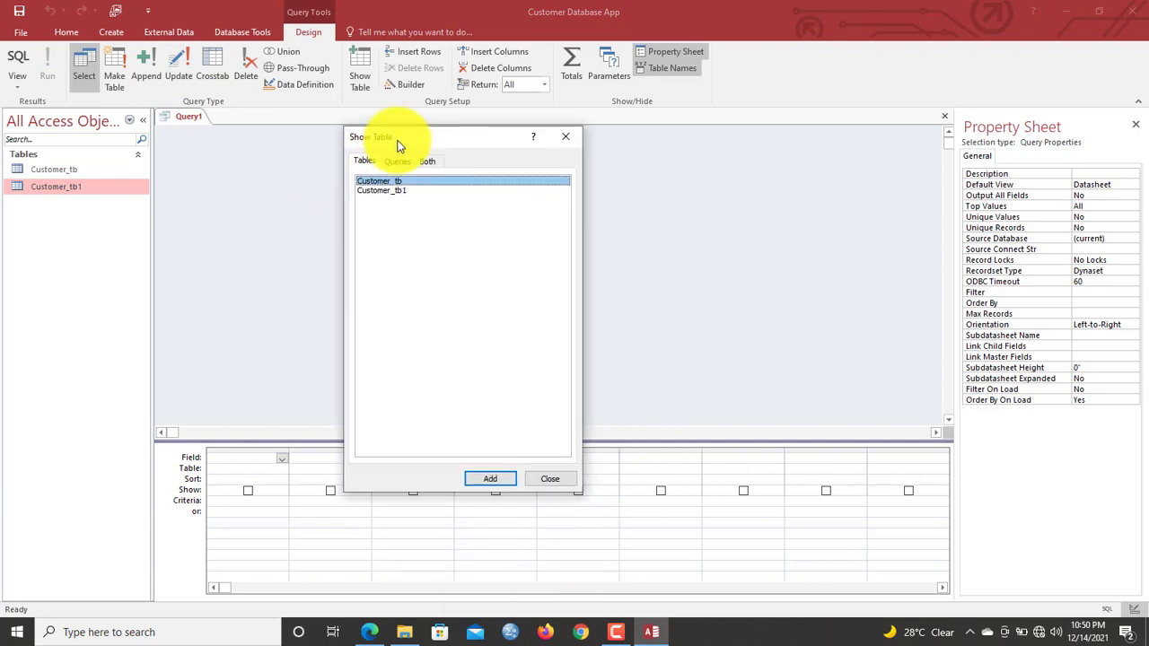
{"action": "double_click", "coordinate": [397, 193]}
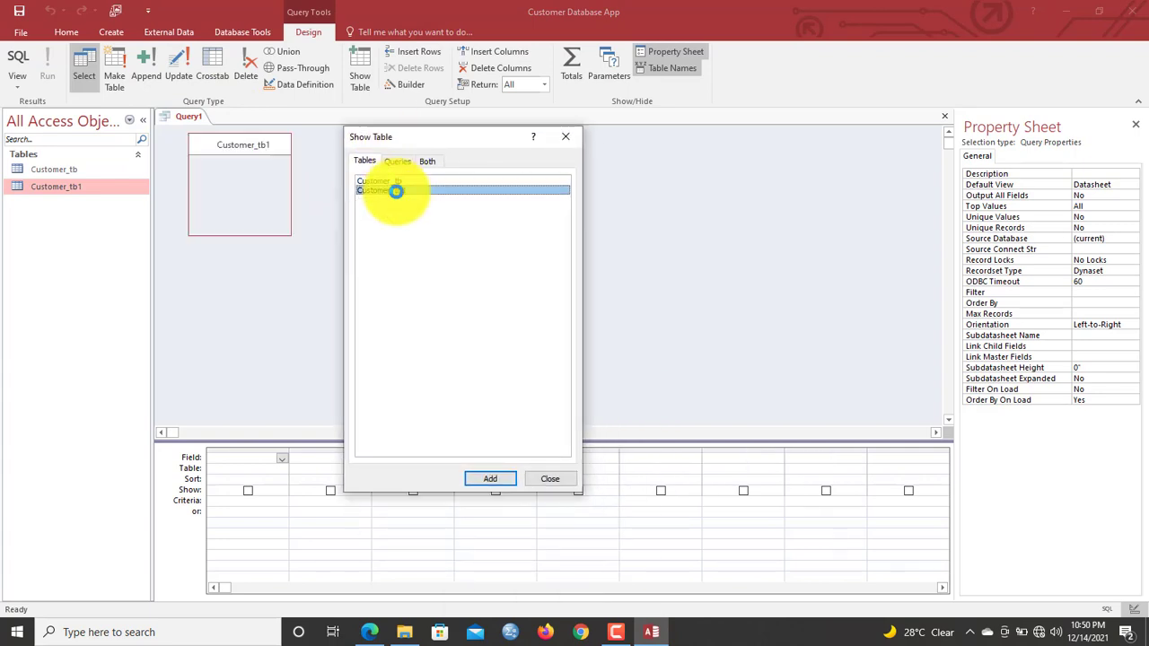
{"action": "left_click", "coordinate": [565, 137]}
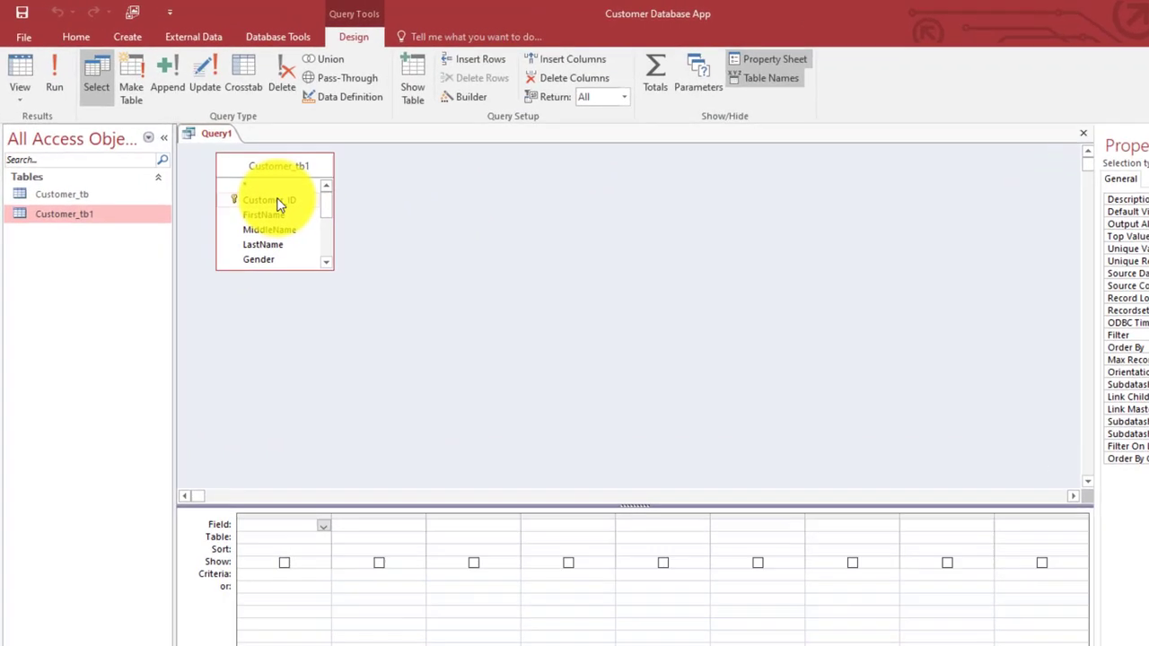
Add the Customer_ID, FirstName, MiddleName, LastName and Gender fields of Customer_tb1 to the query grid
{"action": "double_click", "coordinate": [238, 175]}
{"action": "double_click", "coordinate": [295, 237]}
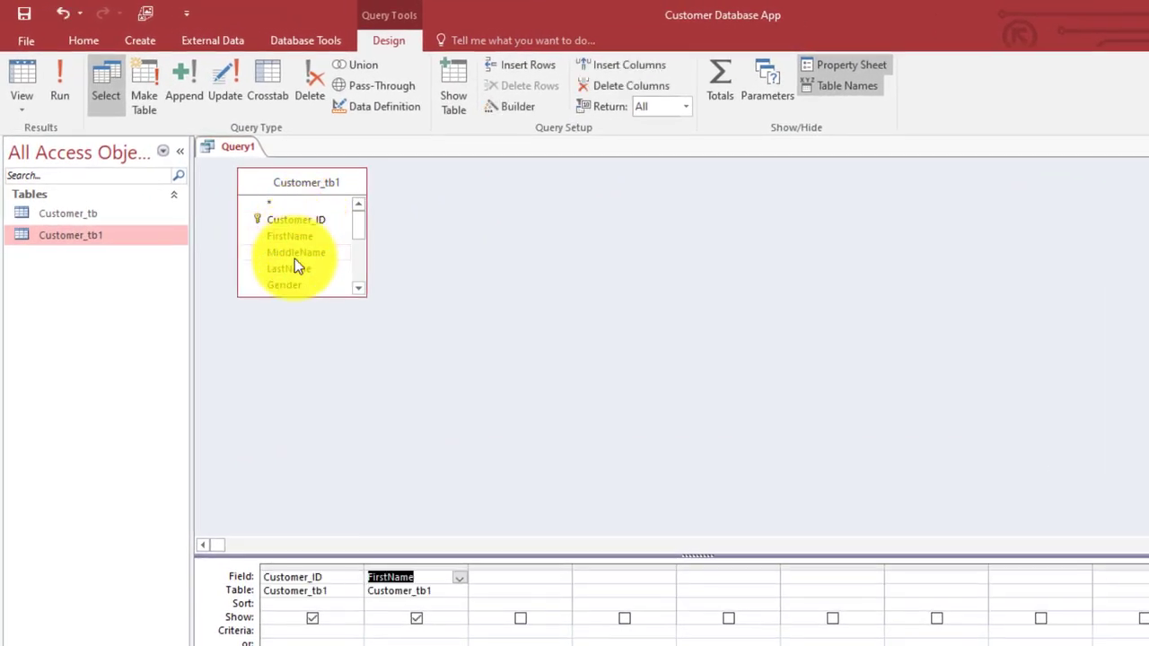
{"action": "double_click", "coordinate": [299, 255]}
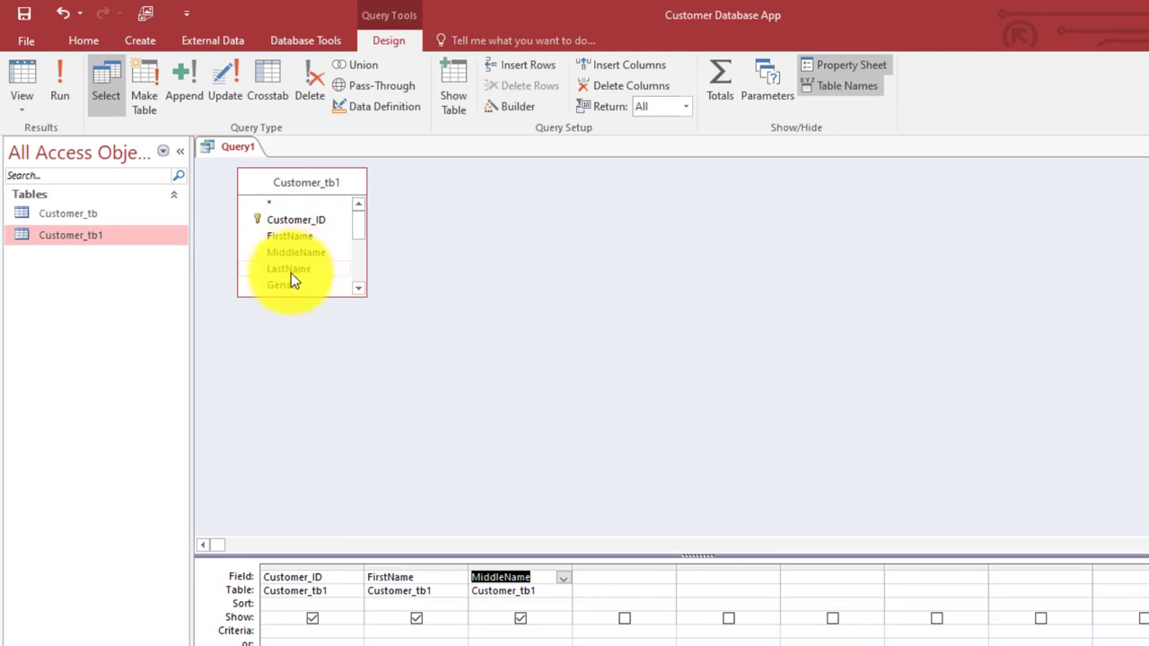
{"action": "double_click", "coordinate": [288, 270]}
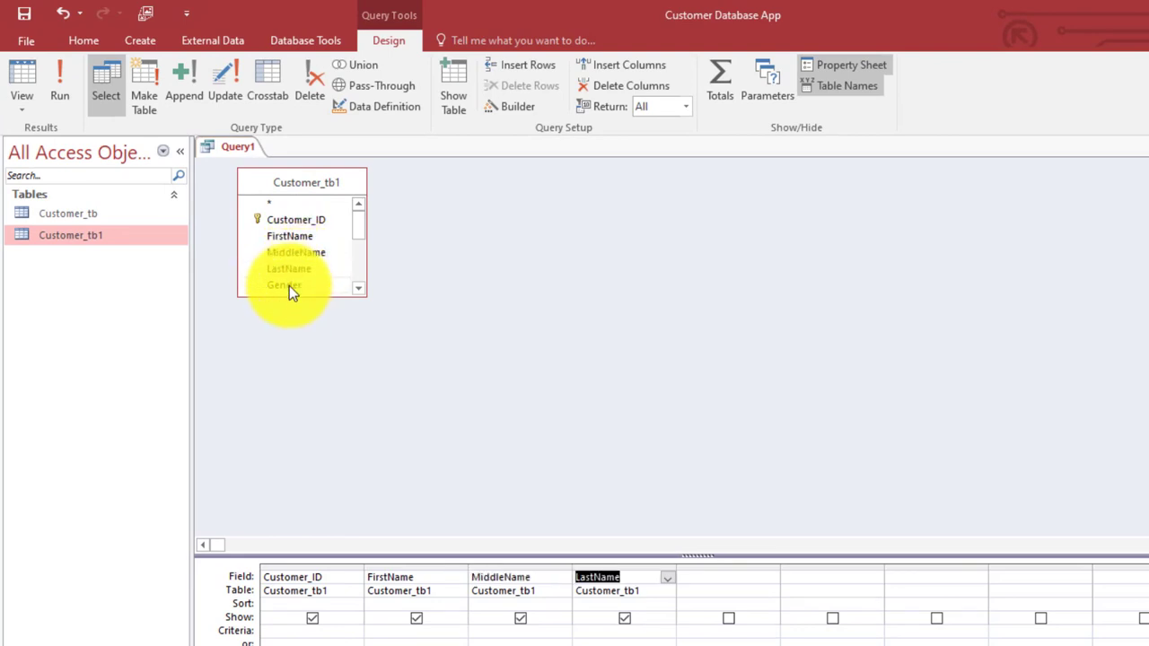
{"action": "left_click", "coordinate": [289, 285]}
{"action": "double_click", "coordinate": [290, 285]}
{"action": "scroll", "coordinate": [353, 280], "scroll_direction": "down", "scroll_amount": 2}
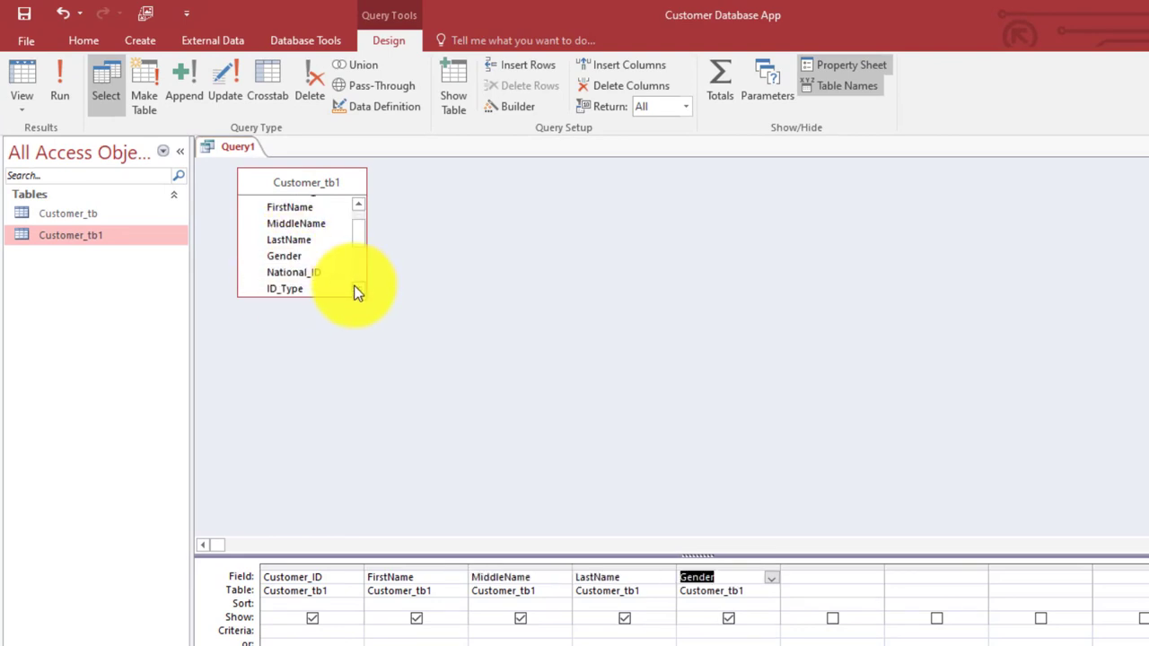
{"action": "double_click", "coordinate": [290, 259]}
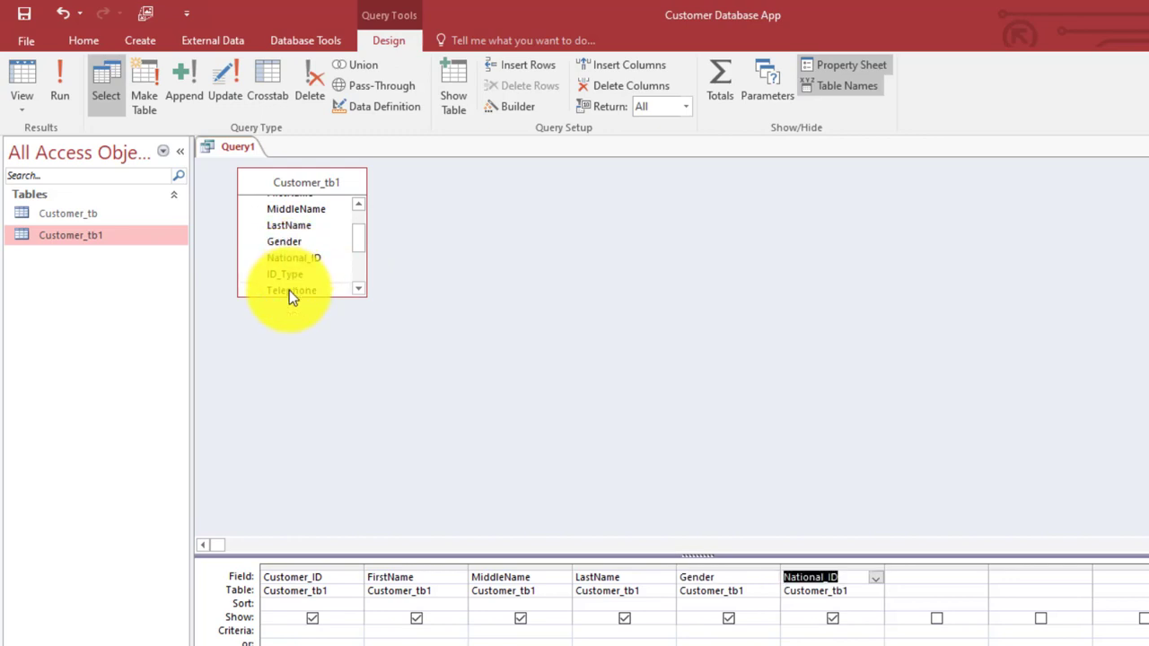
{"action": "left_click", "coordinate": [293, 277]}
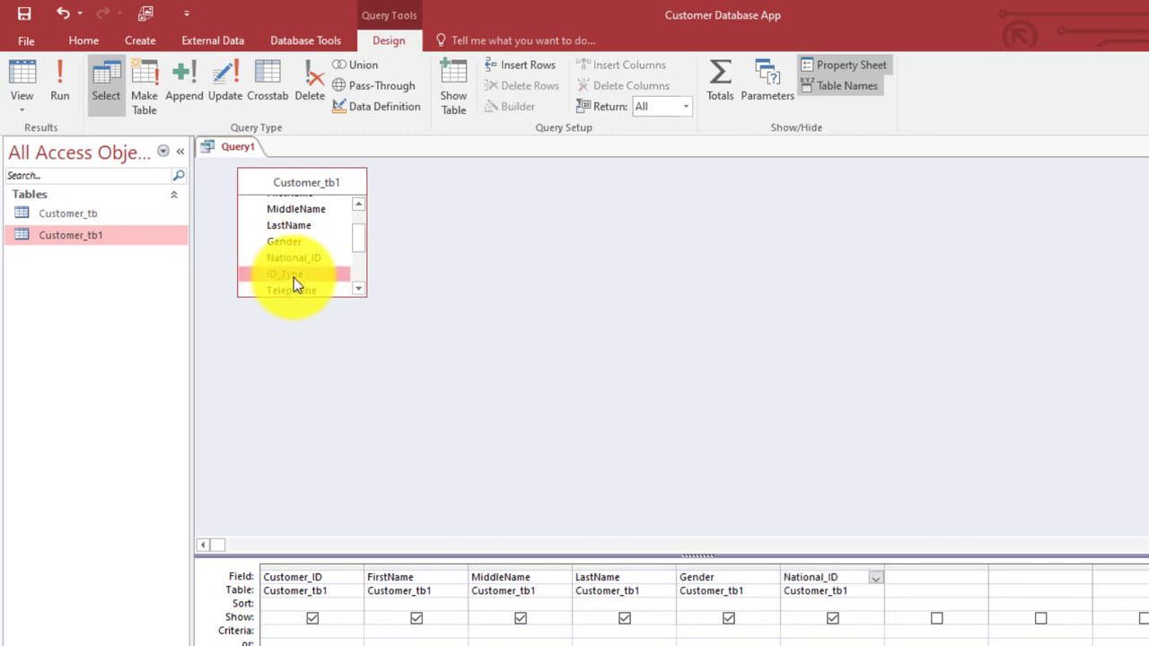
{"action": "left_click", "coordinate": [795, 567]}
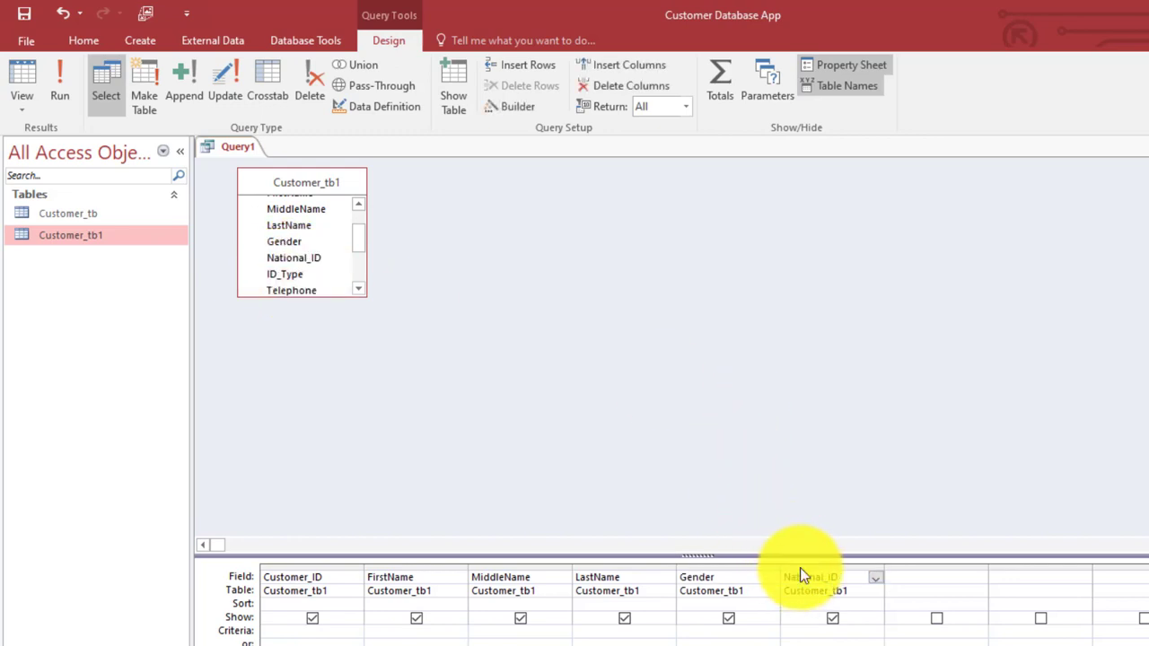
{"action": "left_click", "coordinate": [799, 567]}
{"action": "key", "text": "Delete"}
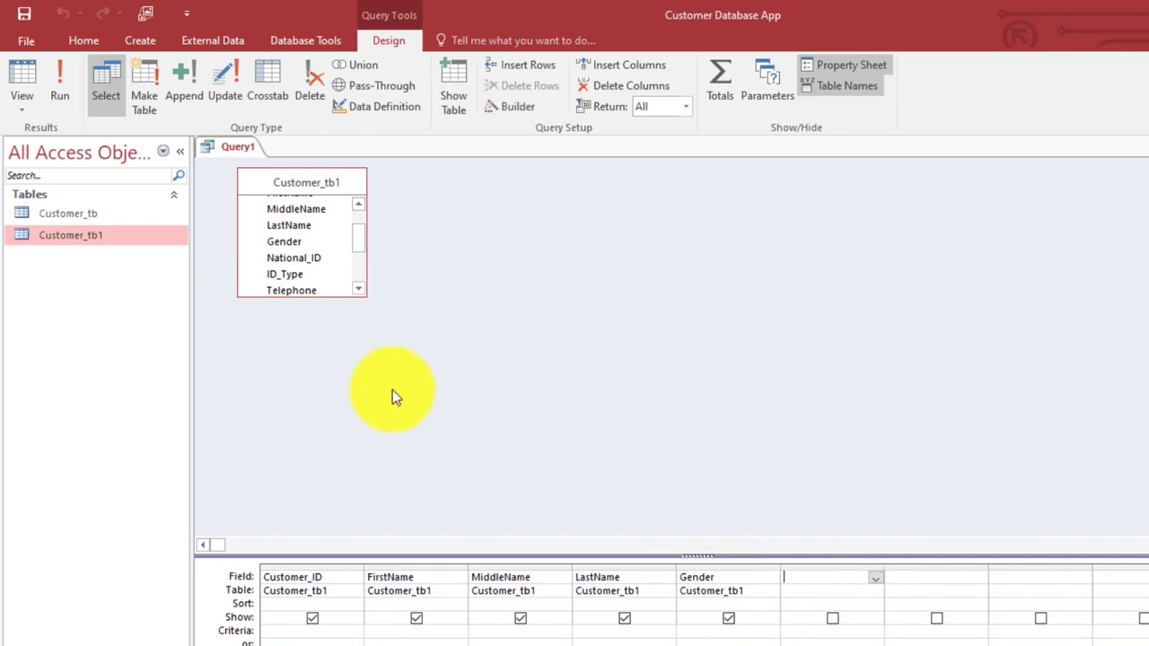
Add the Telephone, Email_address and Photo fields of Customer_tb1 to the query grid
{"action": "left_click", "coordinate": [359, 291]}
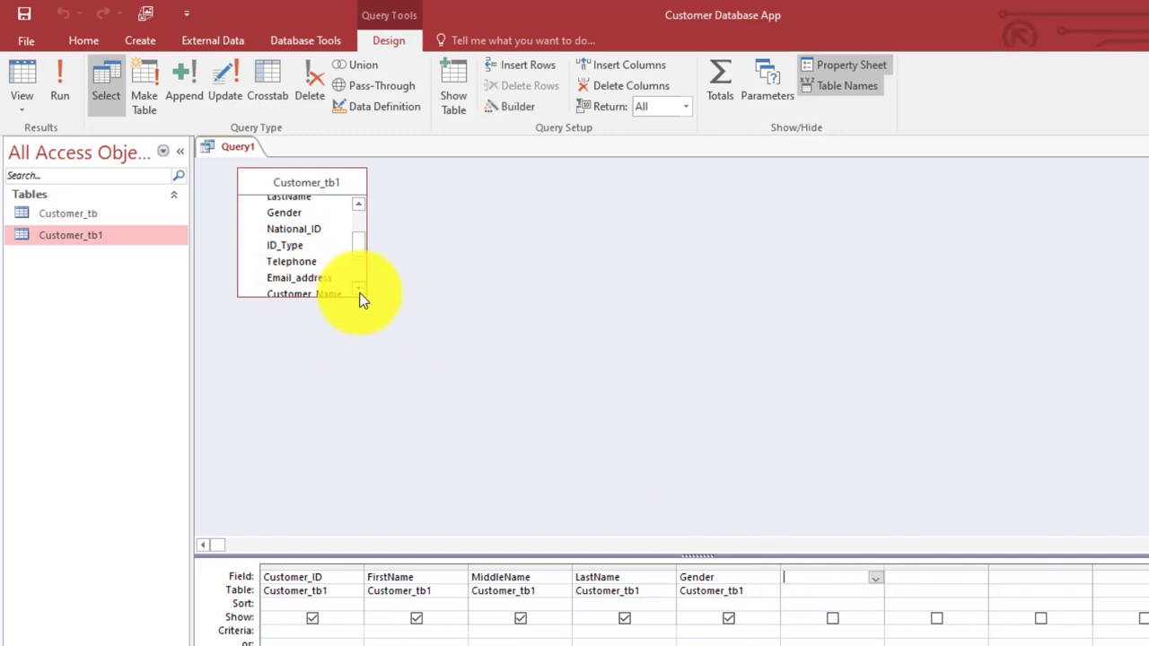
{"action": "double_click", "coordinate": [315, 263]}
{"action": "double_click", "coordinate": [308, 279]}
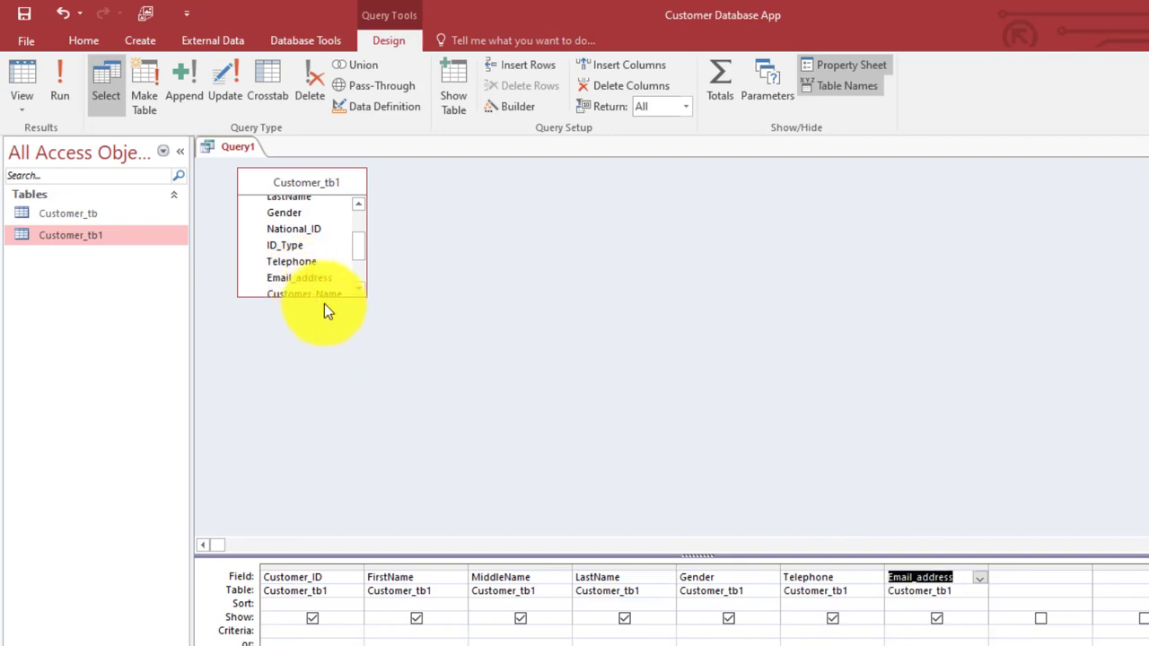
{"action": "scroll", "coordinate": [360, 296], "scroll_direction": "down", "scroll_amount": 4}
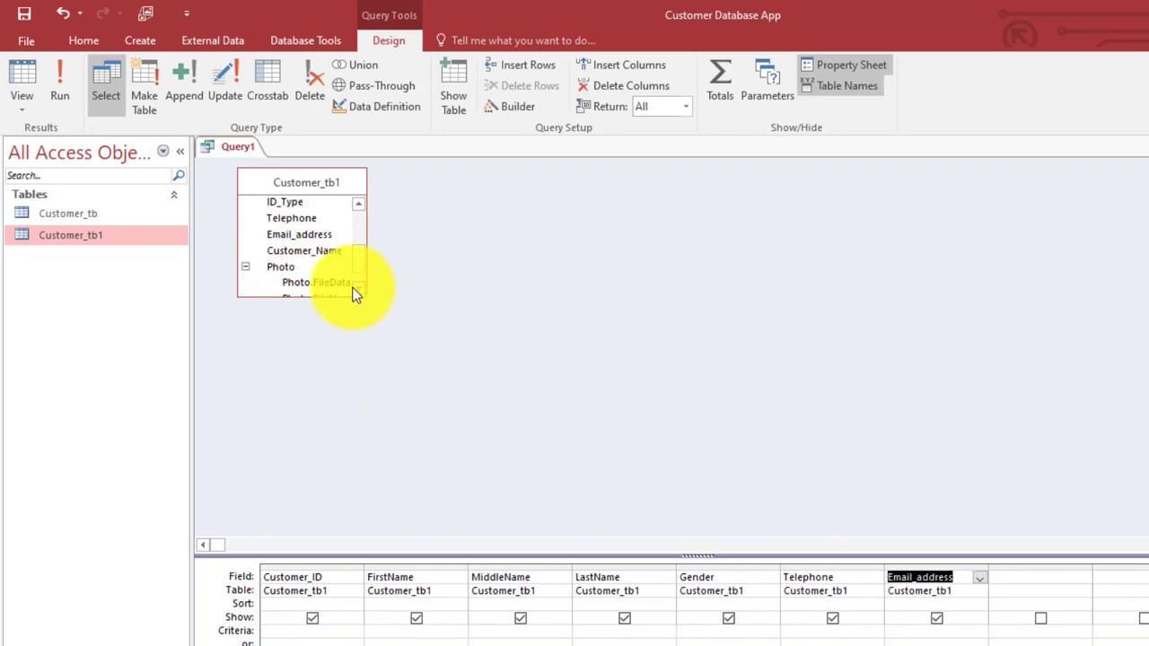
{"action": "left_click", "coordinate": [358, 289]}
{"action": "double_click", "coordinate": [291, 239]}
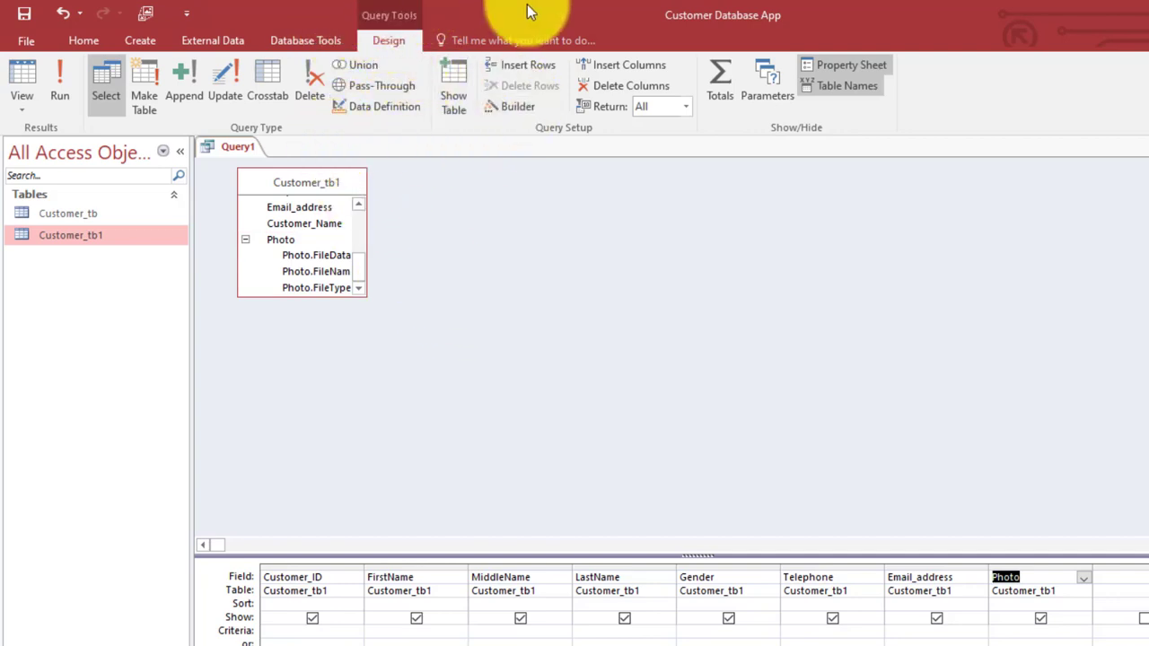
Turn the query into an append query that targets Customer_tb in the current database
{"action": "left_click", "coordinate": [172, 97]}
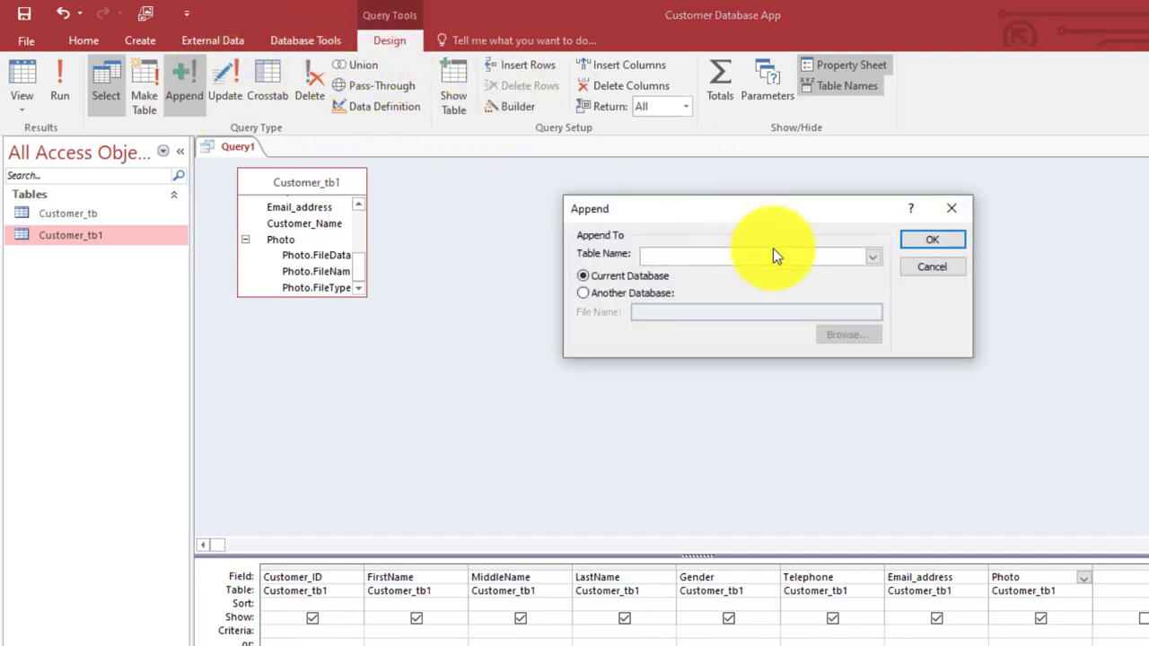
{"action": "left_click", "coordinate": [873, 258]}
{"action": "left_click", "coordinate": [759, 267]}
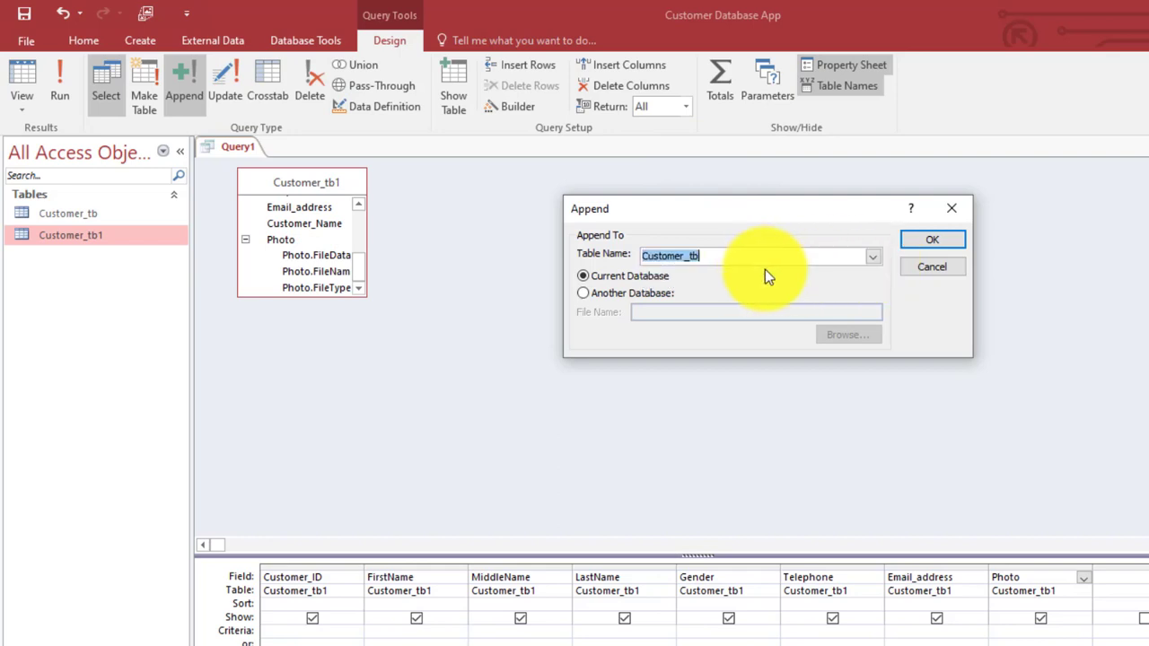
{"action": "left_click", "coordinate": [903, 237]}
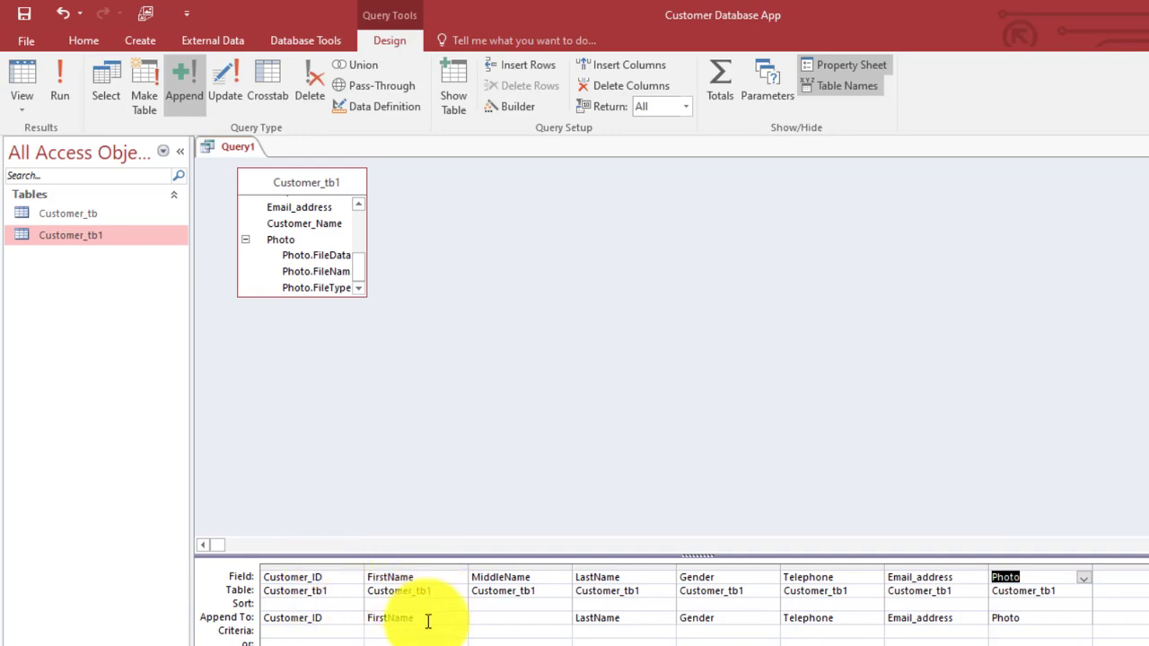
Remove the Customer_ID column from the append query and map the MiddleName field to MidlleName in the target table
{"action": "left_click", "coordinate": [312, 566]}
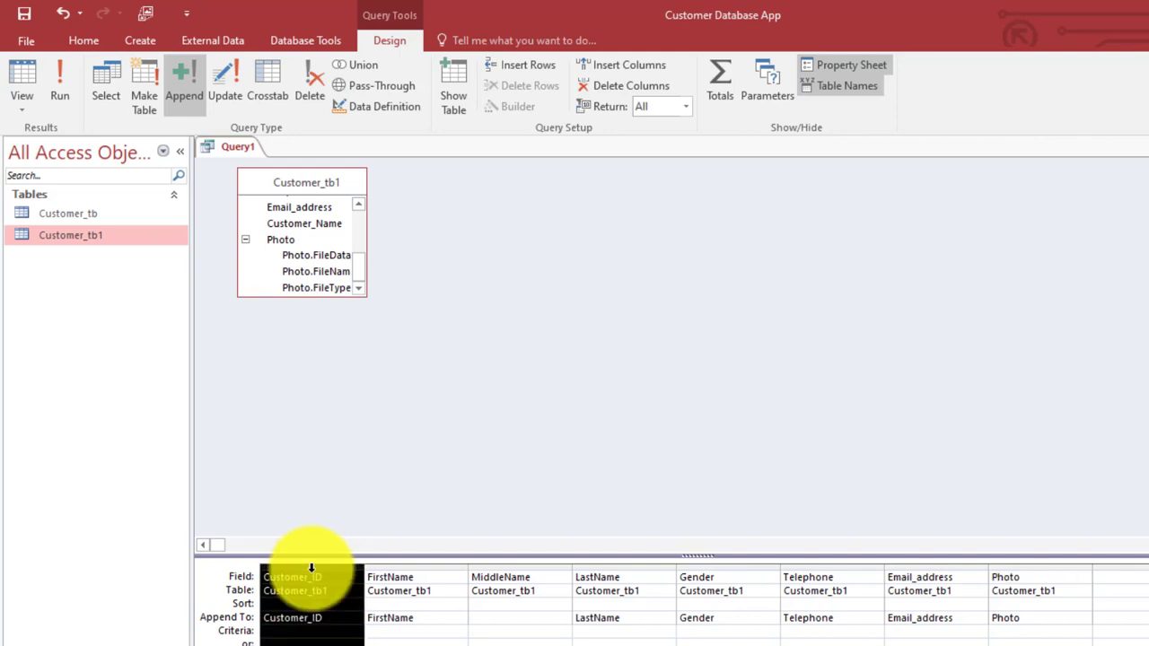
{"action": "key", "text": "Delete"}
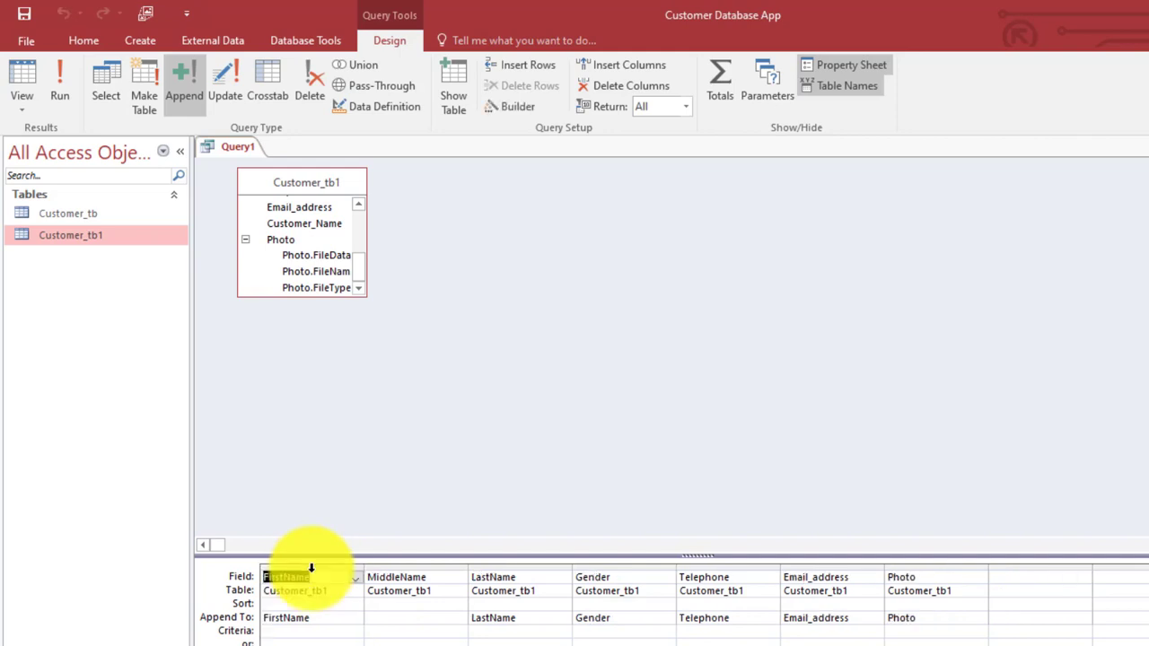
{"action": "left_click", "coordinate": [380, 619]}
{"action": "type", "text": "middleName"}
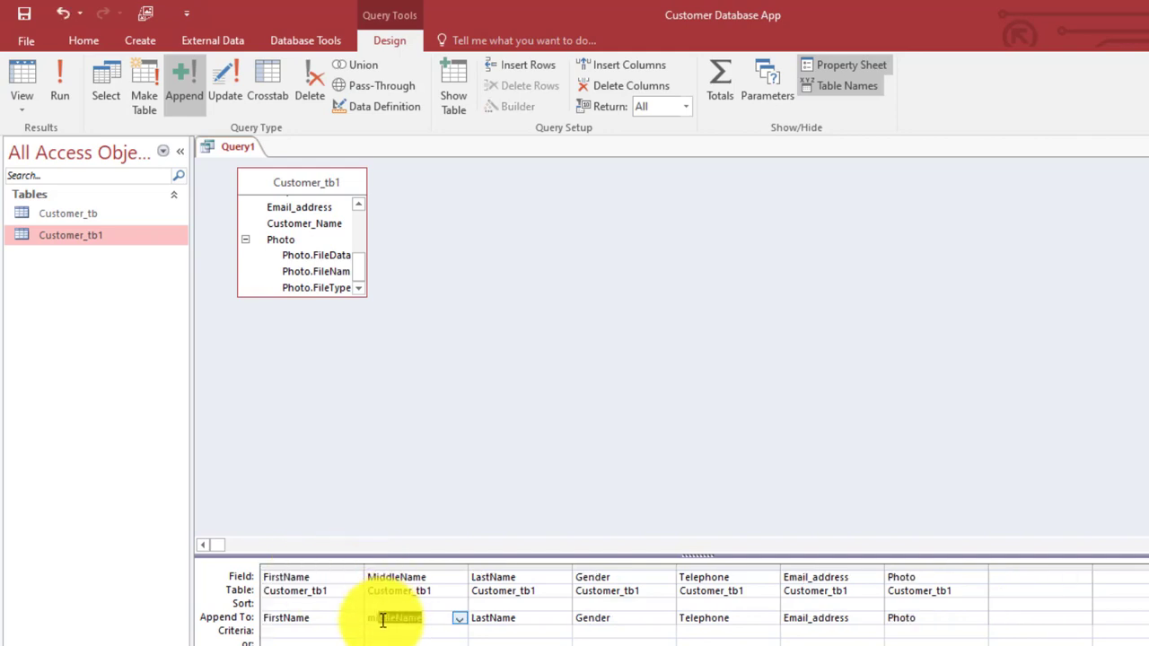
{"action": "left_click", "coordinate": [530, 620]}
{"action": "left_click", "coordinate": [619, 619]}
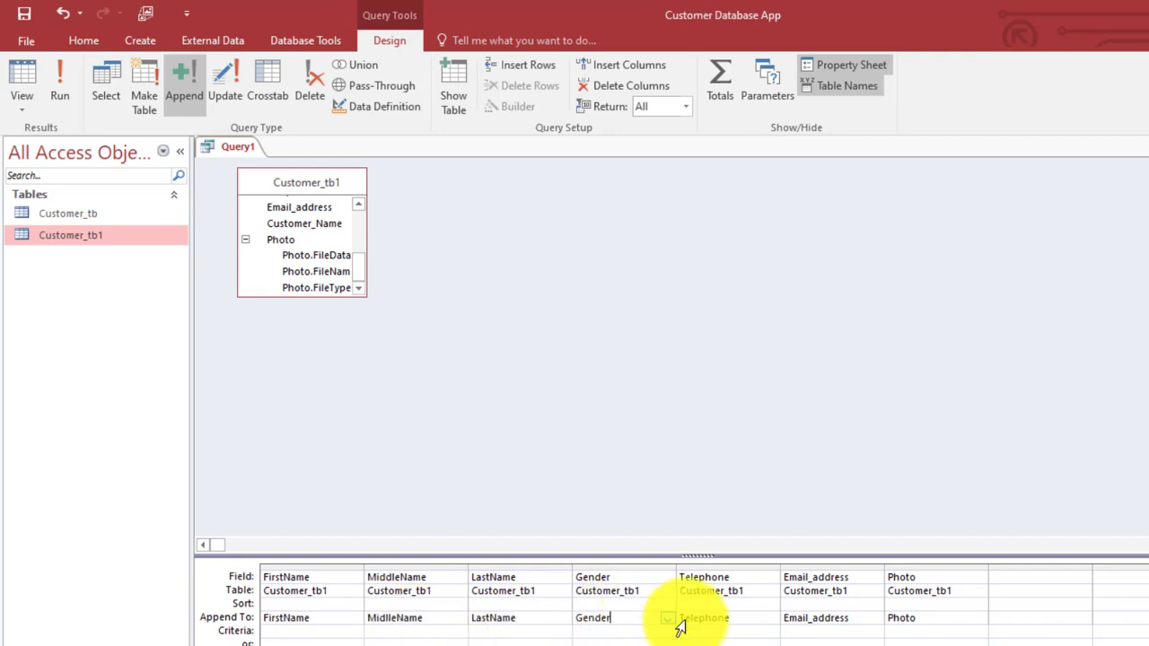
{"action": "left_click", "coordinate": [931, 607]}
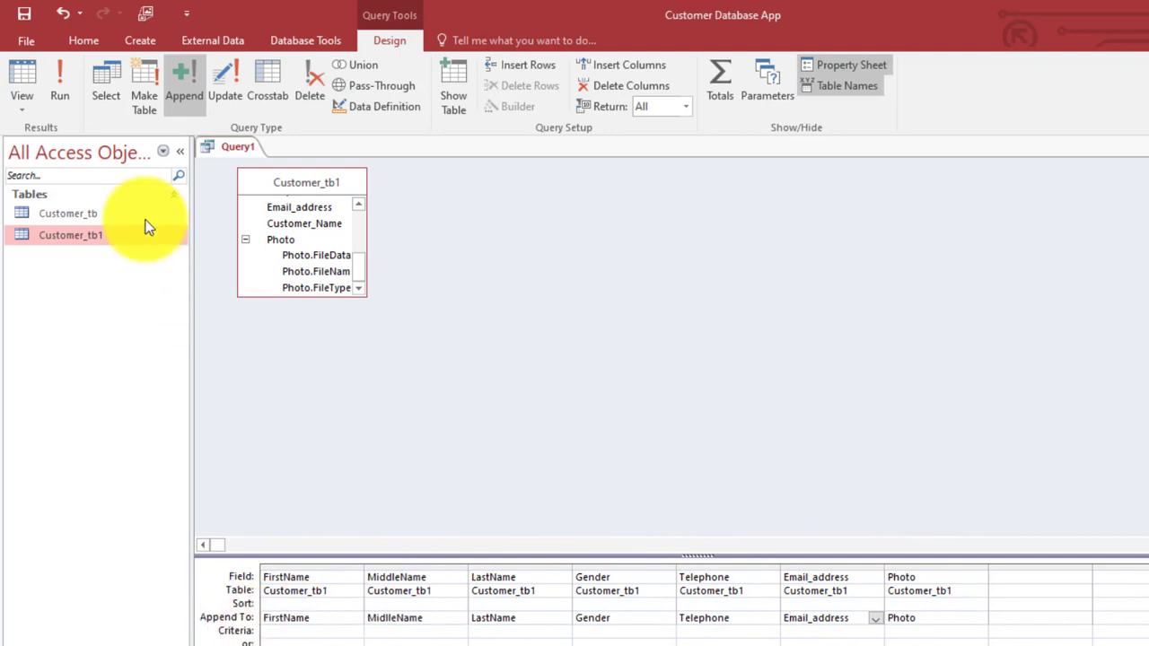
Save the query as Append_customers and try to run it
{"action": "key", "text": "ctrl+s"}
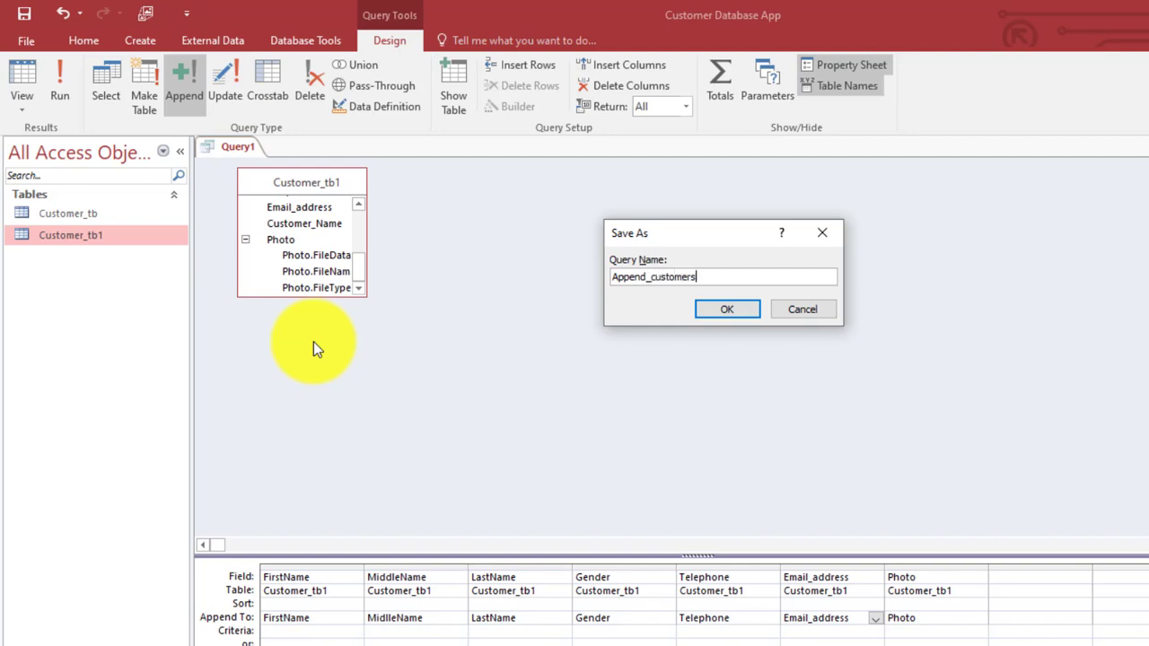
{"action": "key", "text": "Return"}
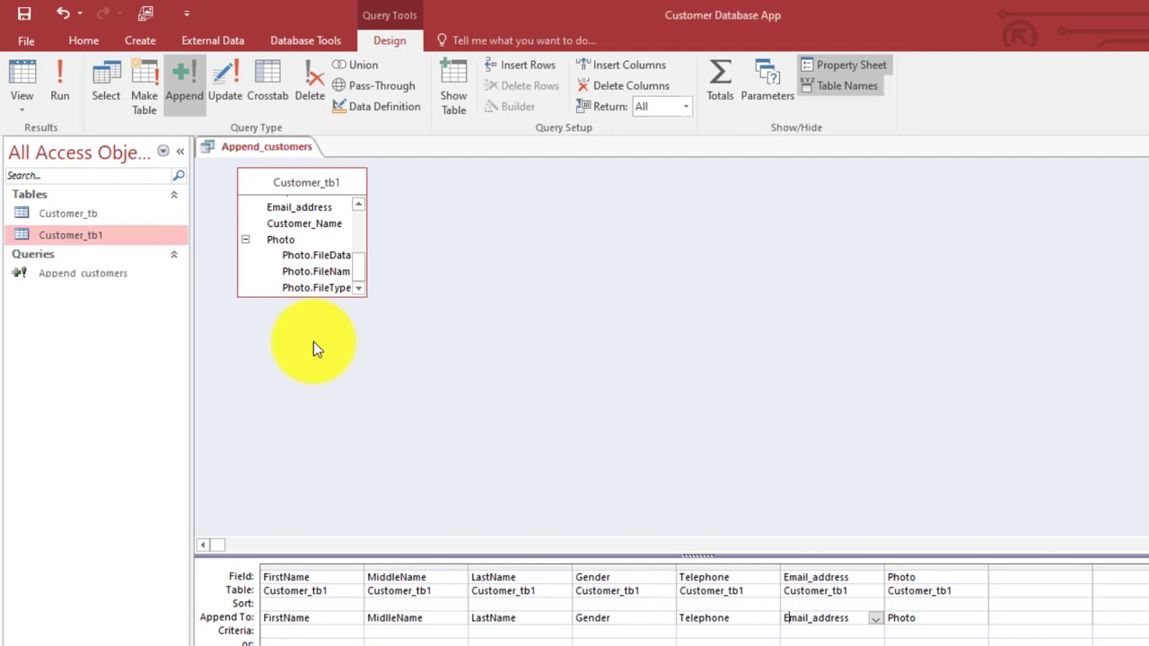
{"action": "left_click", "coordinate": [72, 94]}
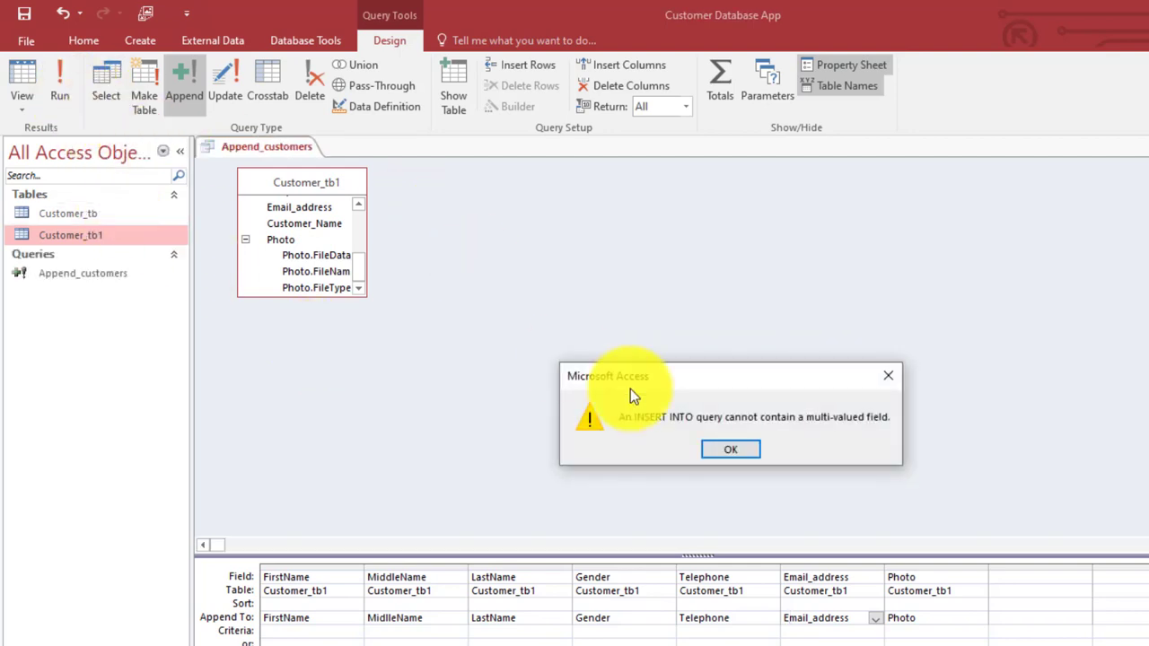
{"action": "left_click", "coordinate": [739, 451]}
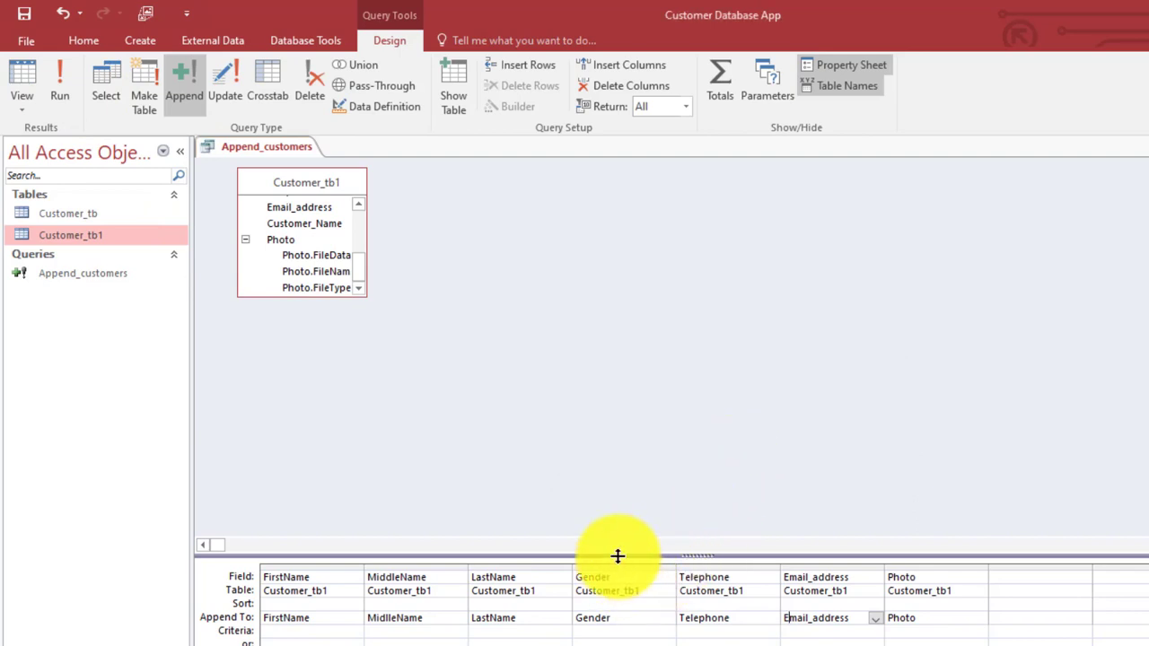
Place Gender as the last field in the append query's grid and remove the Photo field
{"action": "key", "text": "Delete"}
{"action": "key", "text": "ctrl+z"}
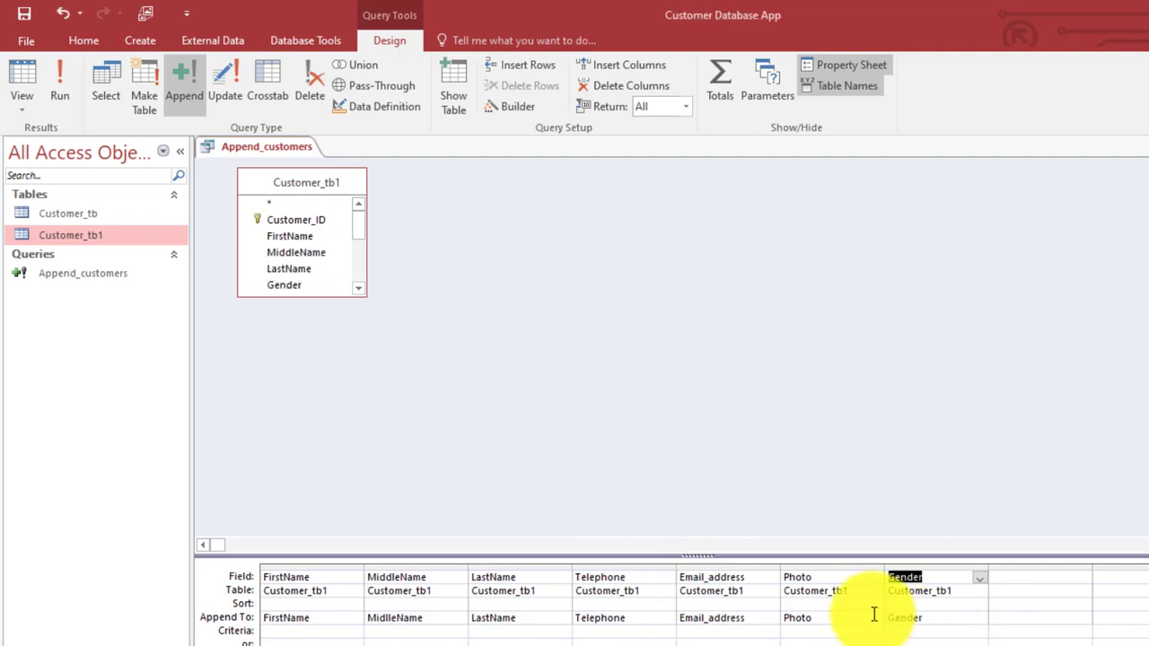
{"action": "left_click", "coordinate": [812, 566]}
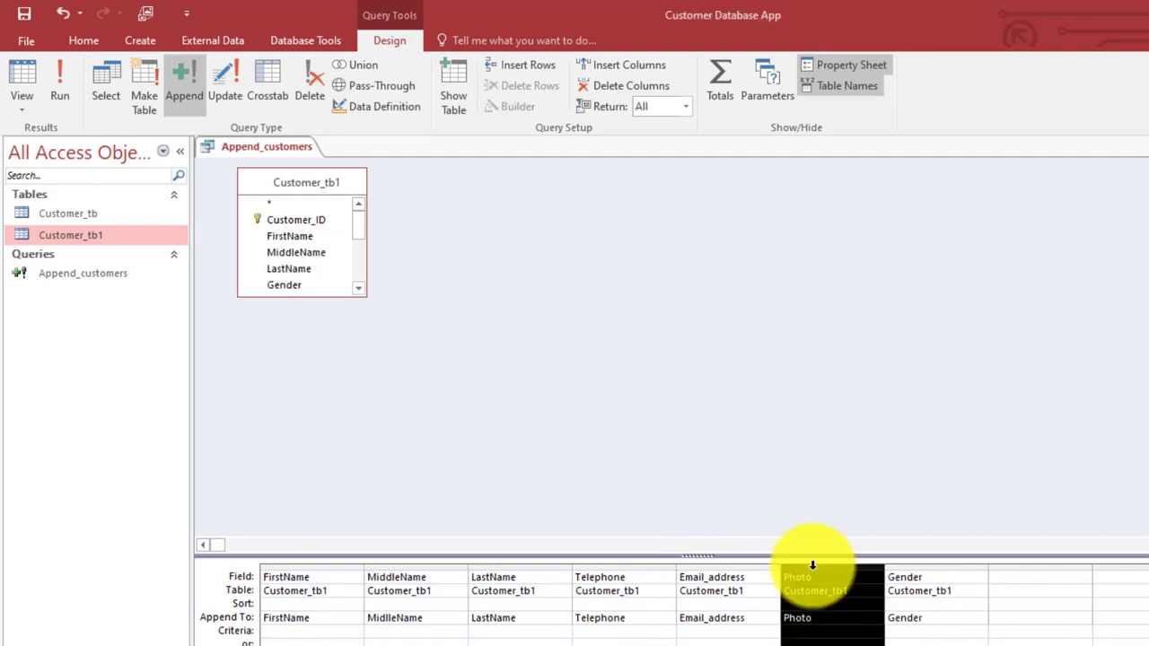
{"action": "key", "text": "Delete"}
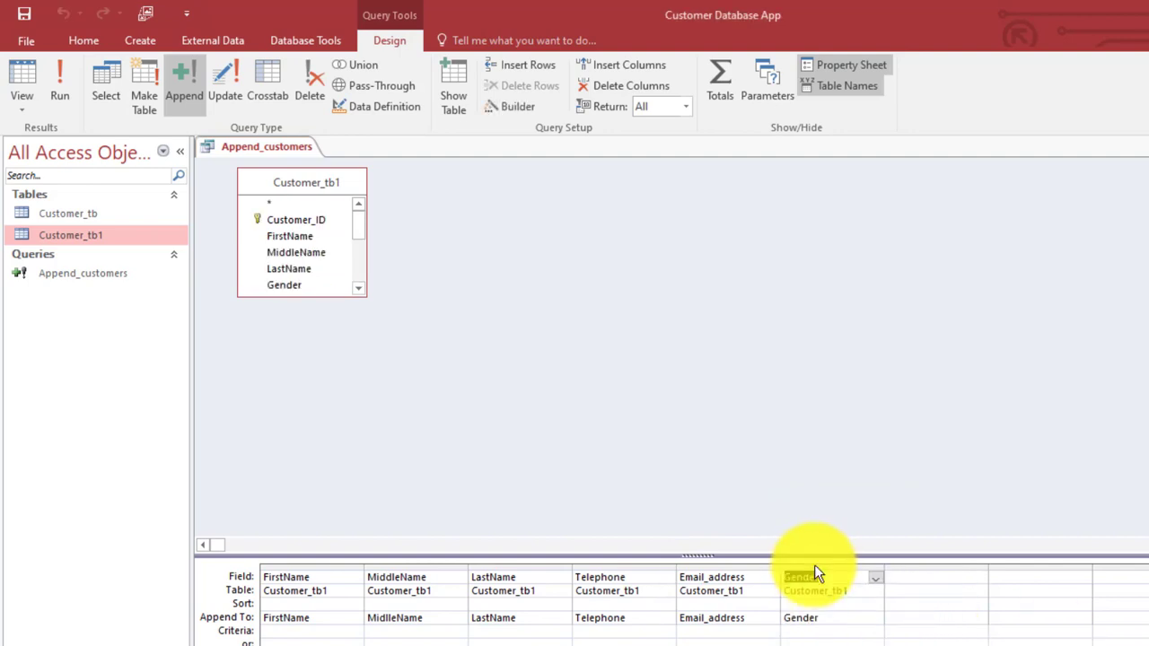
Run the append query to add the rows to Customer_tb, and close the query with its design changes saved
{"action": "left_click", "coordinate": [65, 106]}
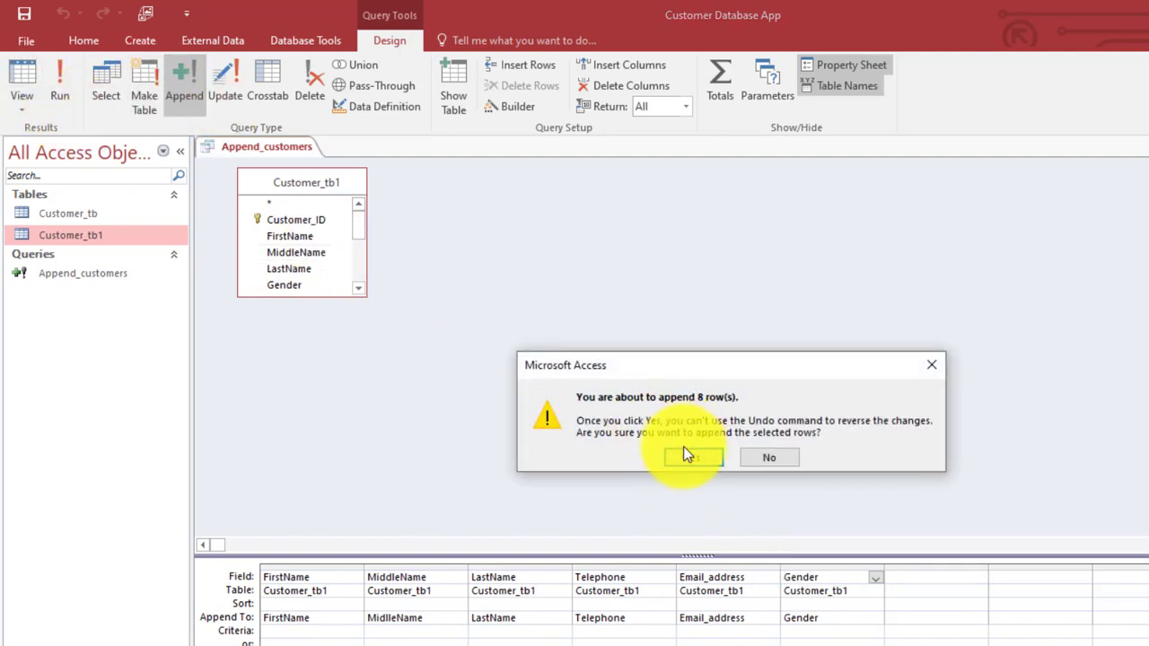
{"action": "left_click", "coordinate": [688, 456]}
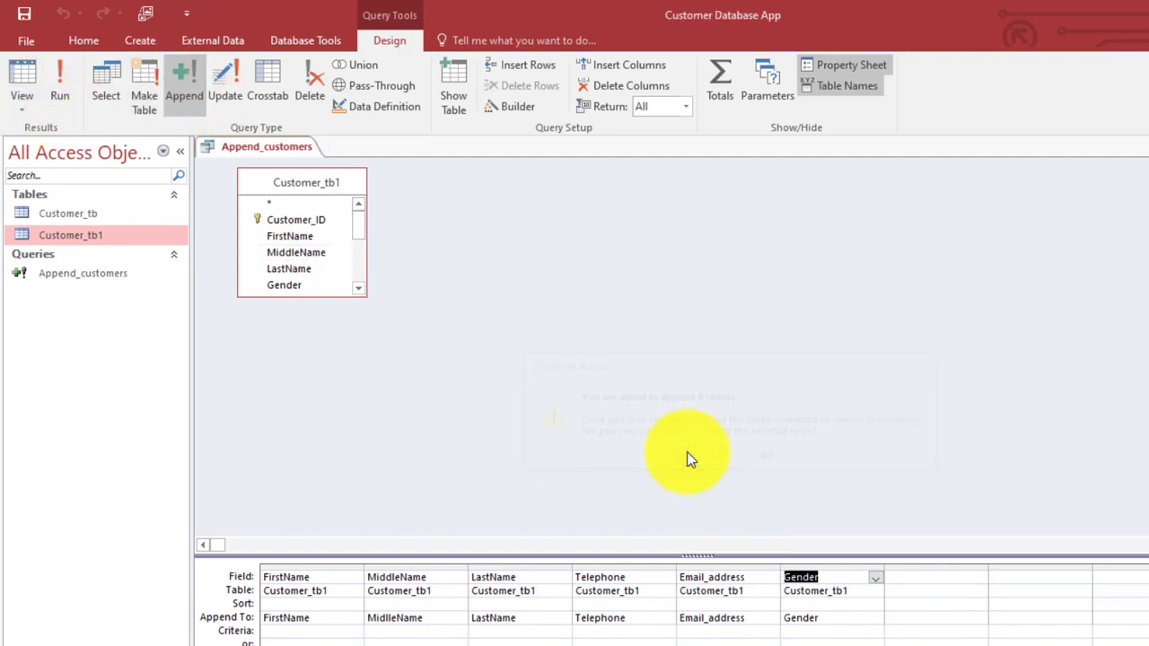
{"action": "right_click", "coordinate": [253, 146]}
{"action": "left_click", "coordinate": [264, 174]}
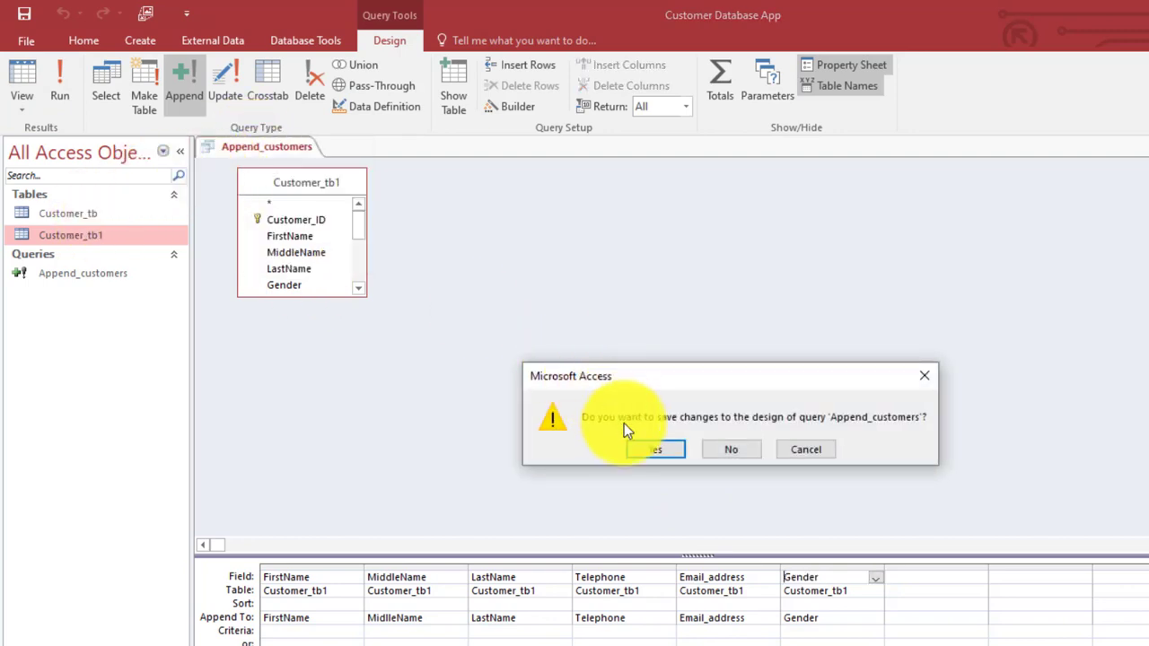
{"action": "left_click", "coordinate": [657, 455]}
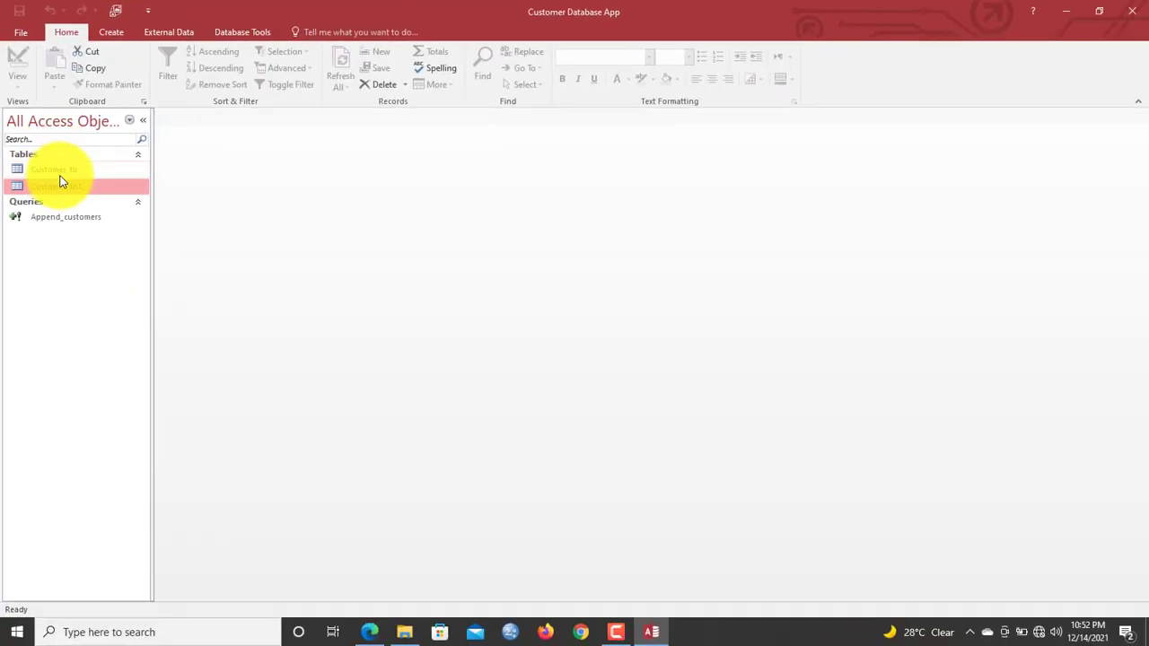
Open Customer_tb and check the appended records and their Birthdate fields
{"action": "left_click", "coordinate": [80, 218]}
{"action": "double_click", "coordinate": [64, 175]}
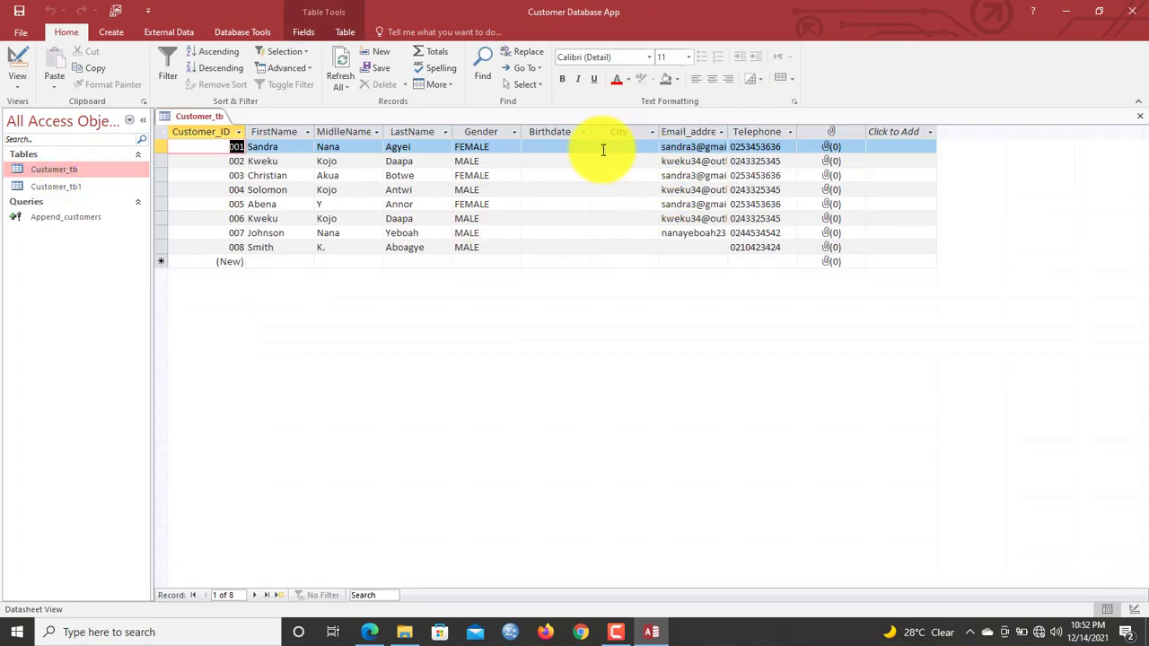
{"action": "left_click", "coordinate": [547, 147]}
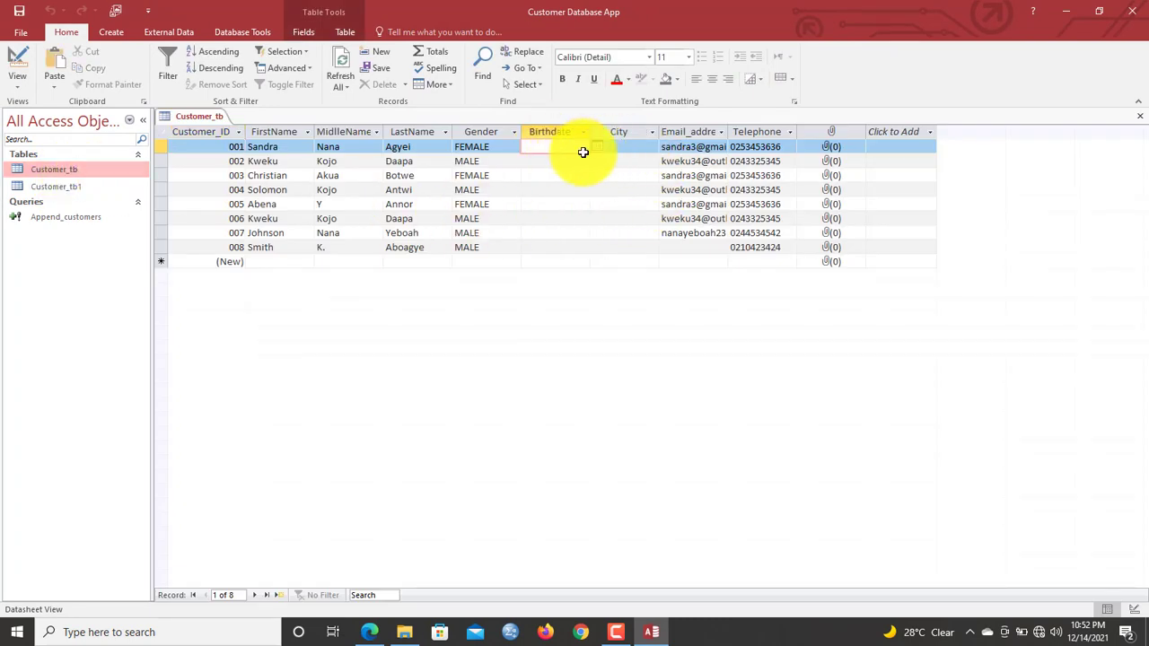
{"action": "left_click", "coordinate": [562, 161]}
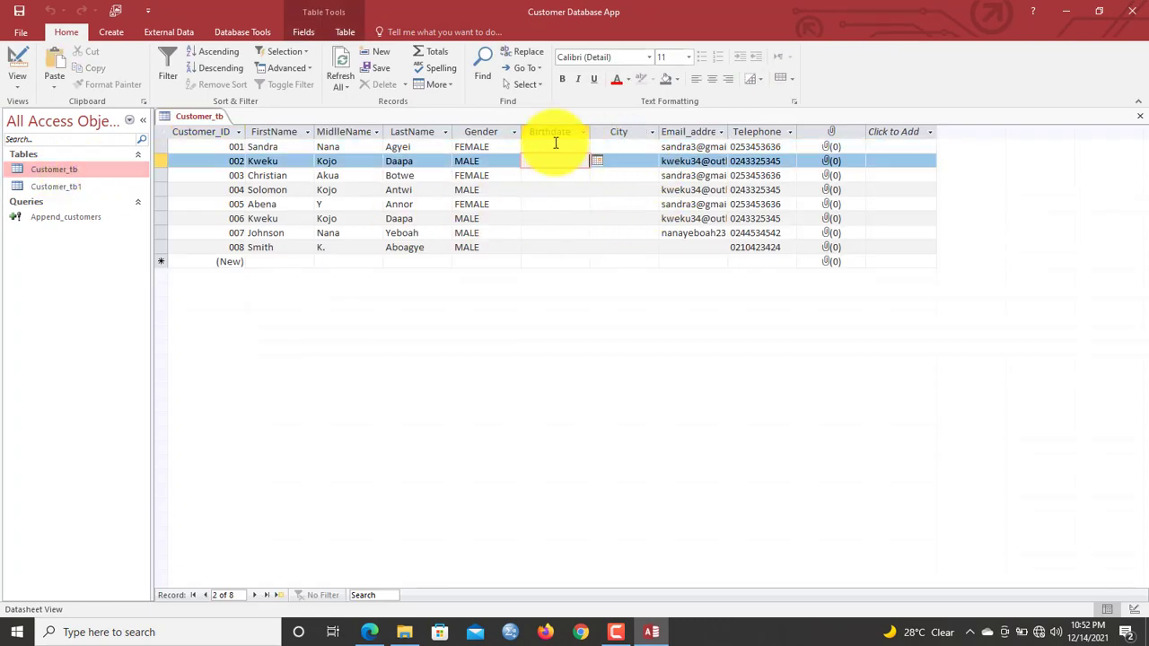
{"action": "left_click", "coordinate": [541, 146]}
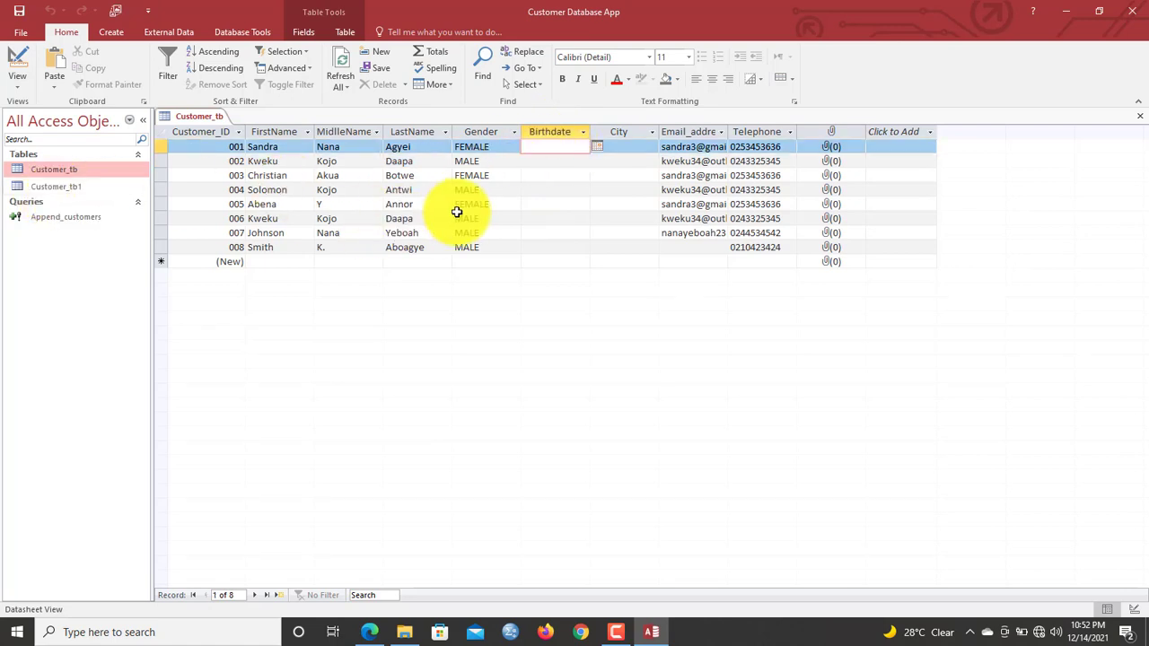
Check the City field of the first record in Customer_tb, and close the table
{"action": "left_click", "coordinate": [628, 148]}
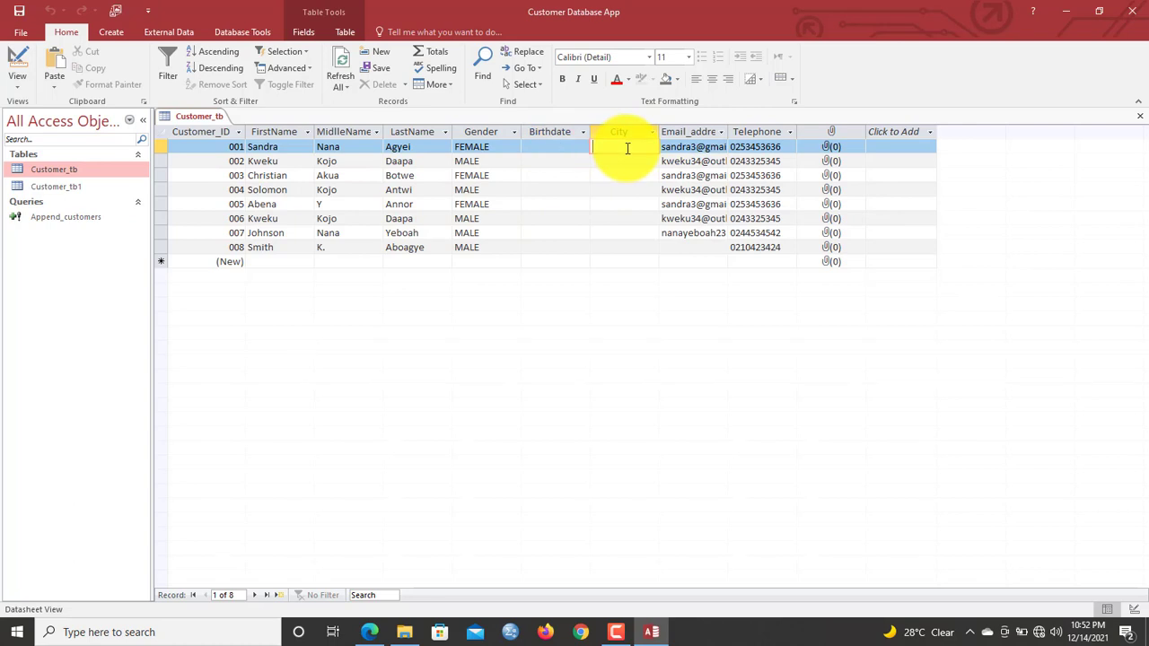
{"action": "right_click", "coordinate": [209, 118]}
{"action": "left_click", "coordinate": [257, 149]}
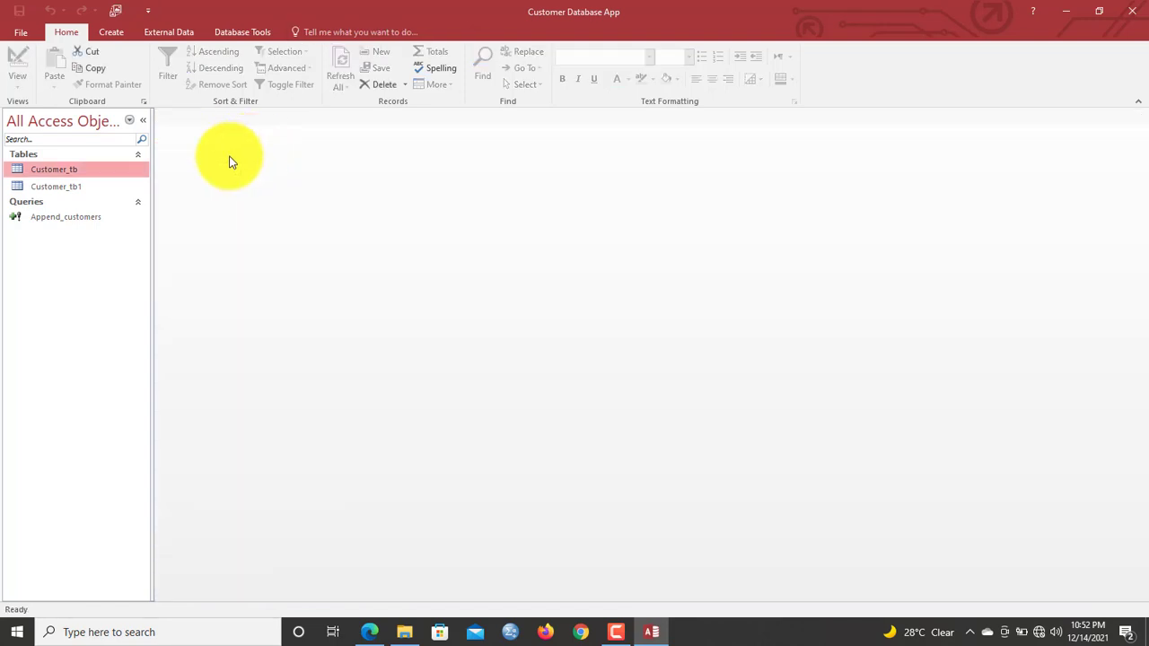
Create a new table in Design View with the Short Text fields City_ID and City name
{"action": "left_click", "coordinate": [113, 33]}
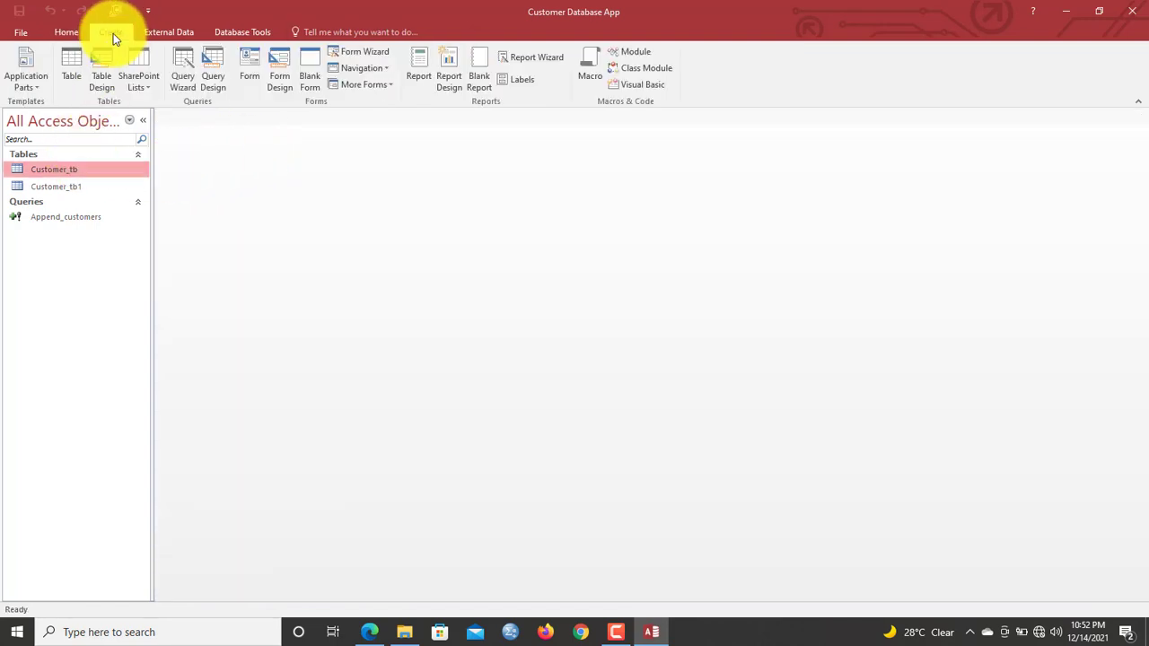
{"action": "left_click", "coordinate": [116, 91]}
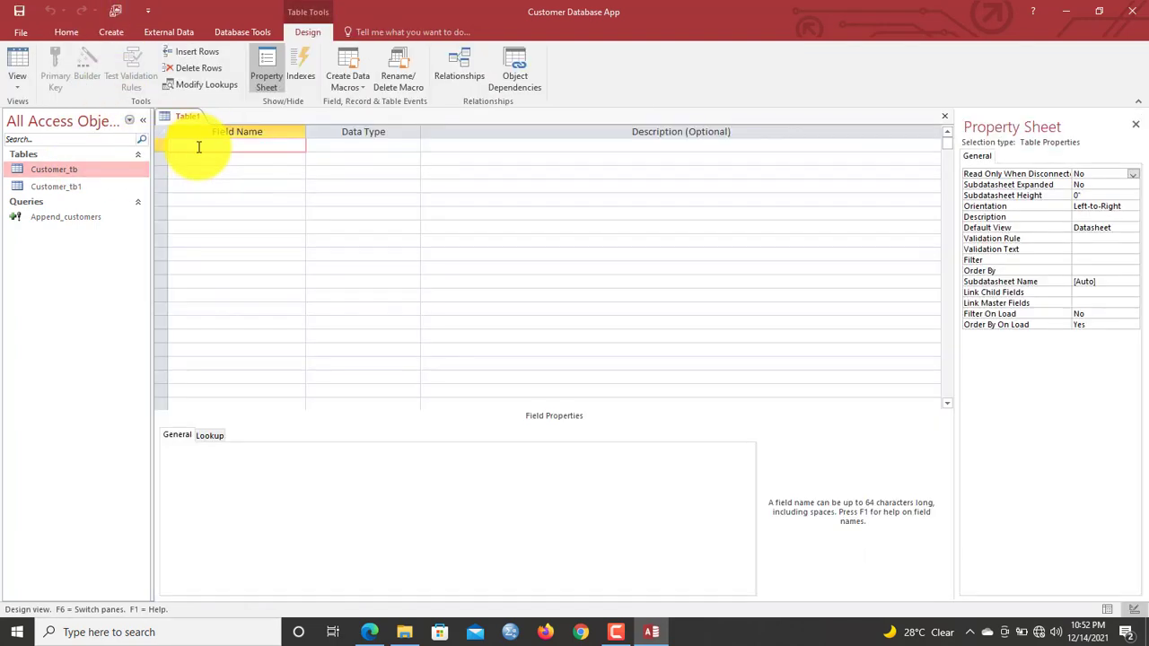
{"action": "type", "text": "City_I"}
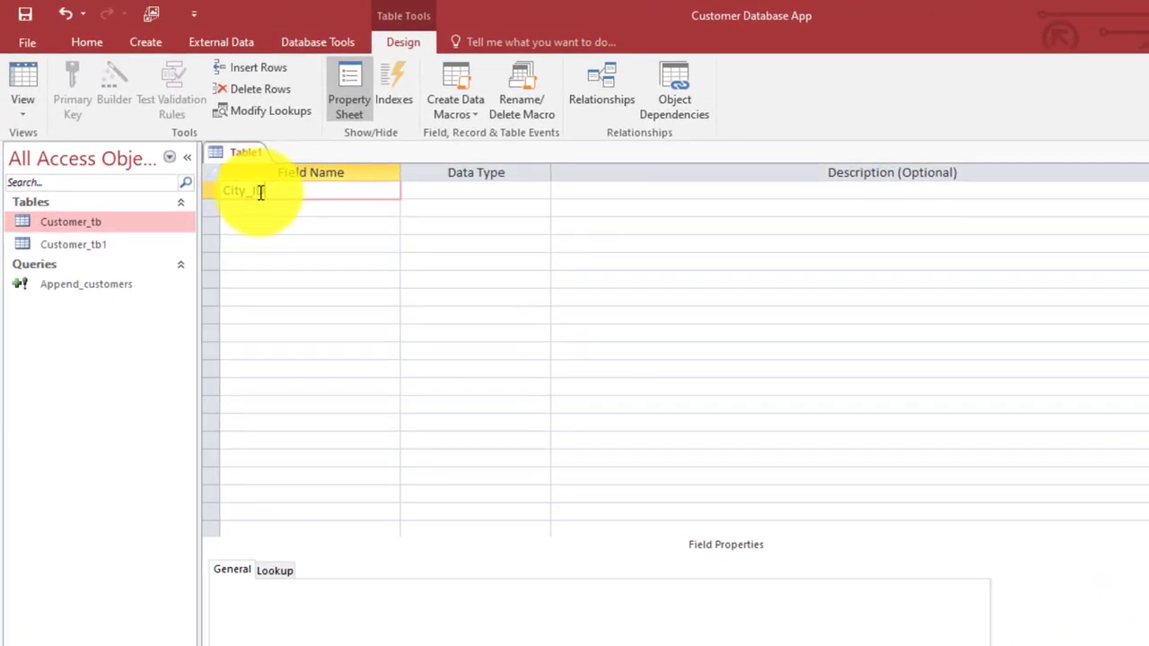
{"action": "key", "text": "Tab"}
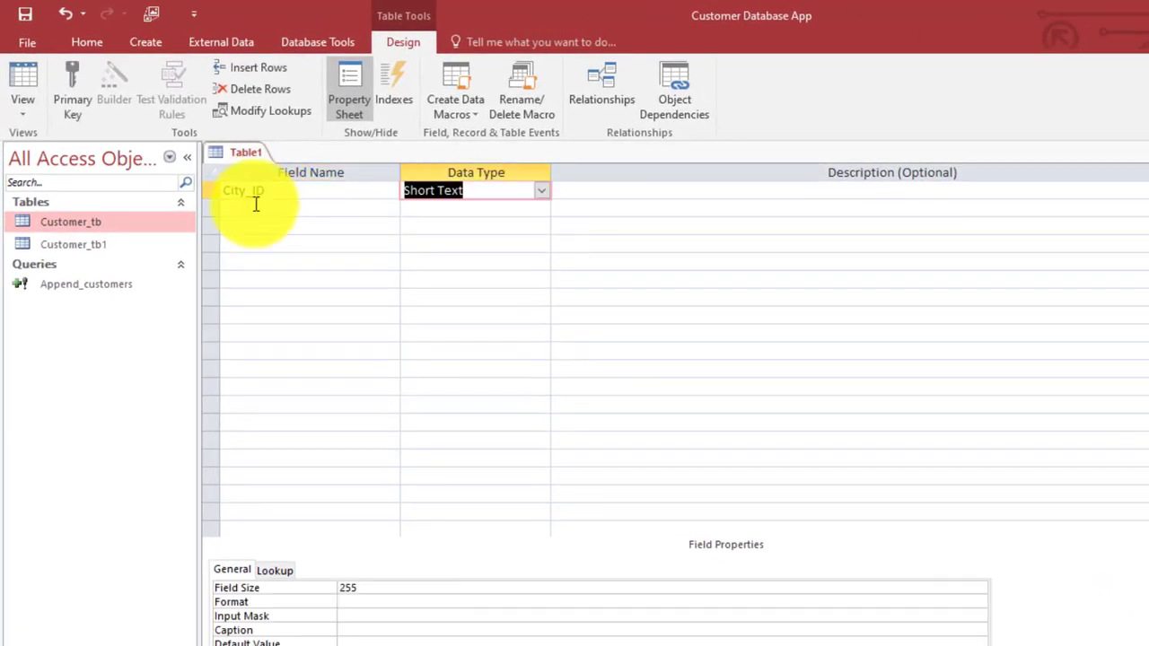
{"action": "left_click", "coordinate": [256, 204]}
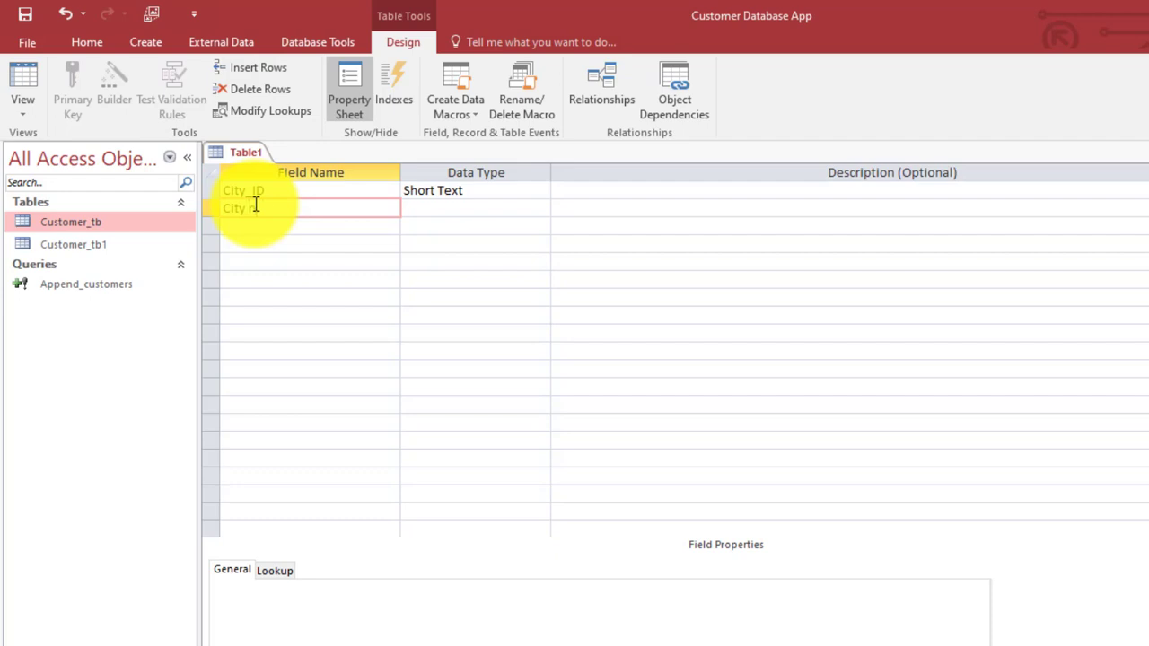
{"action": "key", "text": "Tab"}
Make City_ID the primary key and save the table as City, switching it to Datasheet View
{"action": "key", "text": "ctrl+s"}
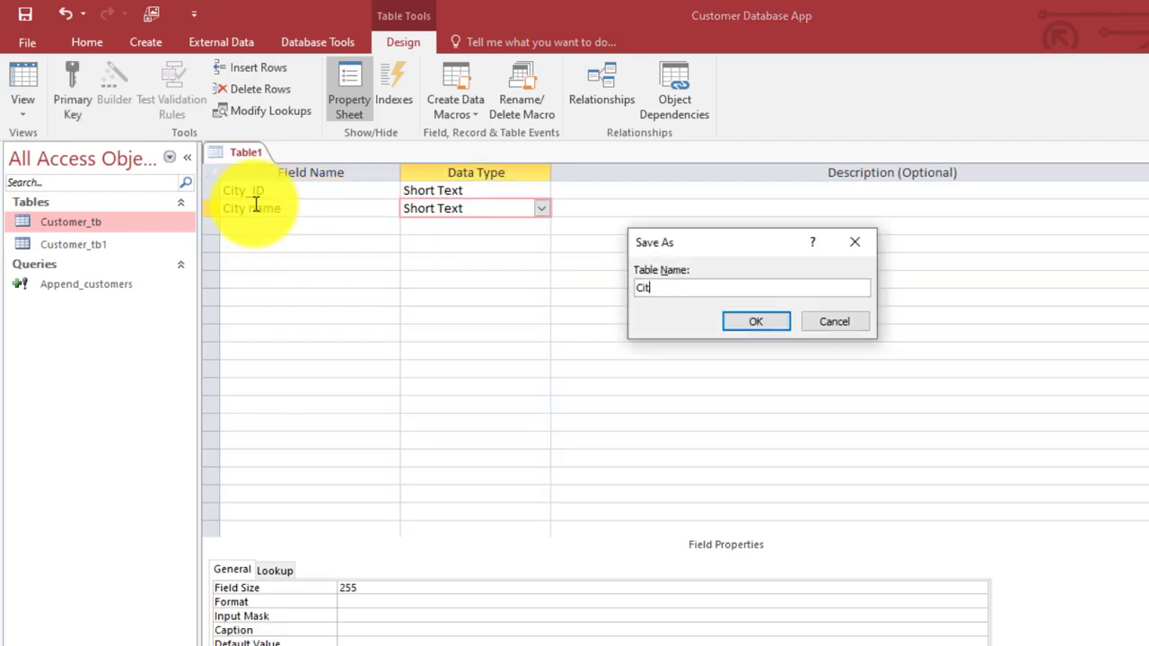
{"action": "key", "text": "Return"}
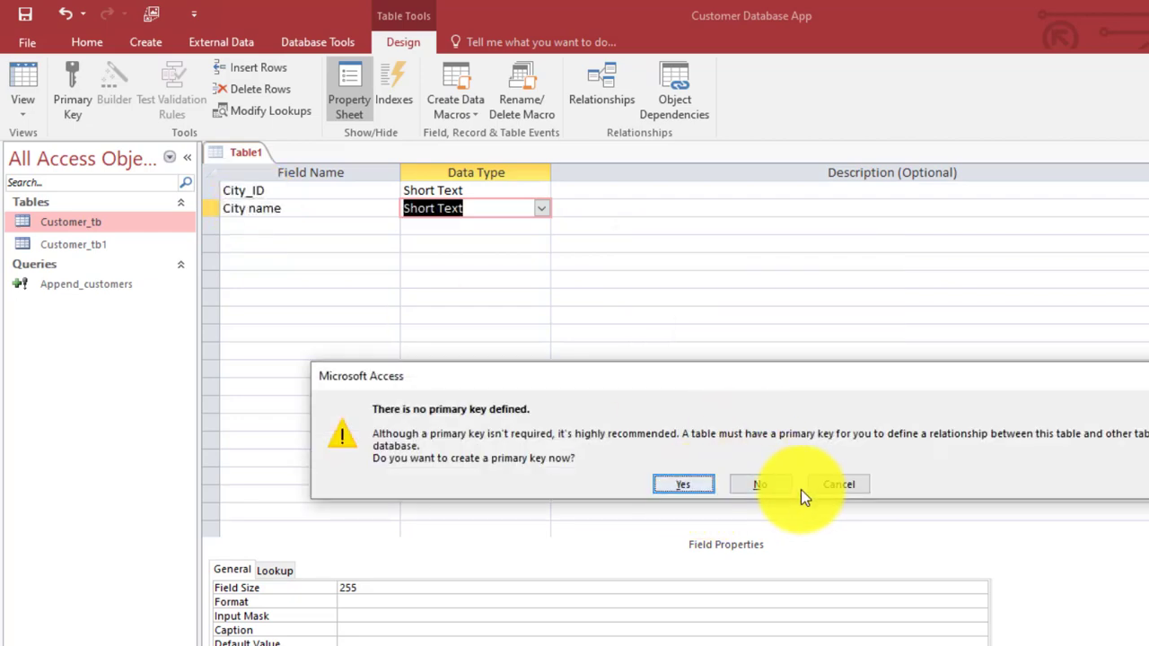
{"action": "left_click", "coordinate": [838, 485]}
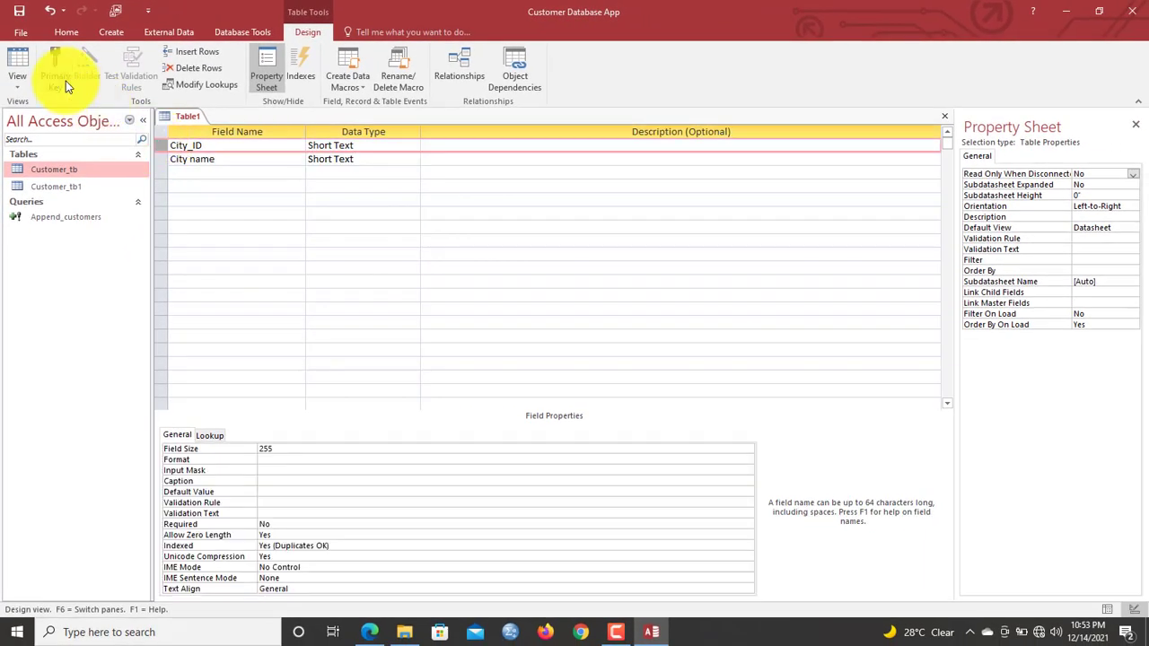
{"action": "left_click", "coordinate": [17, 63]}
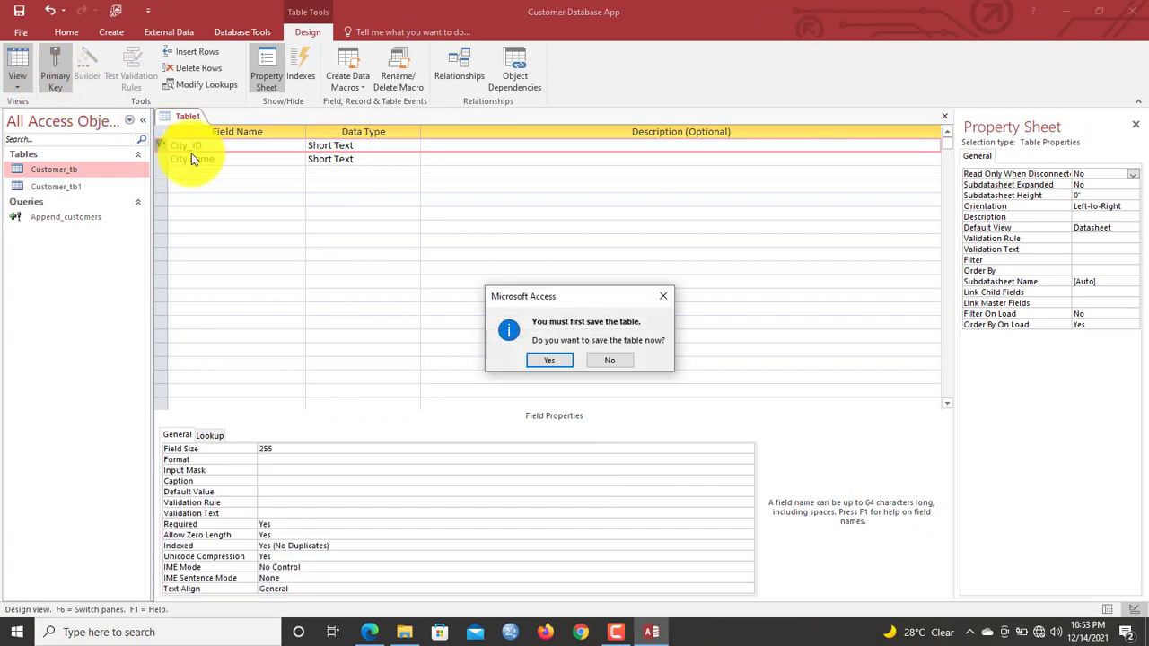
{"action": "left_click", "coordinate": [558, 359]}
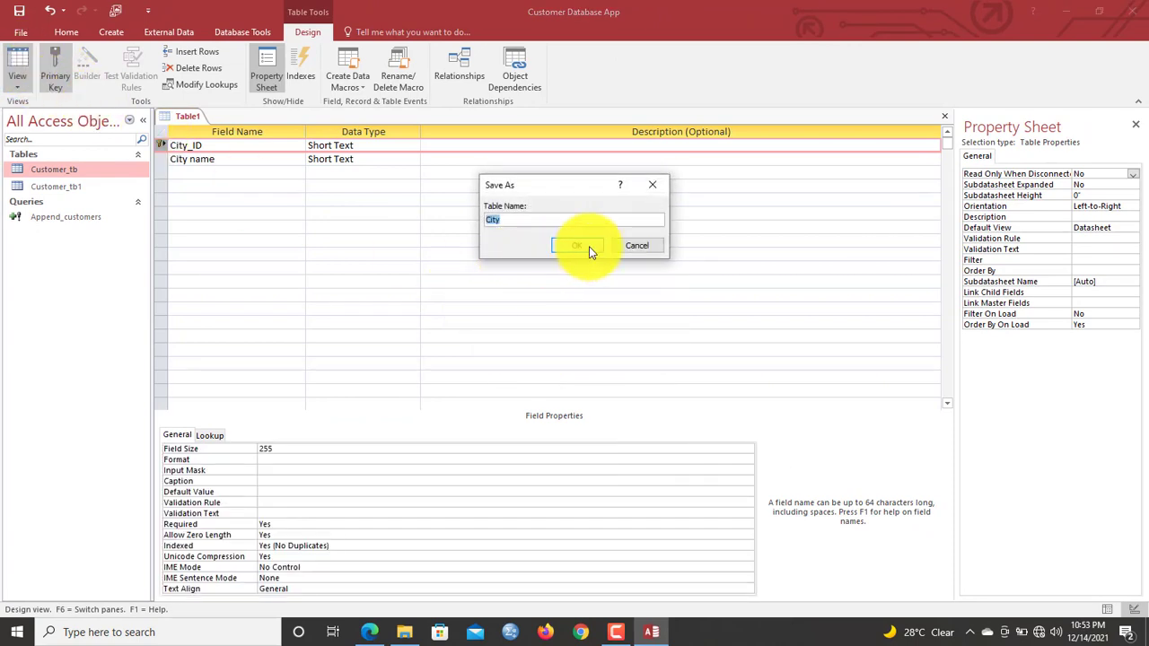
{"action": "left_click", "coordinate": [589, 246]}
Try to add Accra as a City name without a City_ID, and discard the entry
{"action": "left_click", "coordinate": [262, 146]}
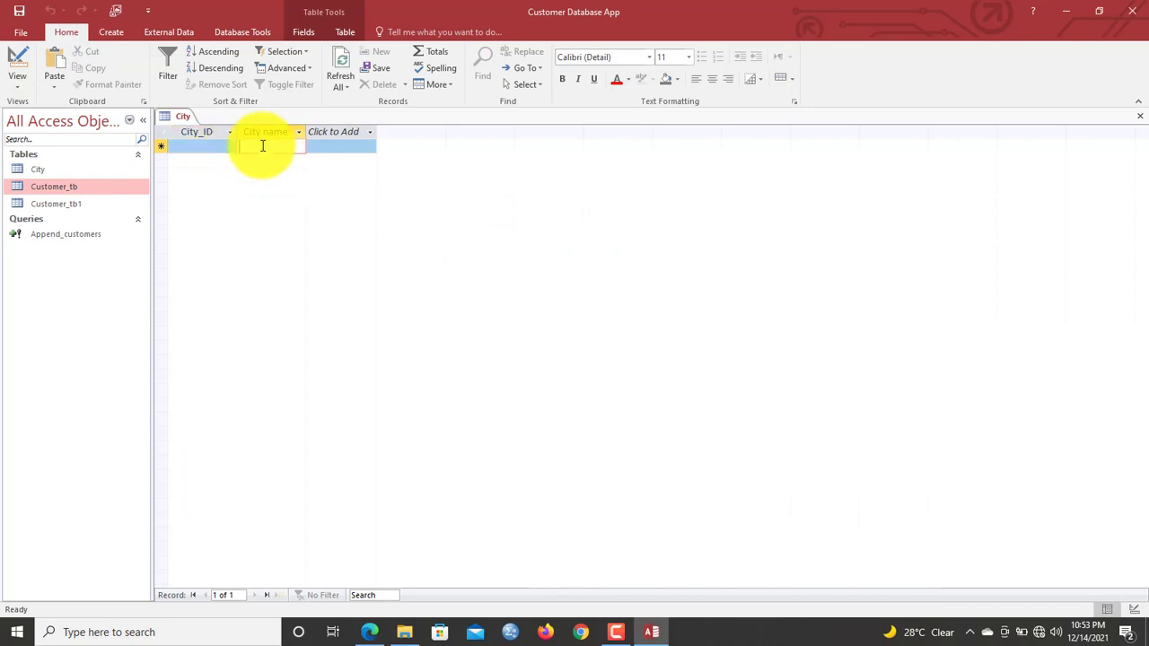
{"action": "type", "text": "Accra"}
{"action": "key", "text": "Return"}
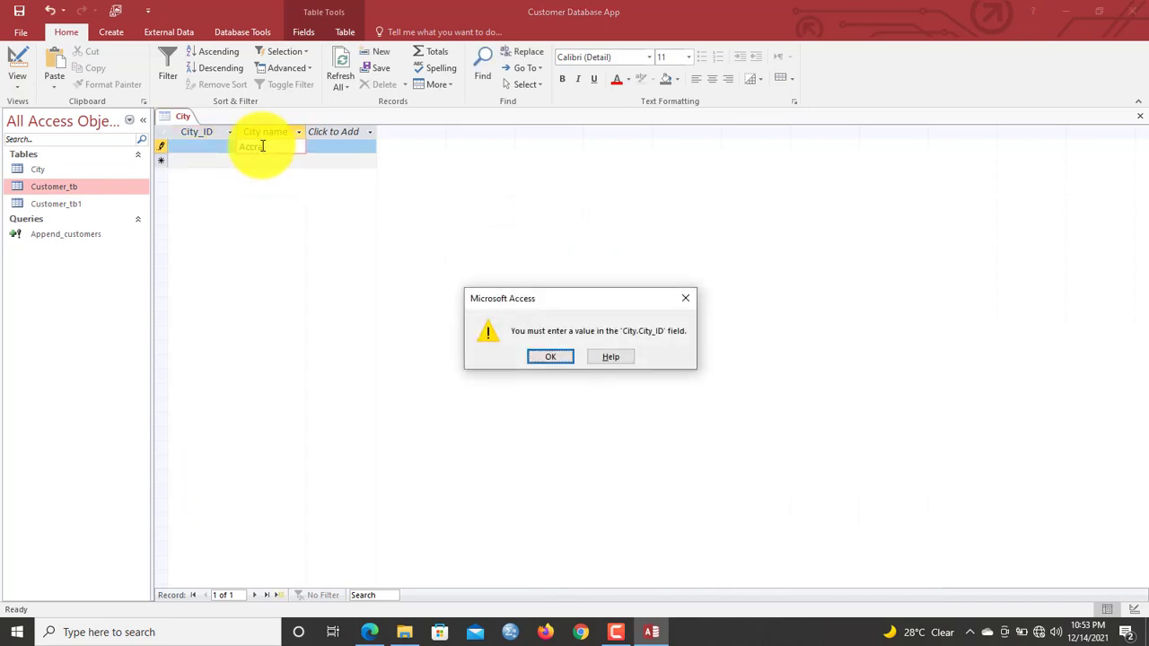
{"action": "left_click", "coordinate": [559, 363]}
{"action": "right_click", "coordinate": [180, 117]}
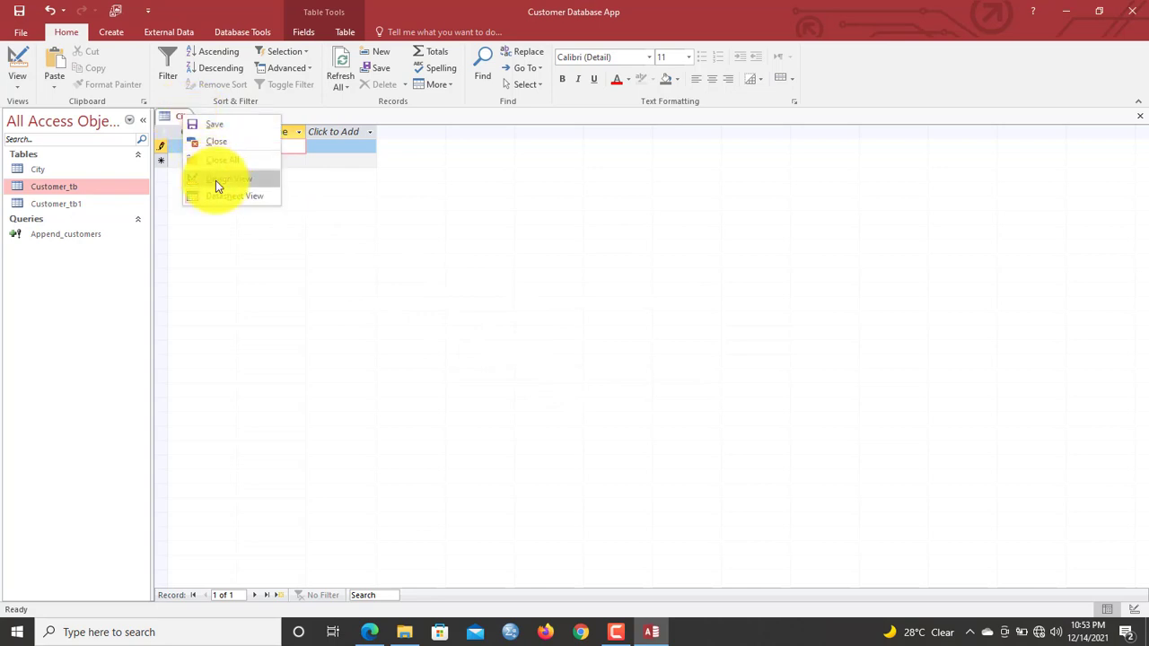
{"action": "left_click", "coordinate": [219, 179]}
{"action": "left_click", "coordinate": [552, 359]}
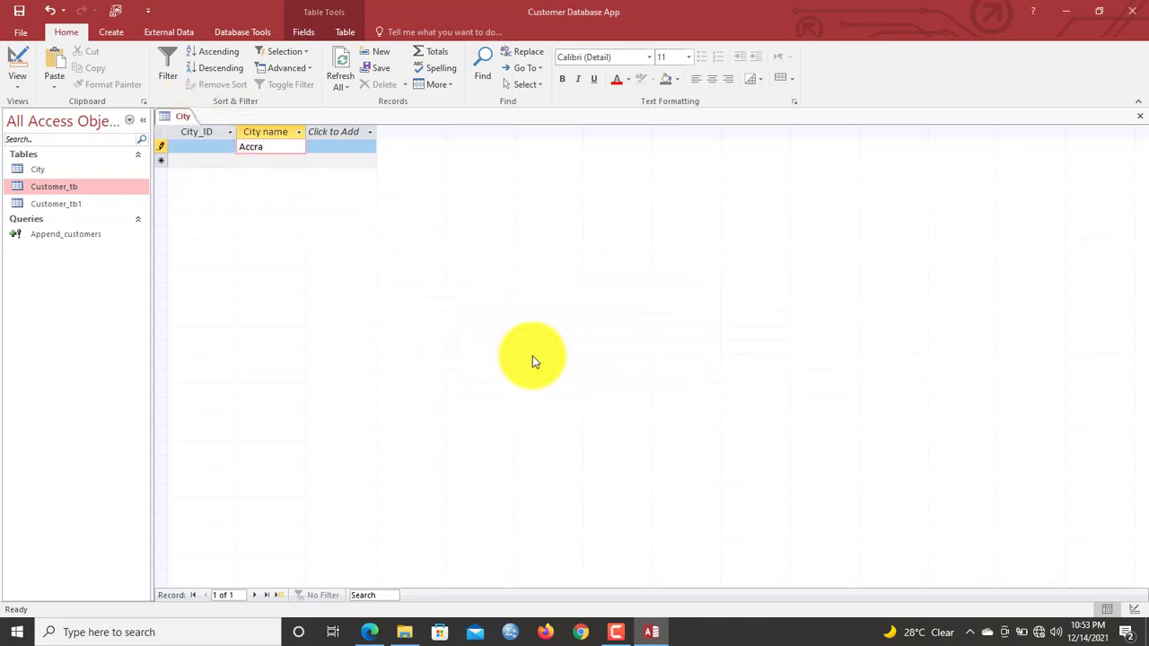
{"action": "key", "text": "Escape"}
Change the data type of City_ID to AutoNumber in the City table's design, save it and return to Datasheet View
{"action": "right_click", "coordinate": [179, 117]}
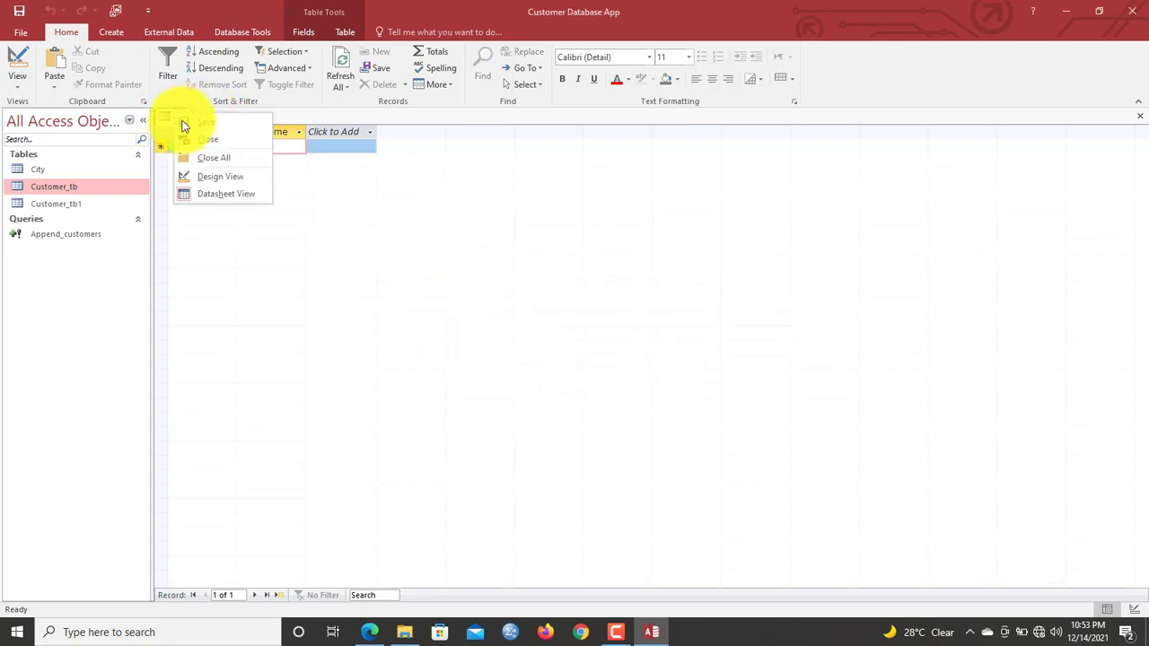
{"action": "left_click", "coordinate": [216, 186]}
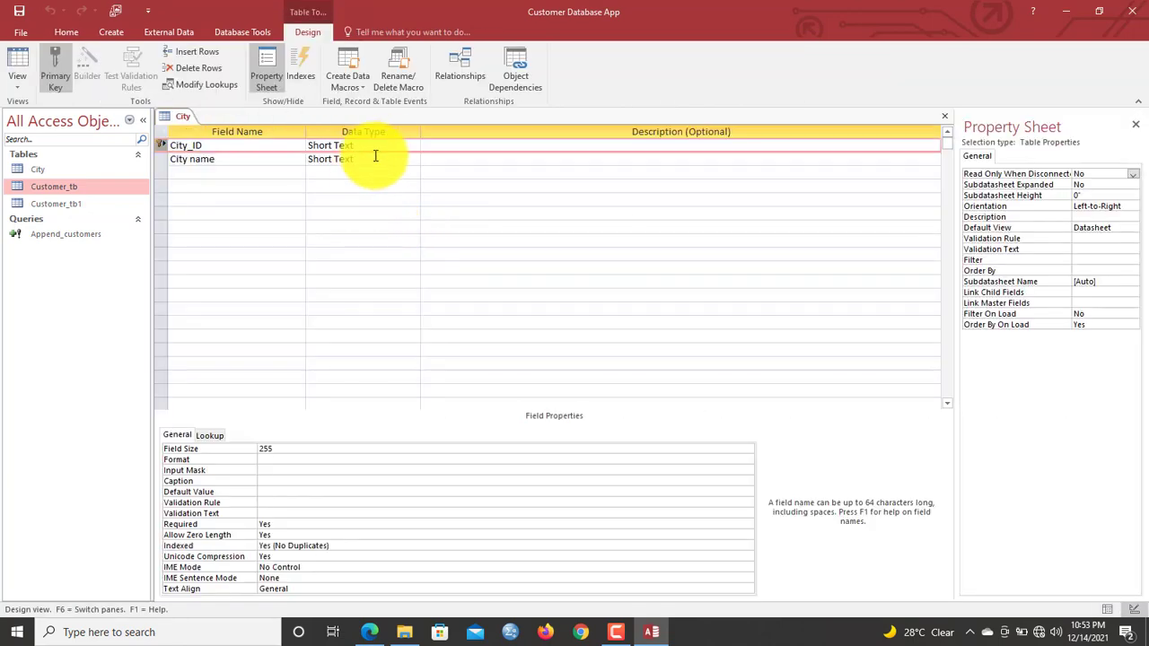
{"action": "key", "text": "Tab"}
{"action": "type", "text": "AutoNumber"}
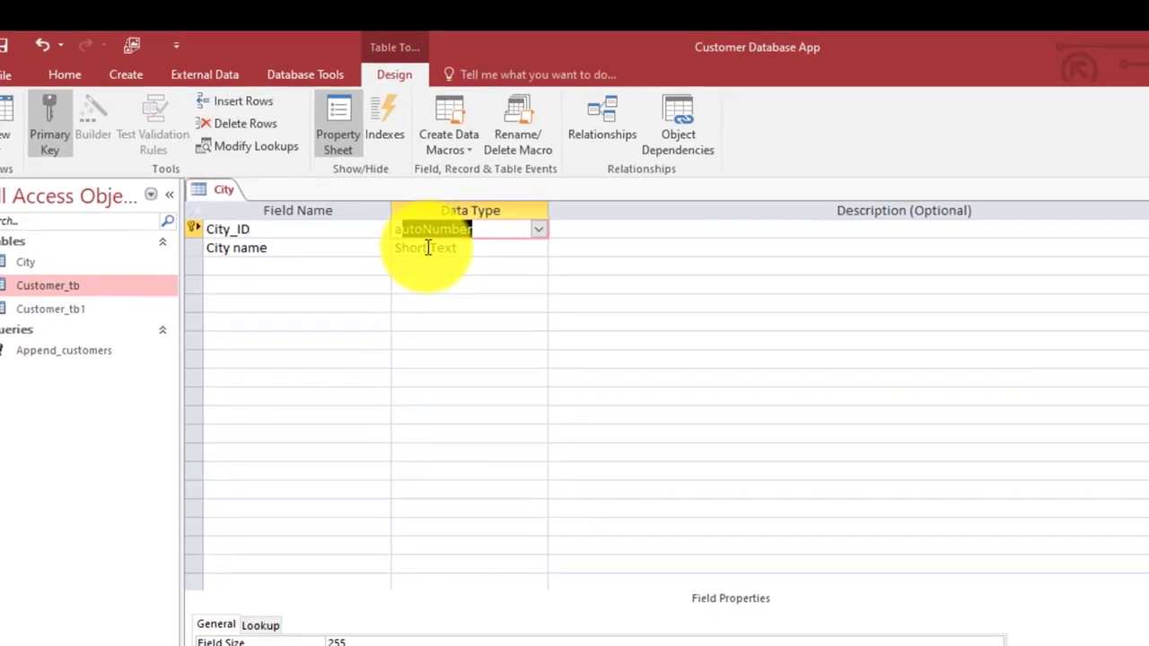
{"action": "right_click", "coordinate": [236, 206]}
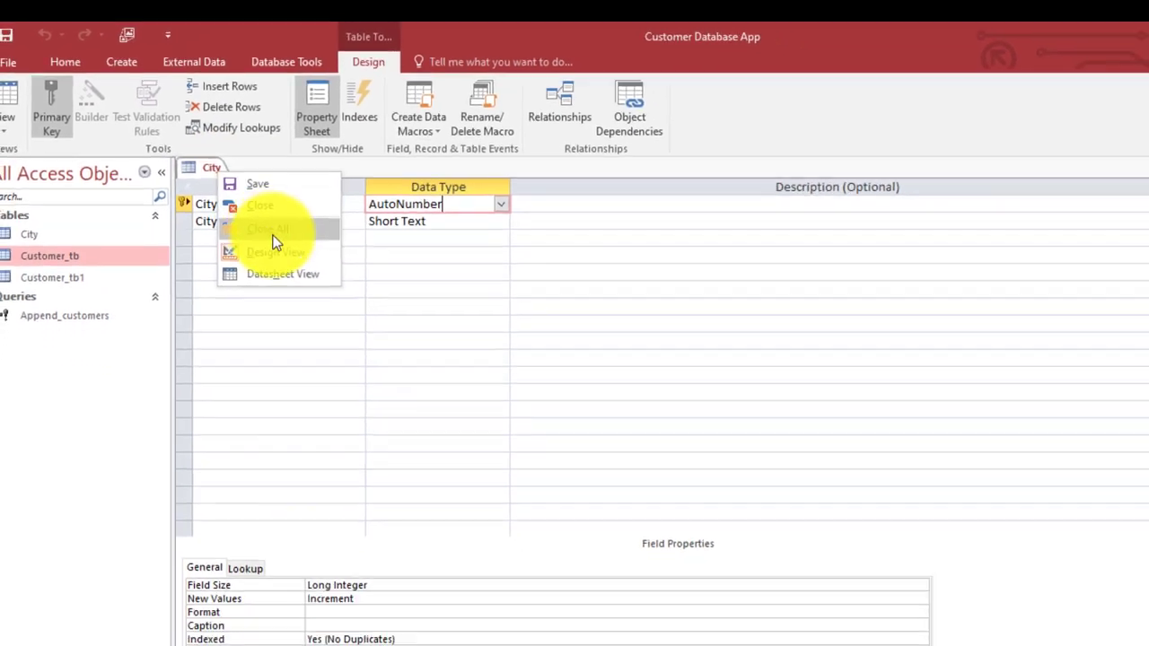
{"action": "left_click", "coordinate": [323, 334]}
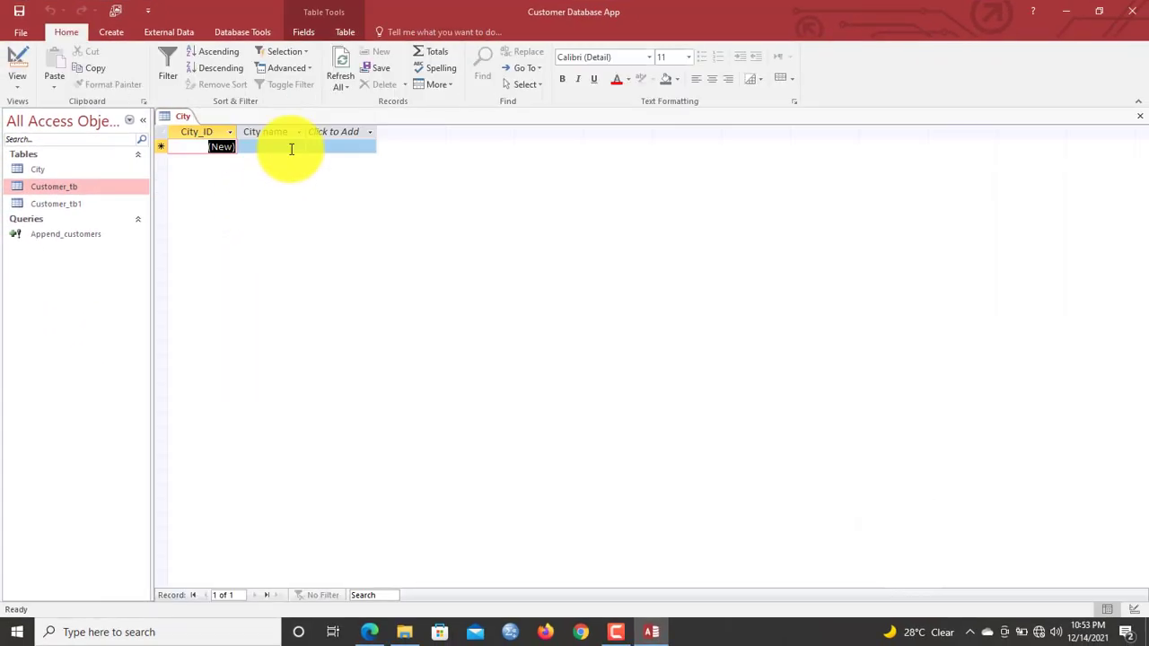
Enter Accra, Kumasi, Takoradi and Kasoa as City name records, and close the City table
{"action": "left_click", "coordinate": [284, 144]}
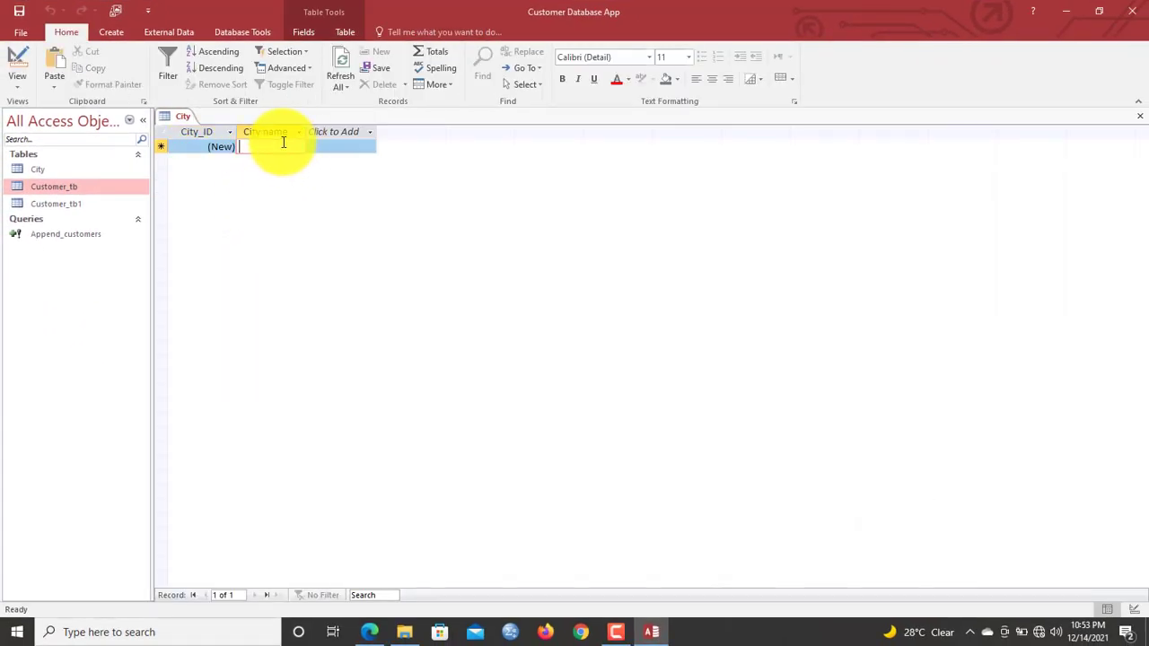
{"action": "type", "text": "Accra"}
{"action": "key", "text": "Return"}
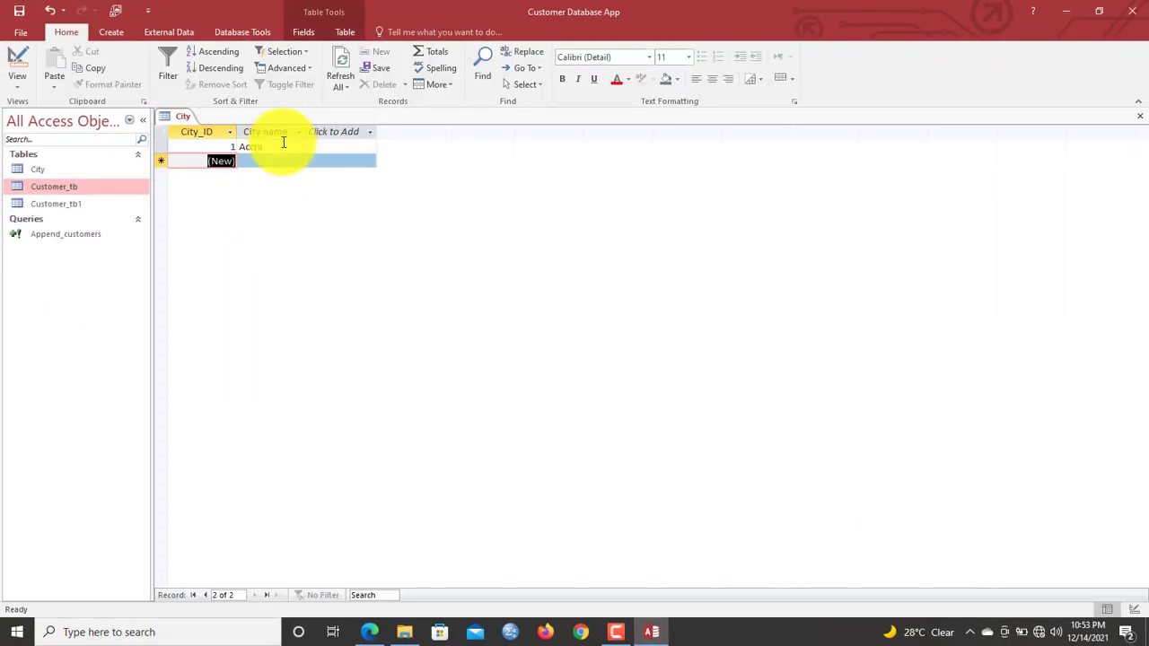
{"action": "key", "text": "Return"}
{"action": "type", "text": "Kumasi"}
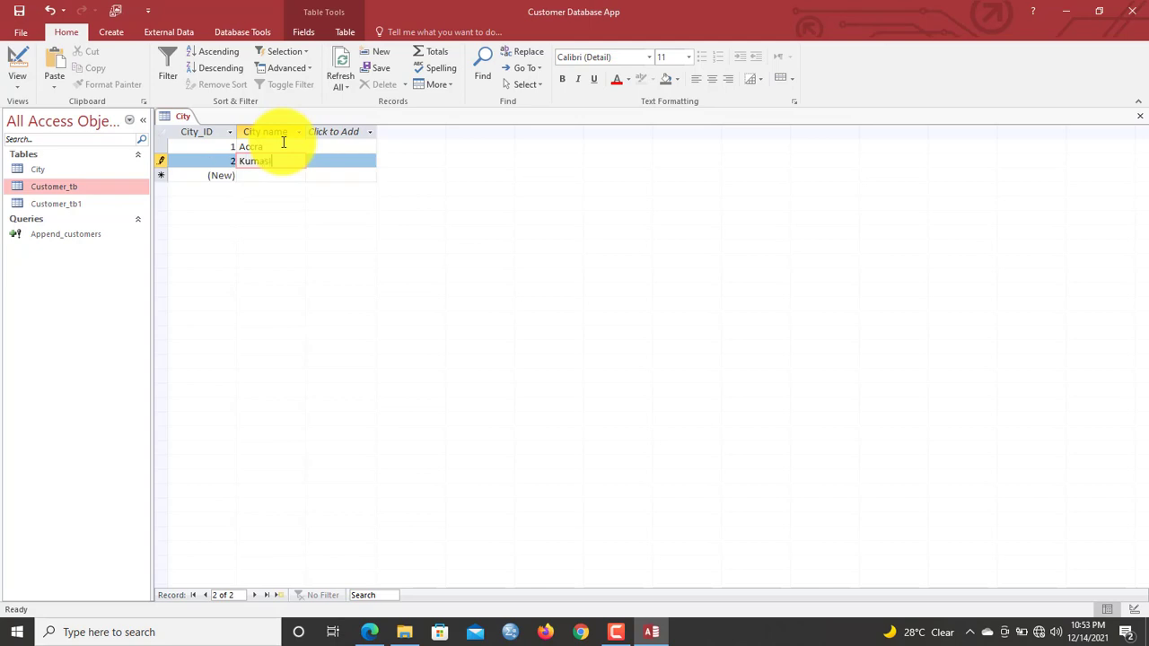
{"action": "key", "text": "Return"}
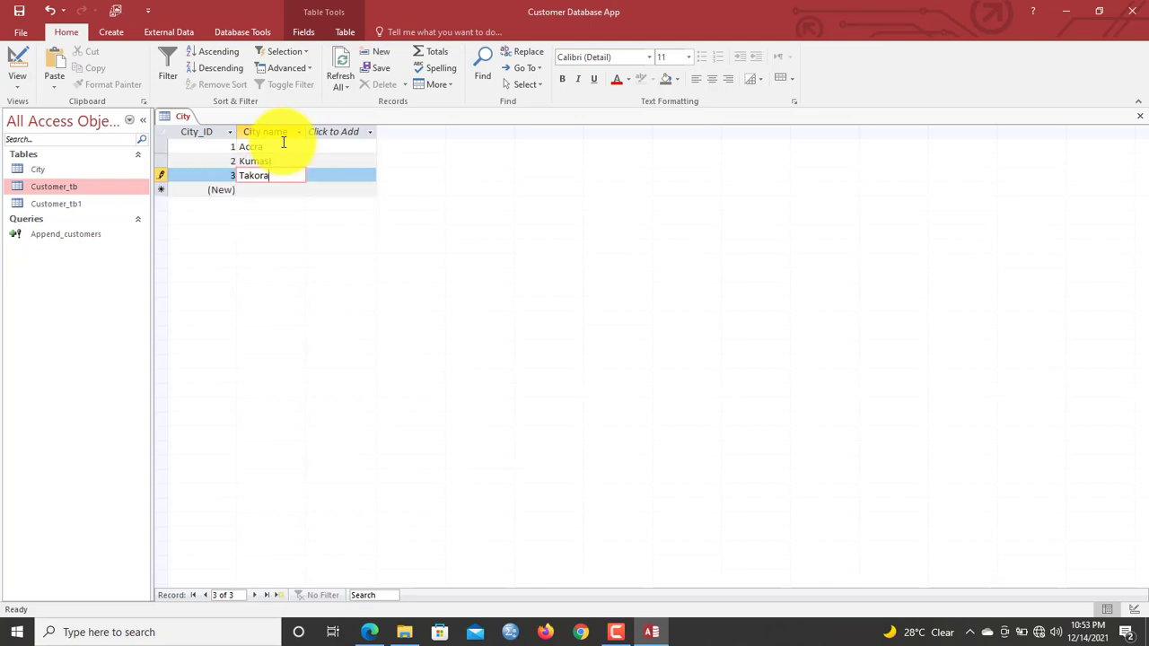
{"action": "key", "text": "Return"}
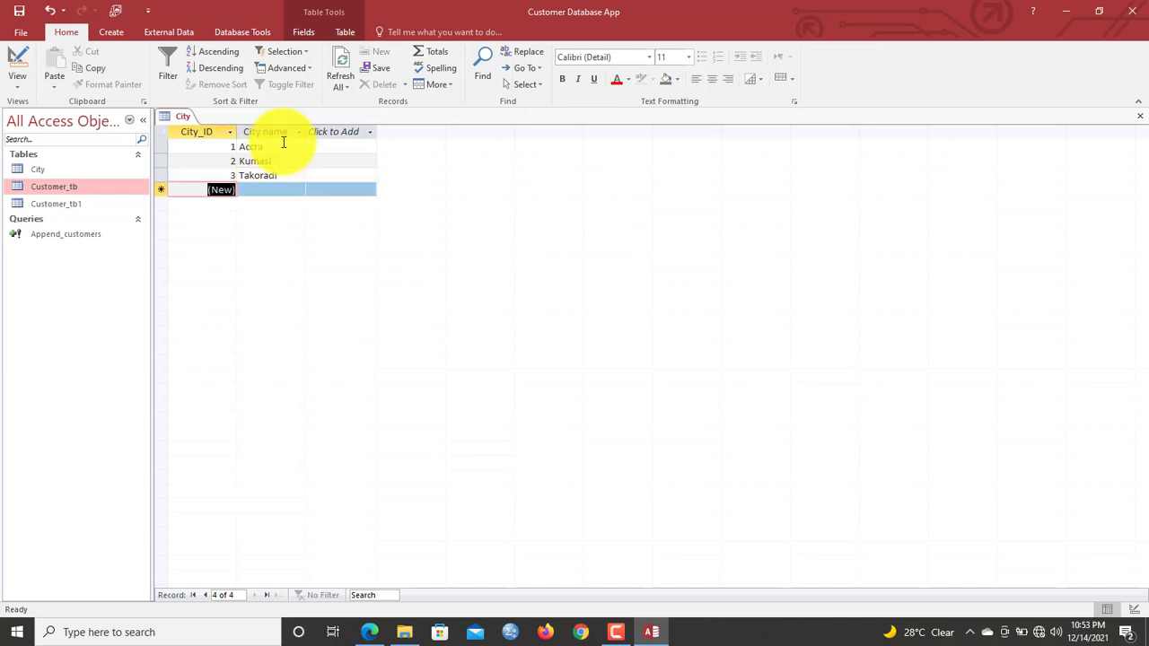
{"action": "left_click", "coordinate": [261, 188]}
{"action": "type", "text": "Kasoa"}
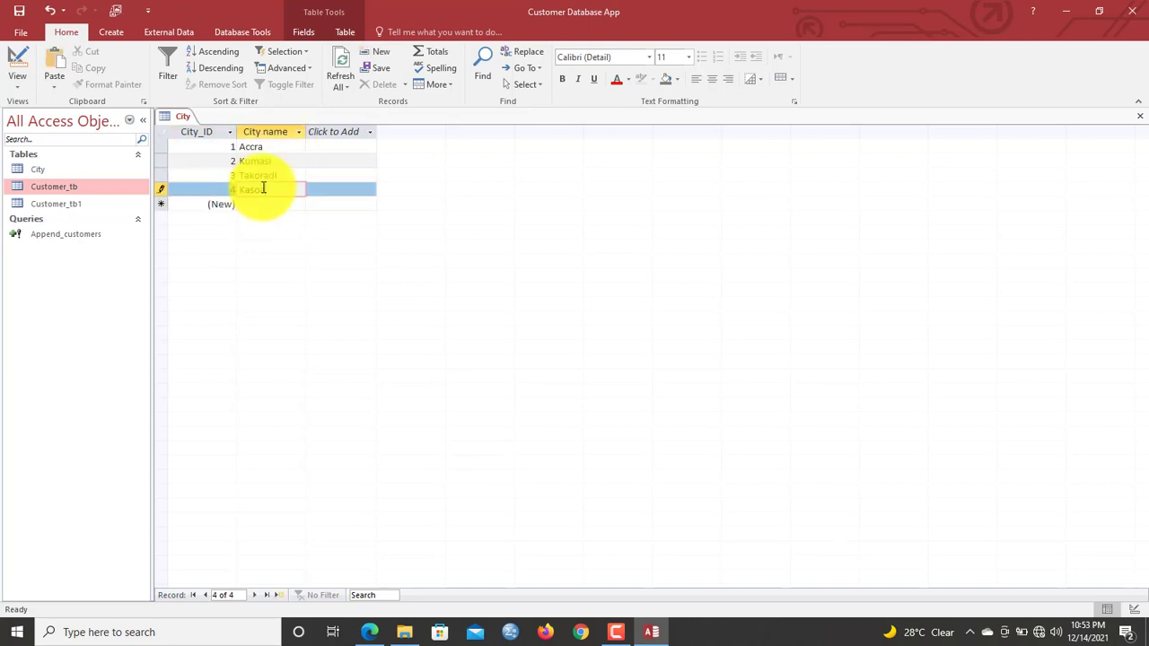
{"action": "right_click", "coordinate": [169, 120]}
{"action": "left_click", "coordinate": [206, 148]}
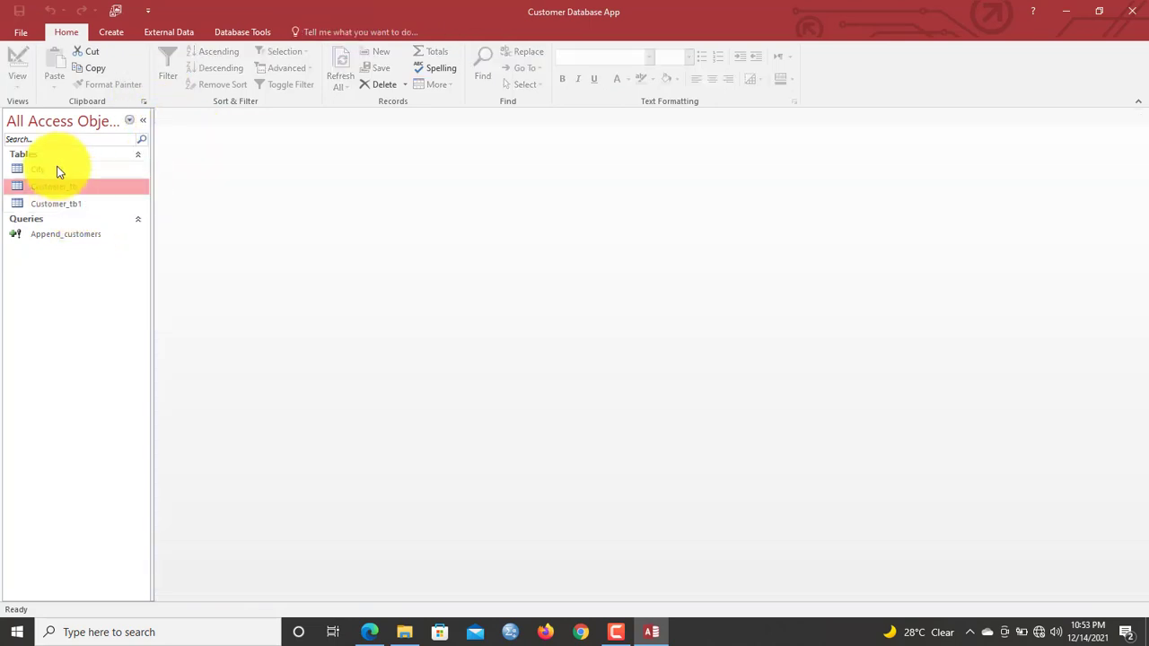
Open Customer_tb in Design View and start the Lookup Wizard as the data type of the City field
{"action": "right_click", "coordinate": [37, 186]}
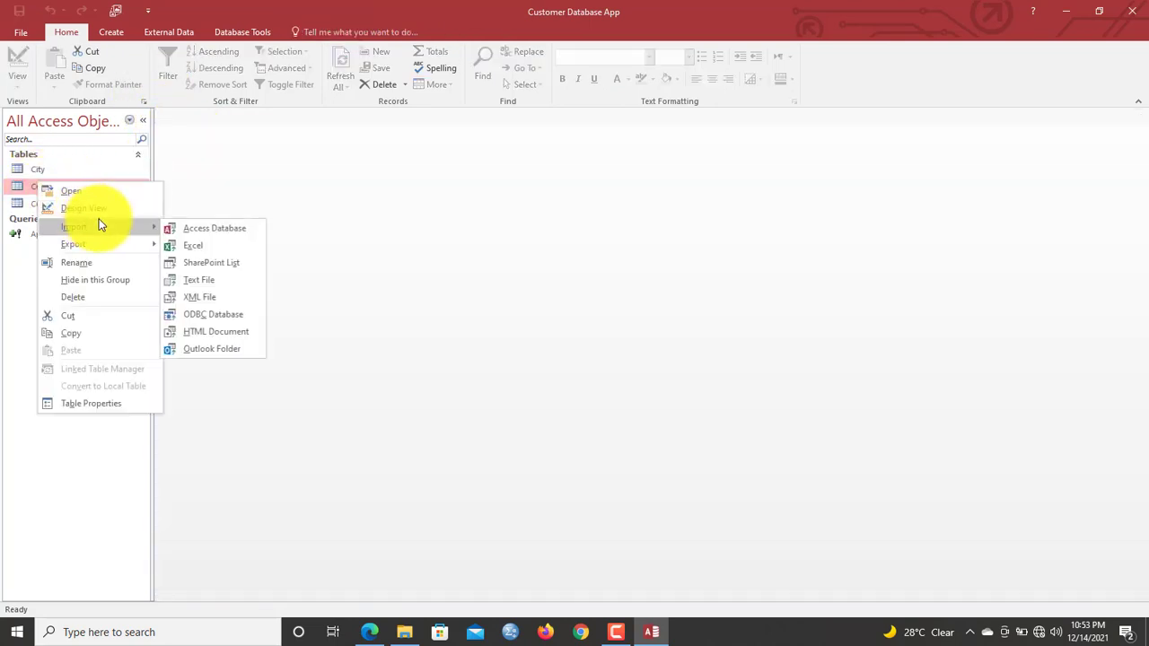
{"action": "left_click", "coordinate": [98, 215]}
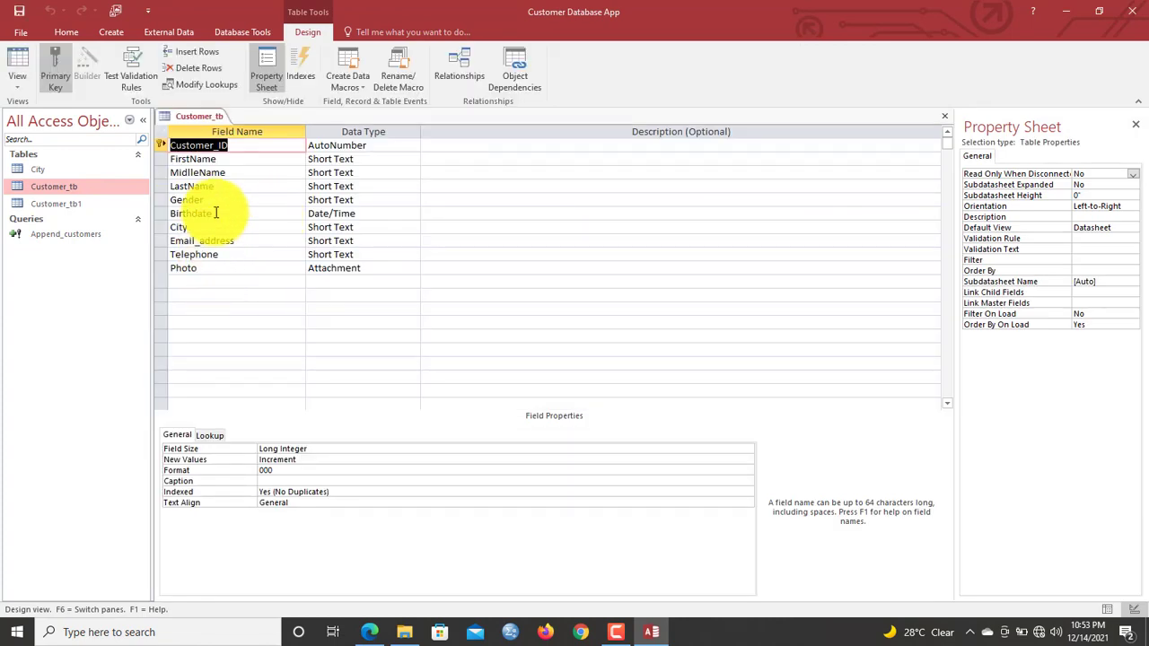
{"action": "left_click", "coordinate": [330, 227]}
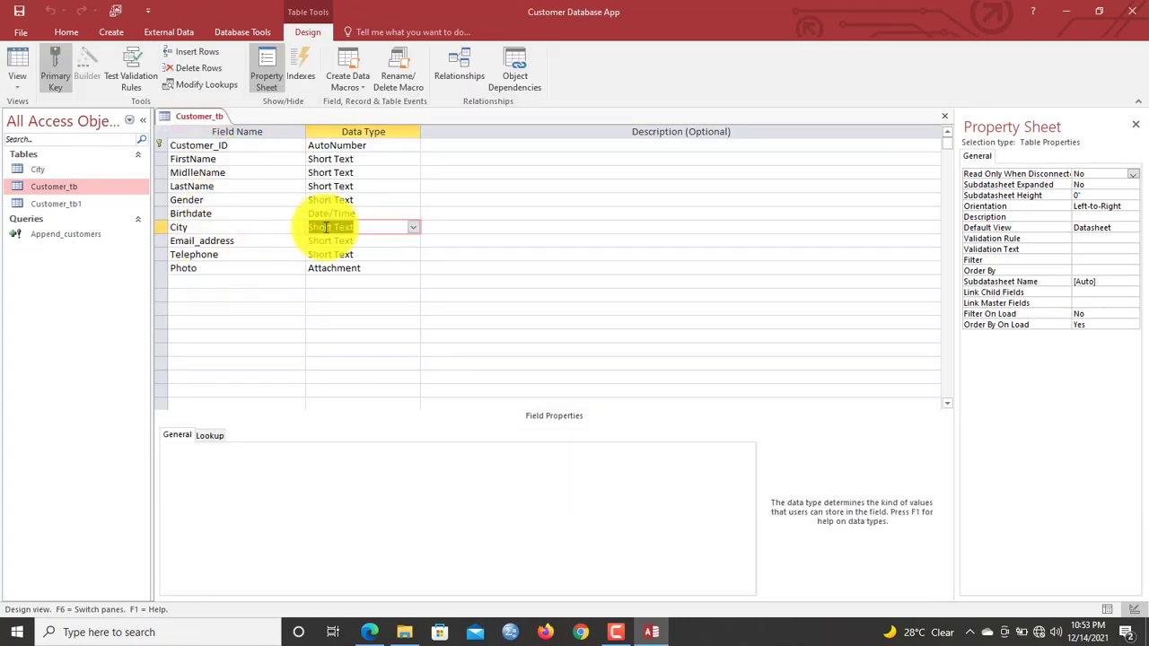
{"action": "left_click", "coordinate": [413, 228]}
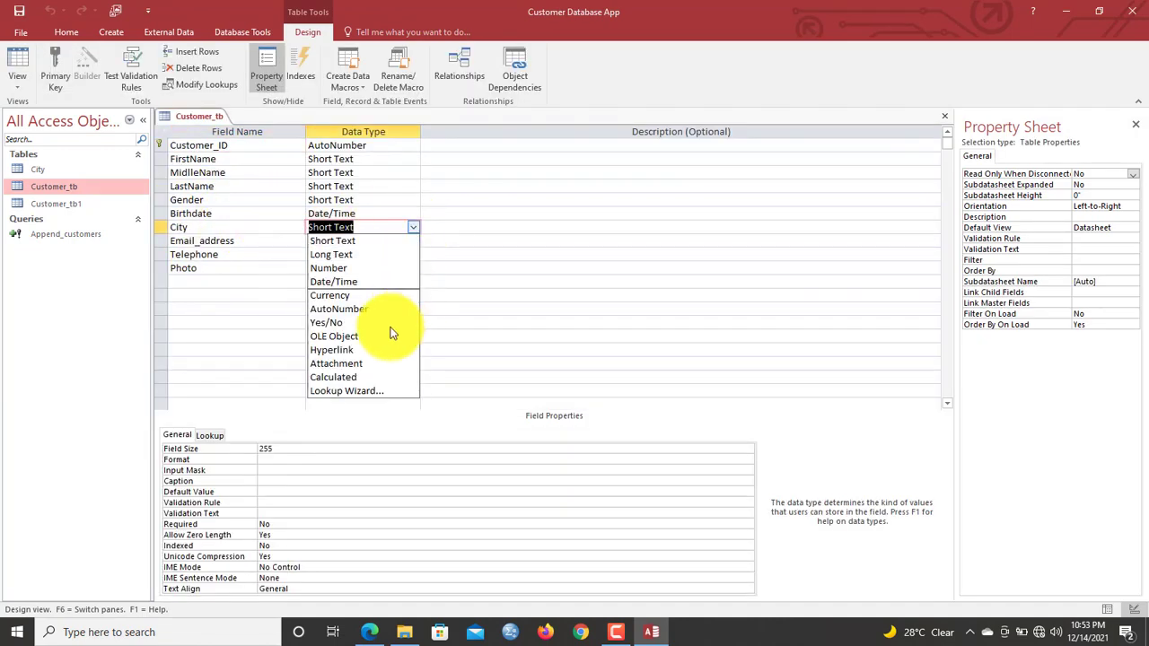
{"action": "left_click", "coordinate": [359, 392]}
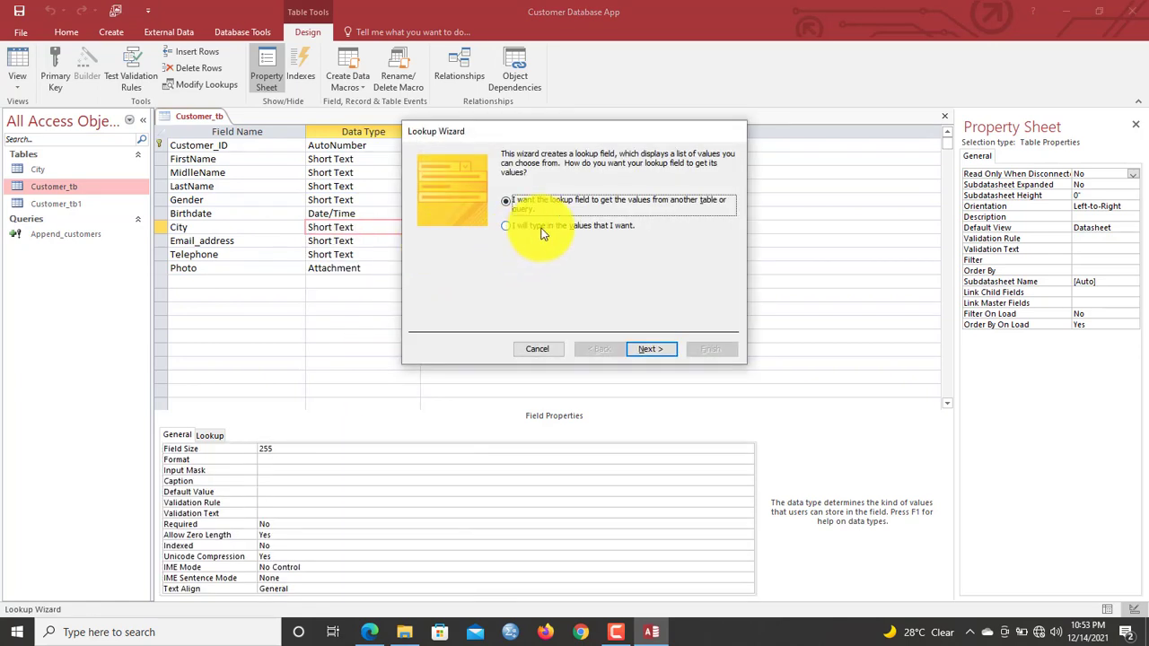
Have the lookup field get its values from another table or query, with the City table as the source
{"action": "left_click", "coordinate": [511, 226]}
{"action": "left_click", "coordinate": [522, 207]}
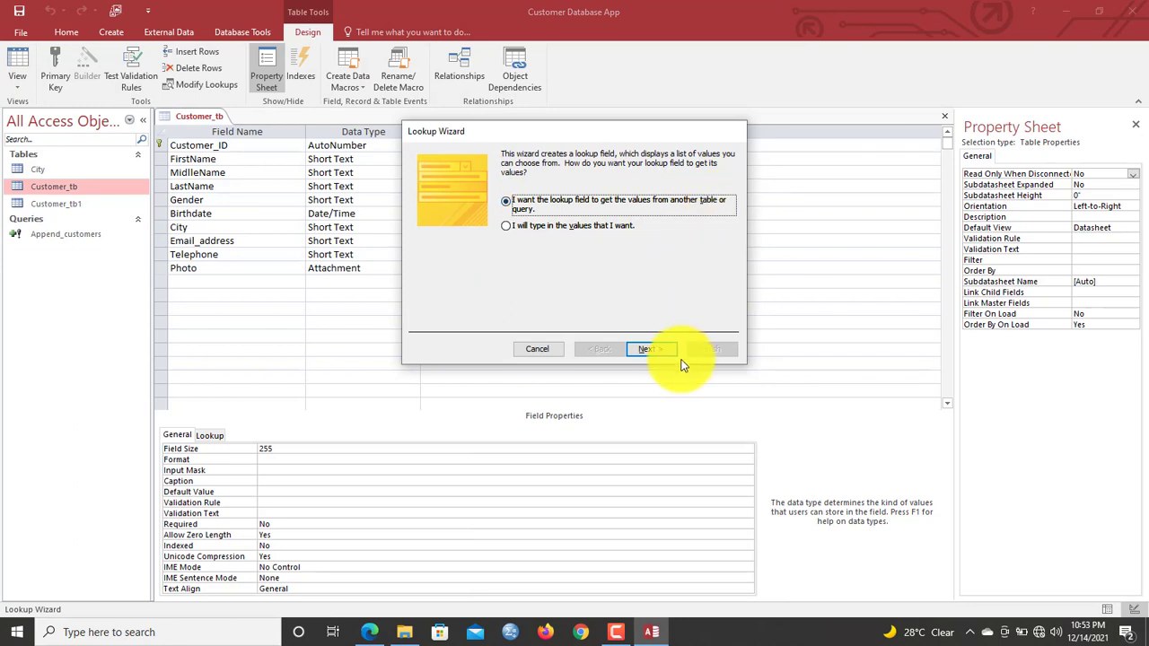
{"action": "left_click", "coordinate": [644, 346]}
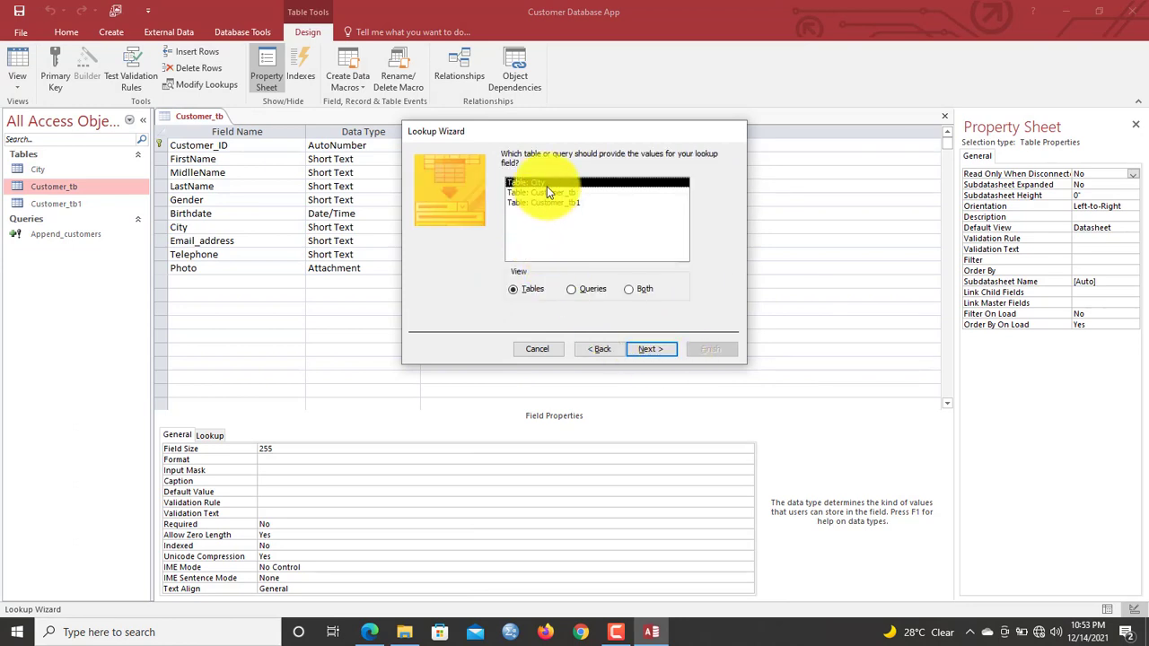
{"action": "left_click", "coordinate": [658, 349]}
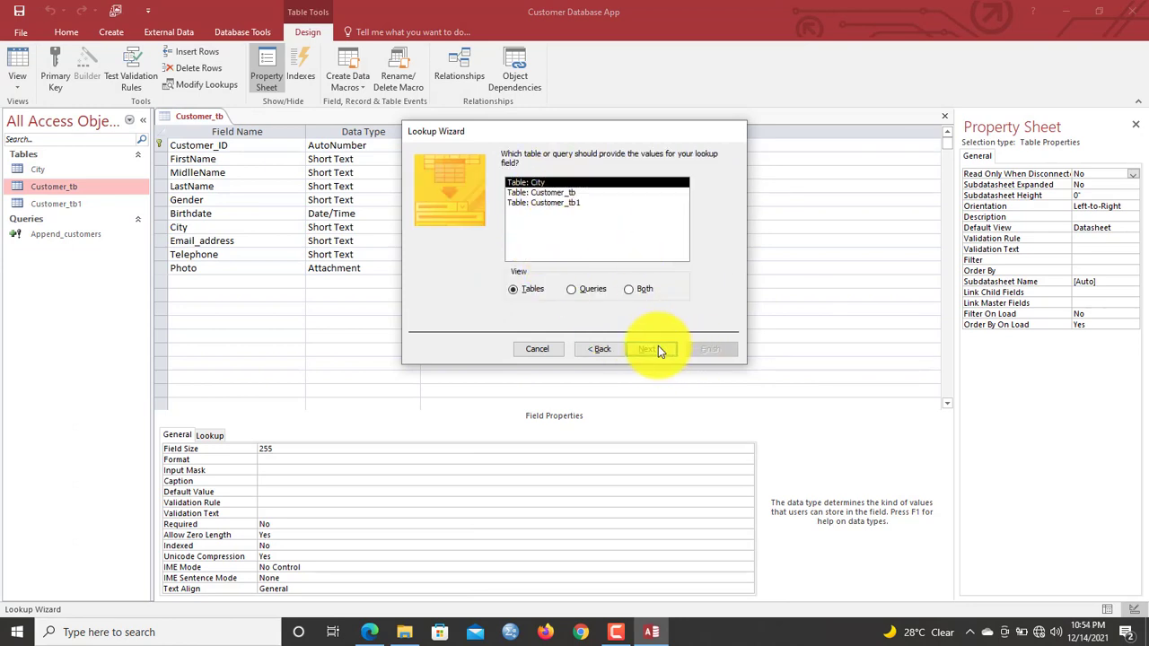
Include only the City name field in the lookup, leaving City_ID out of the selected fields
{"action": "double_click", "coordinate": [441, 269]}
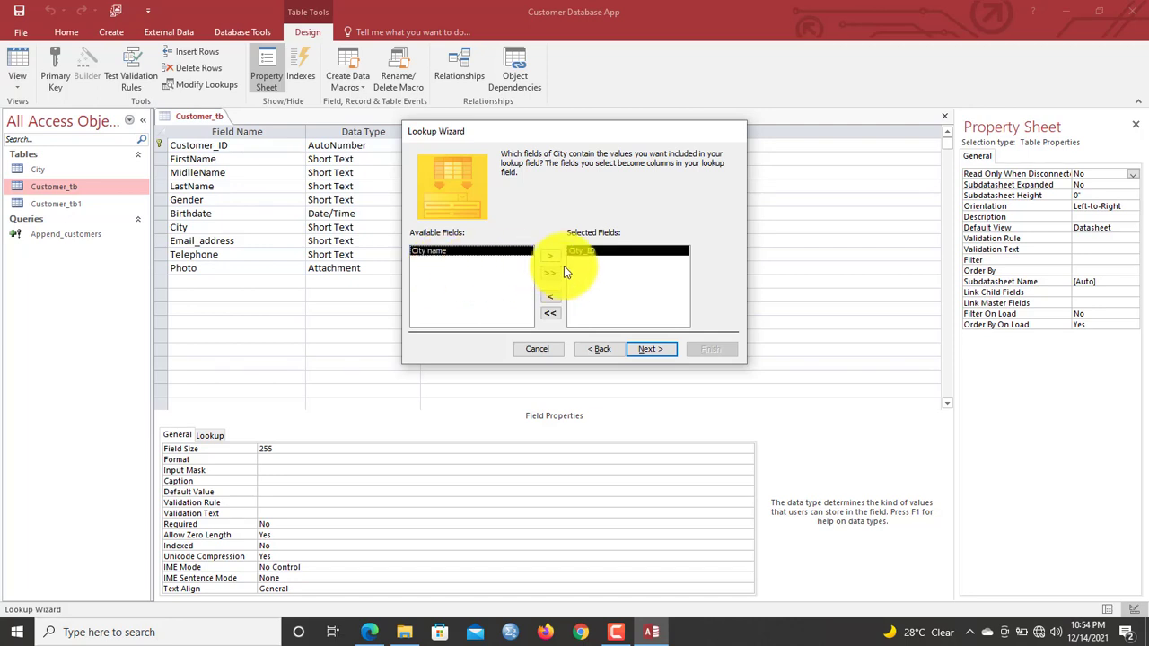
{"action": "left_click", "coordinate": [551, 297]}
{"action": "double_click", "coordinate": [435, 260]}
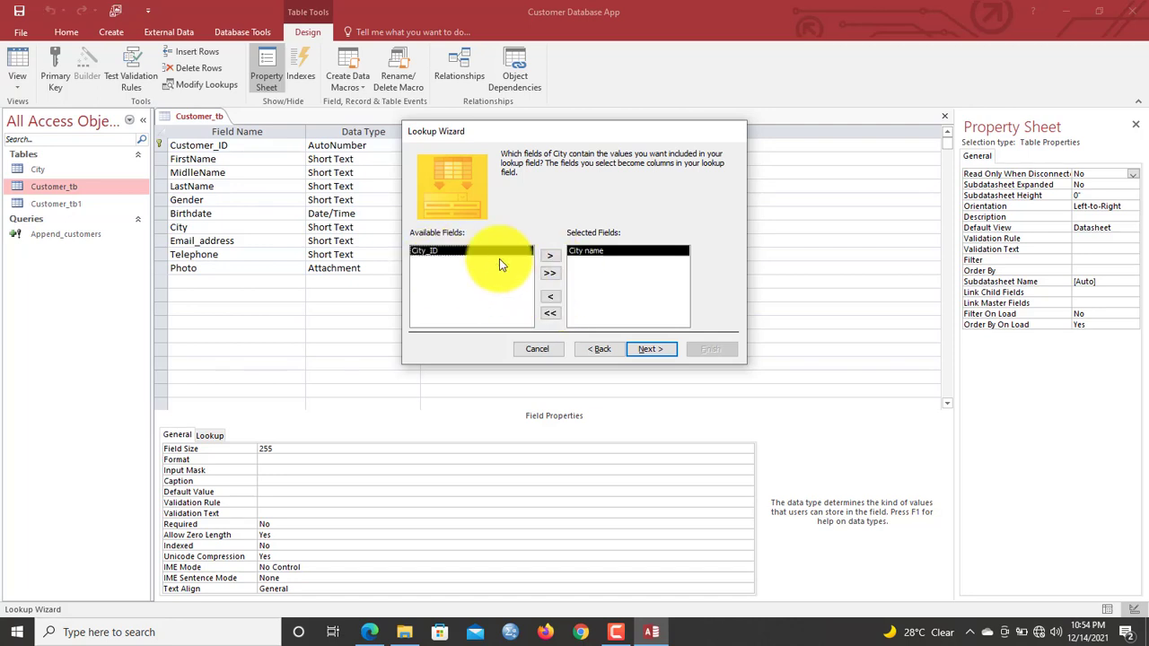
{"action": "left_click", "coordinate": [644, 347]}
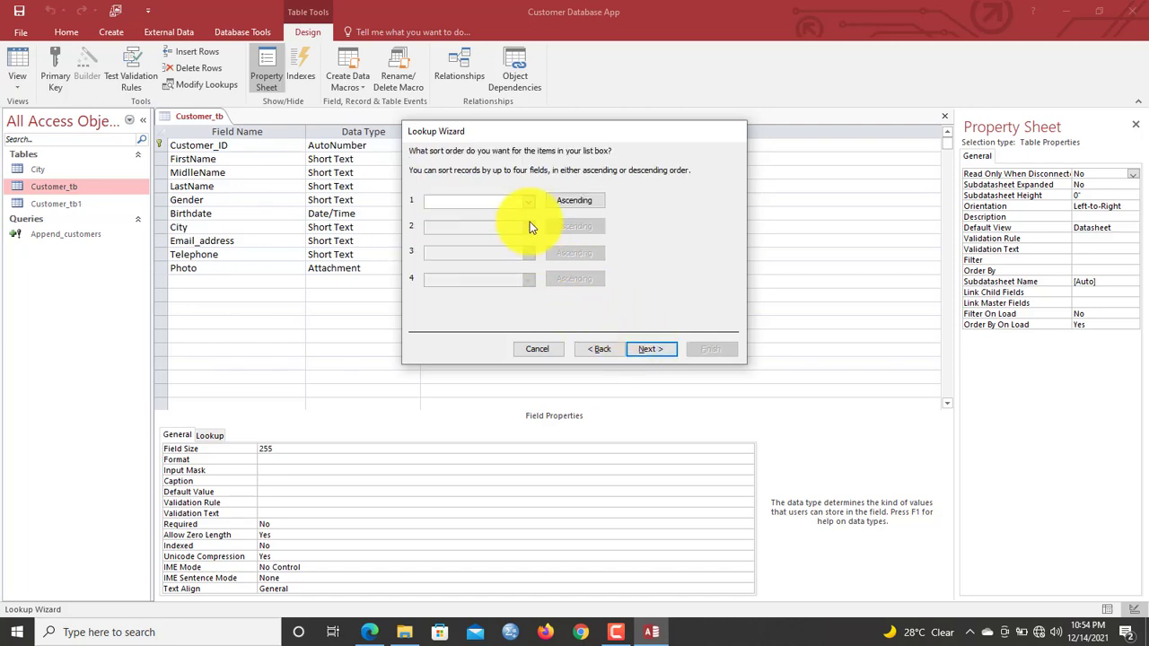
Sort the lookup list by City_ID in ascending order and accept the column layout with the key column hidden
{"action": "left_click", "coordinate": [529, 201]}
{"action": "left_click", "coordinate": [461, 226]}
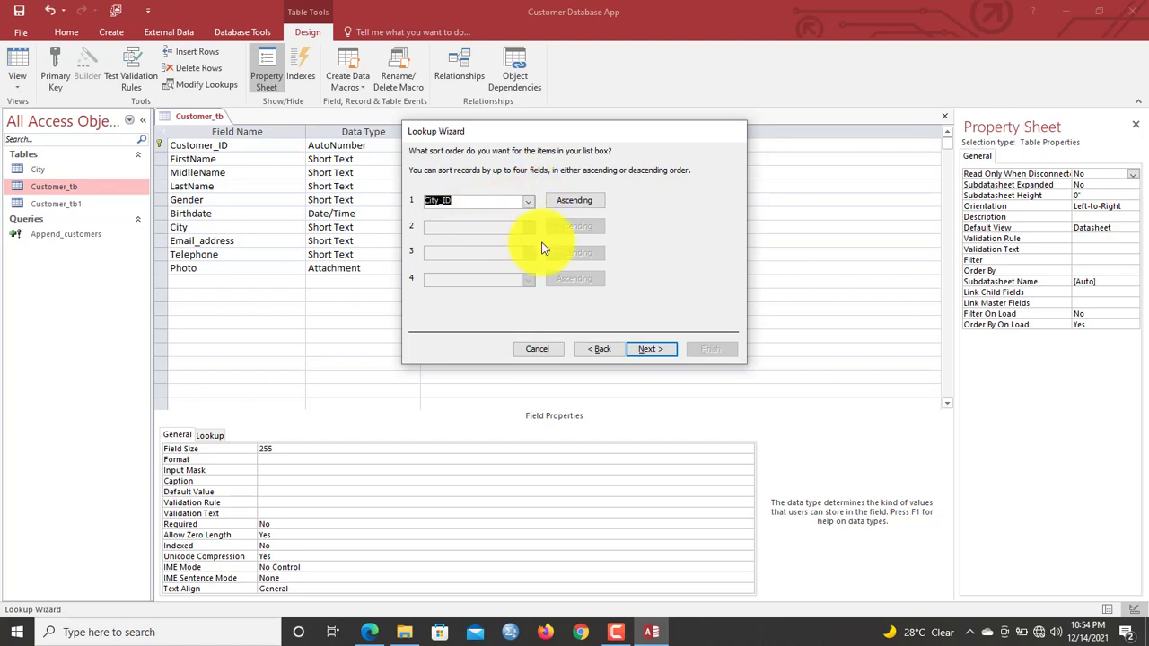
{"action": "left_click", "coordinate": [639, 346]}
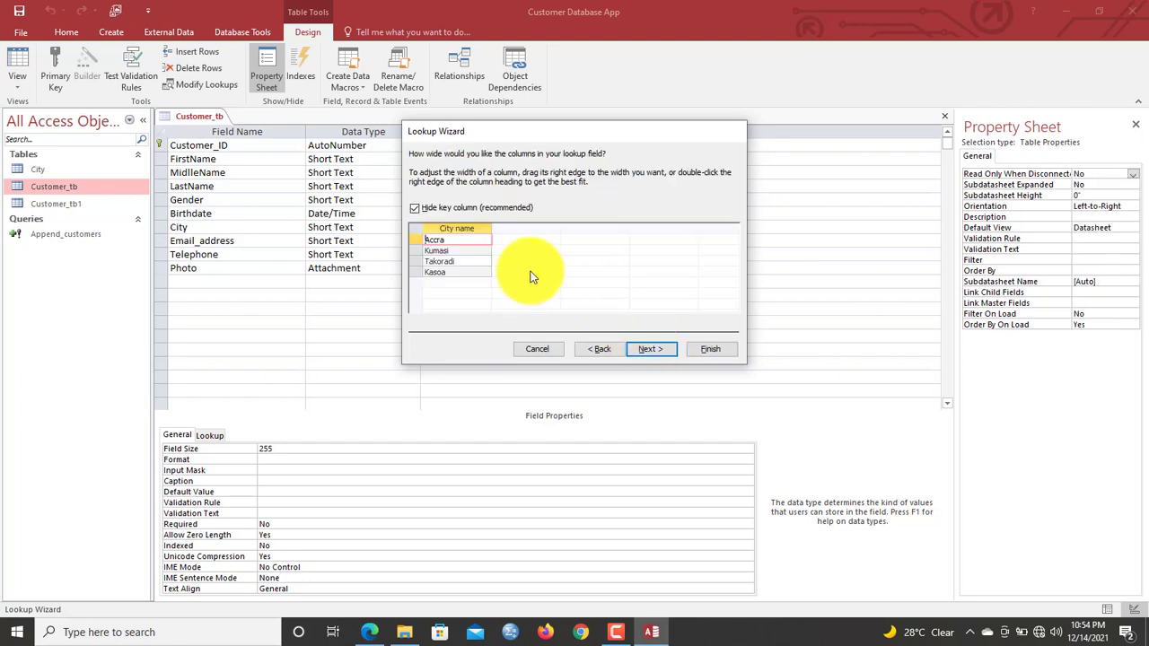
{"action": "left_click", "coordinate": [637, 348]}
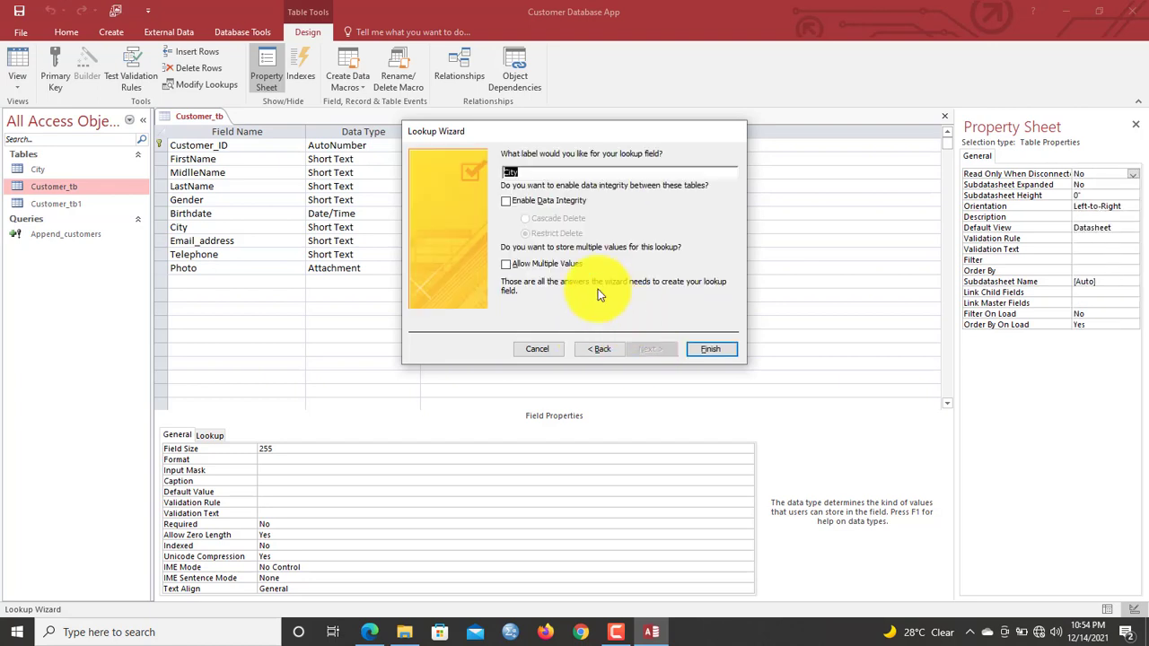
Enable data integrity with Cascade Delete, finish the City lookup, and save Customer_tb, replacing the earlier changes
{"action": "left_click", "coordinate": [536, 203]}
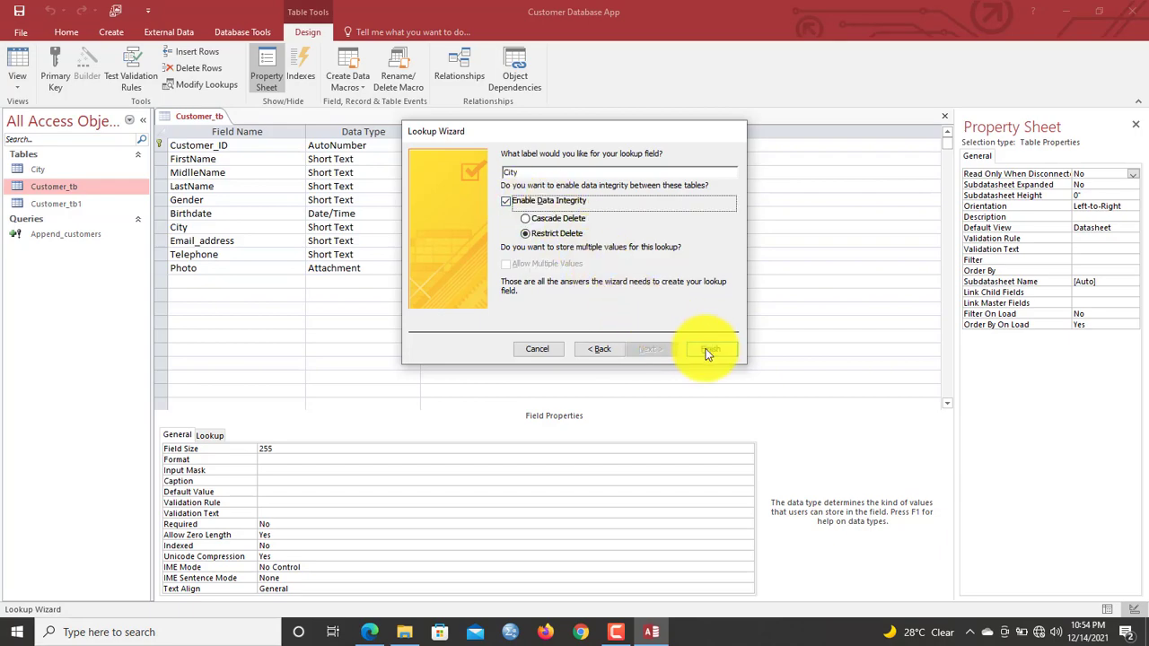
{"action": "left_click", "coordinate": [527, 218]}
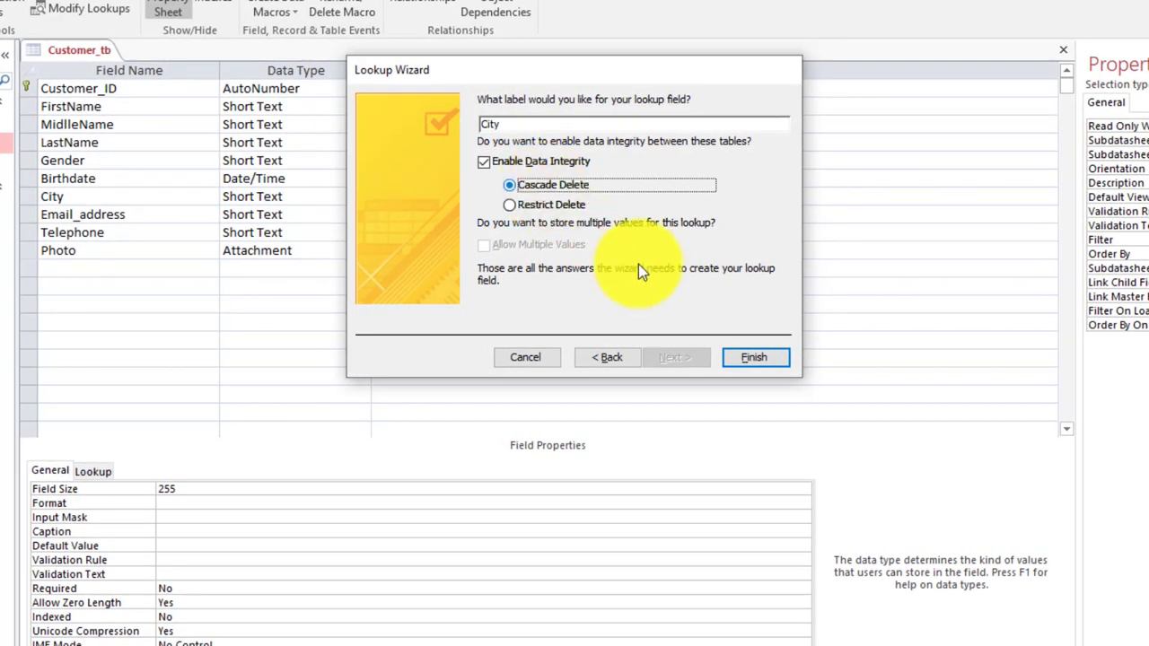
{"action": "left_click", "coordinate": [741, 358]}
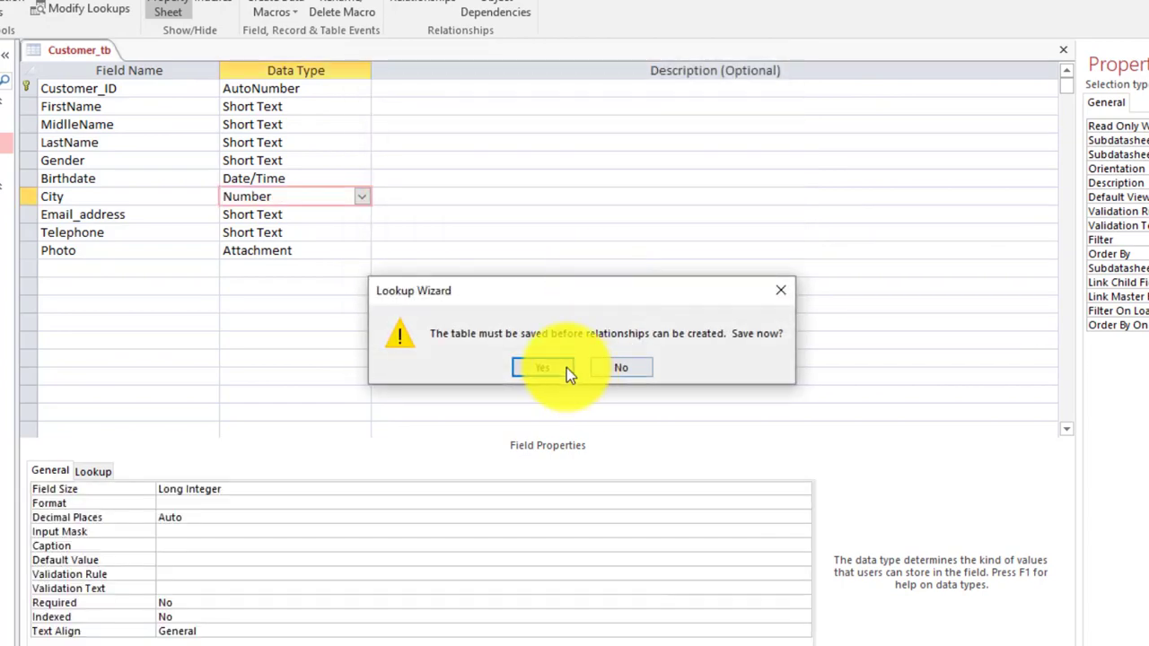
{"action": "left_click", "coordinate": [551, 368]}
{"action": "left_click", "coordinate": [546, 376]}
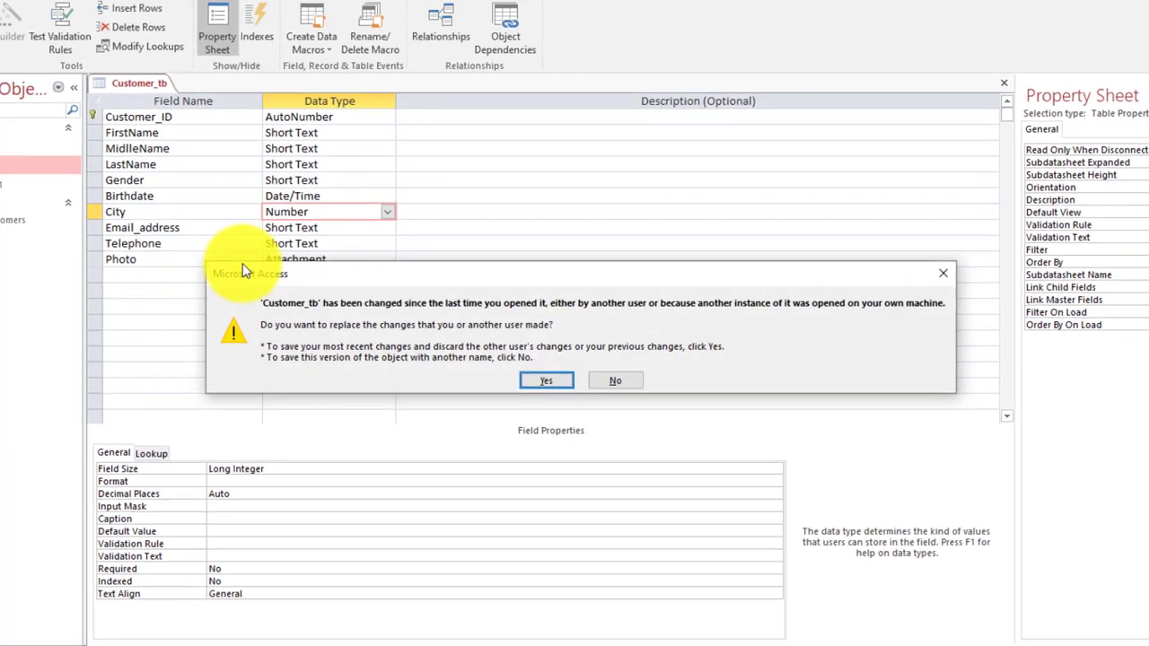
{"action": "left_click", "coordinate": [539, 381]}
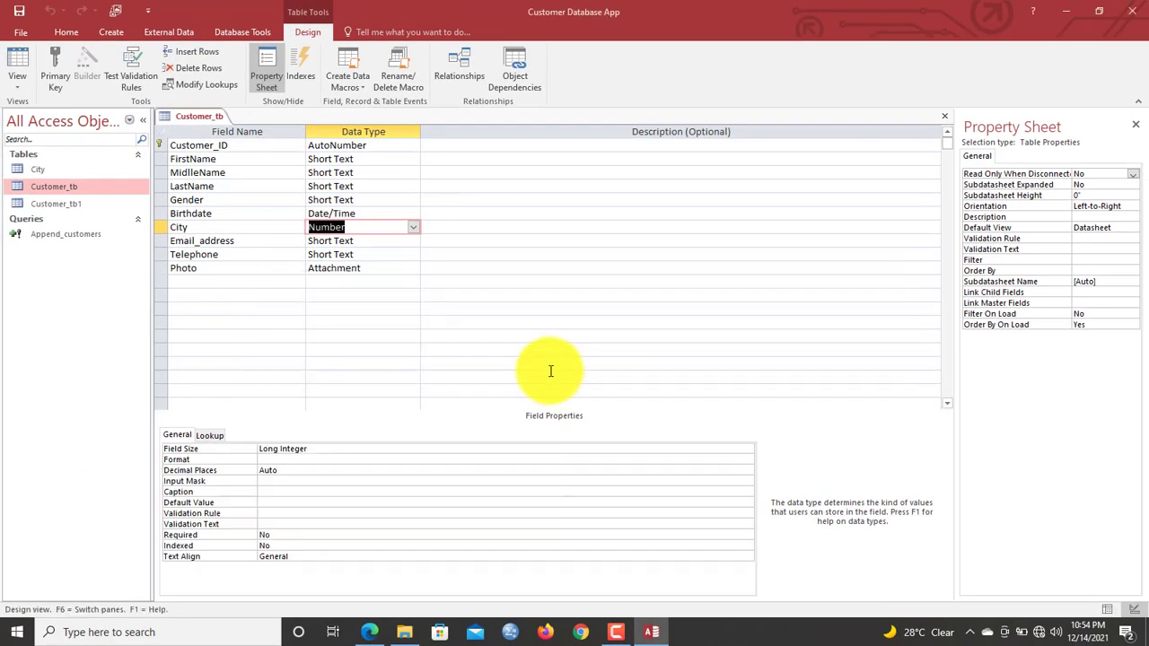
Switch Customer_tb to Datasheet View and set the City of the first three records to Accra, Accra and Takoradi
{"action": "left_click", "coordinate": [25, 74]}
{"action": "left_click", "coordinate": [633, 146]}
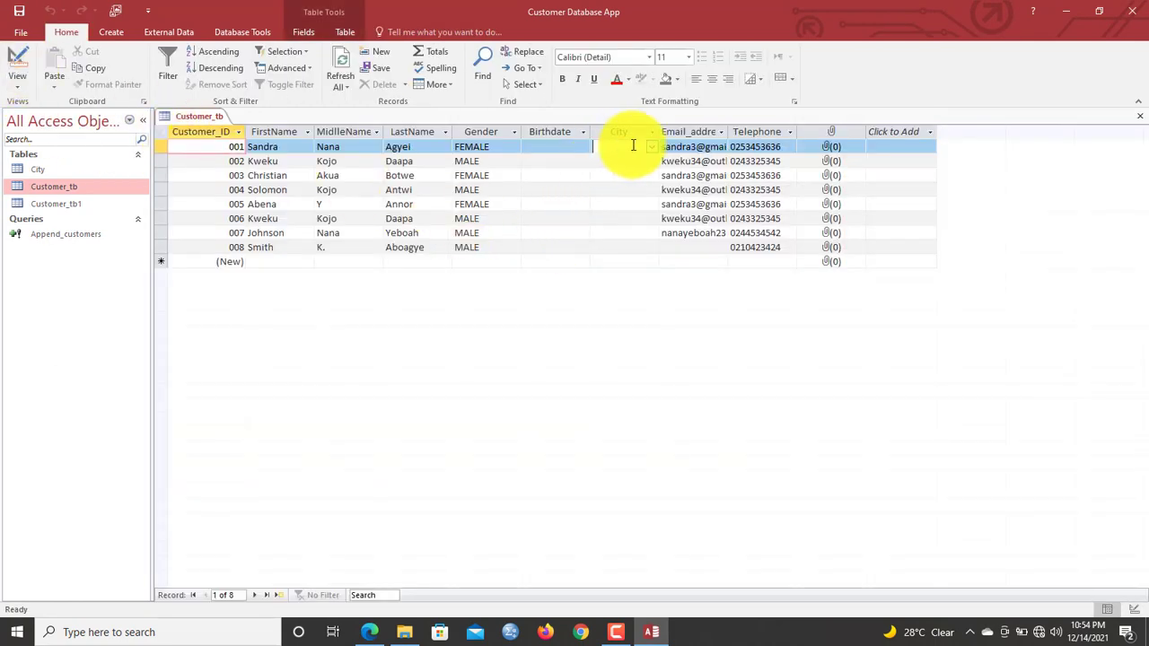
{"action": "left_click", "coordinate": [654, 146]}
{"action": "left_click", "coordinate": [633, 160]}
{"action": "left_click", "coordinate": [644, 162]}
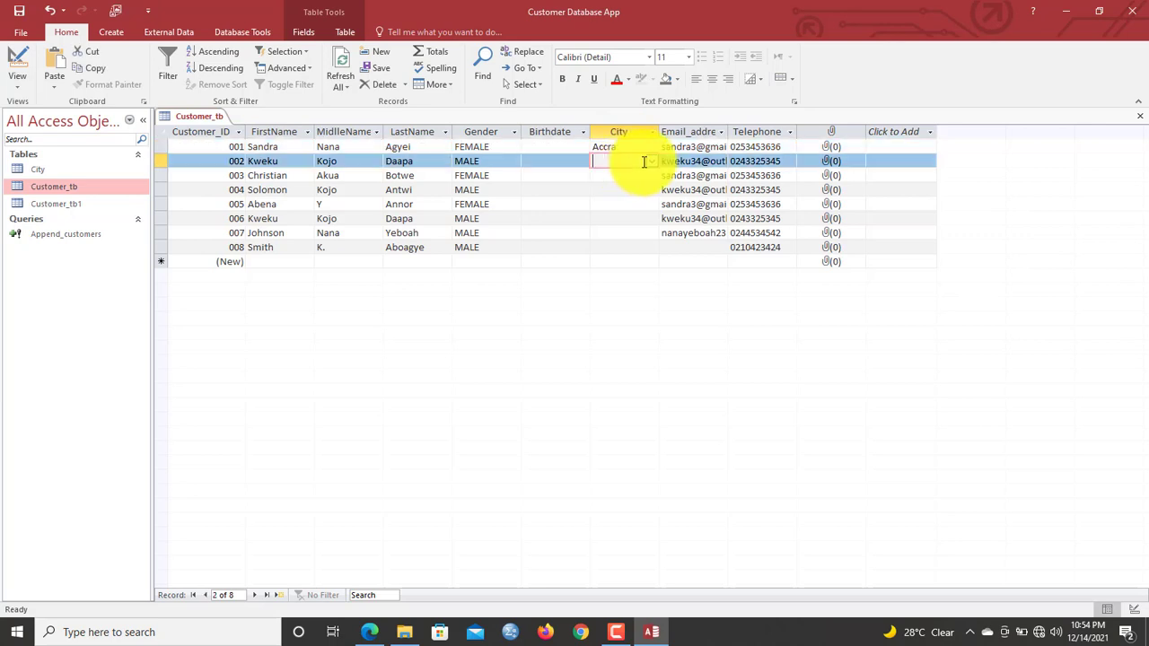
{"action": "left_click", "coordinate": [653, 162]}
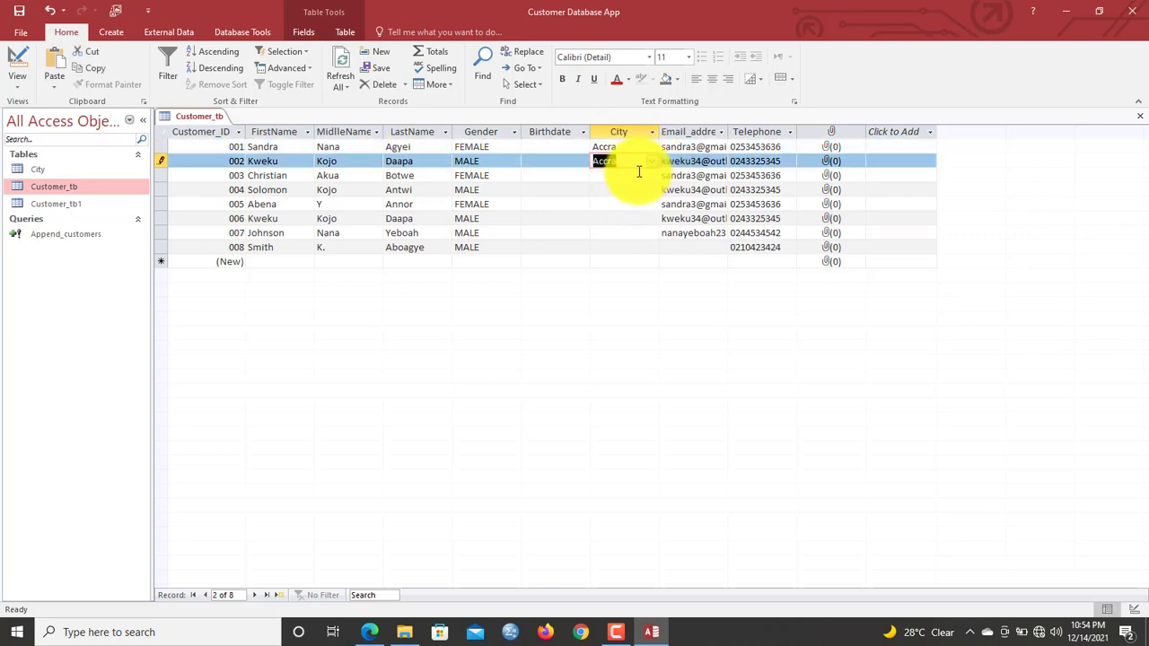
{"action": "left_click", "coordinate": [650, 175]}
{"action": "left_click", "coordinate": [618, 218]}
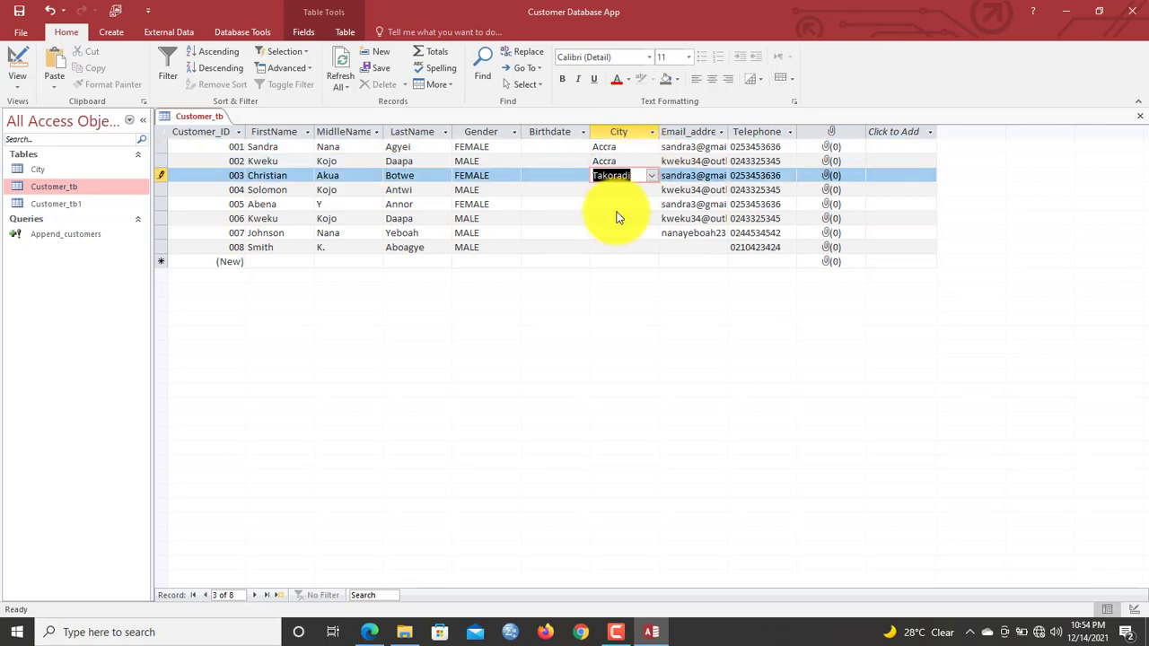
Add Techiman and Cape Coast as new City name records in the City table, and refresh the data
{"action": "double_click", "coordinate": [72, 170]}
{"action": "left_click", "coordinate": [269, 204]}
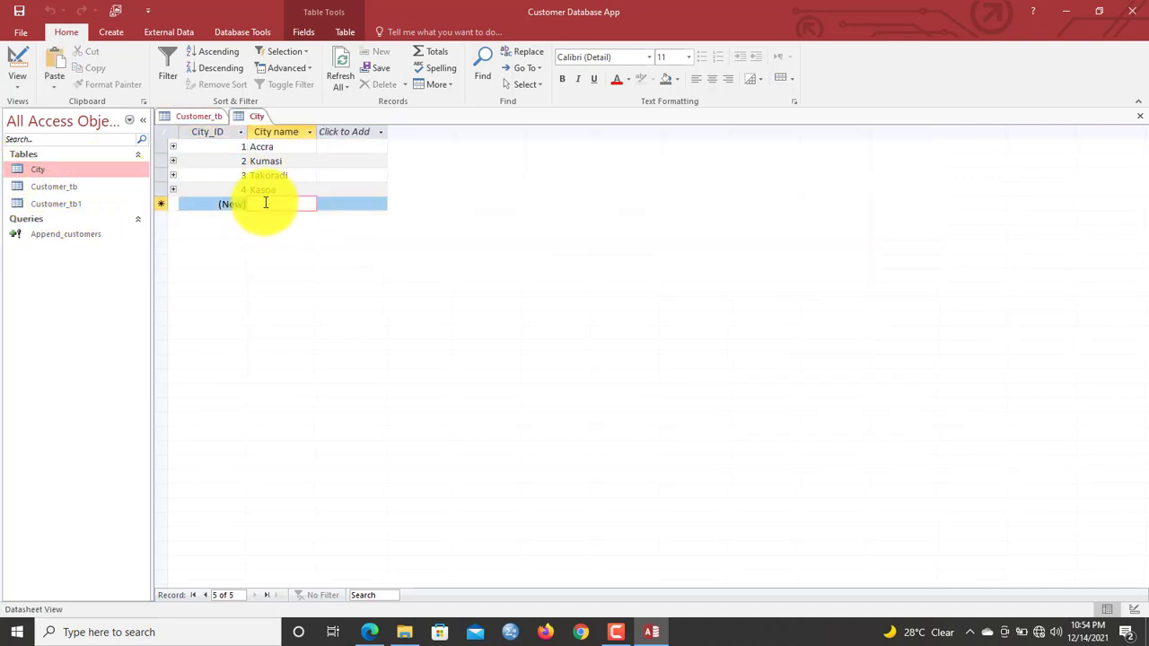
{"action": "type", "text": "Techiman"}
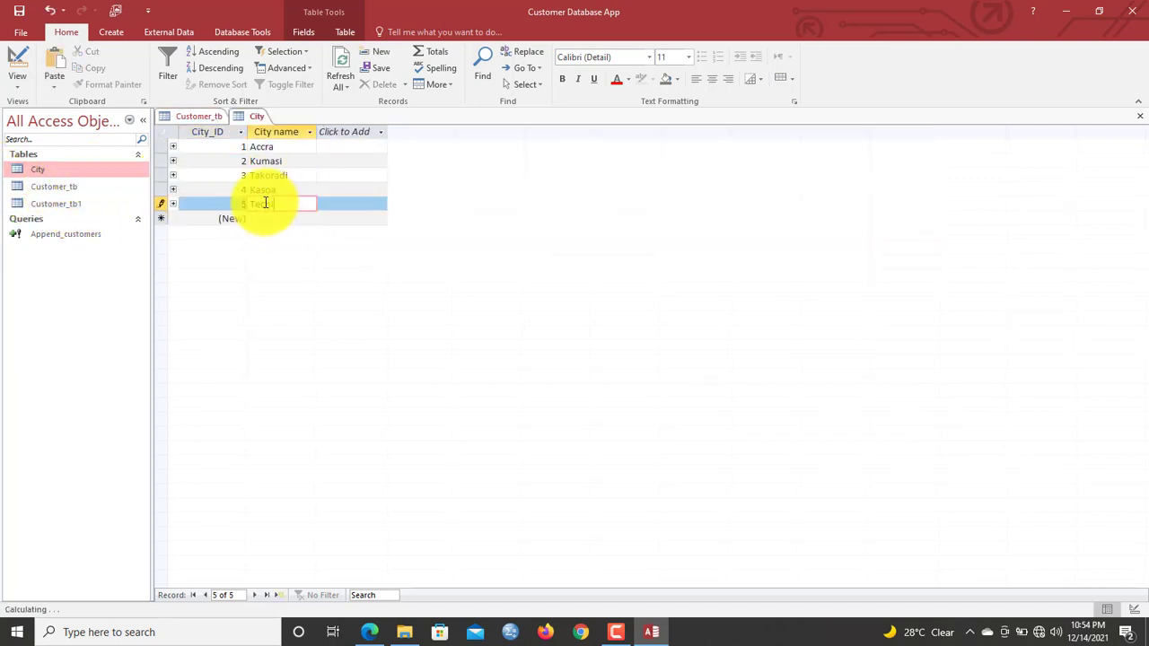
{"action": "left_click", "coordinate": [282, 219]}
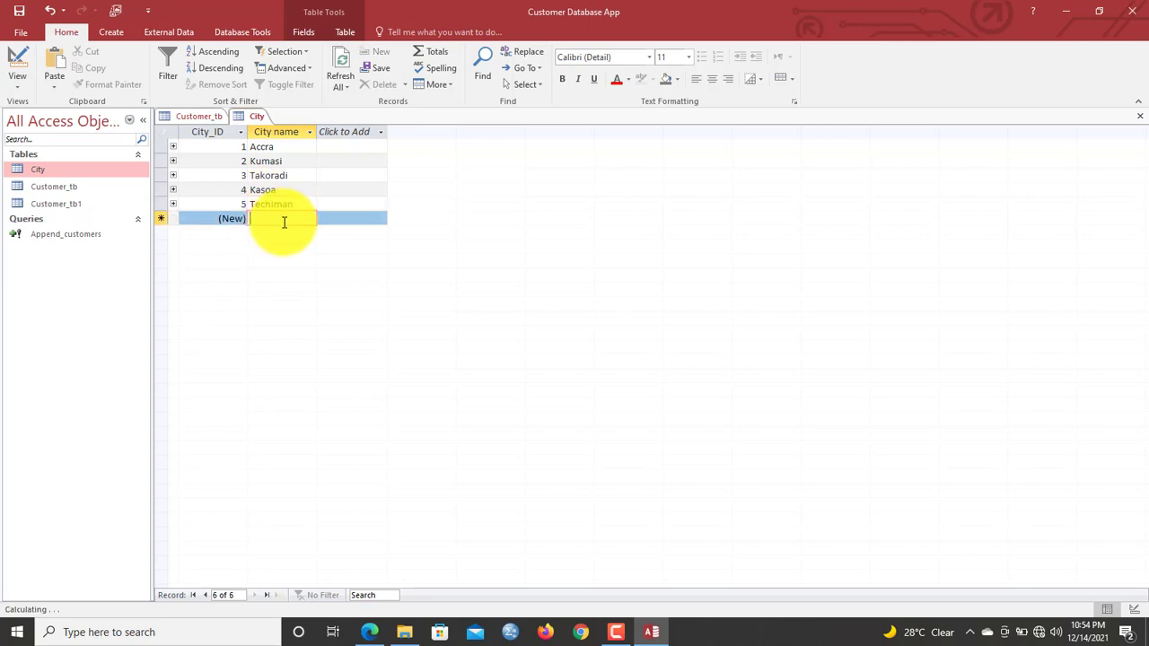
{"action": "type", "text": "Cape Coast"}
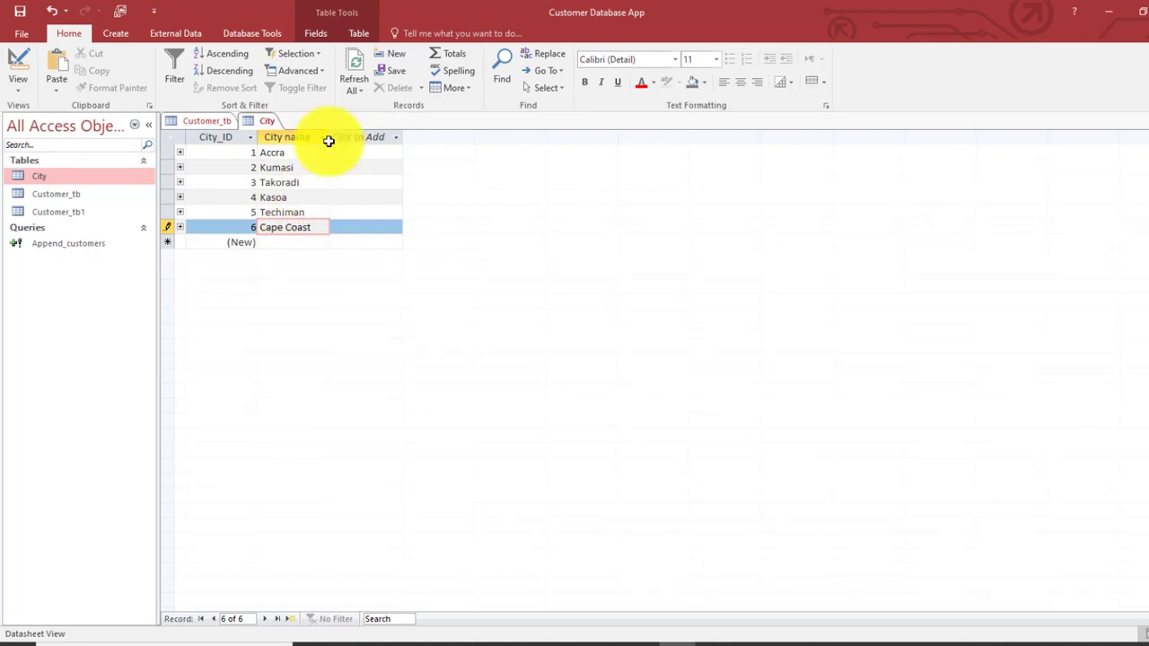
{"action": "left_click", "coordinate": [362, 70]}
Return to Customer_tb, refresh it, and set the City of the fourth record to Techiman and the fifth to Cape Coast
{"action": "left_click", "coordinate": [206, 120]}
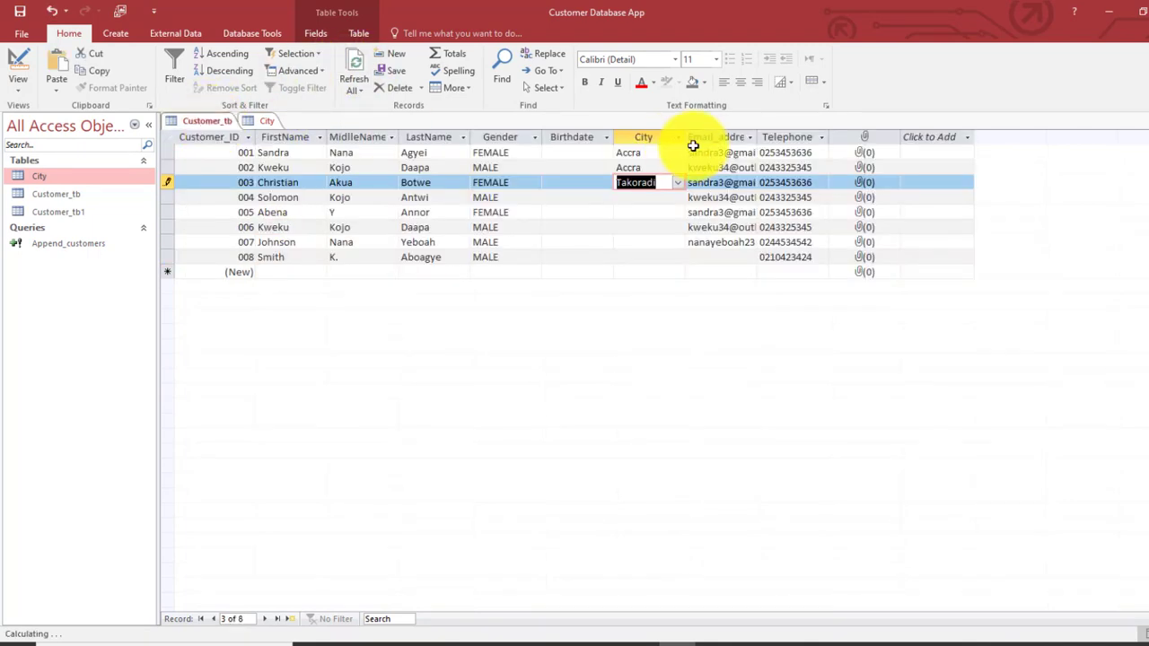
{"action": "left_click", "coordinate": [355, 61]}
{"action": "left_click", "coordinate": [666, 185]}
{"action": "left_click", "coordinate": [671, 199]}
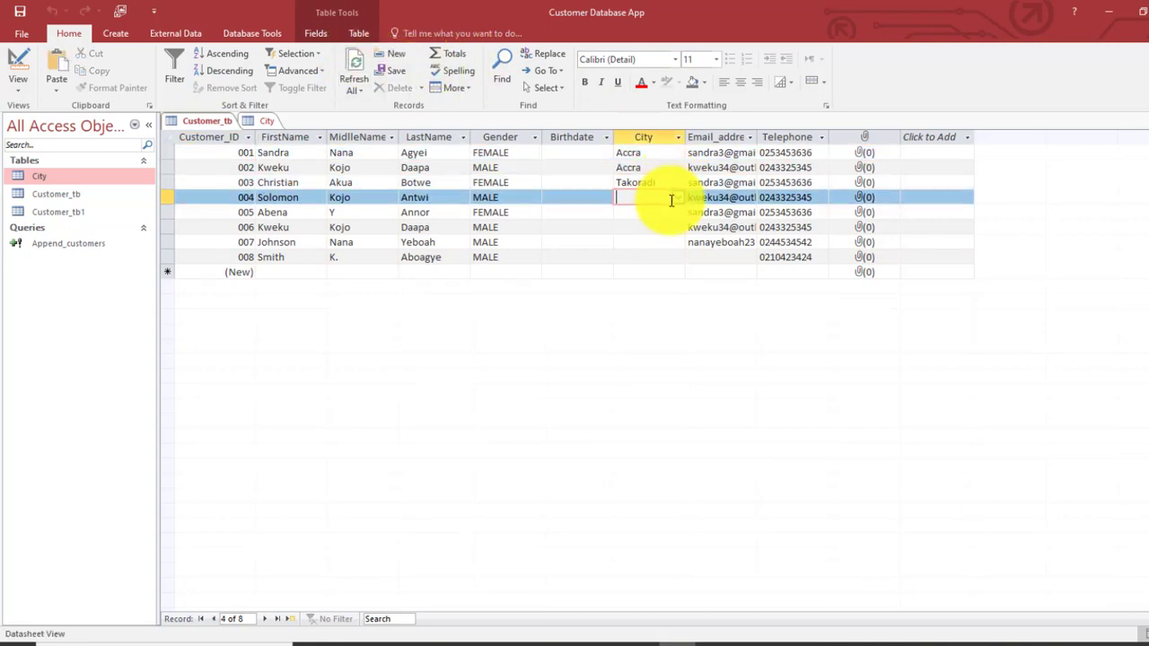
{"action": "left_click", "coordinate": [678, 198]}
{"action": "left_click", "coordinate": [661, 268]}
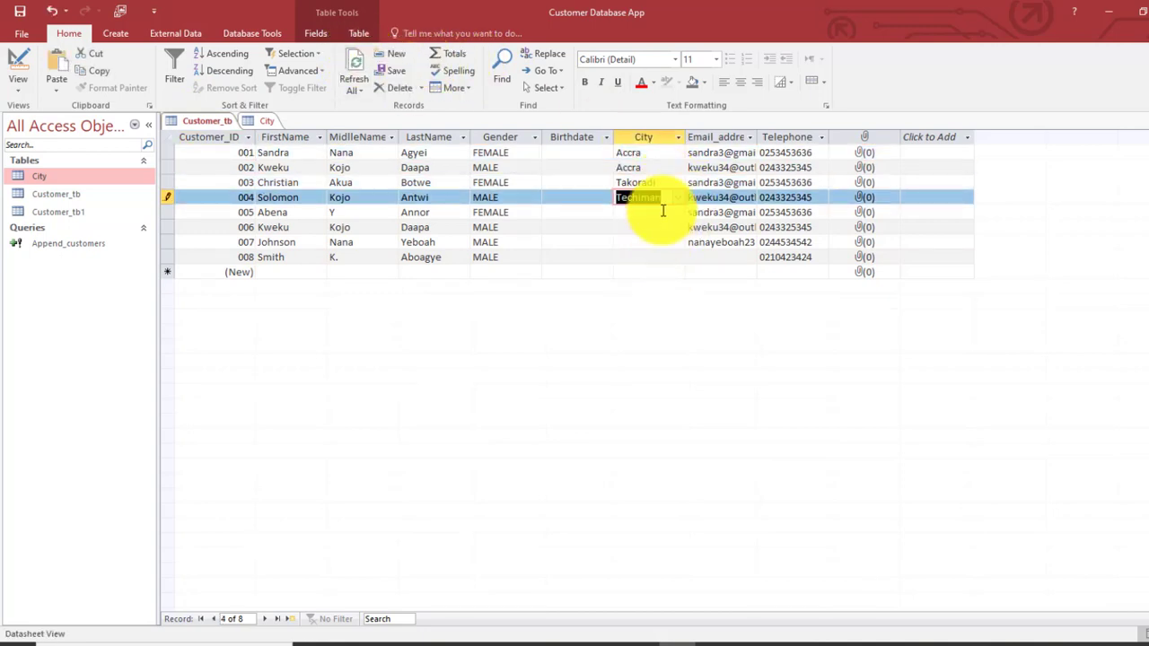
{"action": "left_click", "coordinate": [681, 210]}
{"action": "left_click", "coordinate": [682, 210]}
{"action": "left_click", "coordinate": [656, 300]}
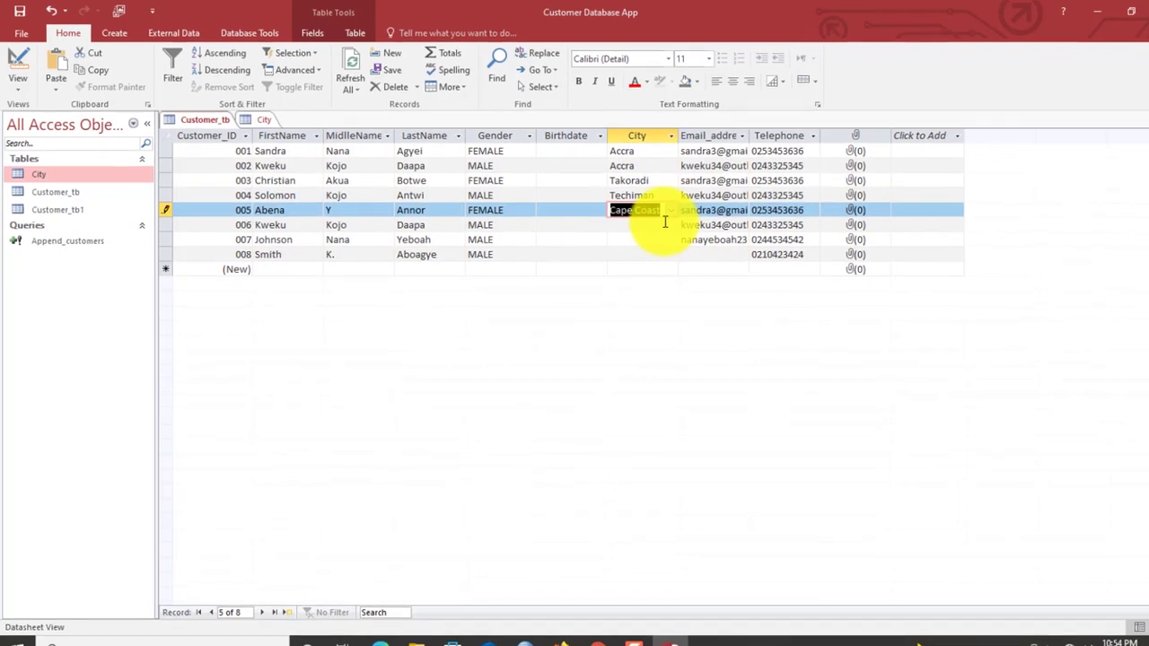
Set the City of the last three Customer_tb records to Kumasi, Techiman and Accra
{"action": "left_click", "coordinate": [666, 224]}
{"action": "left_click", "coordinate": [671, 225]}
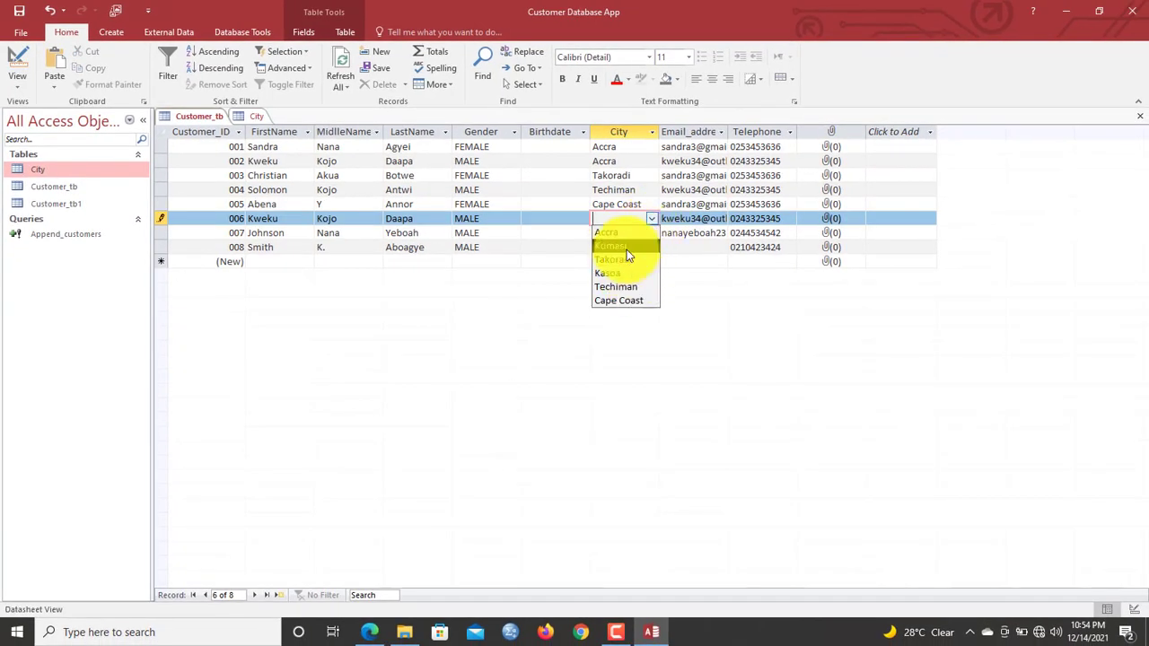
{"action": "left_click", "coordinate": [627, 250]}
{"action": "left_click", "coordinate": [635, 236]}
{"action": "left_click", "coordinate": [649, 233]}
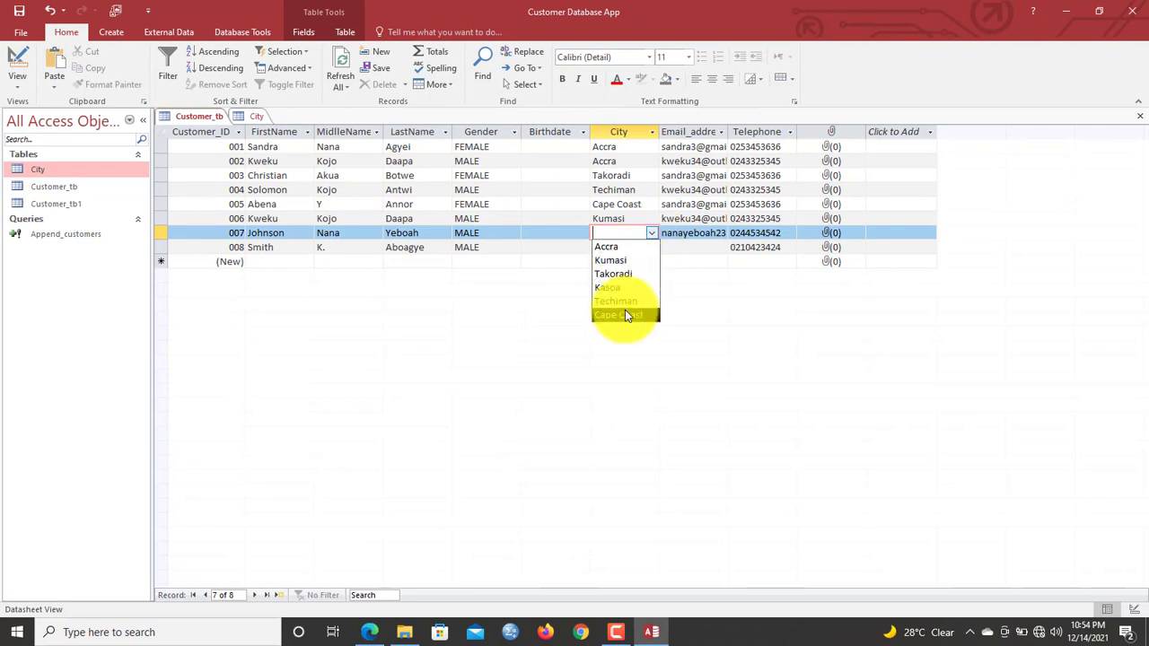
{"action": "left_click", "coordinate": [622, 301]}
{"action": "left_click", "coordinate": [638, 249]}
{"action": "left_click", "coordinate": [651, 246]}
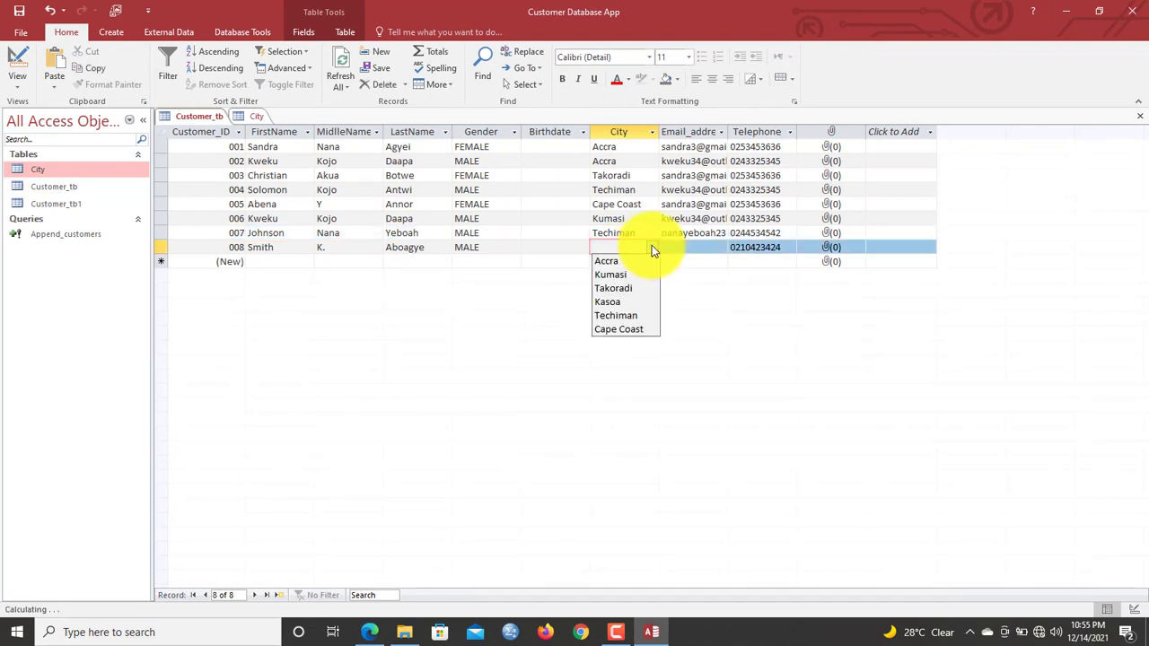
{"action": "left_click", "coordinate": [628, 260]}
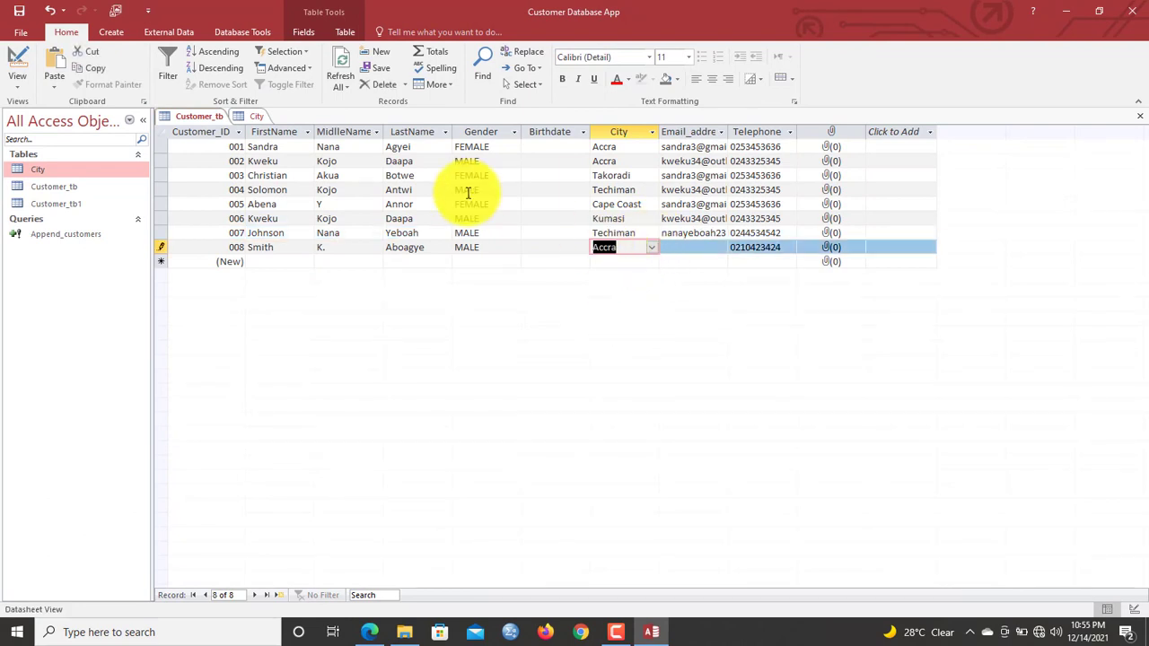
Refresh all the data and close both open tables
{"action": "left_click", "coordinate": [329, 71]}
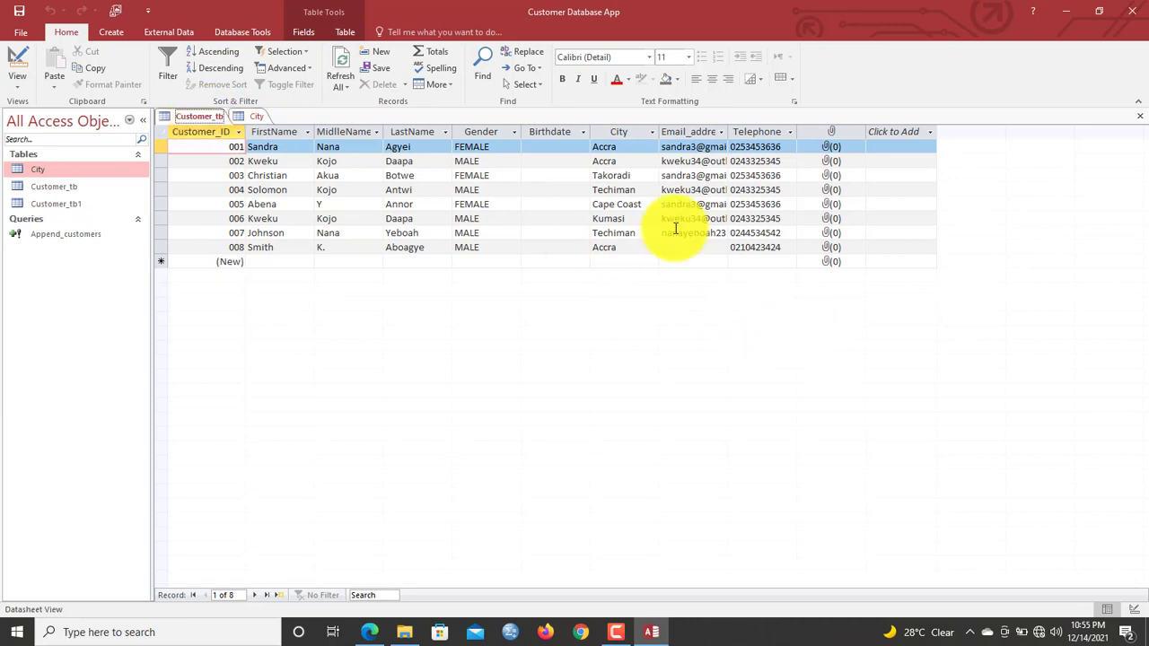
{"action": "right_click", "coordinate": [200, 117]}
{"action": "left_click", "coordinate": [254, 184]}
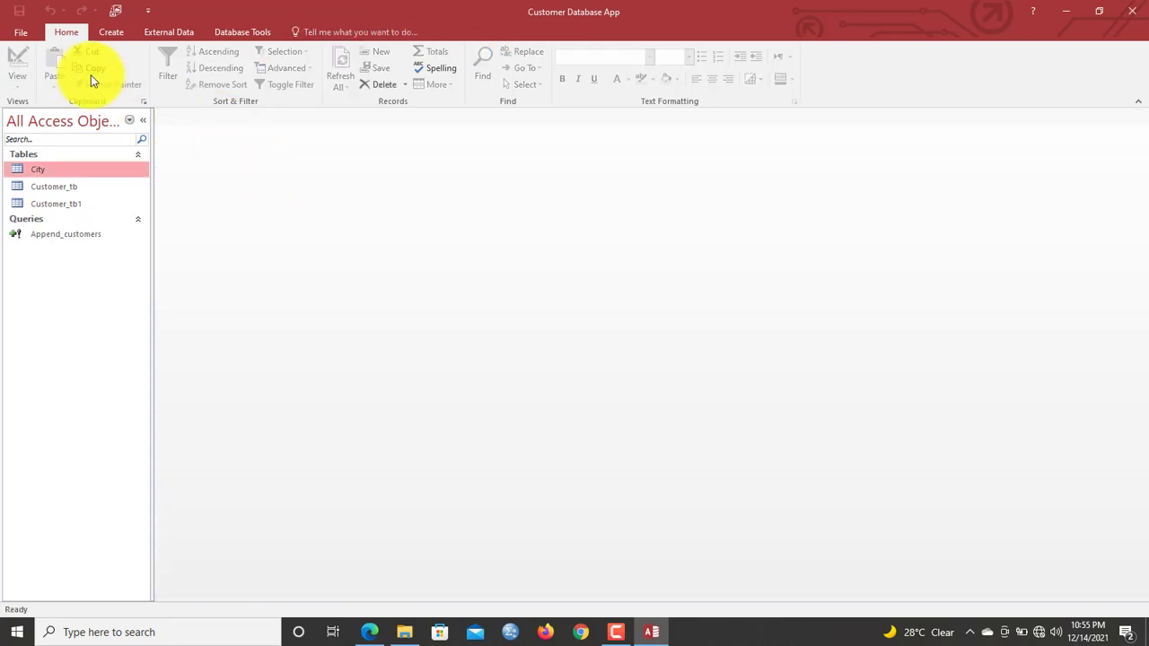
Open Customer_tb and use the Form Wizard to create a columnar form with all its fields, titled Customer_frm
{"action": "double_click", "coordinate": [56, 188]}
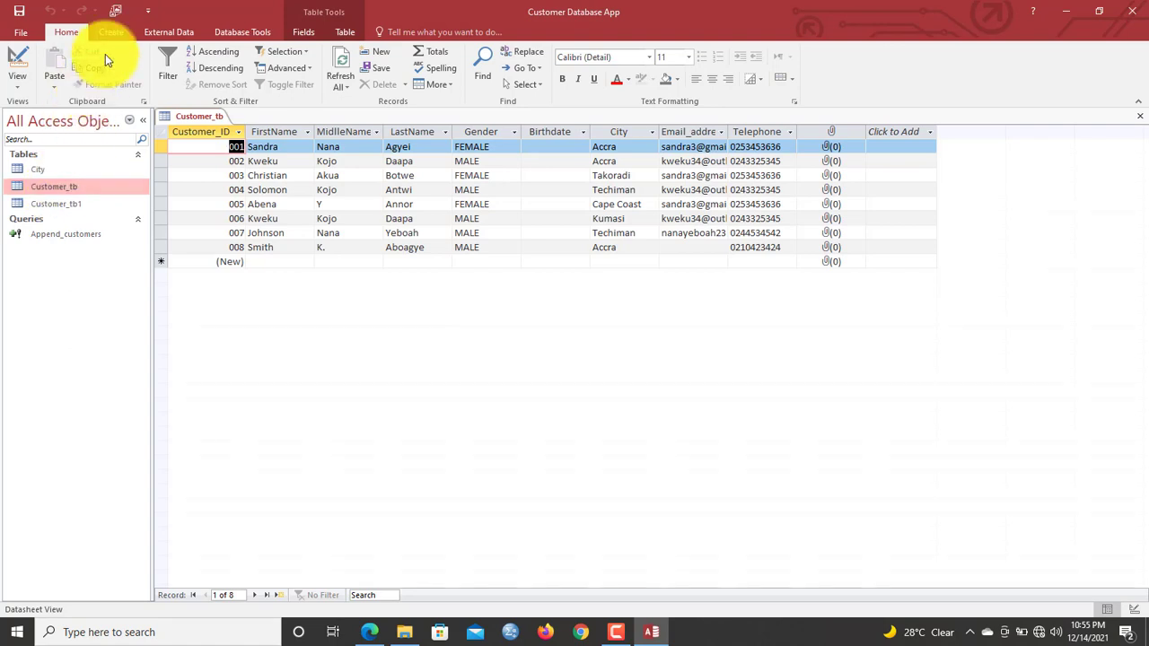
{"action": "left_click", "coordinate": [108, 31]}
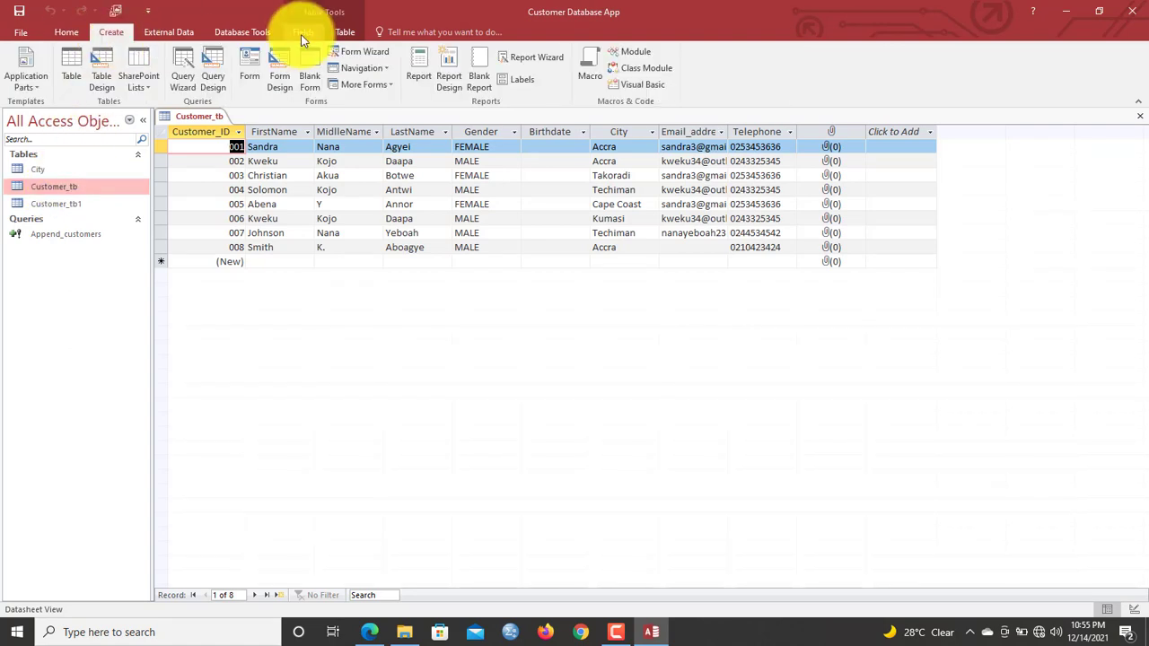
{"action": "left_click", "coordinate": [366, 52]}
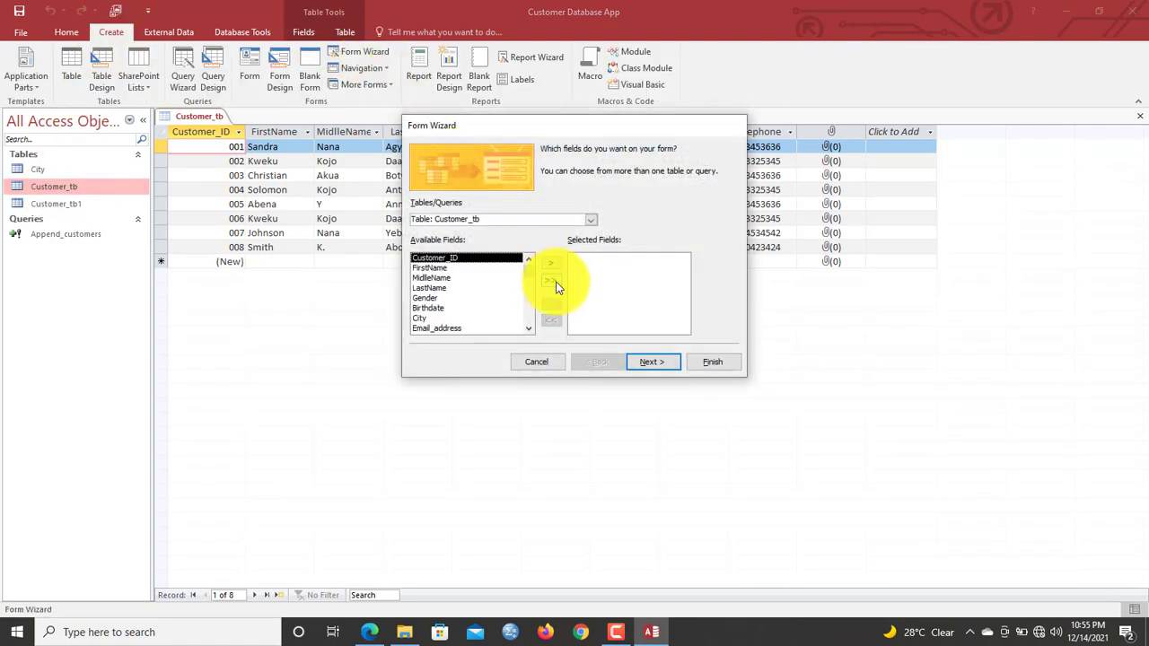
{"action": "left_click", "coordinate": [554, 283]}
{"action": "left_click", "coordinate": [662, 366]}
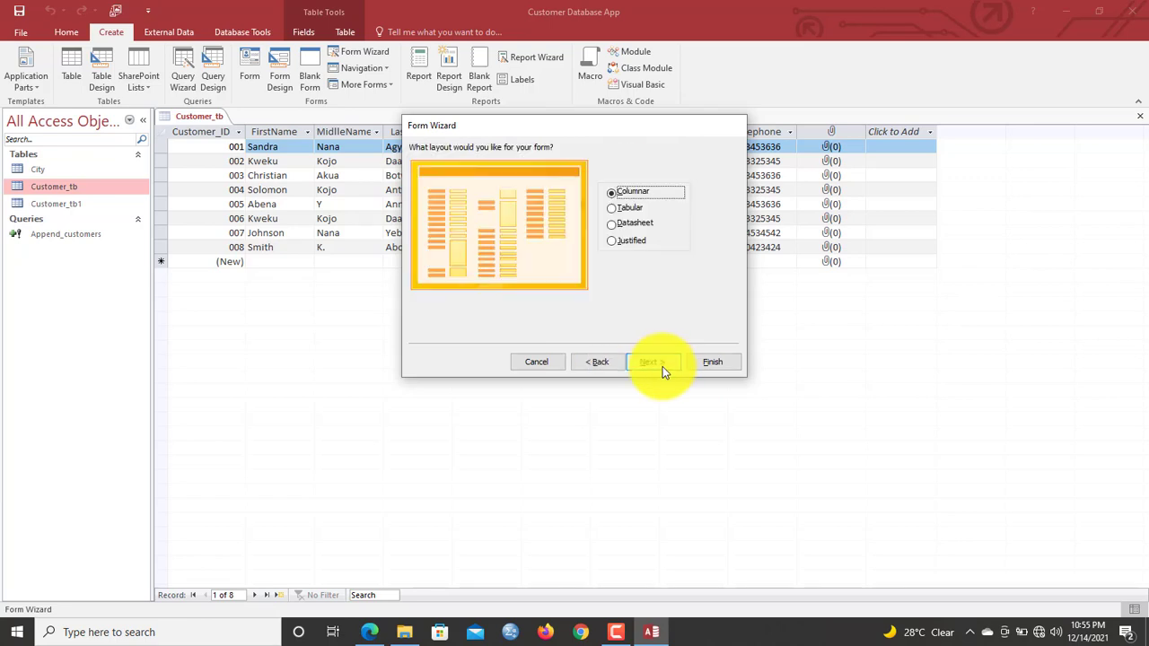
{"action": "left_click", "coordinate": [656, 364]}
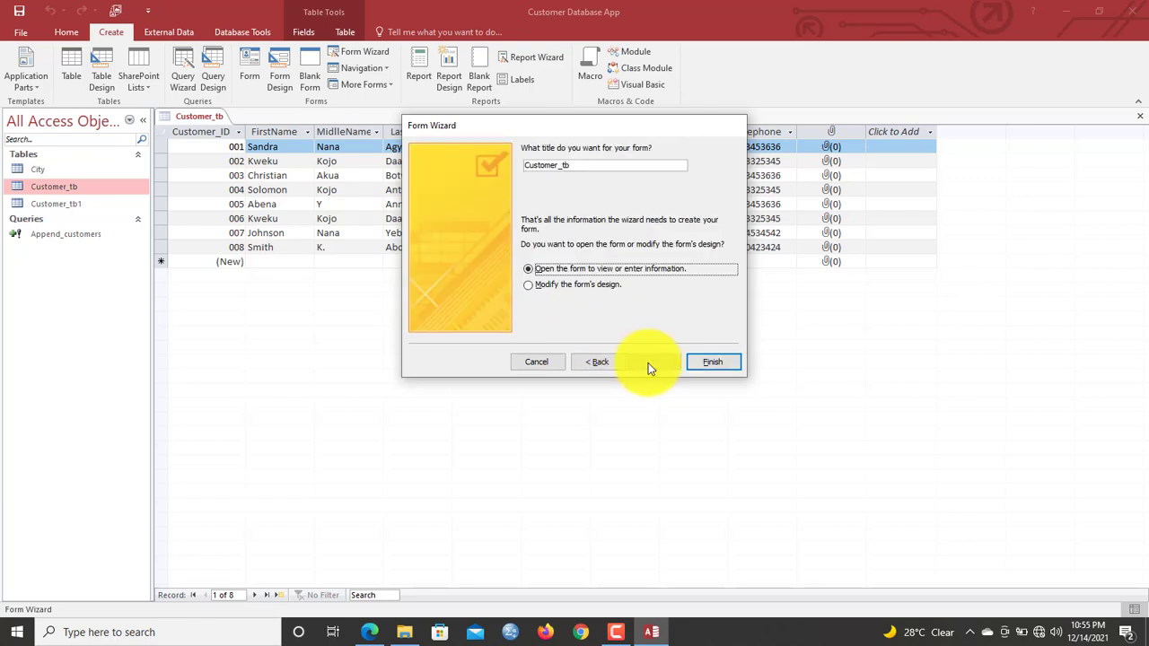
{"action": "double_click", "coordinate": [589, 165]}
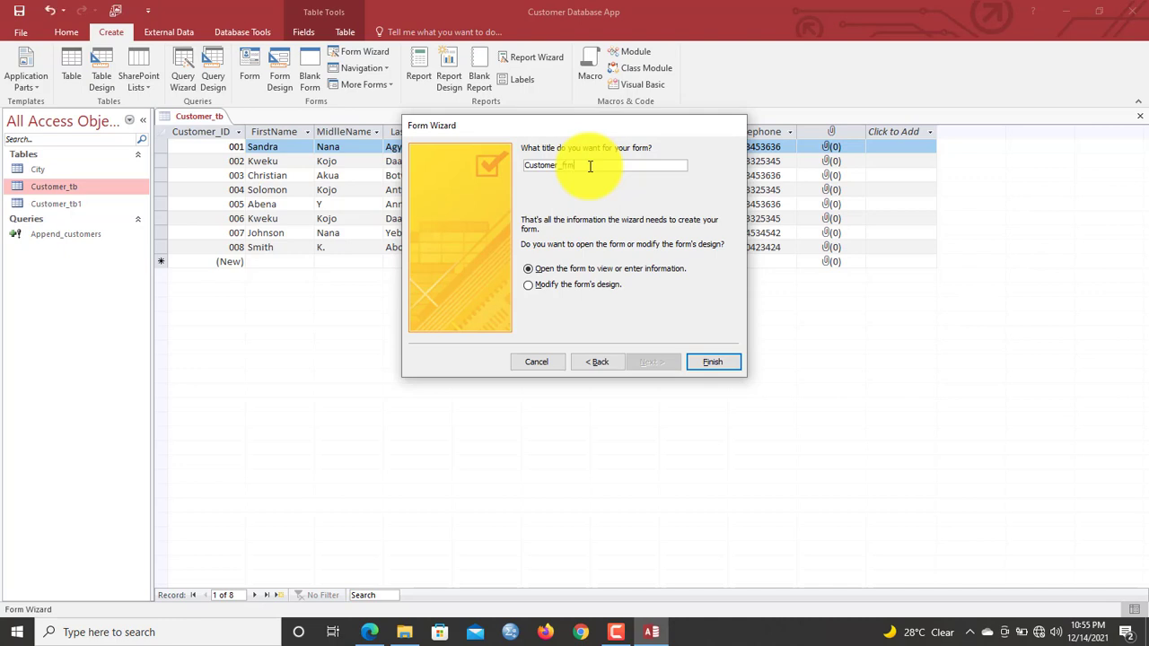
{"action": "left_click", "coordinate": [723, 373]}
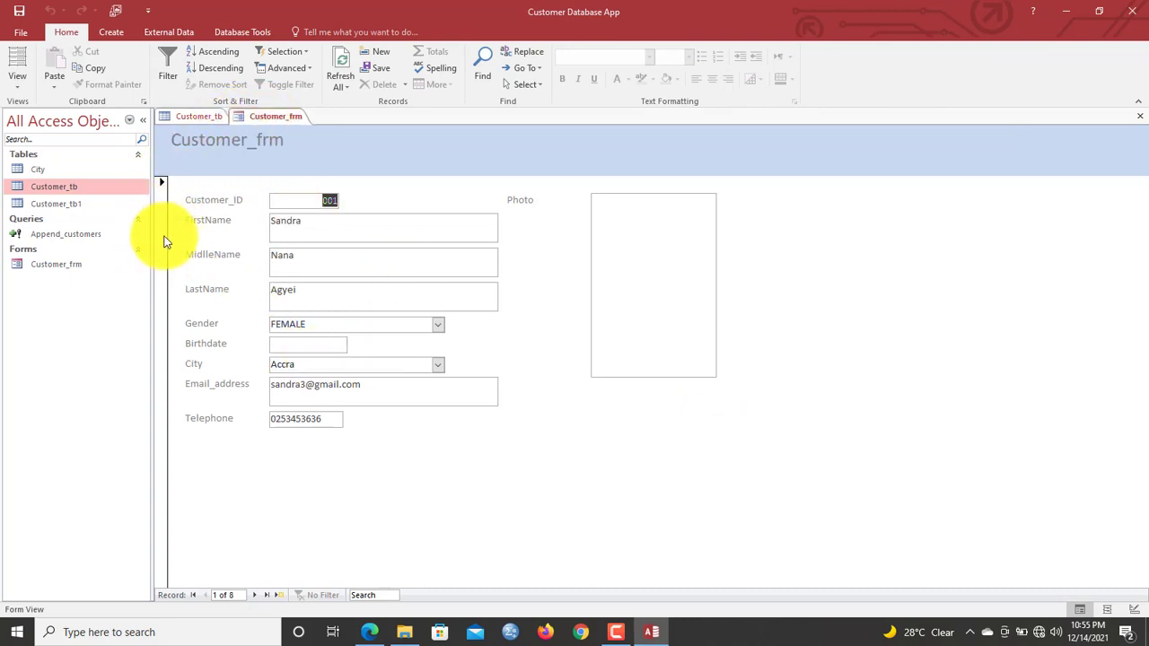
Switch Customer_frm to Design View and set the form's Record Selectors property to No
{"action": "right_click", "coordinate": [274, 122]}
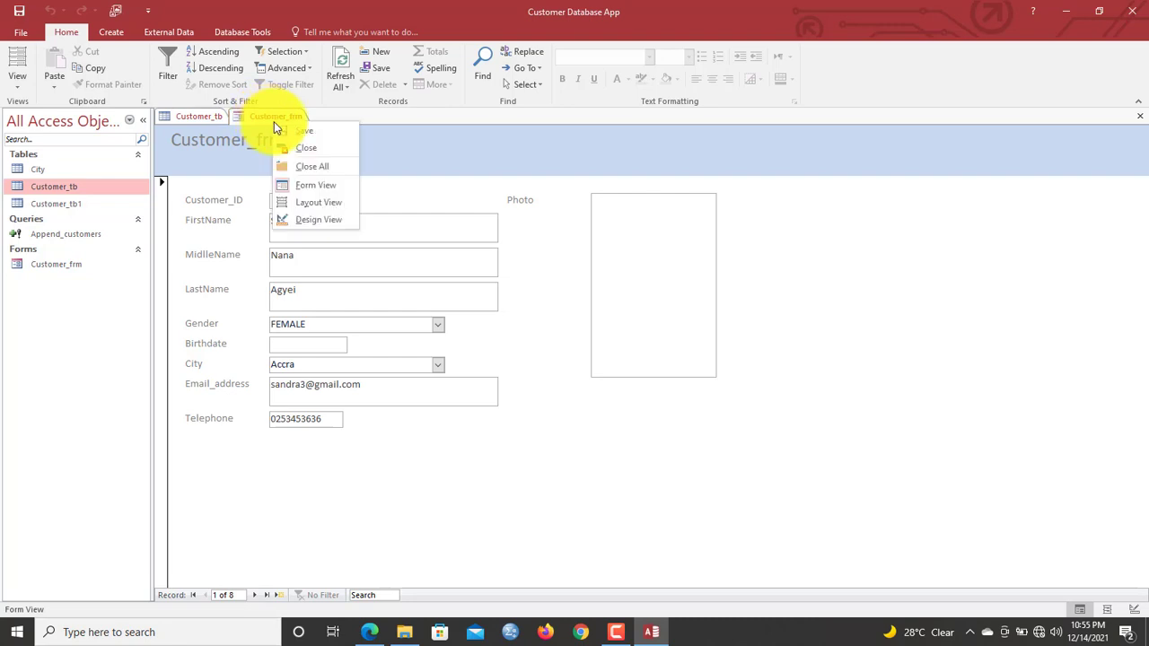
{"action": "left_click", "coordinate": [176, 172]}
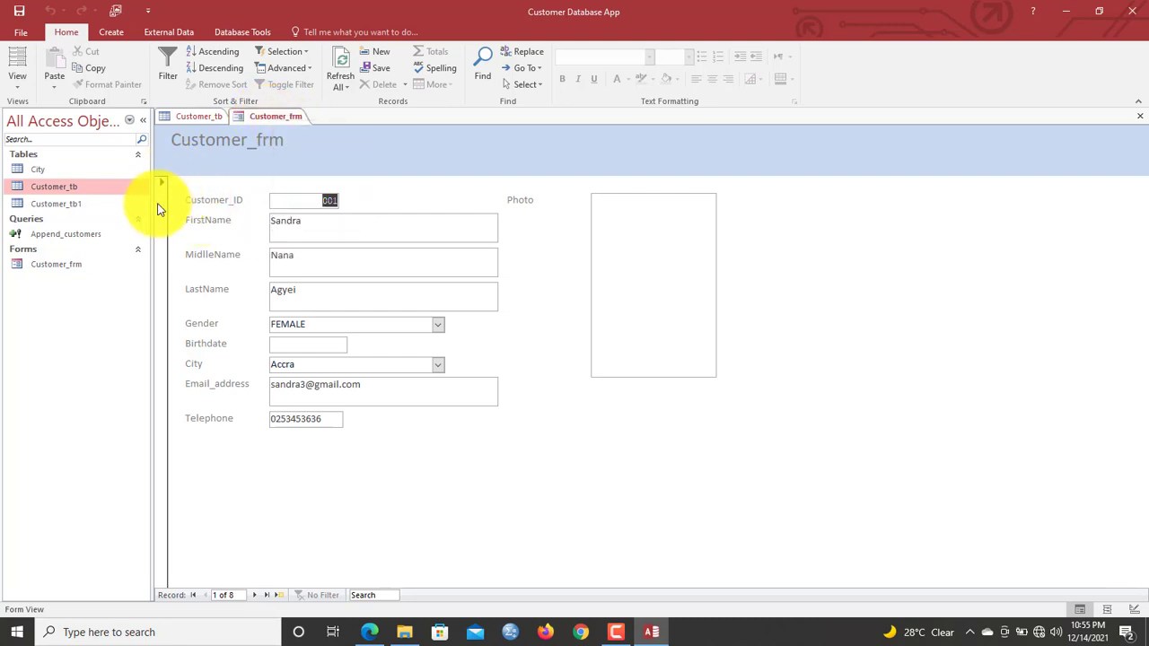
{"action": "left_click", "coordinate": [158, 201]}
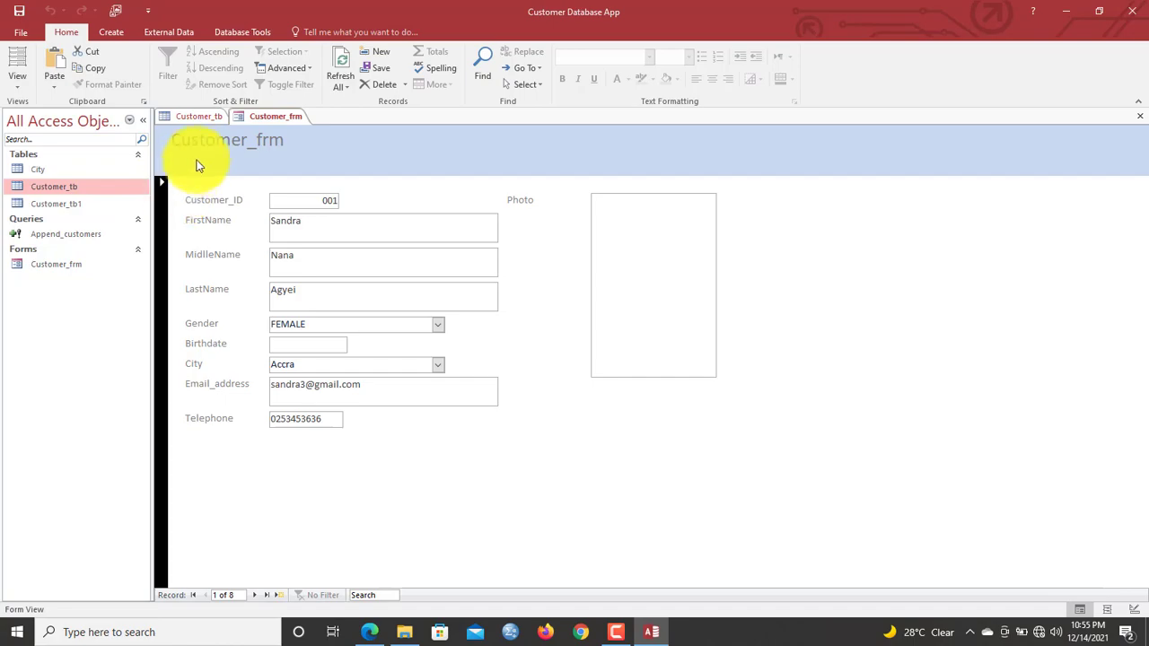
{"action": "right_click", "coordinate": [208, 162]}
{"action": "left_click", "coordinate": [238, 196]}
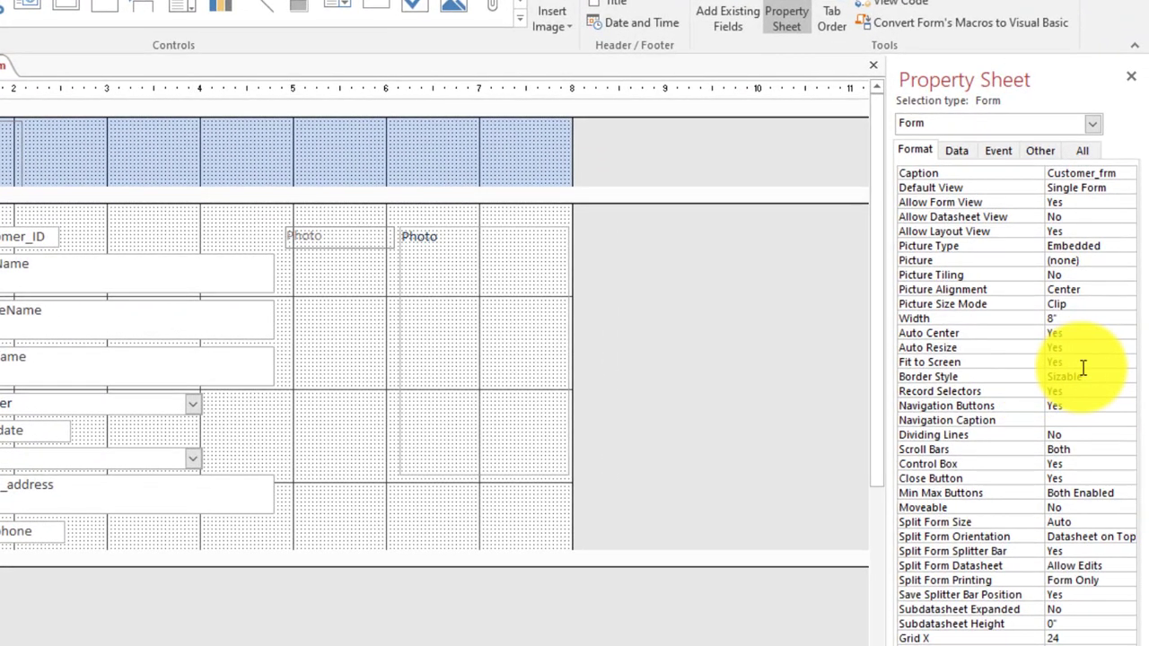
{"action": "left_click", "coordinate": [1093, 377]}
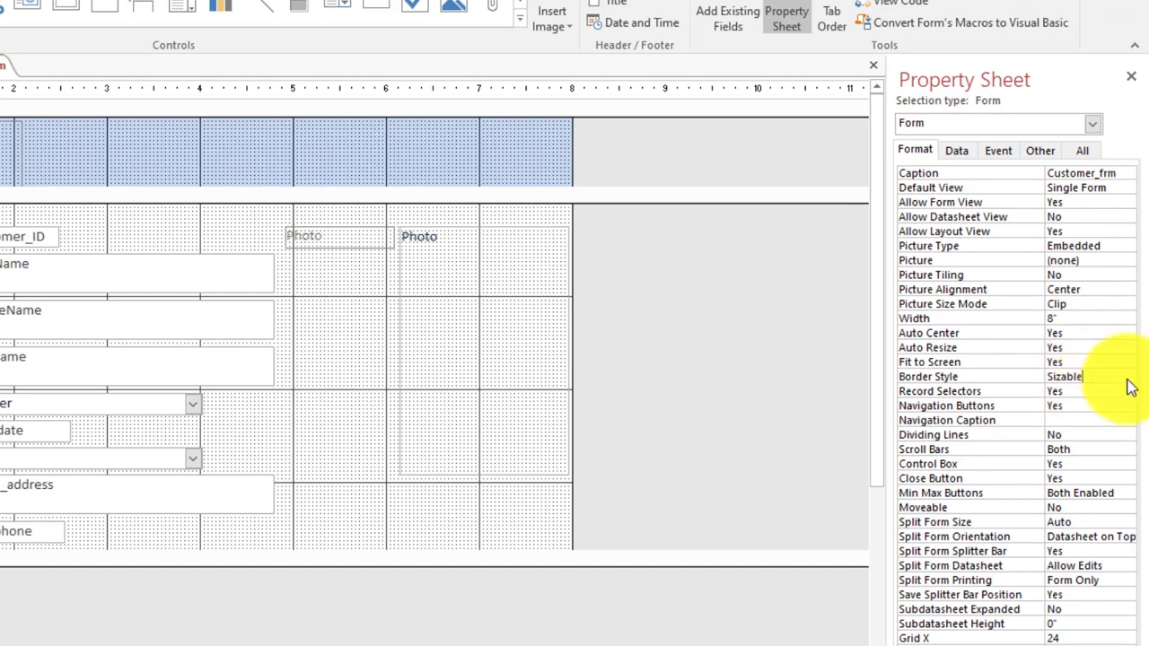
{"action": "left_click", "coordinate": [1130, 379]}
{"action": "left_click", "coordinate": [1092, 380]}
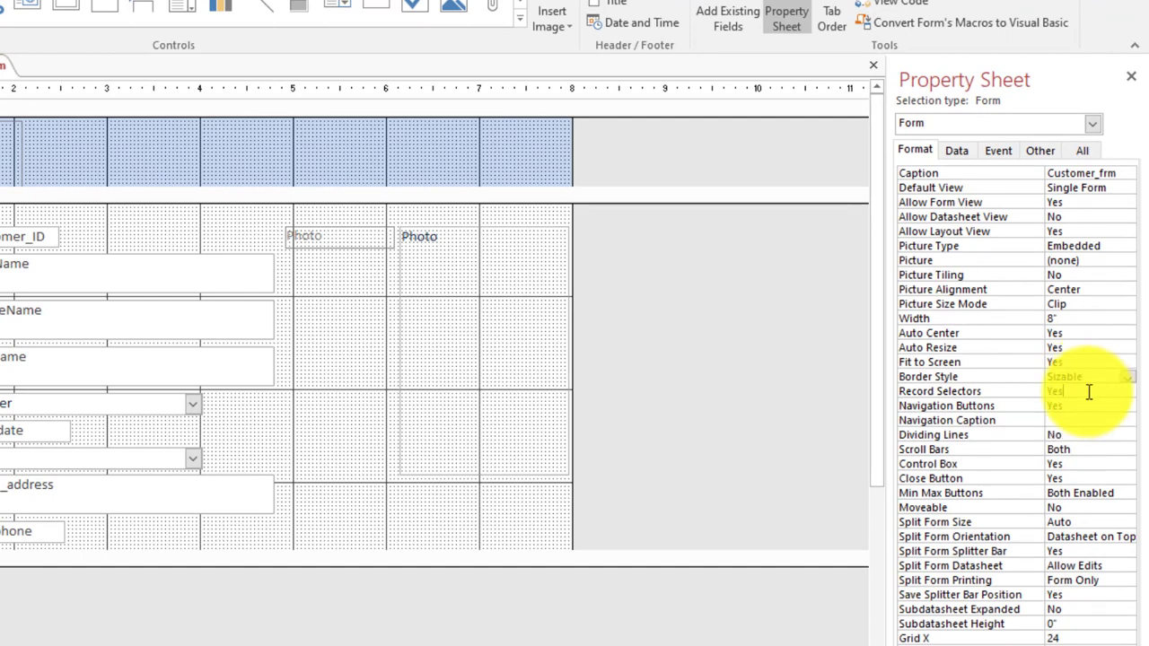
{"action": "left_click", "coordinate": [1126, 392]}
{"action": "left_click", "coordinate": [1064, 419]}
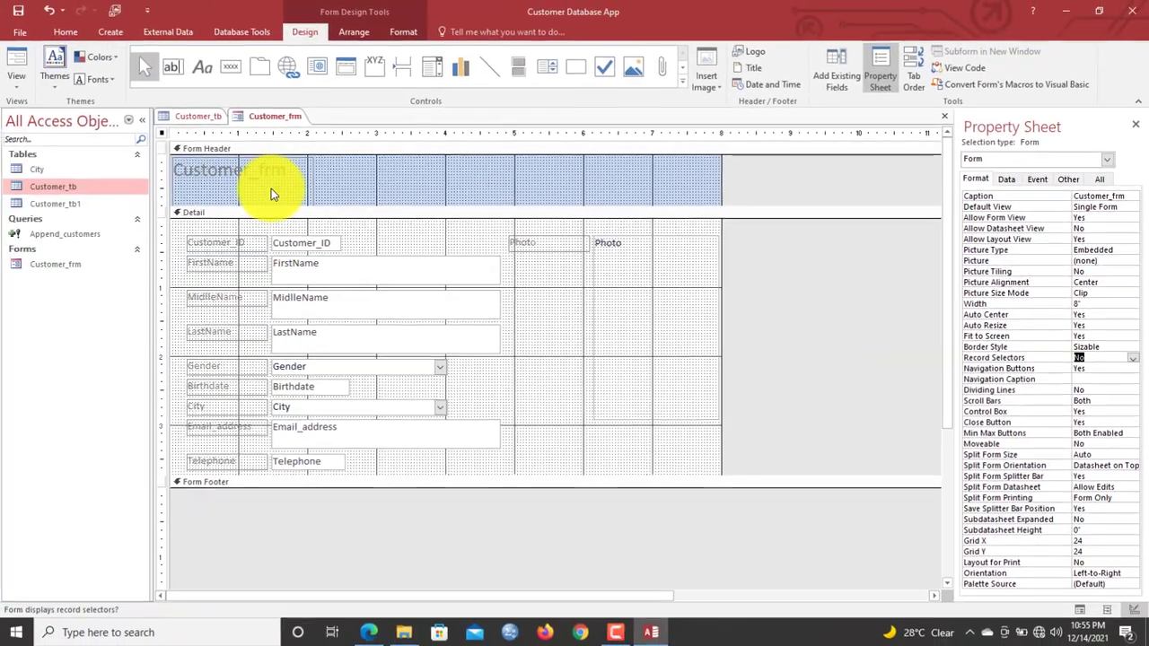
Delete the Customer_frm title label from the form header and reduce the header to a narrow band
{"action": "left_click", "coordinate": [96, 173]}
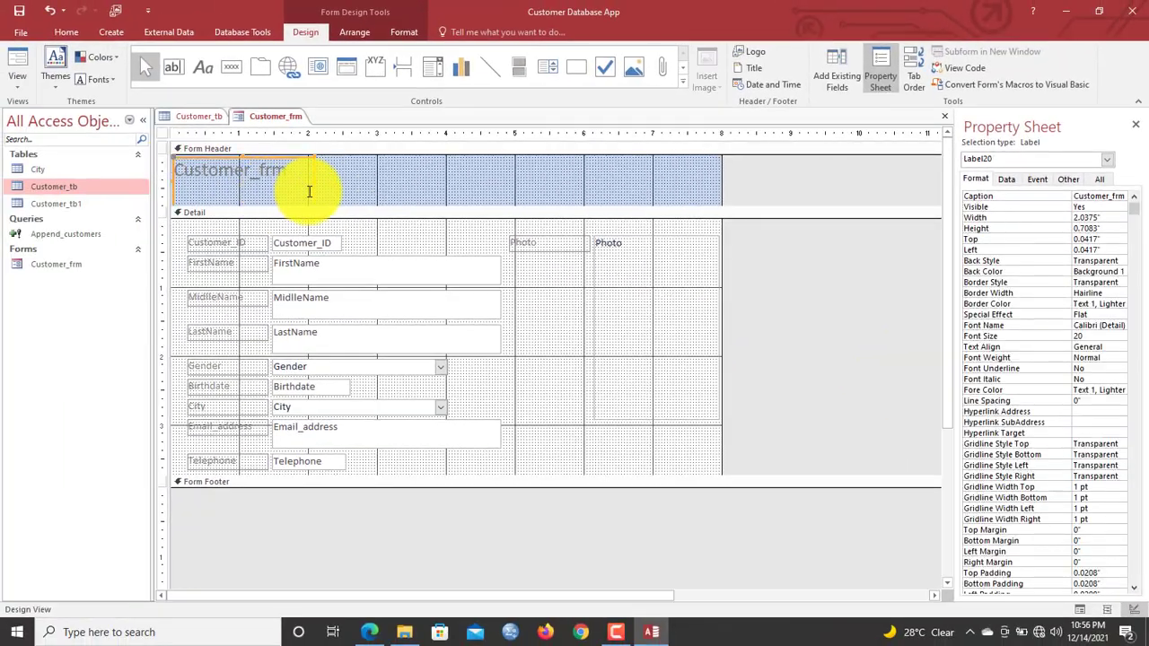
{"action": "key", "text": "Delete"}
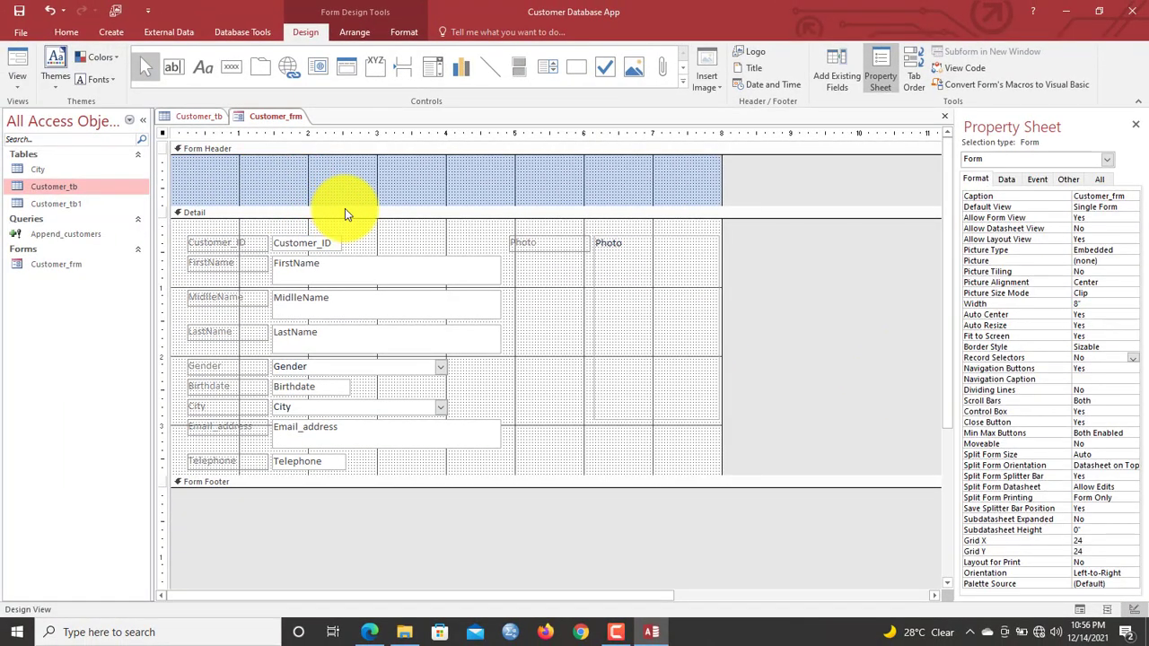
{"action": "left_click", "coordinate": [346, 206]}
{"action": "left_click", "coordinate": [339, 206]}
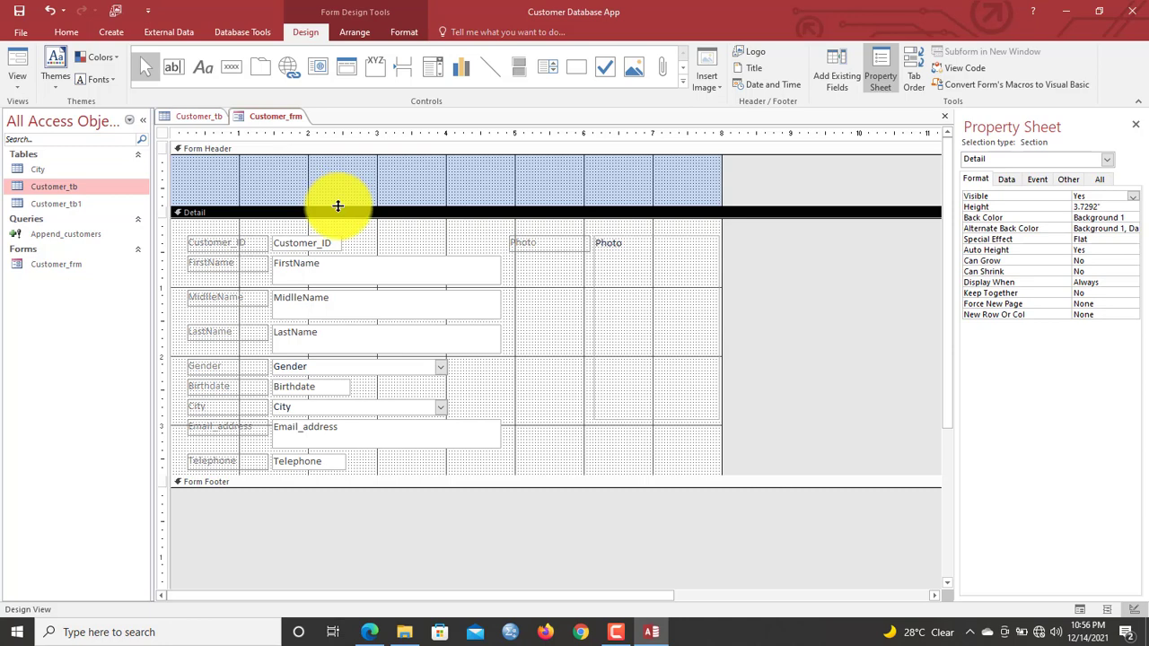
{"action": "left_click_drag", "start_coordinate": [339, 206], "coordinate": [346, 178]}
Shorten the Photo attachment box to about 1.71" high and move its label directly above it
{"action": "left_click", "coordinate": [623, 321]}
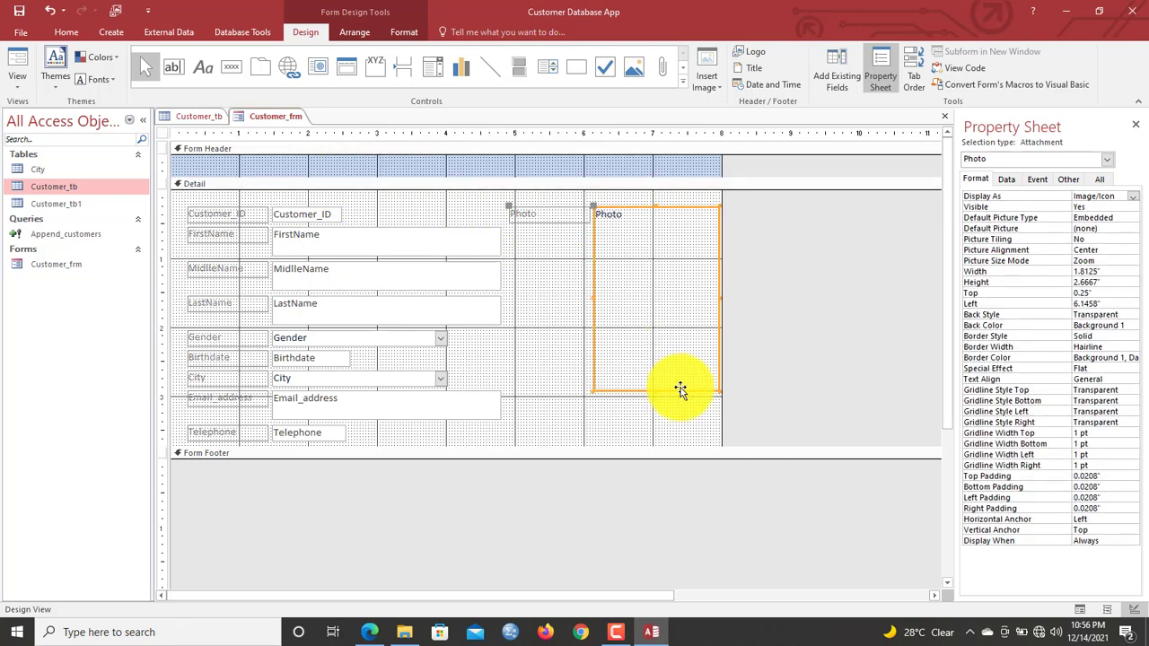
{"action": "left_click_drag", "start_coordinate": [655, 391], "coordinate": [665, 325]}
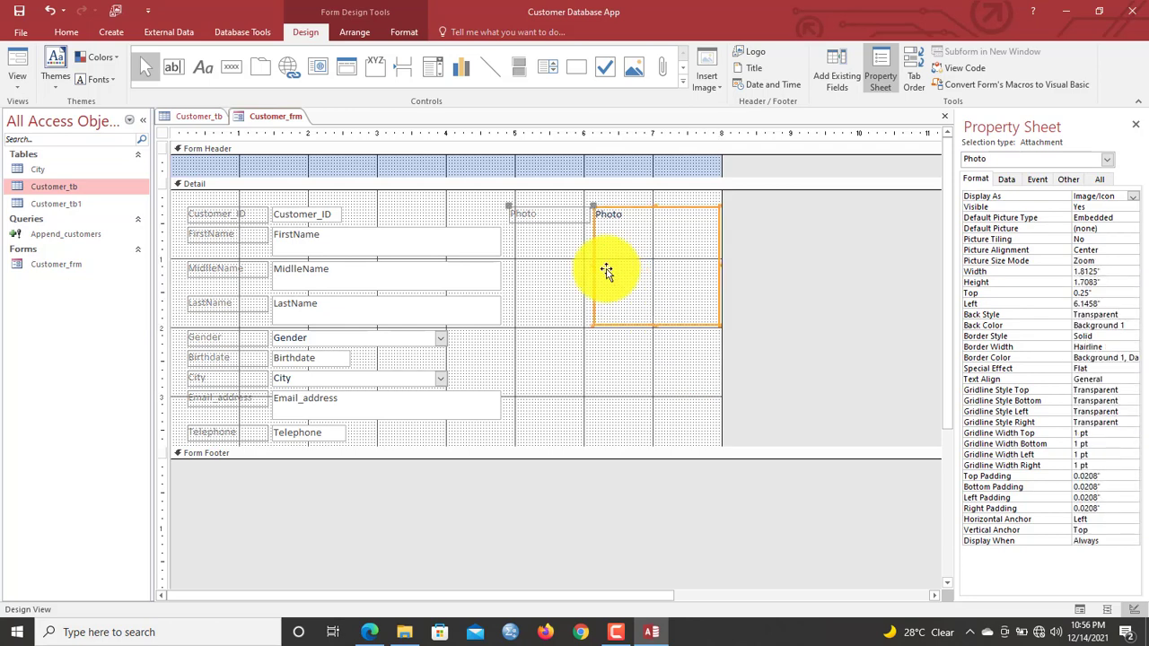
{"action": "left_click", "coordinate": [560, 215]}
{"action": "left_click_drag", "start_coordinate": [508, 206], "coordinate": [592, 189]}
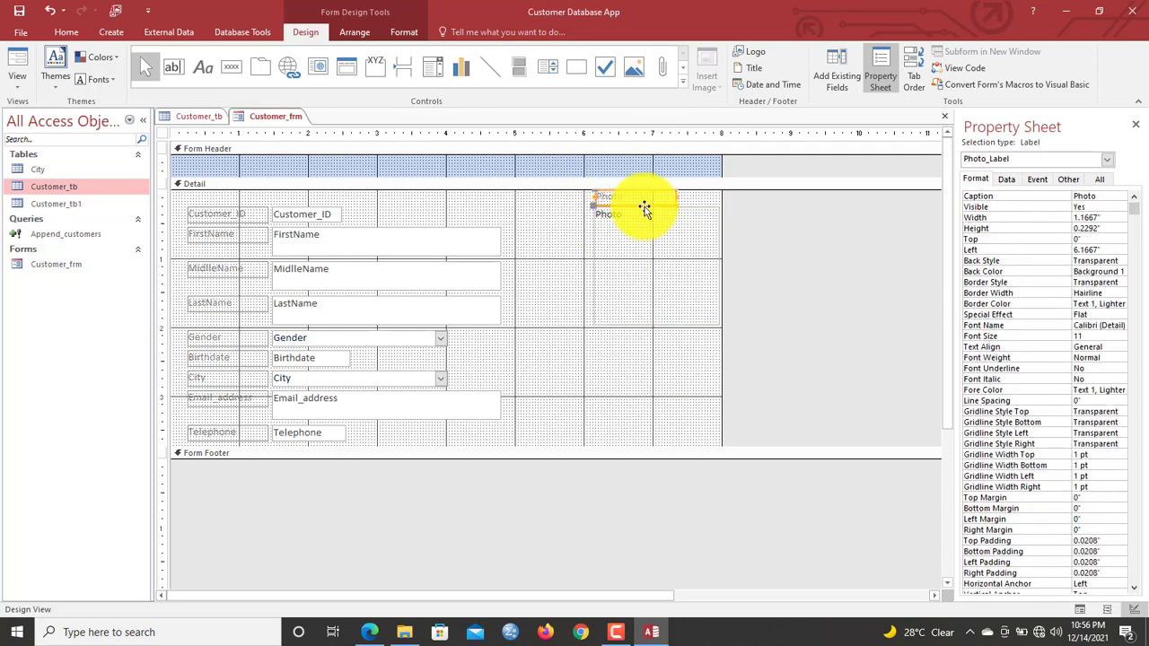
Select the Photo label together with its attachment box and size both to the widest
{"action": "left_click", "coordinate": [642, 258], "text": "shift"}
{"action": "right_click", "coordinate": [643, 257]}
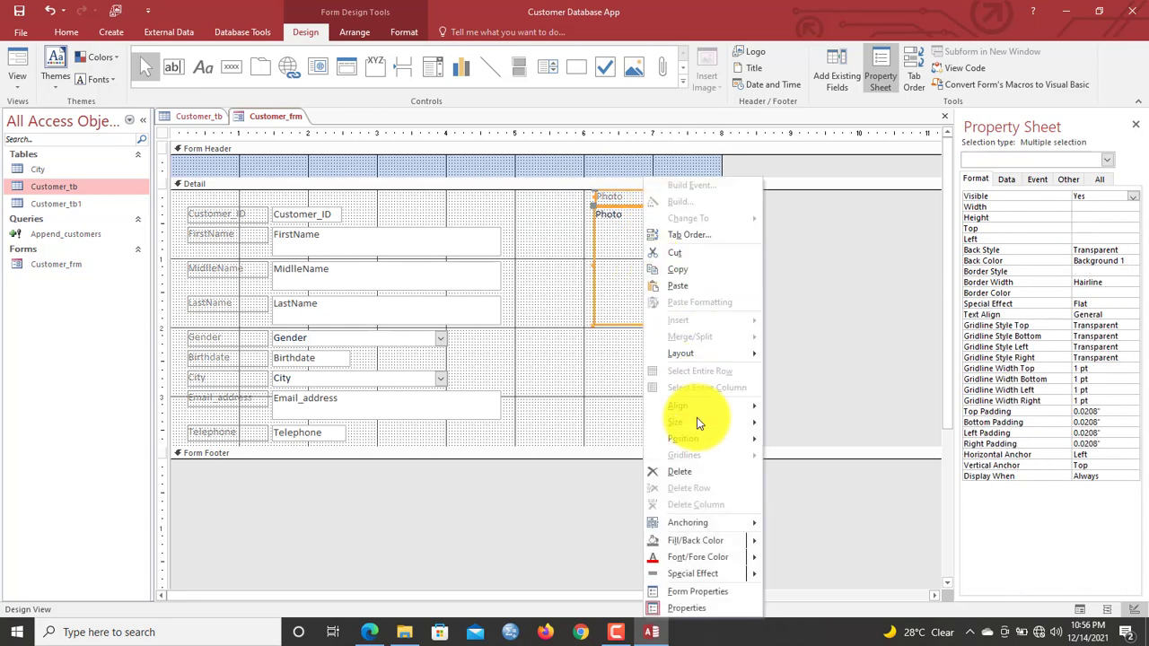
{"action": "mouse_move", "coordinate": [700, 424]}
{"action": "left_click", "coordinate": [809, 490]}
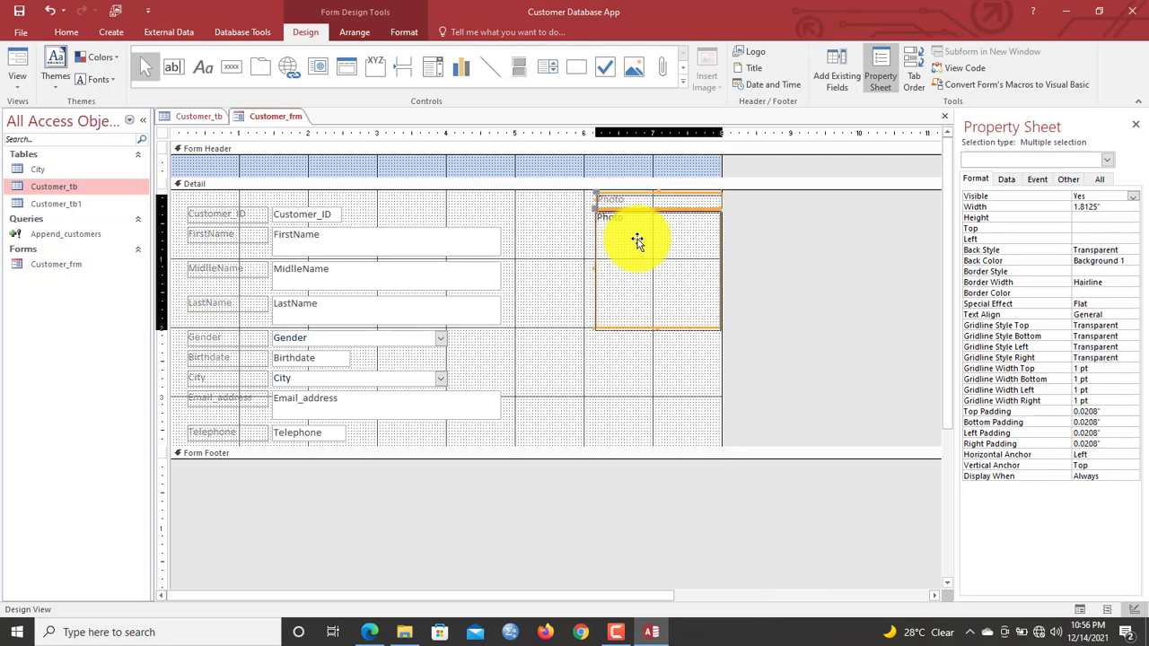
Nudge the Photo box and its label slightly left and down, and centre their text
{"action": "key", "text": "Left"}
{"action": "key", "text": "Down"}
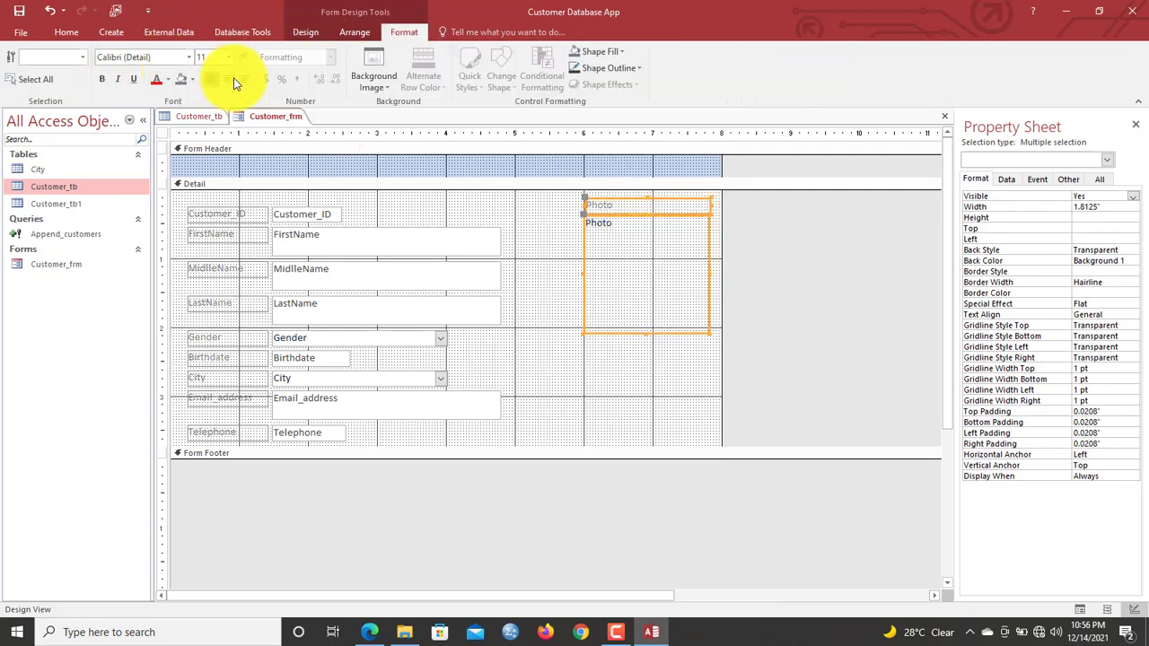
{"action": "left_click", "coordinate": [228, 79]}
{"action": "left_click", "coordinate": [615, 632]}
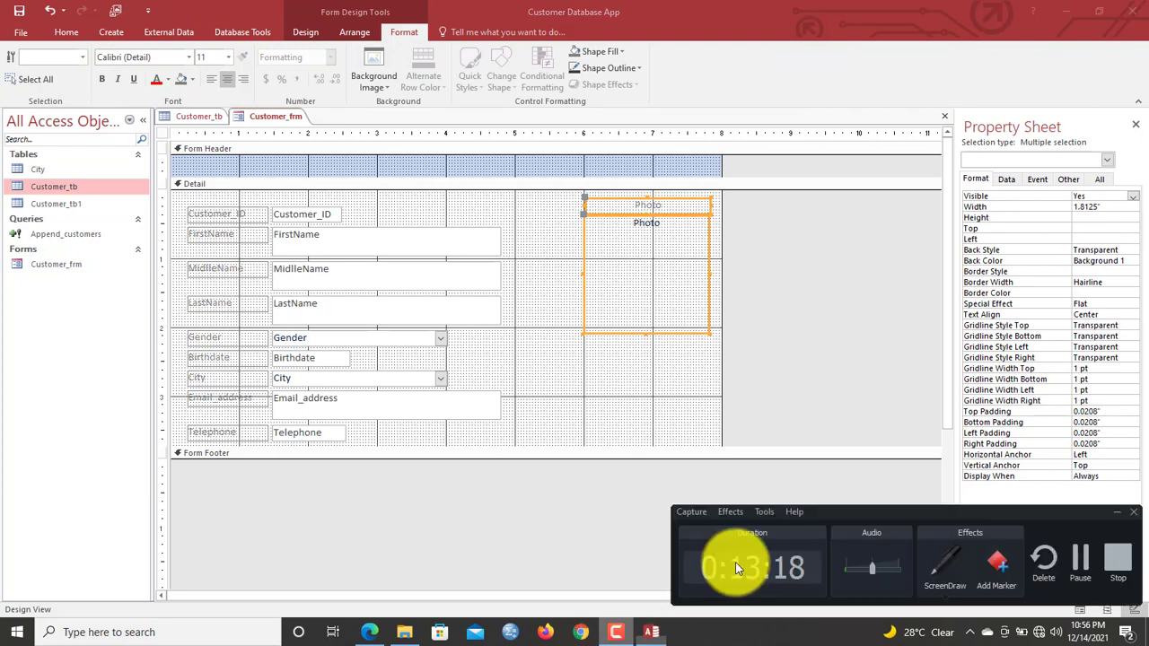
{"action": "left_click", "coordinate": [1077, 561]}
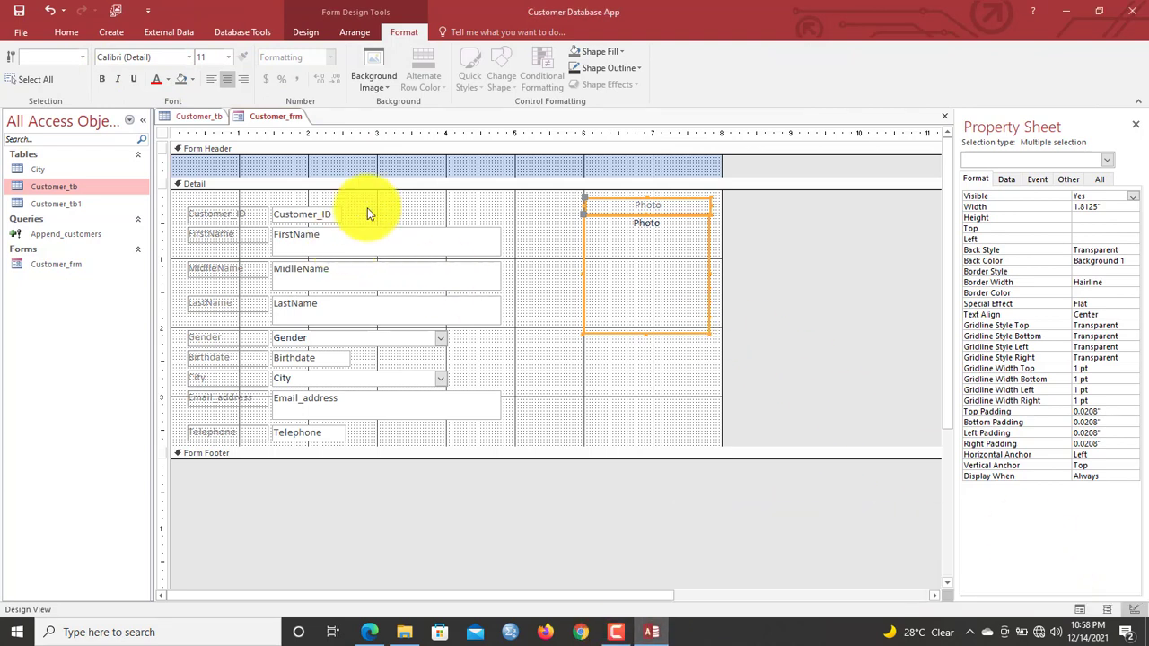
Preview the Customer_frm layout in Form View
{"action": "left_click", "coordinate": [367, 207]}
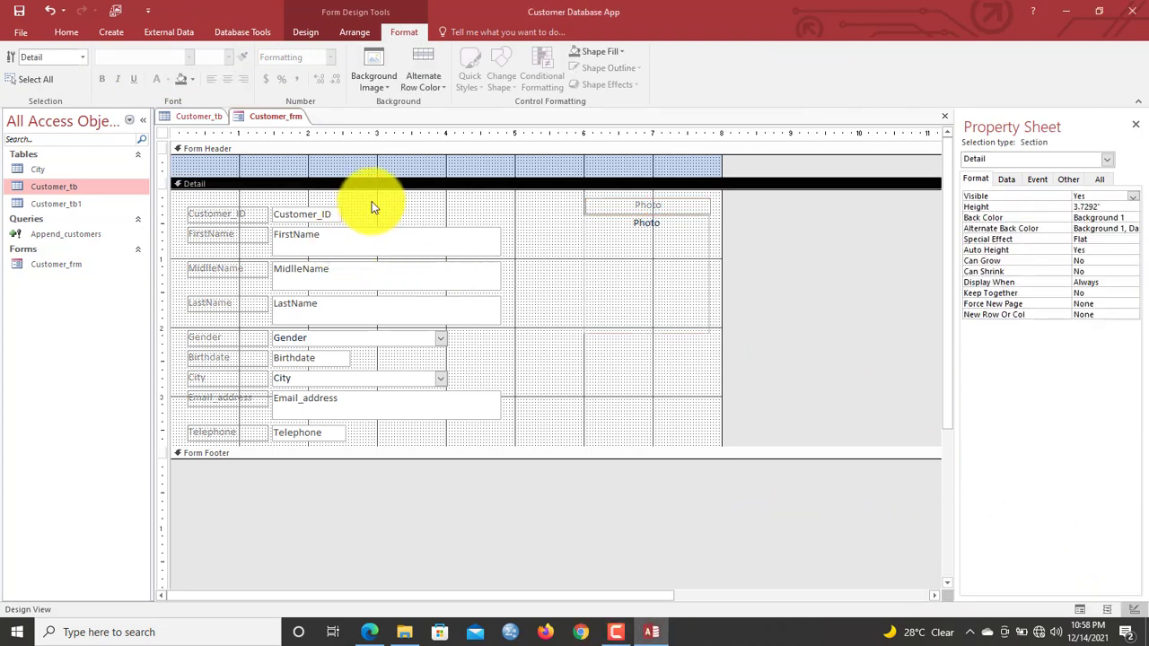
{"action": "right_click", "coordinate": [288, 121]}
{"action": "left_click", "coordinate": [326, 185]}
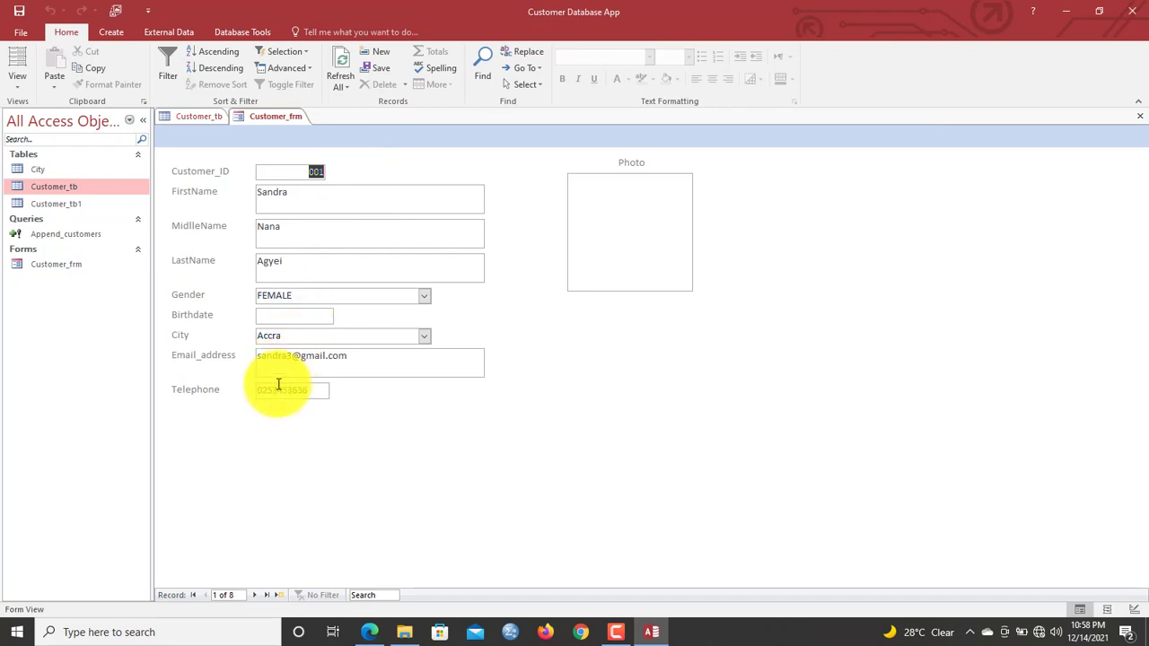
Return to Design View and size all field boxes from Customer_ID to Telephone to the widest width and shortest height
{"action": "right_click", "coordinate": [346, 162]}
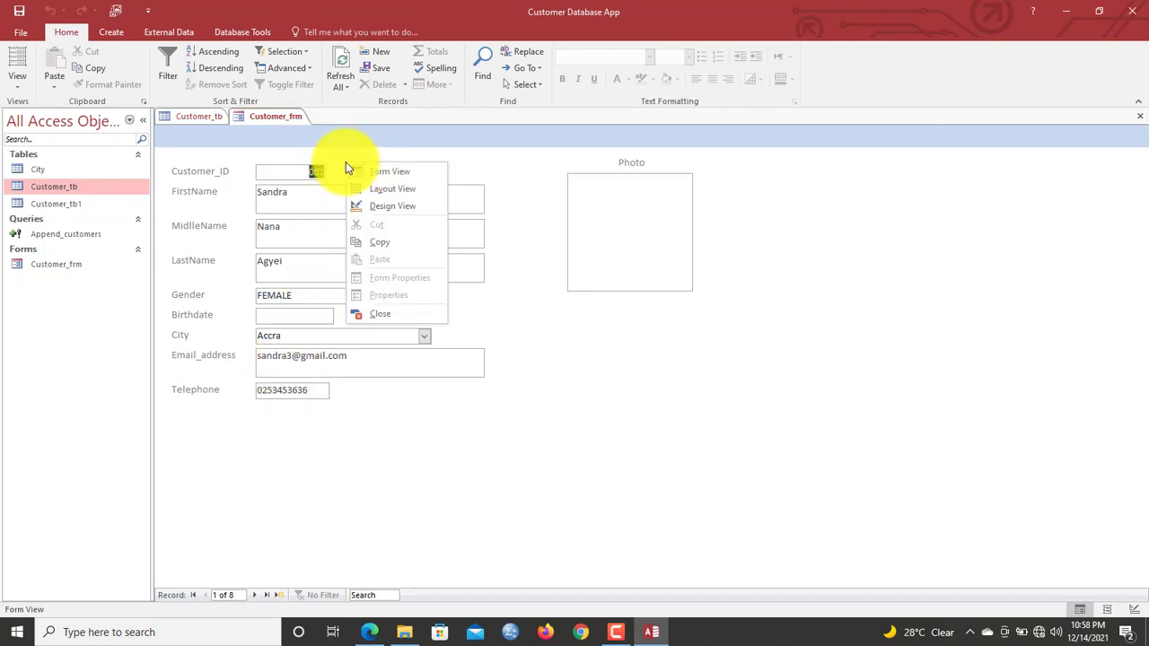
{"action": "left_click", "coordinate": [381, 206]}
{"action": "left_click_drag", "start_coordinate": [374, 205], "coordinate": [280, 435]}
{"action": "right_click", "coordinate": [281, 436]}
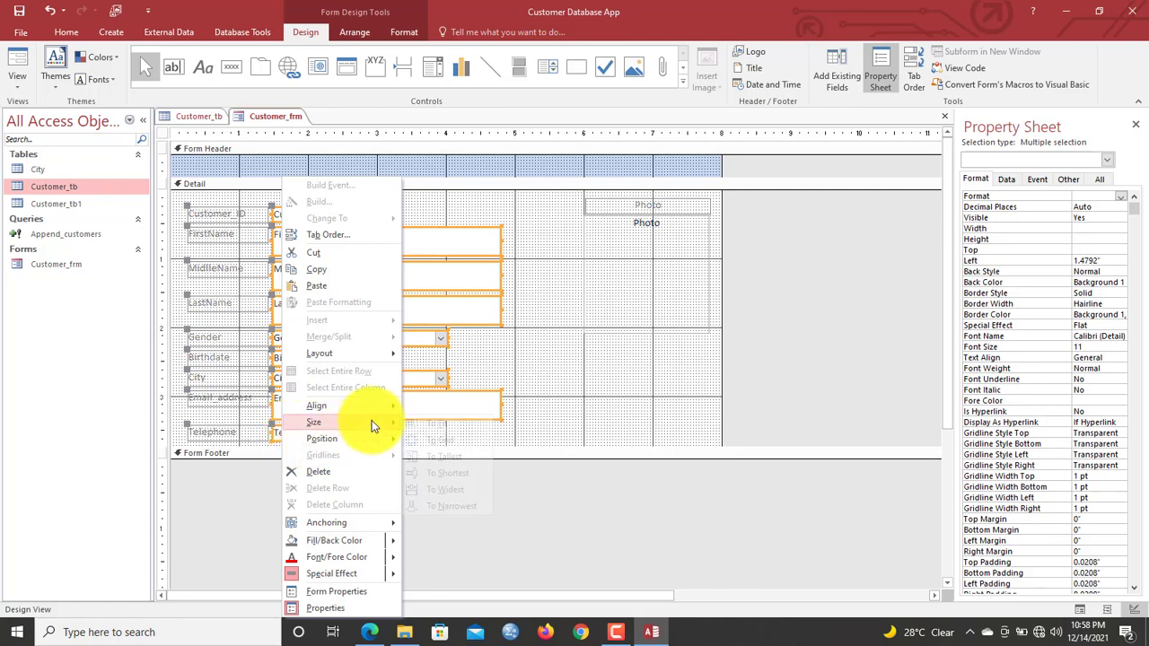
{"action": "mouse_move", "coordinate": [372, 420]}
{"action": "left_click", "coordinate": [432, 489]}
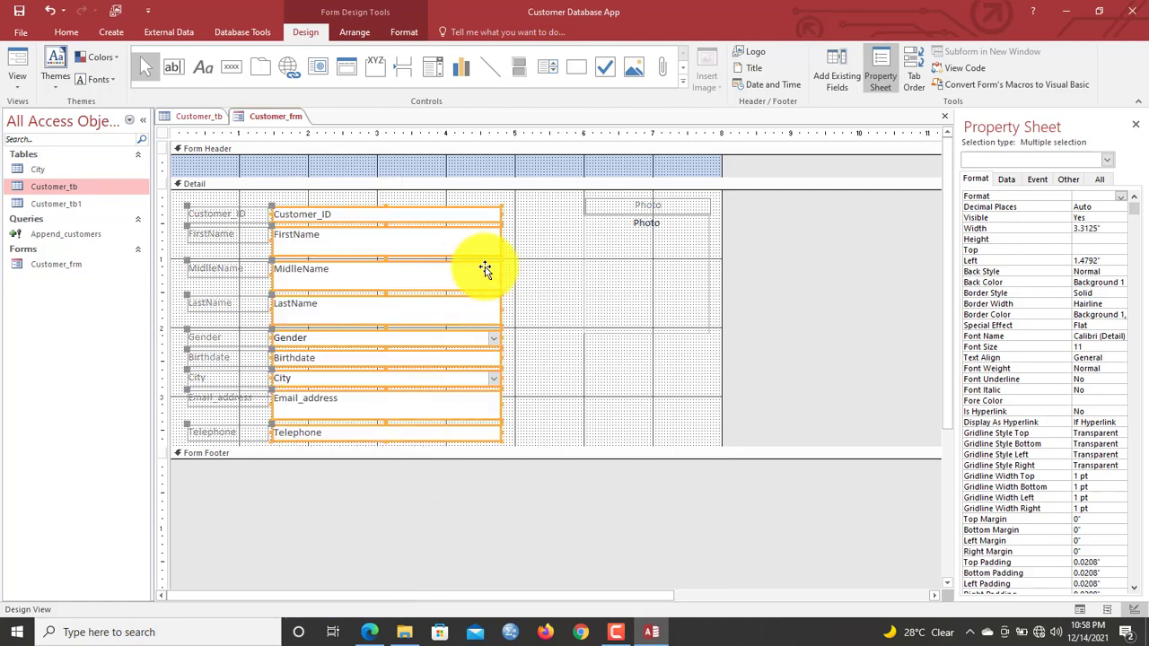
{"action": "right_click", "coordinate": [454, 274]}
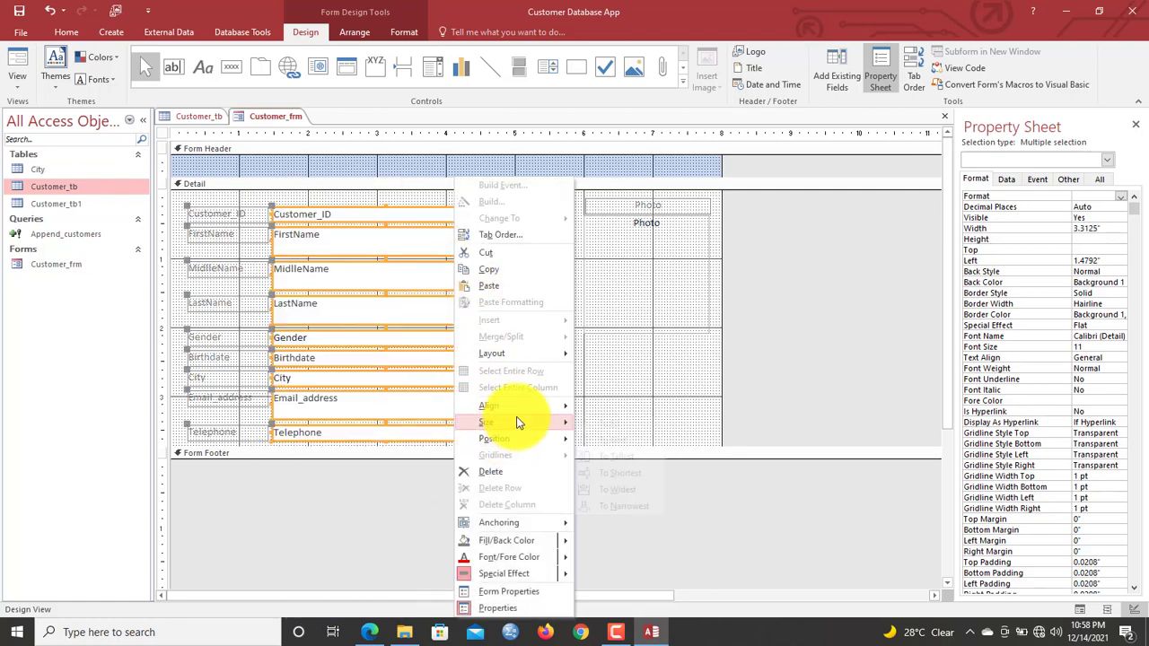
{"action": "mouse_move", "coordinate": [512, 422]}
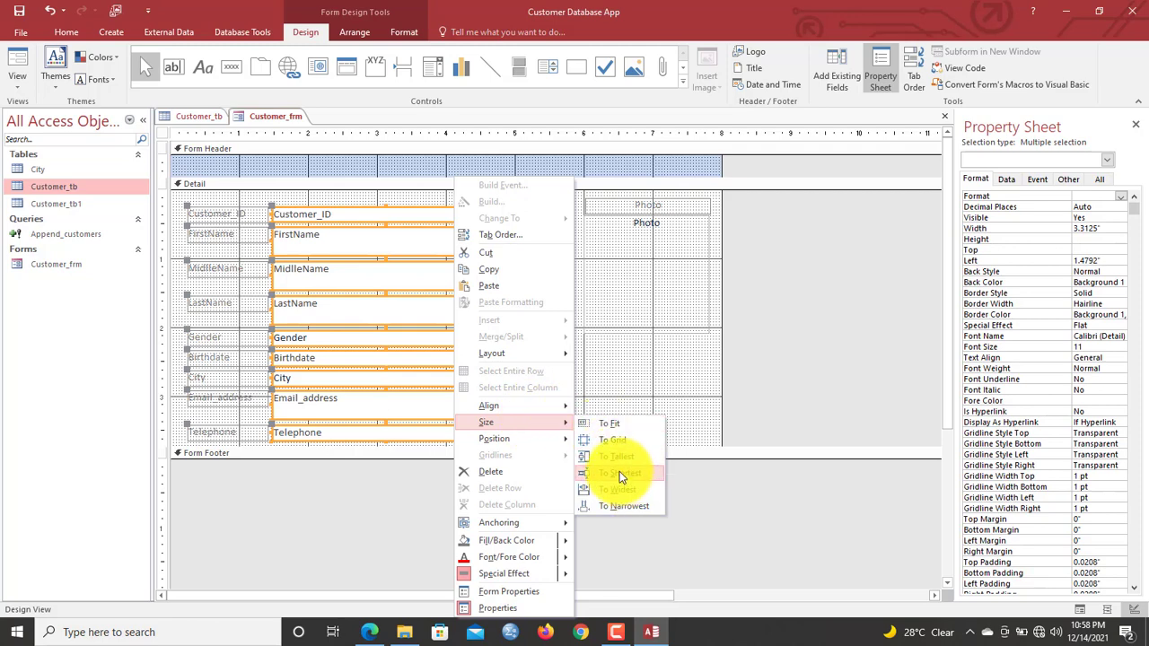
{"action": "left_click", "coordinate": [620, 473]}
Move the MidlleName label and field up directly beneath the FirstName row
{"action": "left_click_drag", "start_coordinate": [528, 283], "coordinate": [248, 254]}
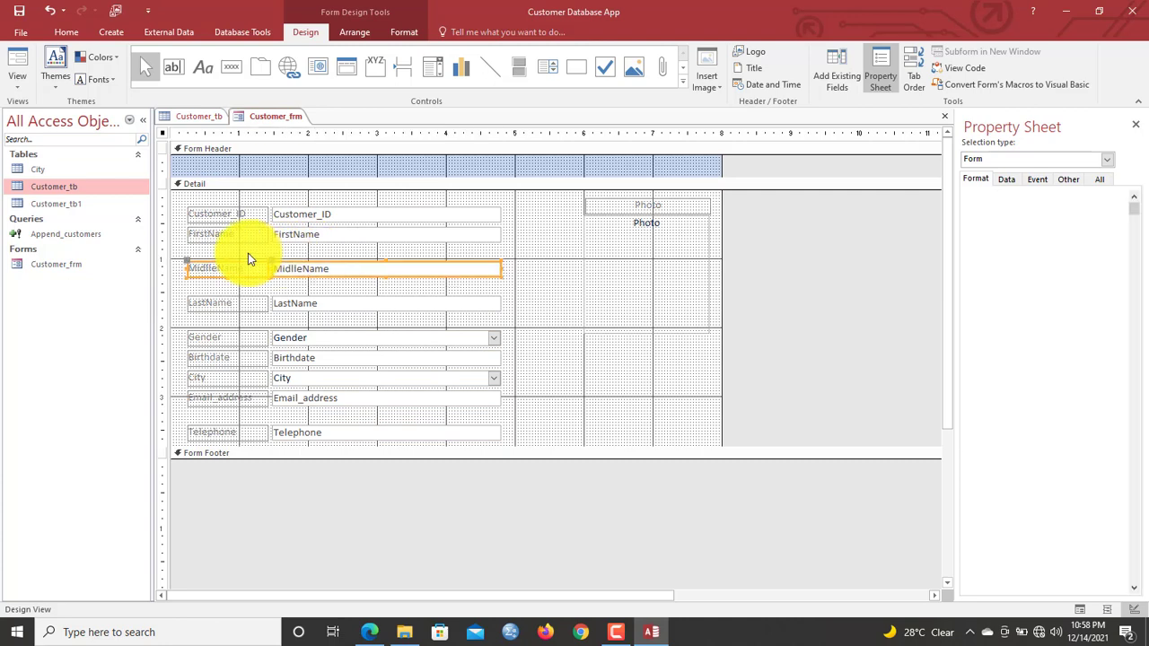
{"action": "key", "text": "Up"}
{"action": "key", "text": "Up"}
{"action": "key", "text": "Up"}
{"action": "key", "text": "Up"}
{"action": "key", "text": "Up"}
{"action": "key", "text": "Up"}
{"action": "key", "text": "Up"}
{"action": "key", "text": "Up"}
{"action": "key", "text": "Up"}
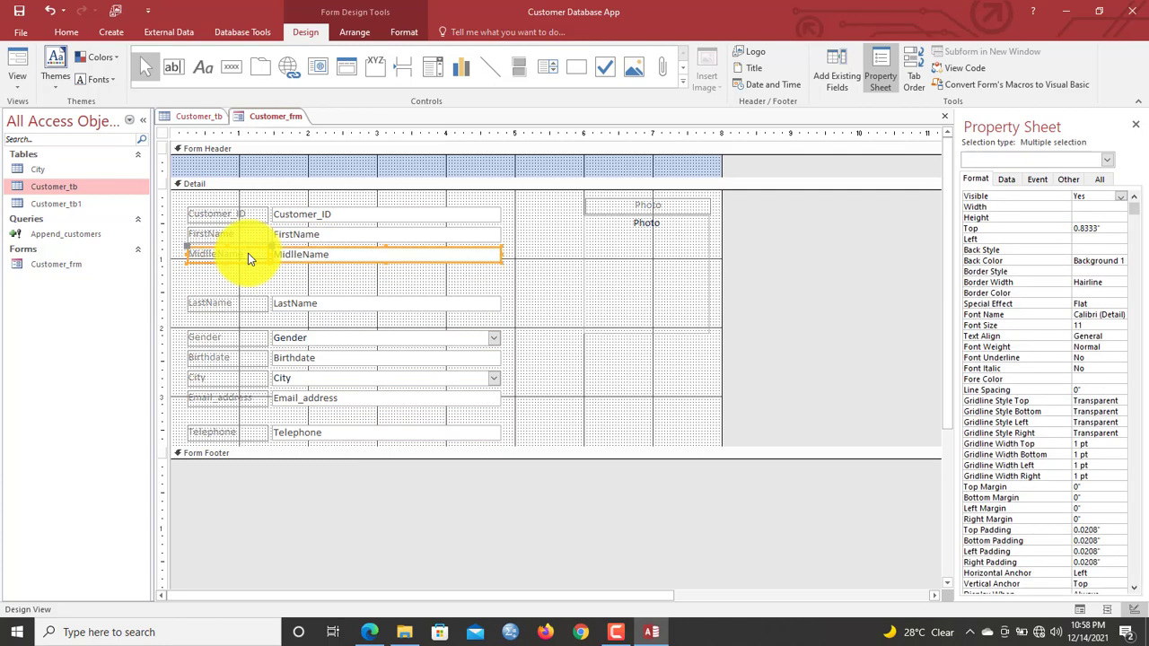
Move the LastName field and its label up directly beneath the MidlleName row
{"action": "left_click", "coordinate": [299, 305]}
{"action": "key", "text": "Up"}
{"action": "key", "text": "Up"}
{"action": "key", "text": "Up"}
{"action": "key", "text": "Up"}
{"action": "key", "text": "Up"}
{"action": "key", "text": "Up"}
{"action": "key", "text": "Up"}
{"action": "key", "text": "Up"}
{"action": "key", "text": "Up"}
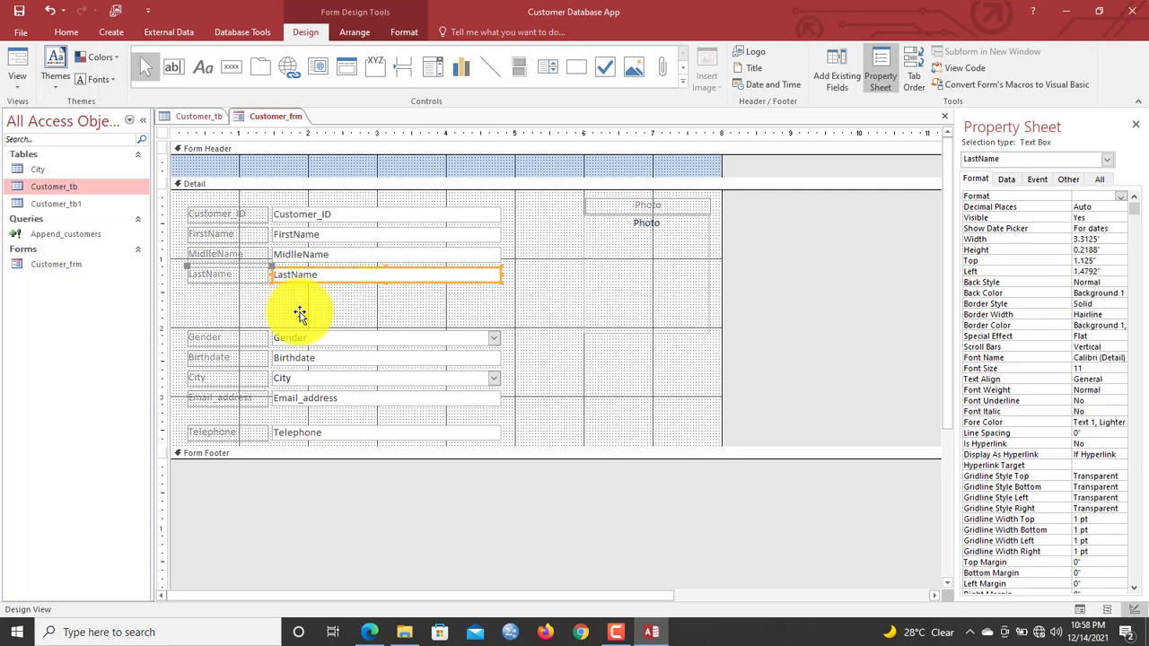
Move the Gender, Birthdate, City and Email_address rows together up to sit right below LastName
{"action": "left_click_drag", "start_coordinate": [299, 314], "coordinate": [264, 411]}
{"action": "key", "text": "Up"}
{"action": "key", "text": "Up"}
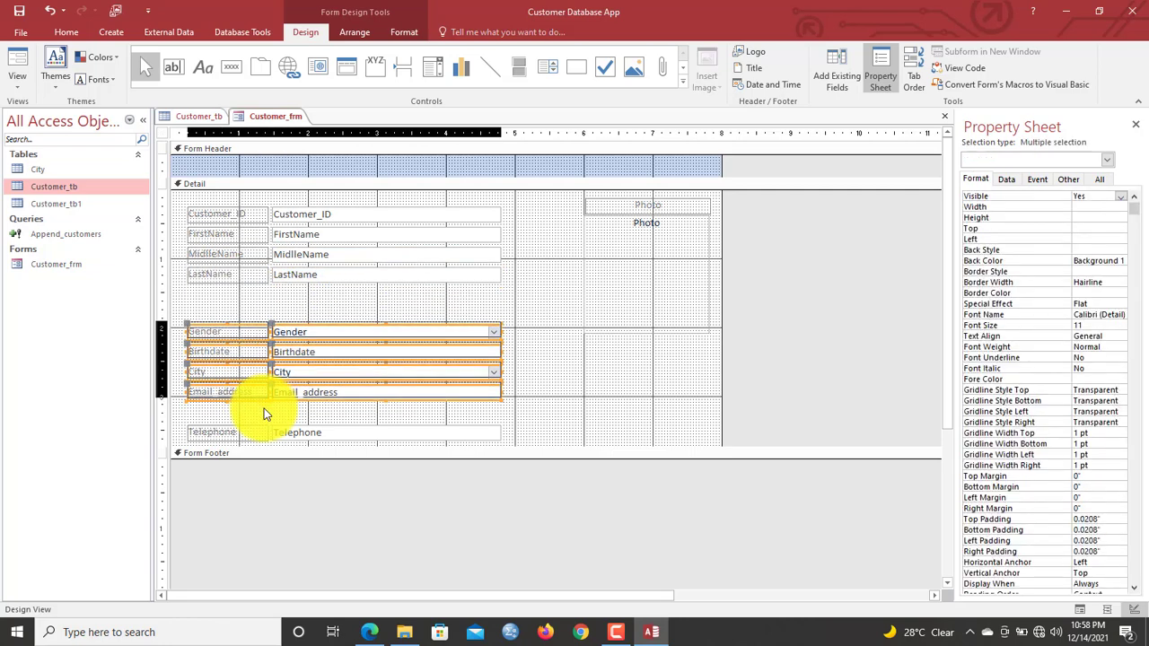
{"action": "key", "text": "Up"}
{"action": "key", "text": "Up"}
{"action": "key", "text": "Up"}
{"action": "key", "text": "Up"}
{"action": "key", "text": "Up"}
{"action": "key", "text": "Up"}
{"action": "key", "text": "Up"}
{"action": "key", "text": "Up"}
{"action": "key", "text": "Up"}
{"action": "key", "text": "Up"}
{"action": "key", "text": "Up"}
{"action": "key", "text": "Up"}
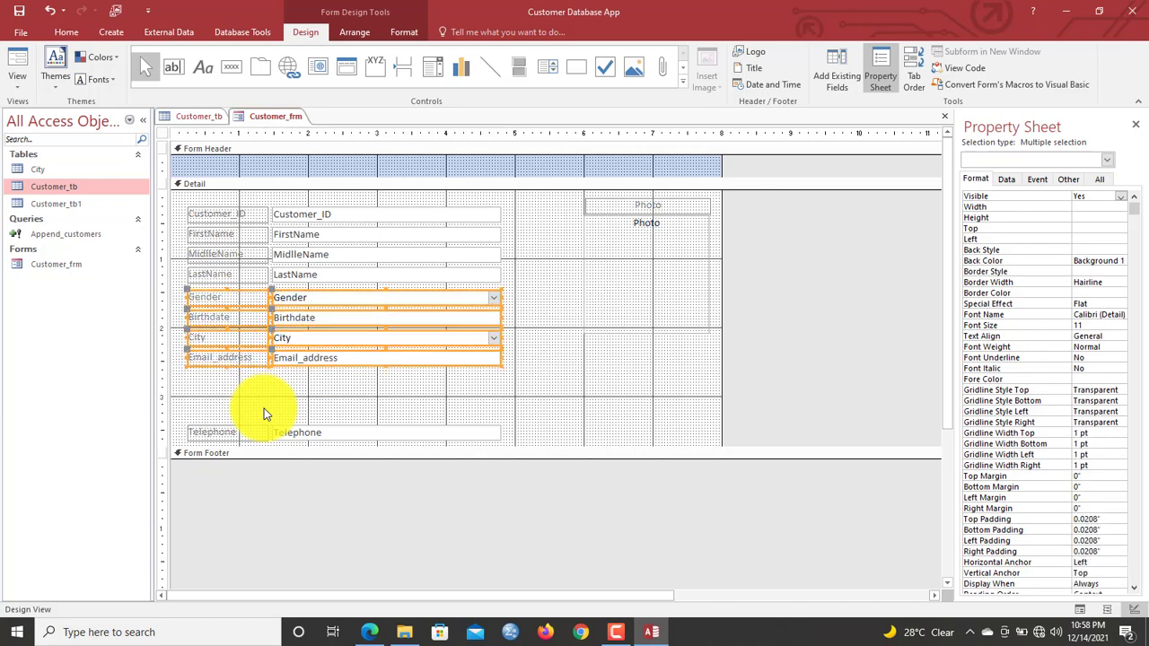
{"action": "key", "text": "Up"}
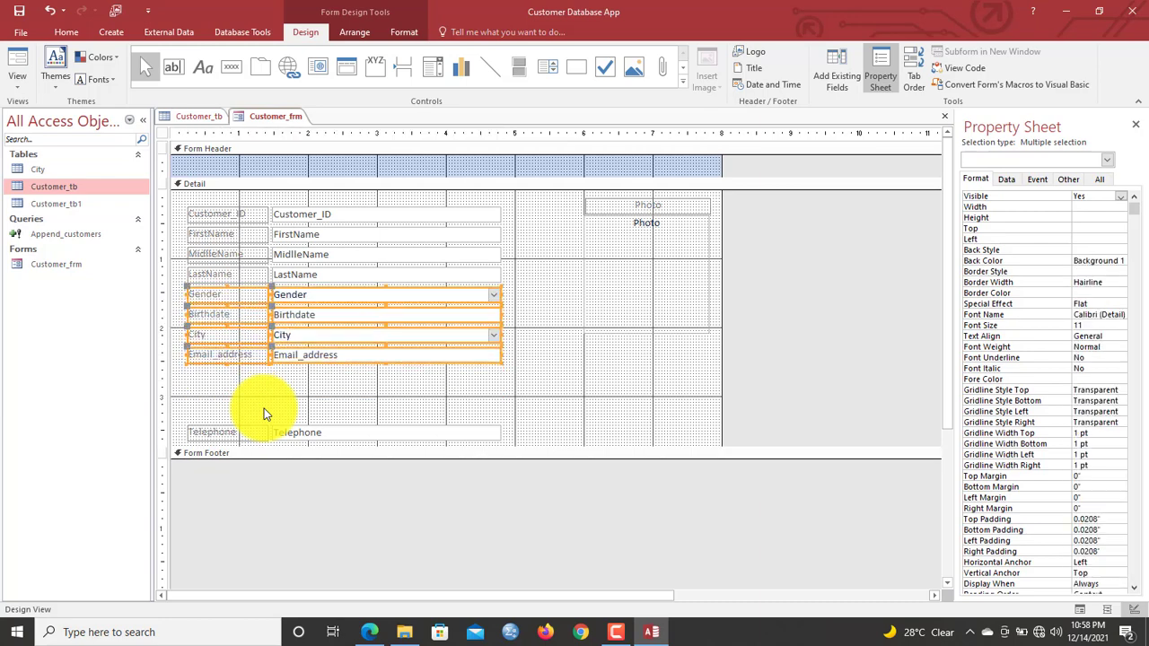
Move the Telephone field and its label up to close the gap below Email_address
{"action": "left_click", "coordinate": [338, 439]}
{"action": "key", "text": "Up"}
{"action": "key", "text": "Up"}
{"action": "key", "text": "Up"}
{"action": "key", "text": "Up"}
{"action": "key", "text": "Up"}
{"action": "key", "text": "Up"}
{"action": "key", "text": "Up"}
{"action": "key", "text": "Up"}
{"action": "key", "text": "Up"}
{"action": "key", "text": "Up"}
{"action": "key", "text": "Up"}
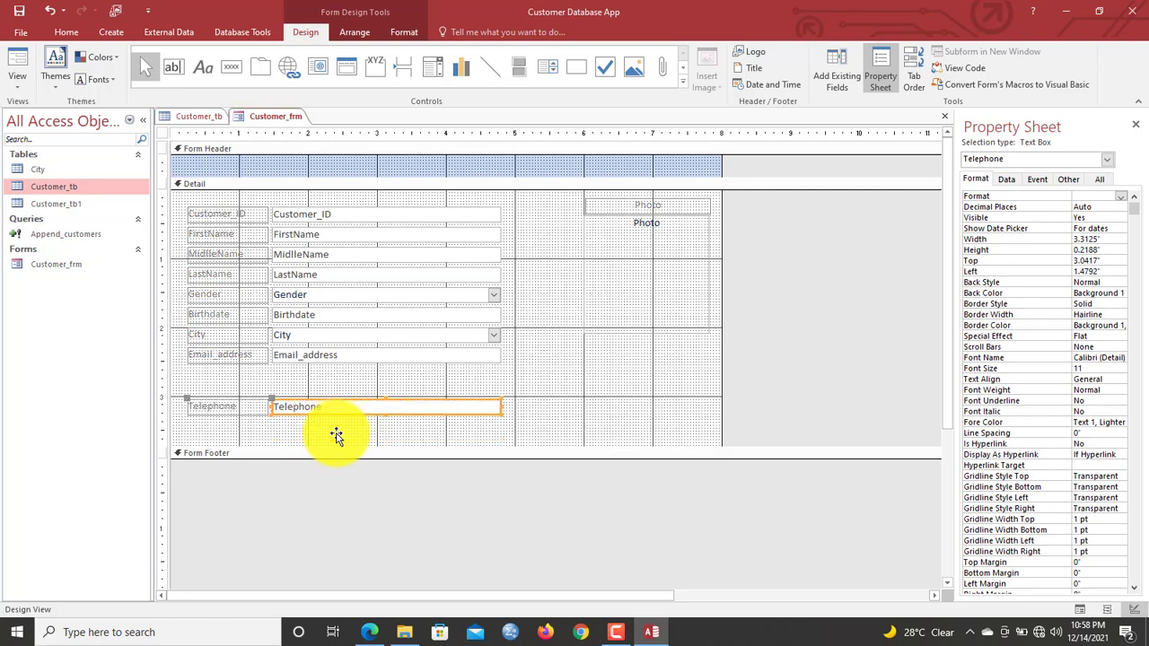
{"action": "key", "text": "Up"}
{"action": "key", "text": "Up"}
{"action": "key", "text": "Up"}
{"action": "key", "text": "Up"}
{"action": "key", "text": "Up"}
{"action": "key", "text": "Up"}
{"action": "key", "text": "Up"}
{"action": "key", "text": "Up"}
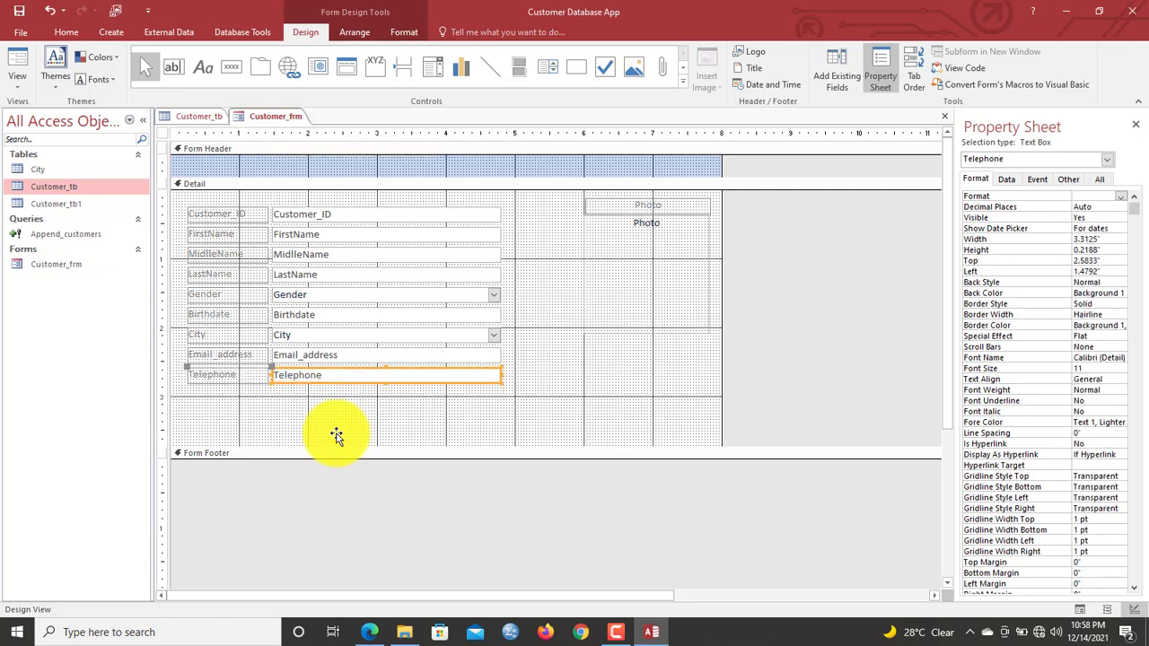
{"action": "left_click", "coordinate": [360, 416]}
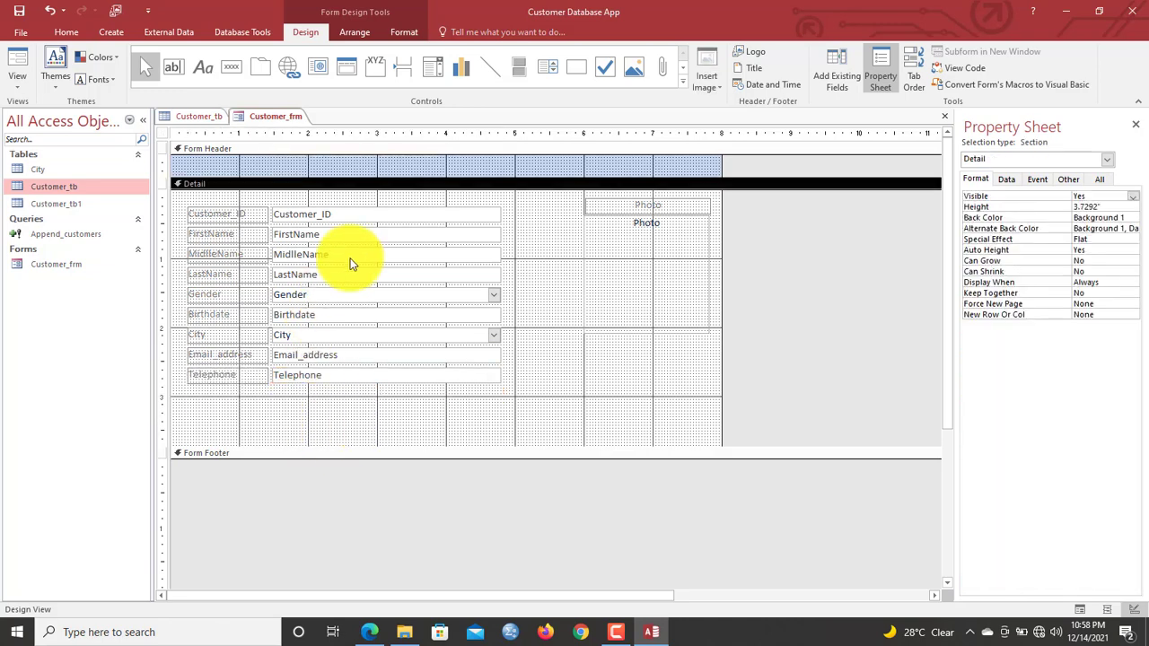
Move the Photo label and its attachment box slightly down together
{"action": "left_click_drag", "start_coordinate": [656, 354], "coordinate": [651, 192]}
{"action": "key", "text": "Down"}
{"action": "key", "text": "Down"}
{"action": "key", "text": "Down"}
{"action": "key", "text": "Down"}
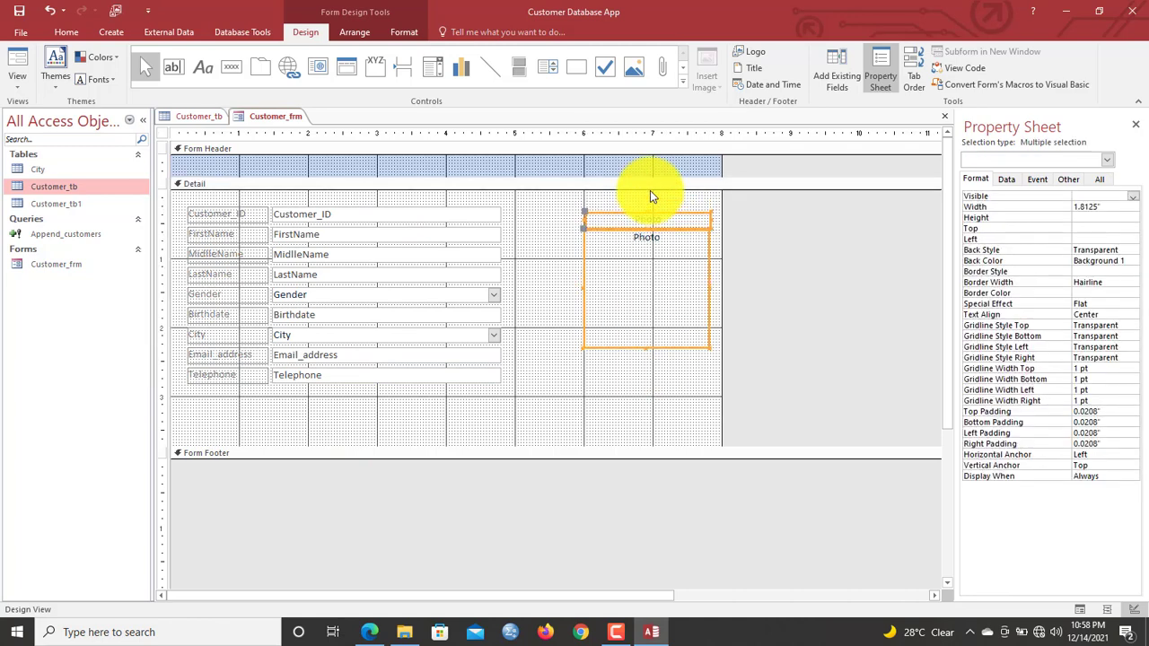
{"action": "left_click", "coordinate": [516, 231]}
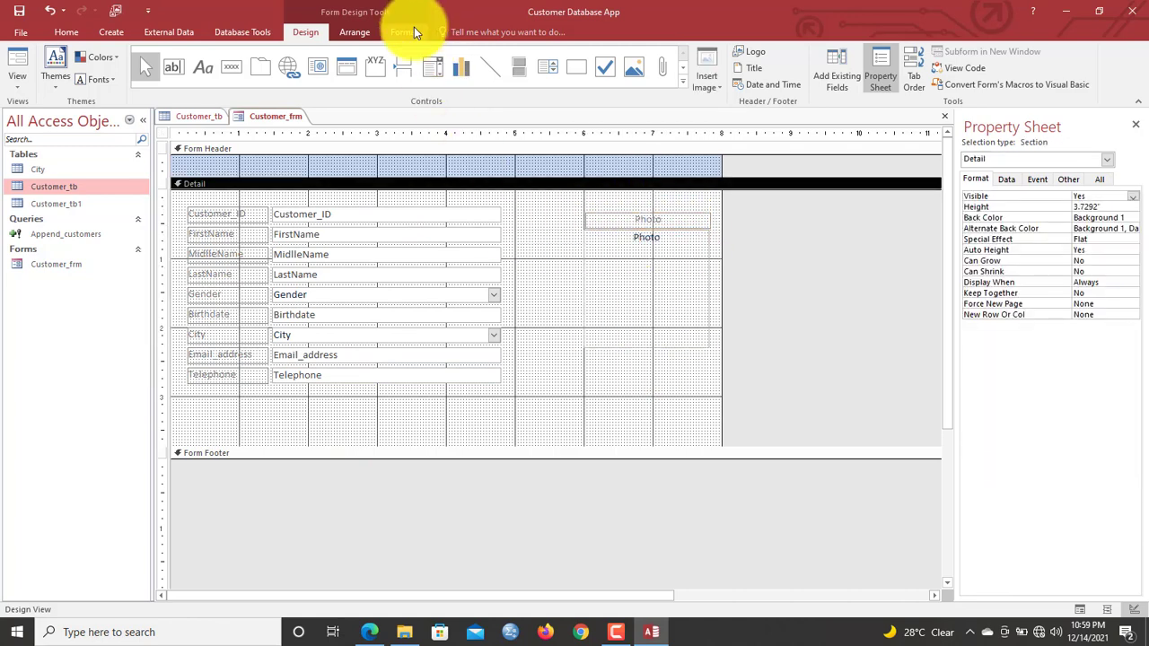
Draw a rectangle about 5.04" wide and 2.92" high around the Customer_ID to Telephone rows and give it the Sunken special effect
{"action": "left_click", "coordinate": [586, 70]}
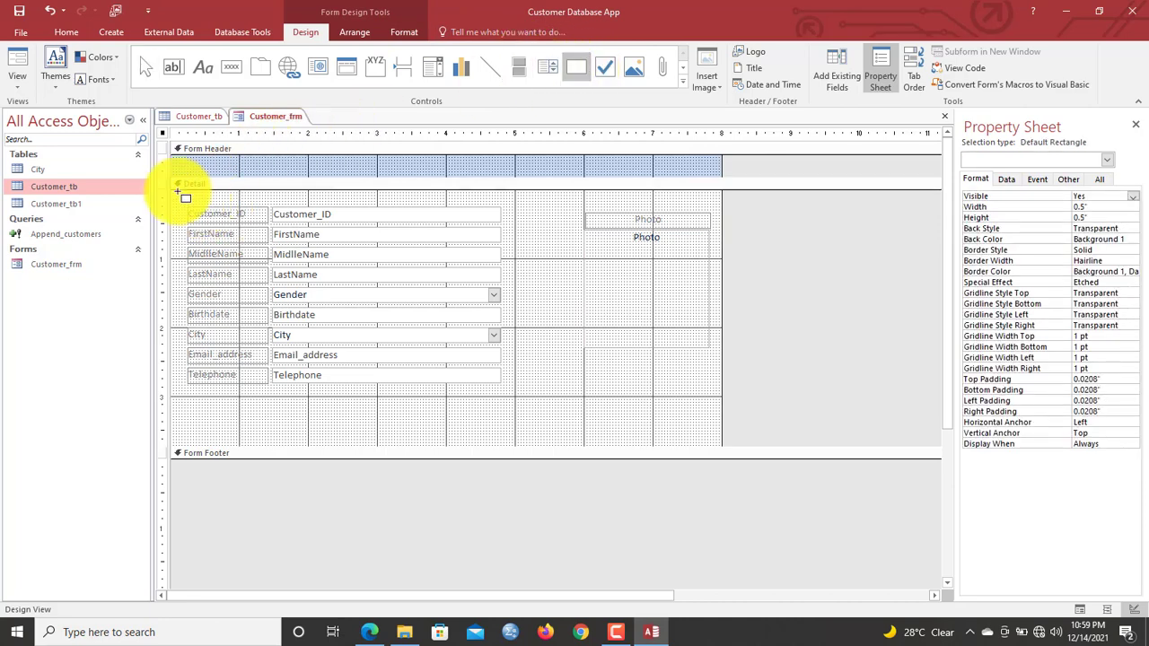
{"action": "left_click_drag", "start_coordinate": [178, 201], "coordinate": [527, 402]}
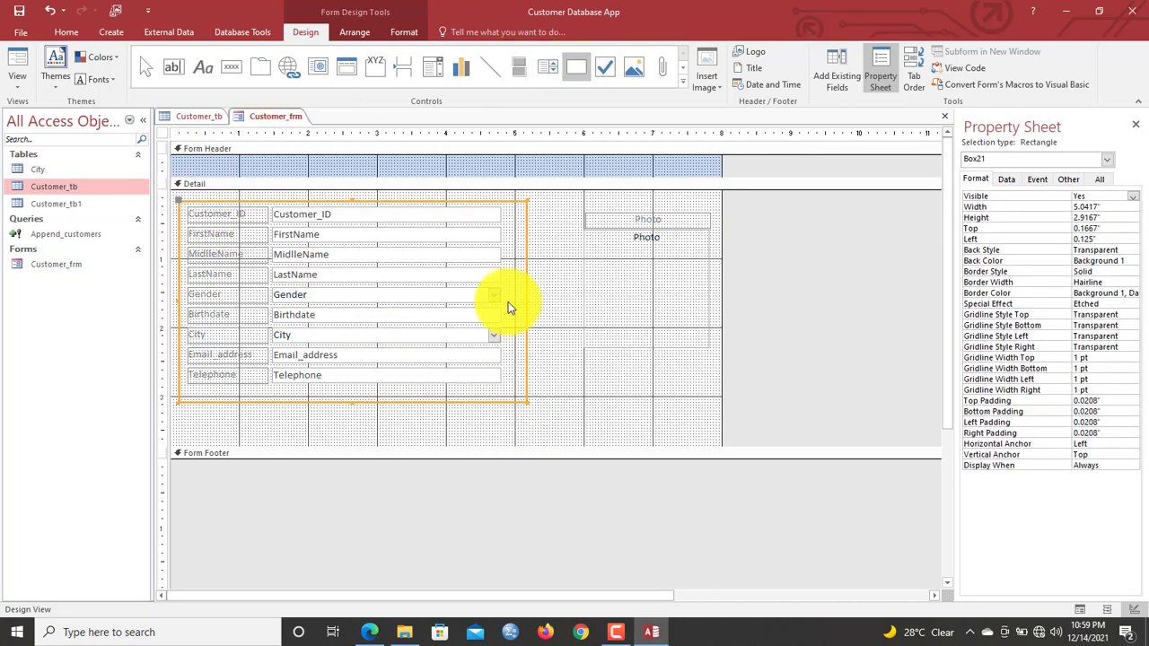
{"action": "right_click", "coordinate": [460, 201]}
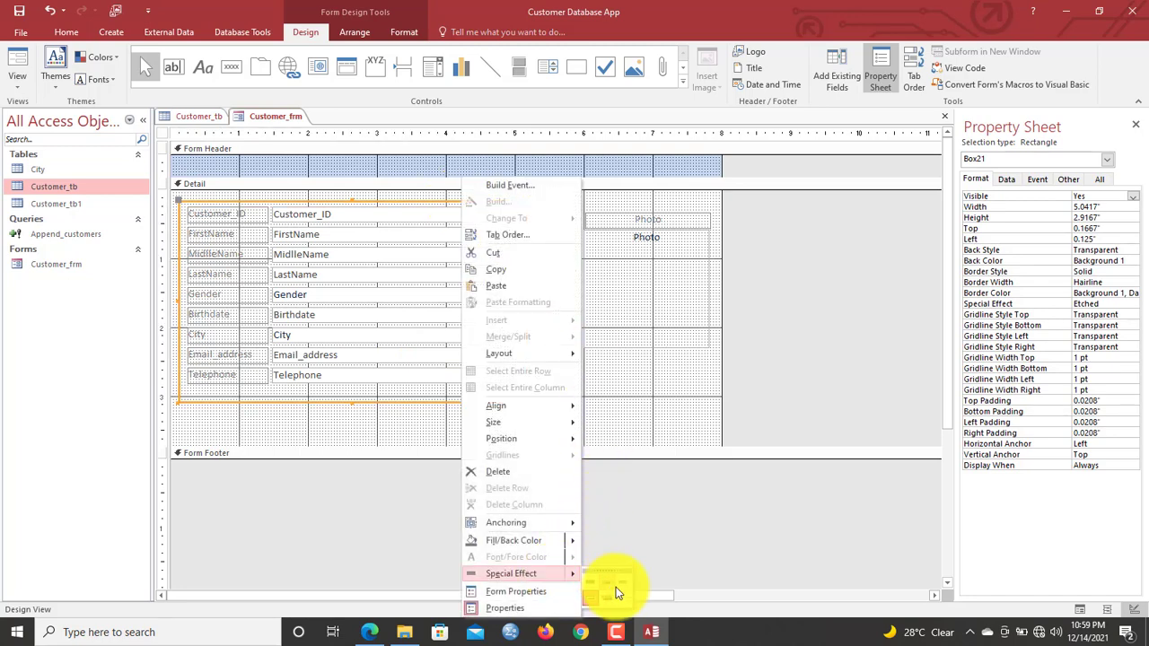
{"action": "left_click", "coordinate": [618, 586]}
{"action": "left_click", "coordinate": [584, 341]}
{"action": "left_click", "coordinate": [656, 414]}
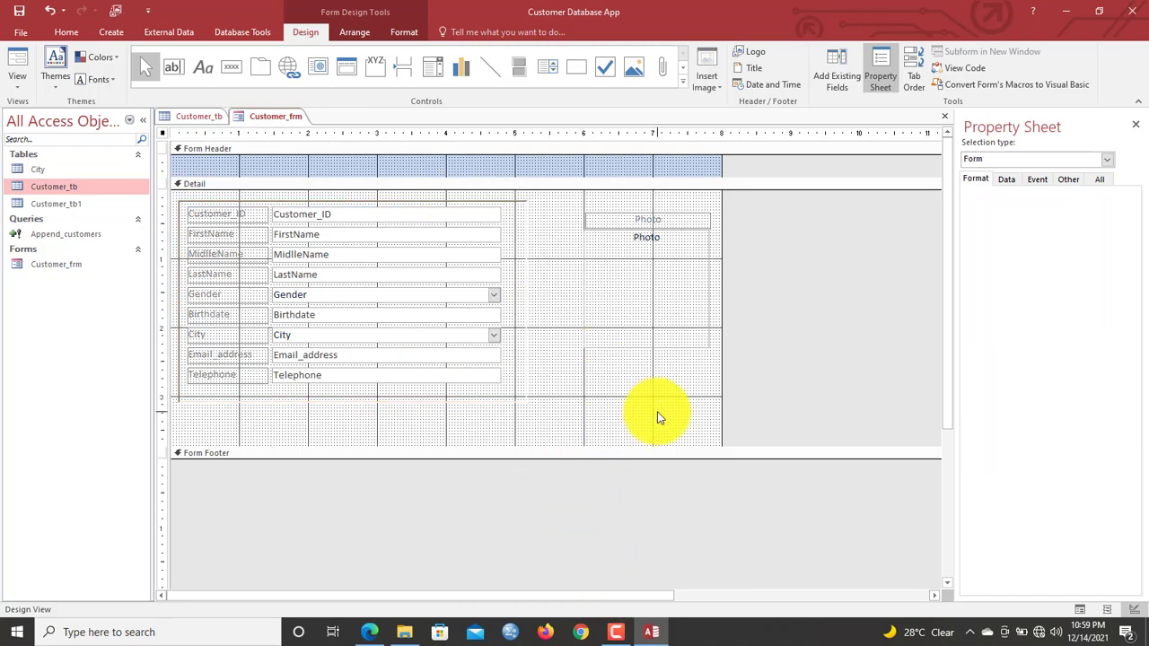
Set the font colour of all controls to black and make the Customer_ID to Telephone labels bold
{"action": "key", "text": "ctrl+a"}
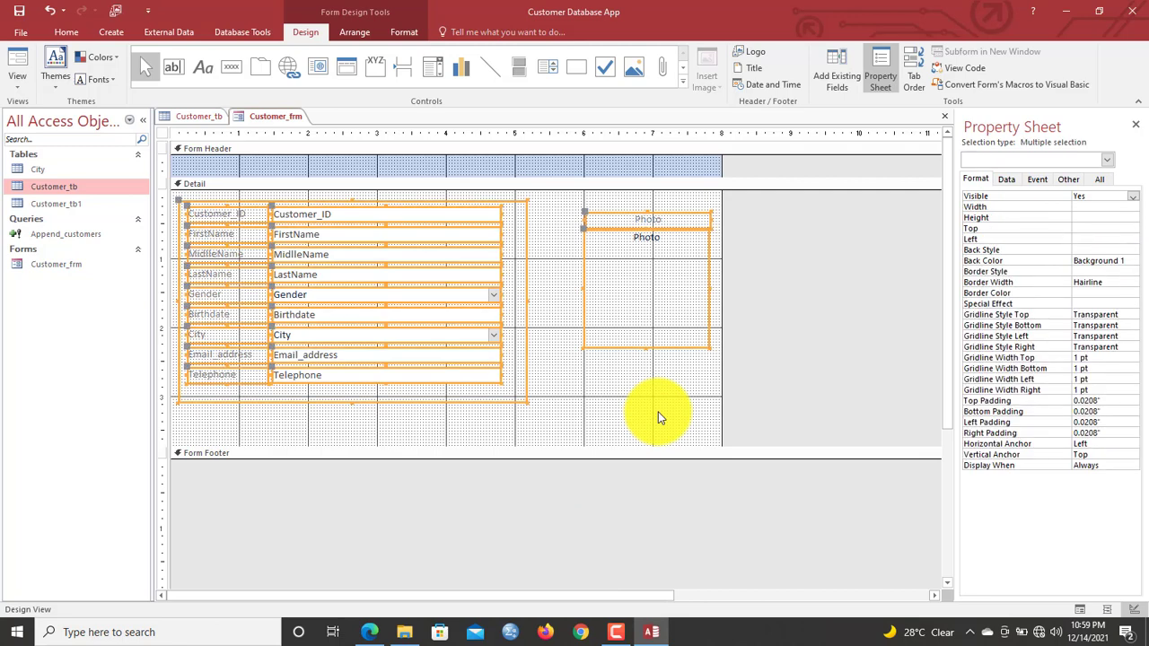
{"action": "left_click", "coordinate": [402, 34]}
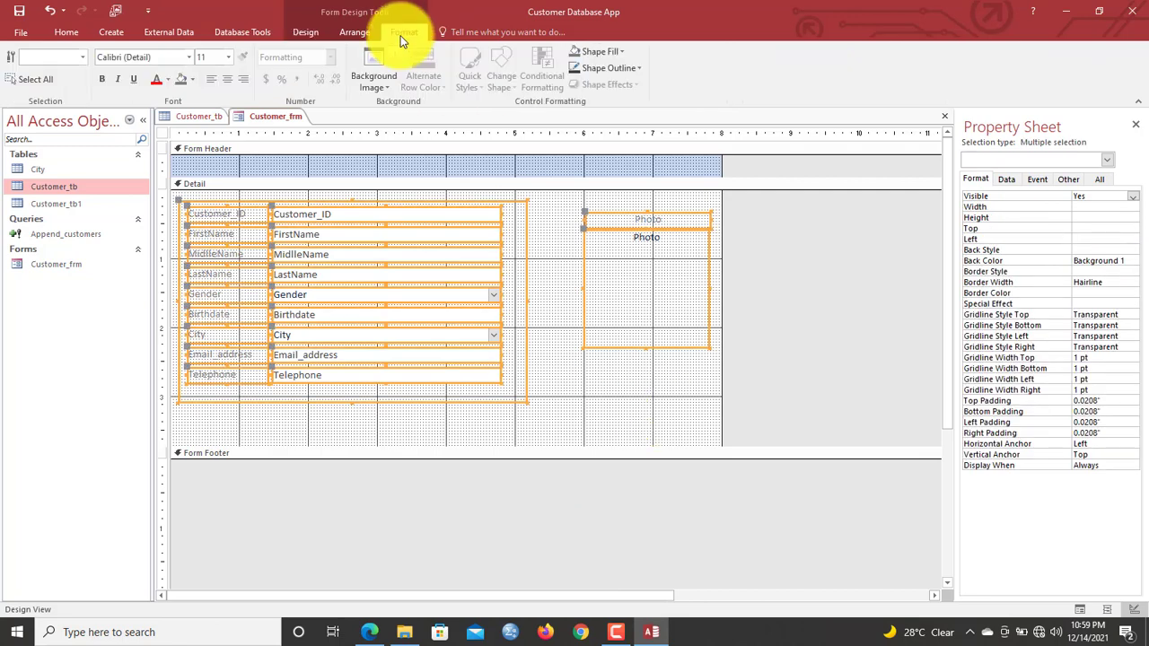
{"action": "left_click", "coordinate": [166, 79]}
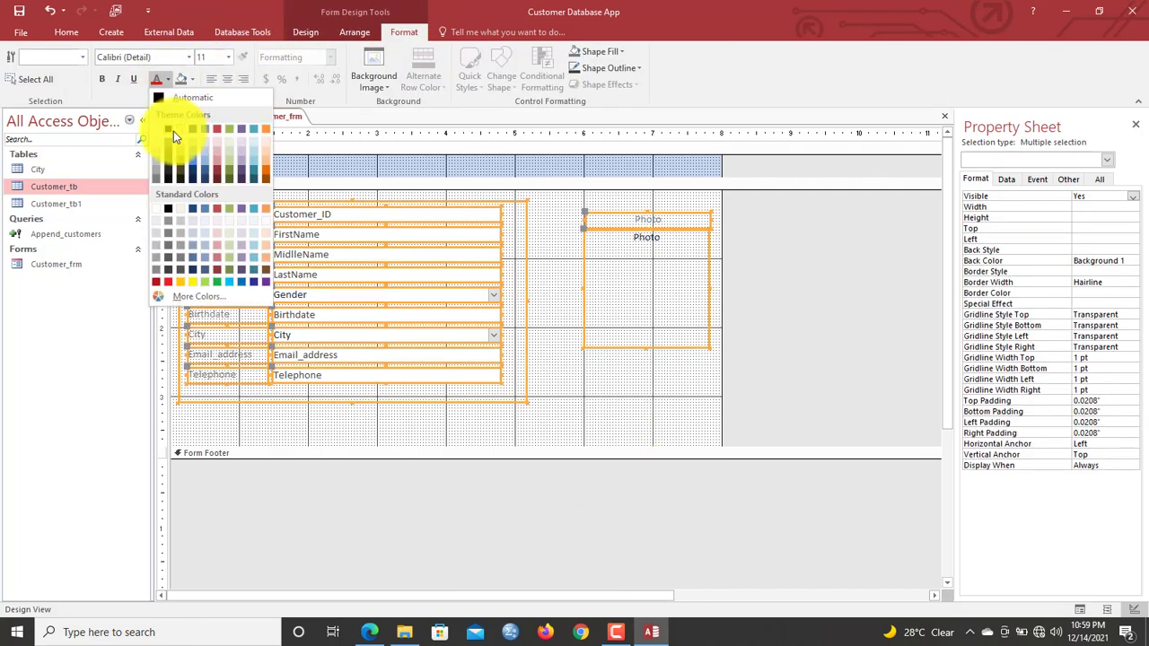
{"action": "left_click", "coordinate": [168, 129]}
{"action": "left_click", "coordinate": [226, 411]}
{"action": "left_click_drag", "start_coordinate": [228, 392], "coordinate": [249, 211]}
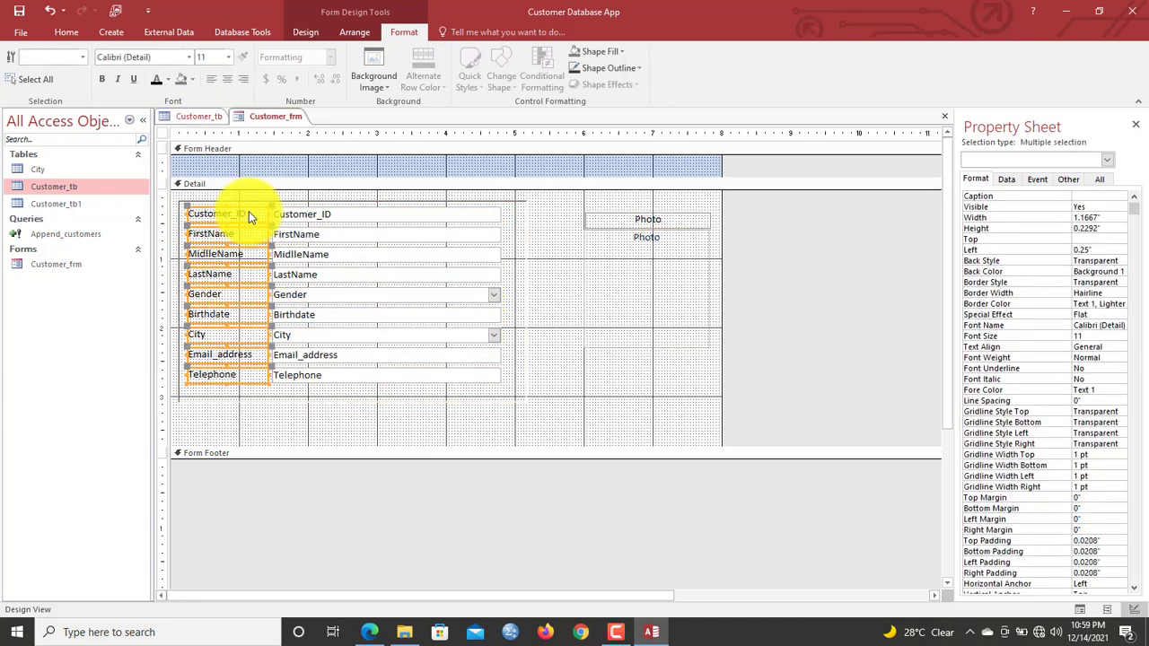
{"action": "key", "text": "ctrl+b"}
Select the Photo label together with its attachment box and set the font size to 14
{"action": "left_click", "coordinate": [657, 222]}
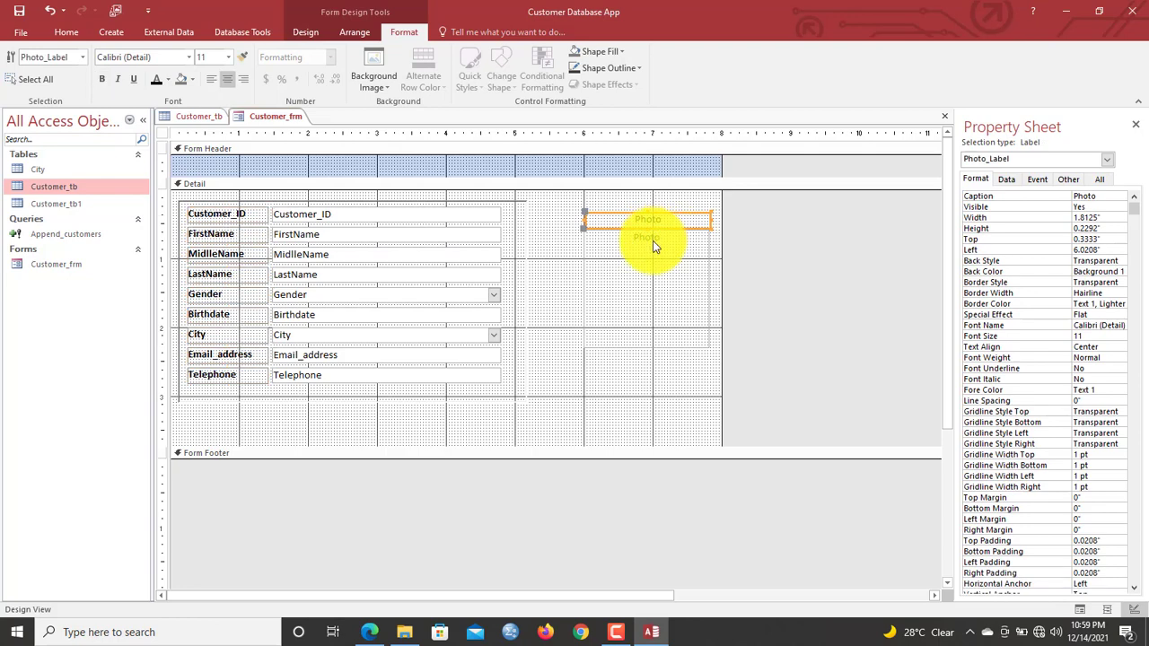
{"action": "left_click", "coordinate": [652, 240], "text": "shift"}
{"action": "left_click", "coordinate": [228, 56]}
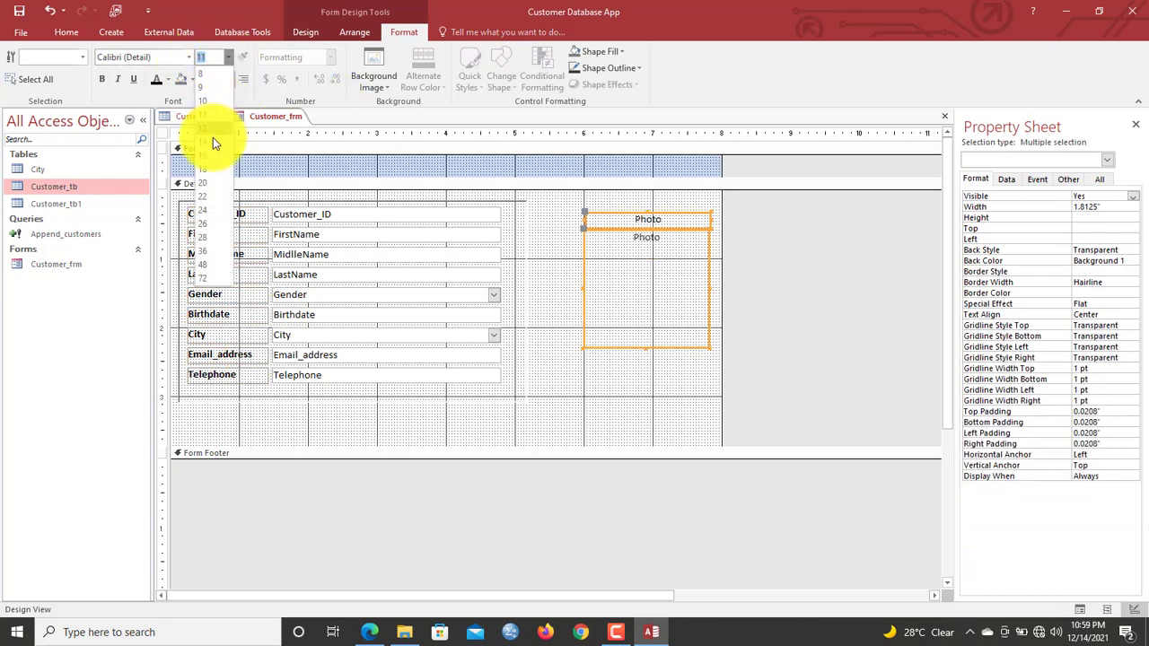
{"action": "left_click", "coordinate": [214, 141]}
{"action": "left_click", "coordinate": [633, 363]}
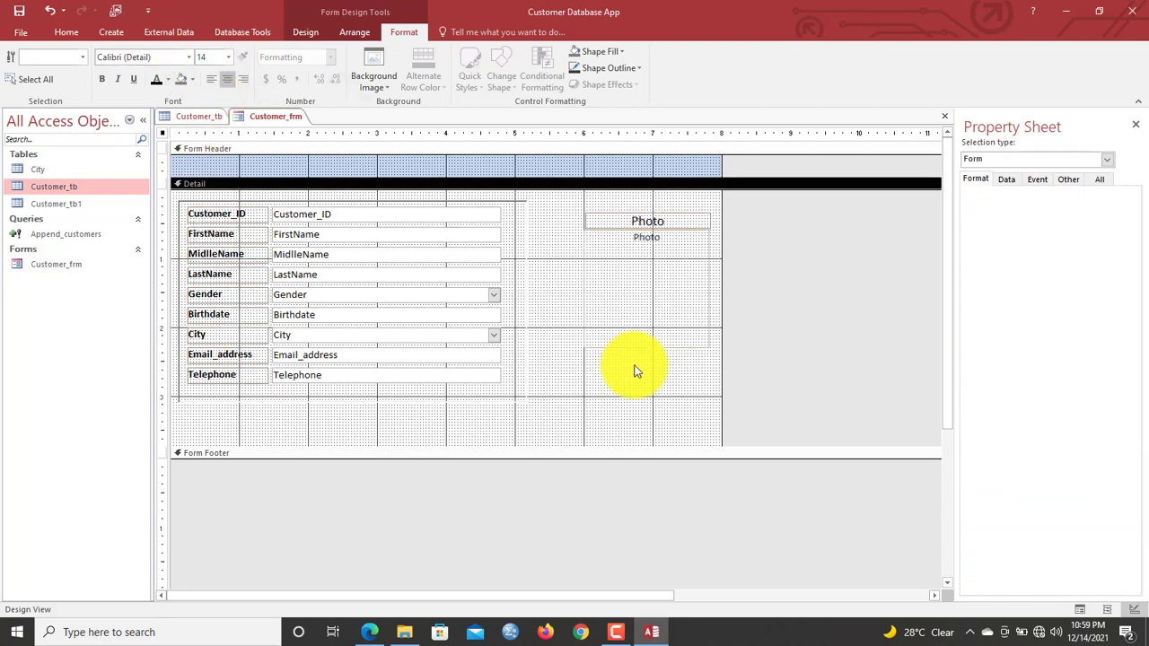
Give the Photo label a black fill with white, bold text
{"action": "left_click", "coordinate": [638, 219]}
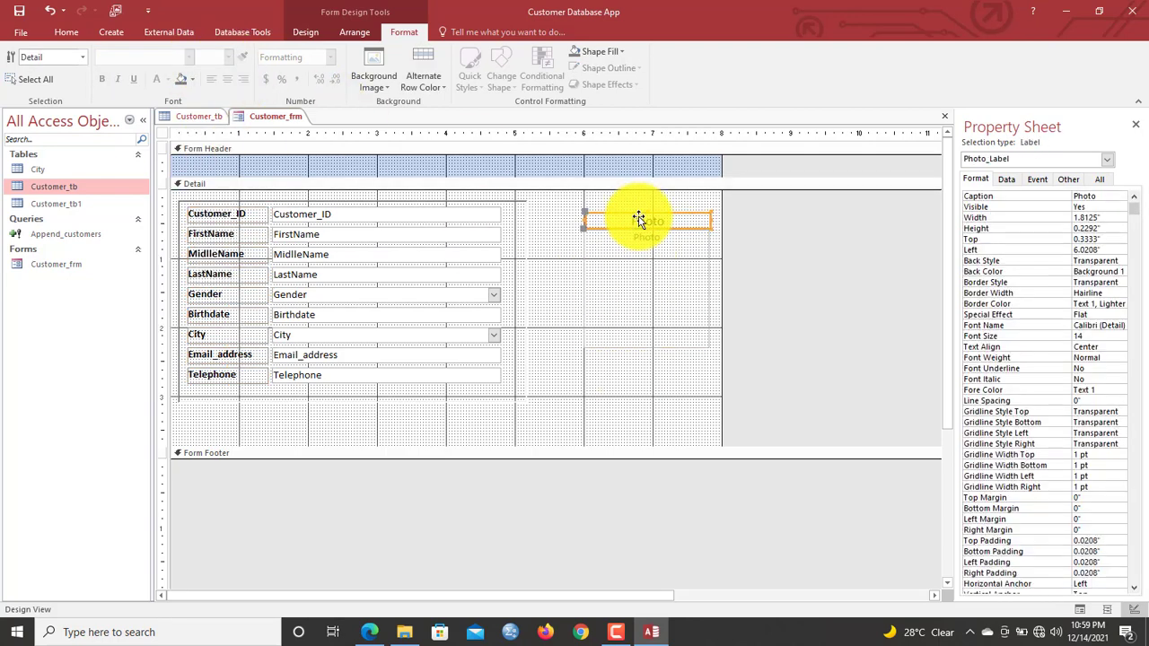
{"action": "left_click", "coordinate": [607, 52]}
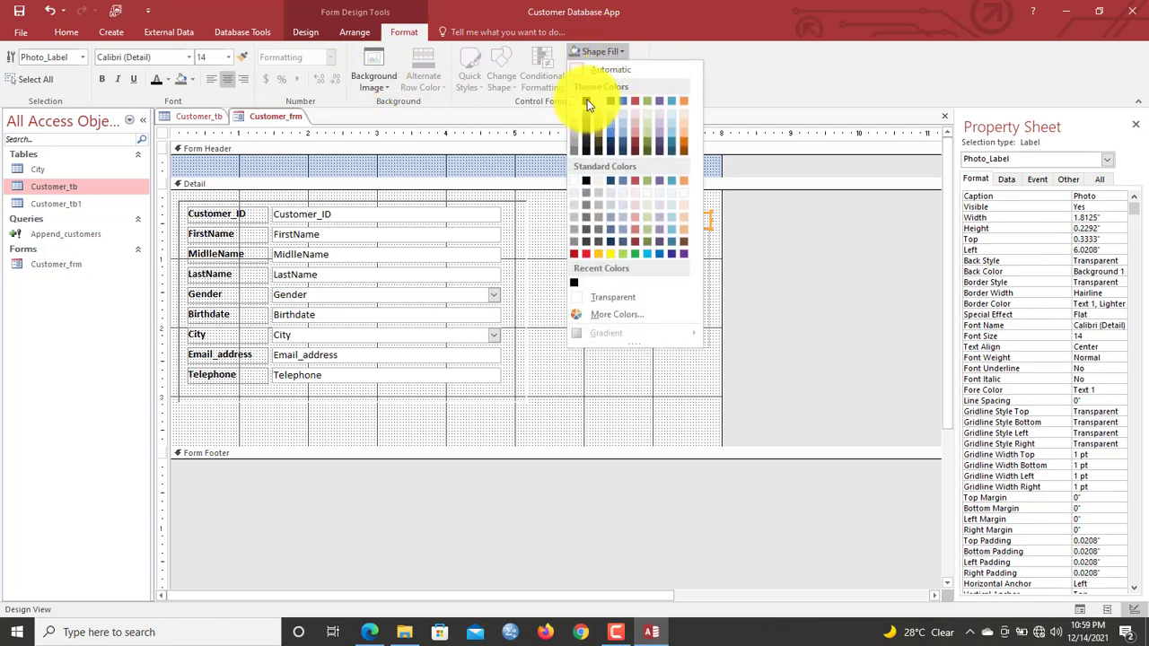
{"action": "left_click", "coordinate": [587, 101]}
{"action": "left_click", "coordinate": [166, 79]}
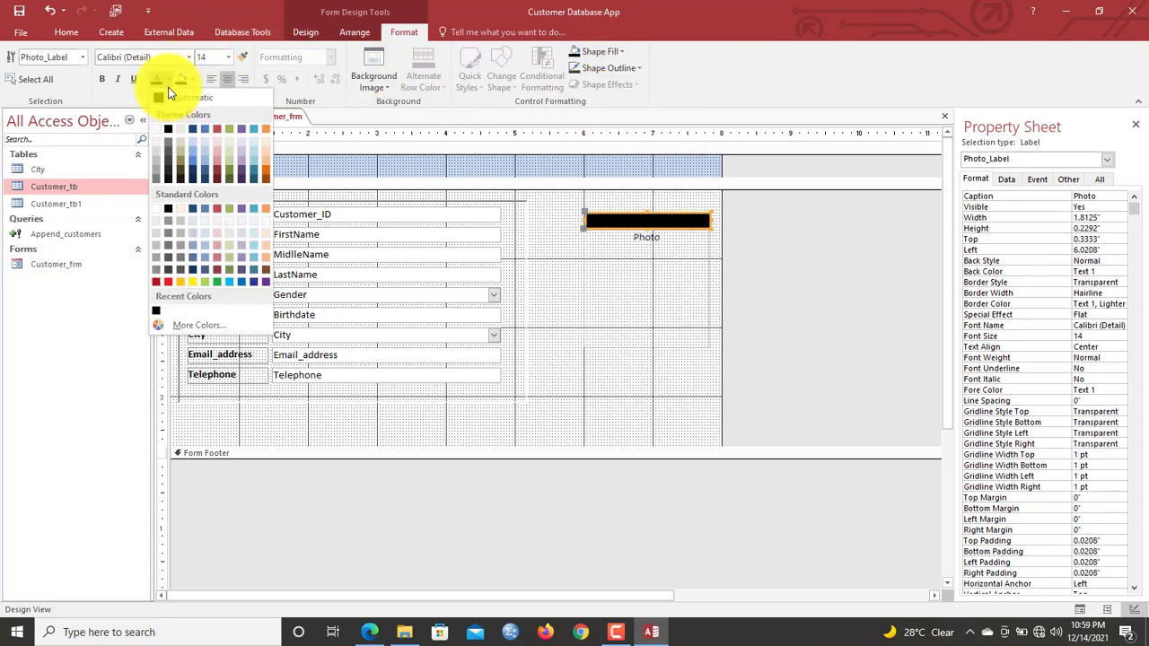
{"action": "left_click", "coordinate": [155, 130]}
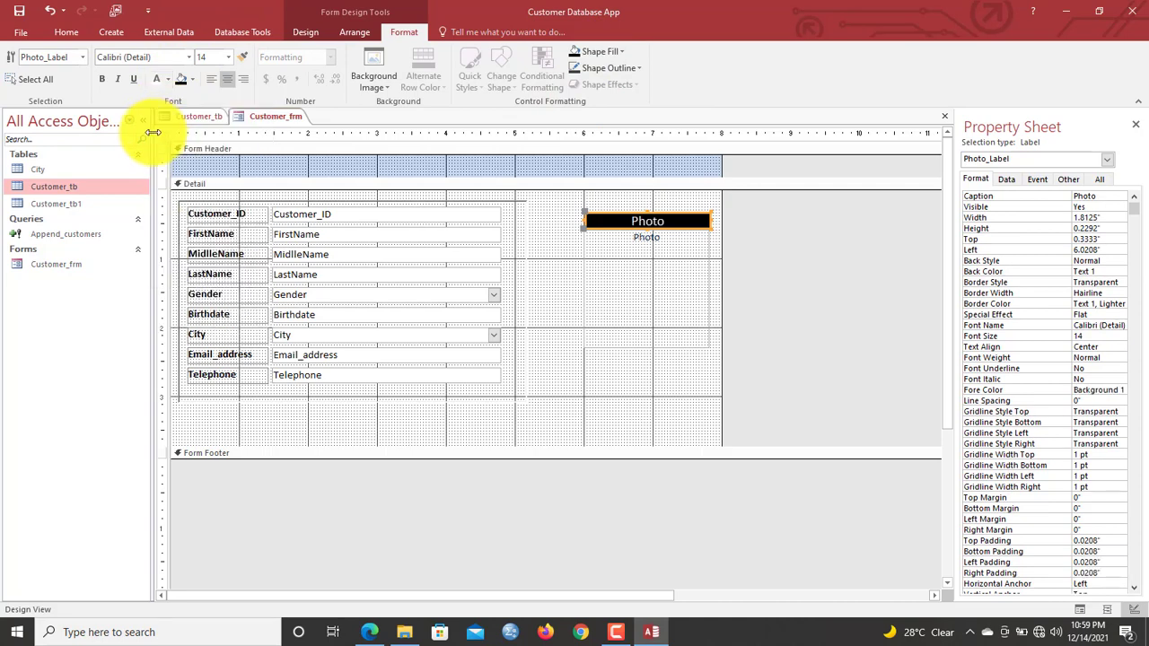
{"action": "left_click", "coordinate": [102, 79]}
{"action": "left_click", "coordinate": [655, 330]}
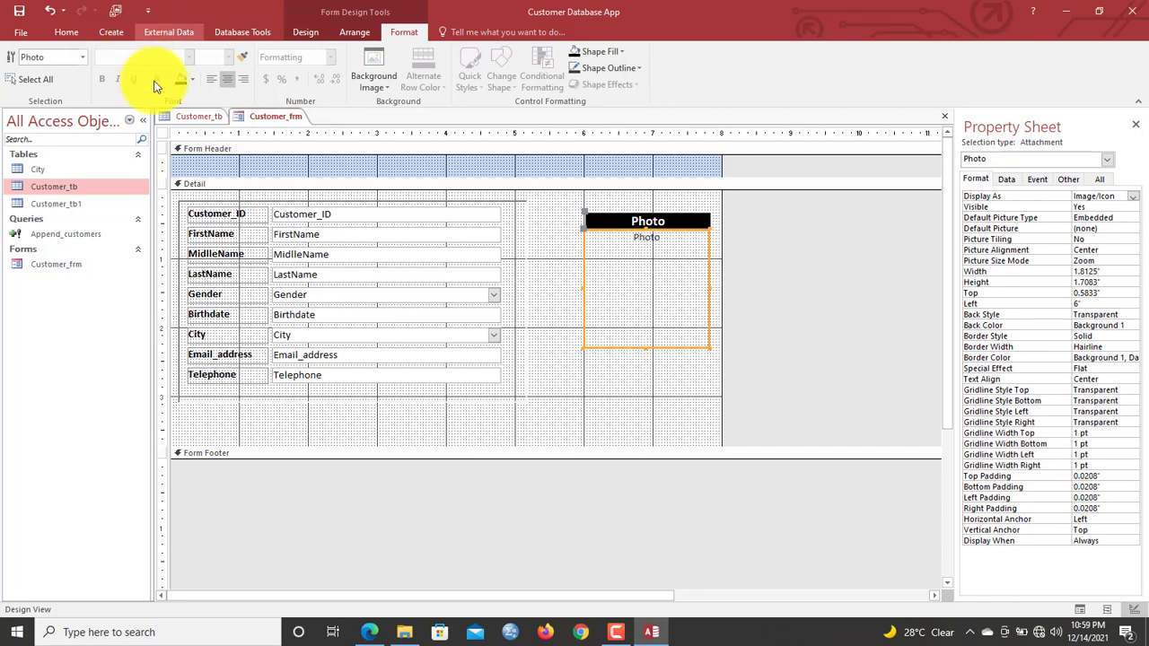
Preview the formatted Customer_frm in Form View
{"action": "right_click", "coordinate": [258, 117]}
{"action": "left_click", "coordinate": [287, 186]}
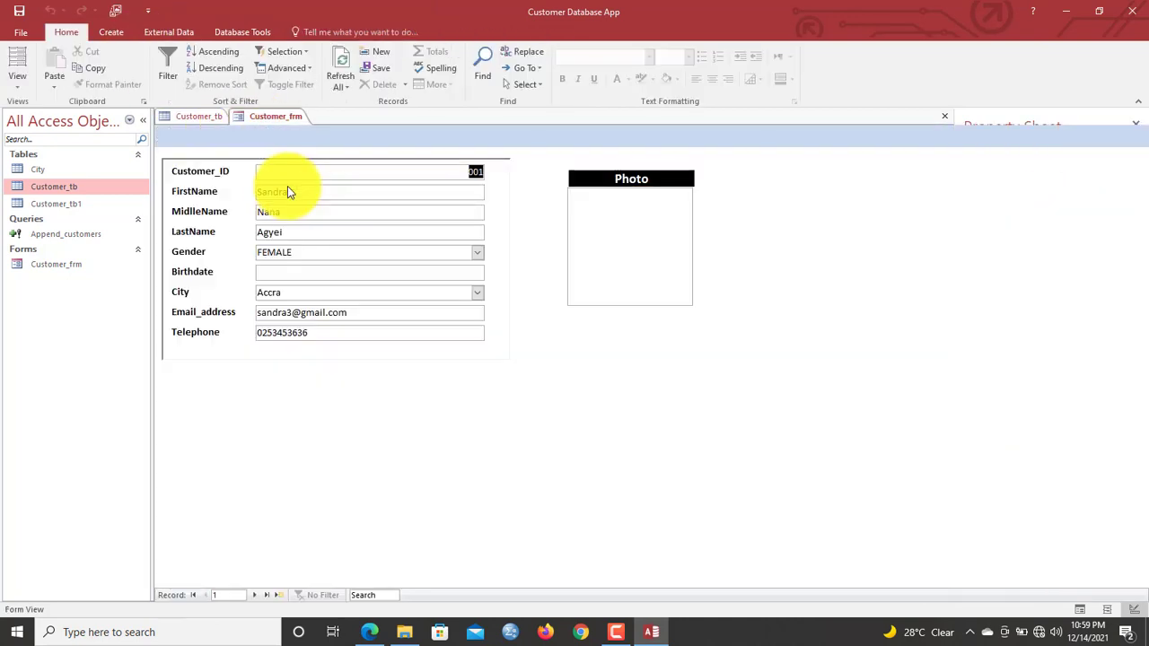
{"action": "right_click", "coordinate": [576, 149]}
{"action": "left_click", "coordinate": [575, 146]}
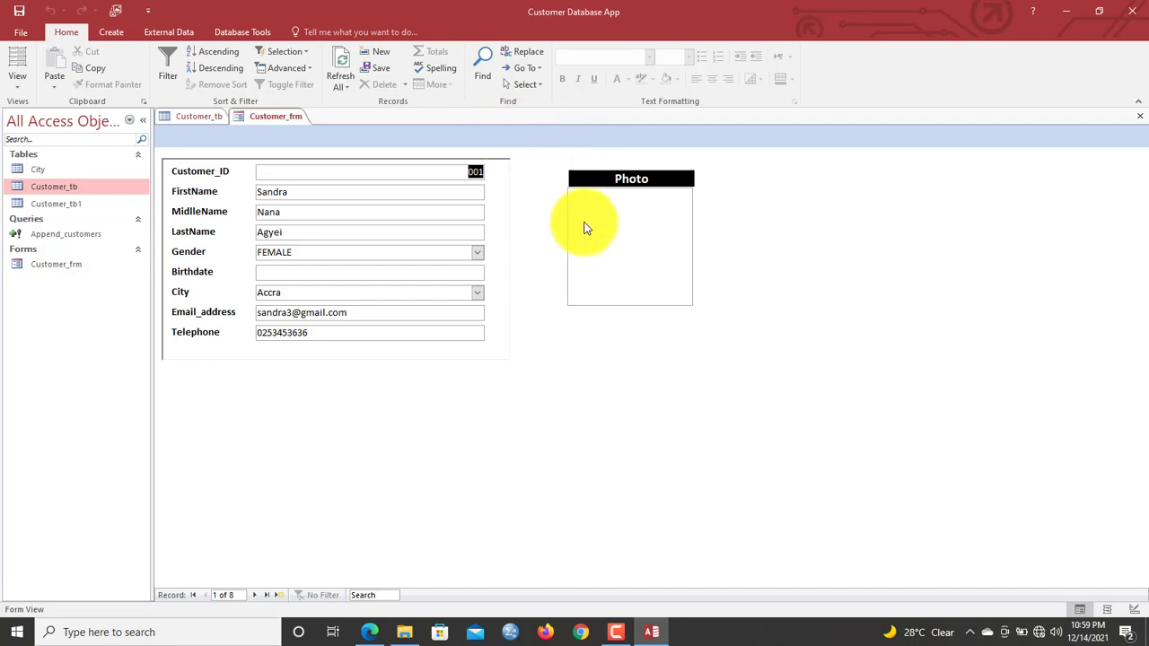
Return Customer_frm to Design View and insert the employee image from the Pictures folder as the Photo attachment box's default picture
{"action": "right_click", "coordinate": [734, 179]}
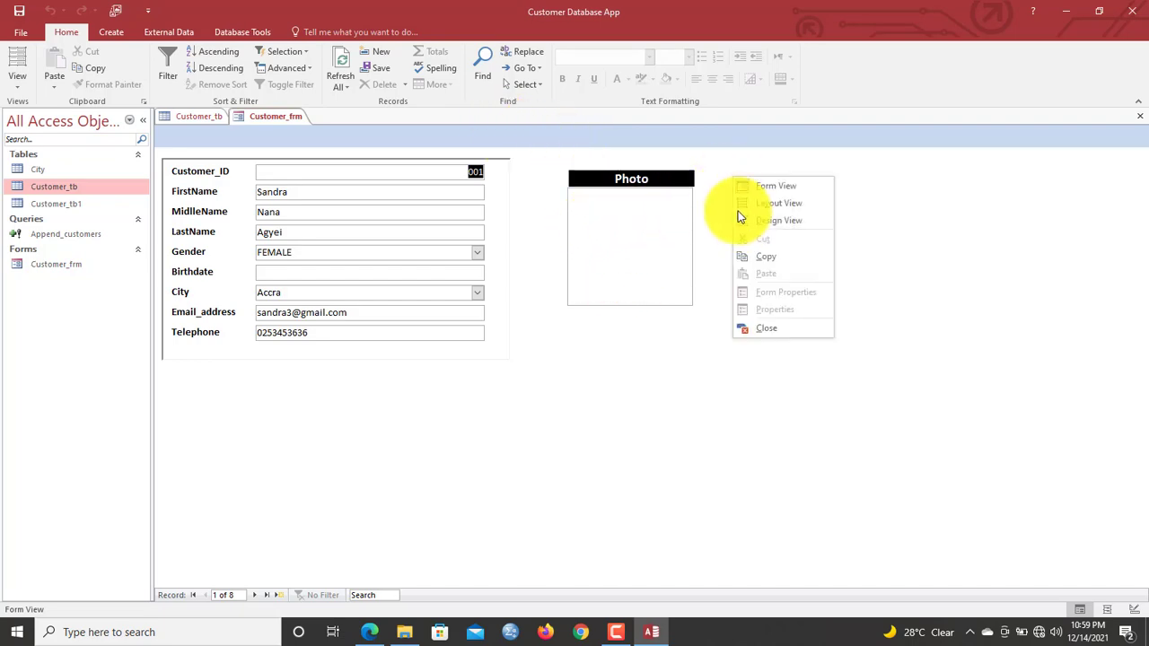
{"action": "left_click", "coordinate": [754, 220]}
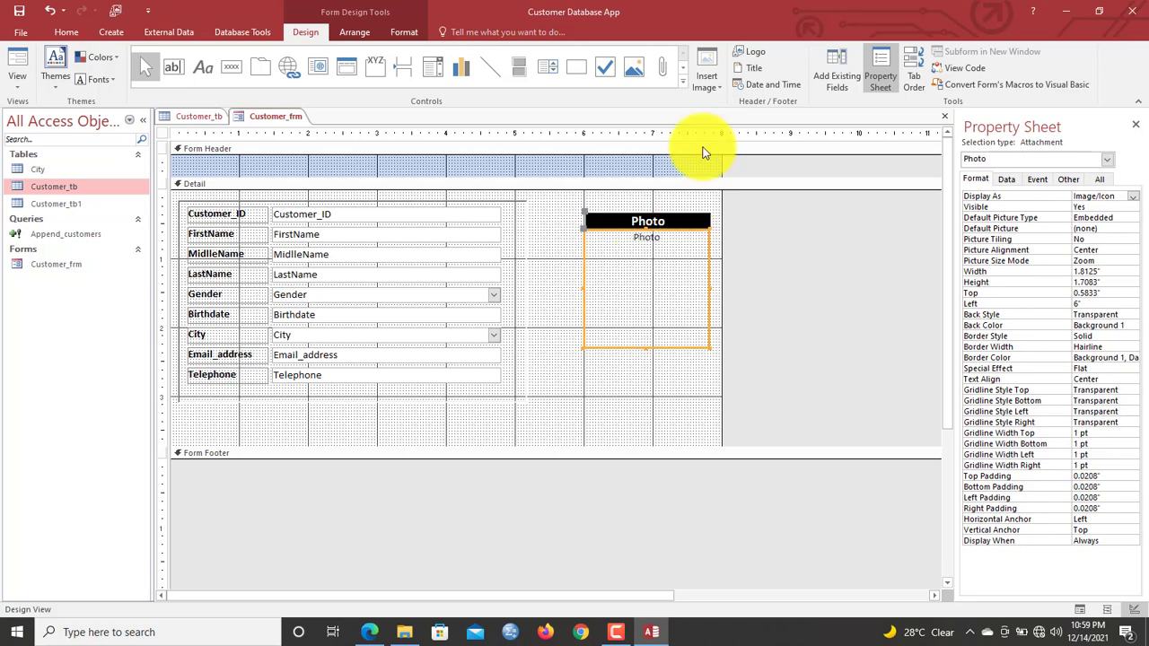
{"action": "left_click", "coordinate": [705, 83]}
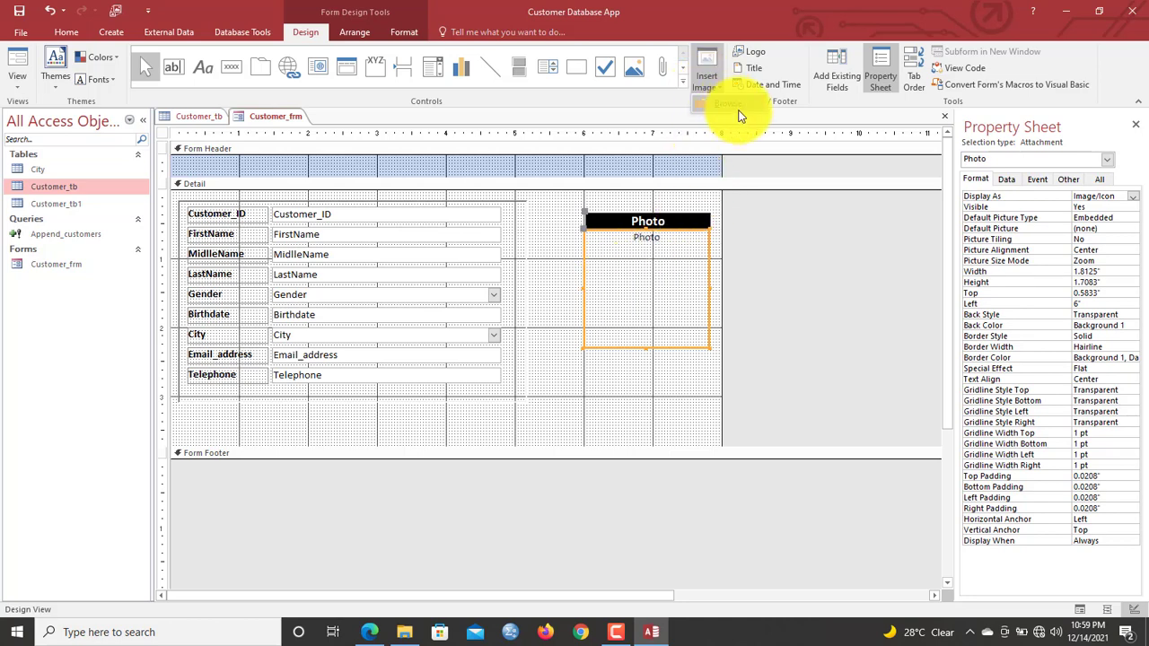
{"action": "left_click", "coordinate": [741, 115]}
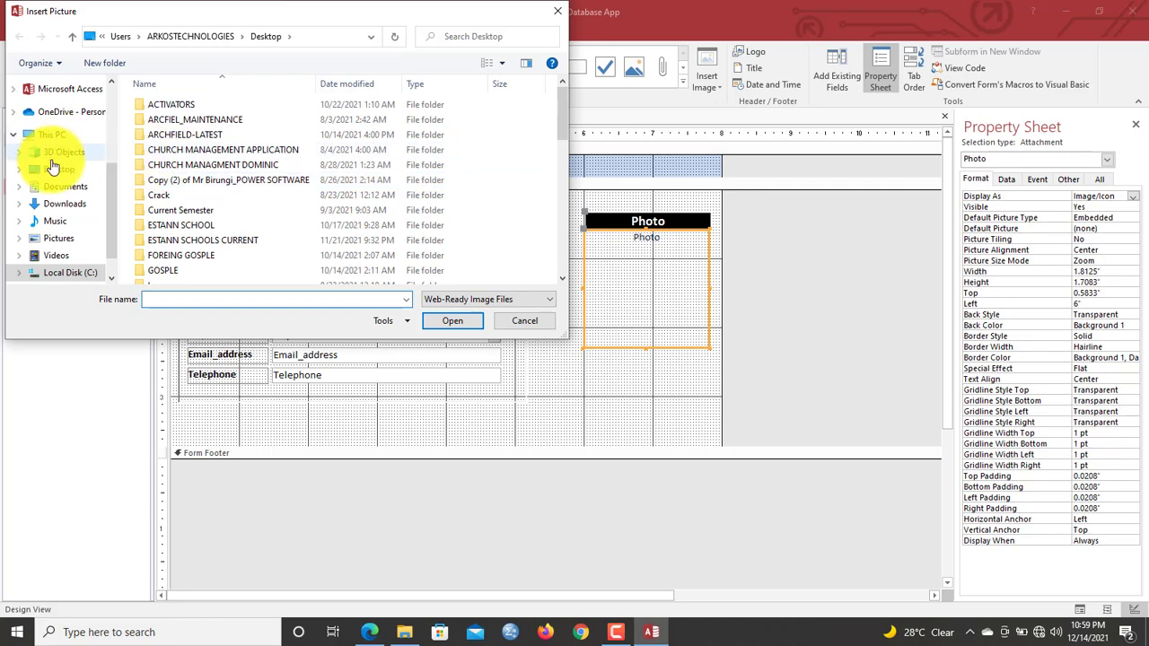
{"action": "left_click", "coordinate": [59, 238]}
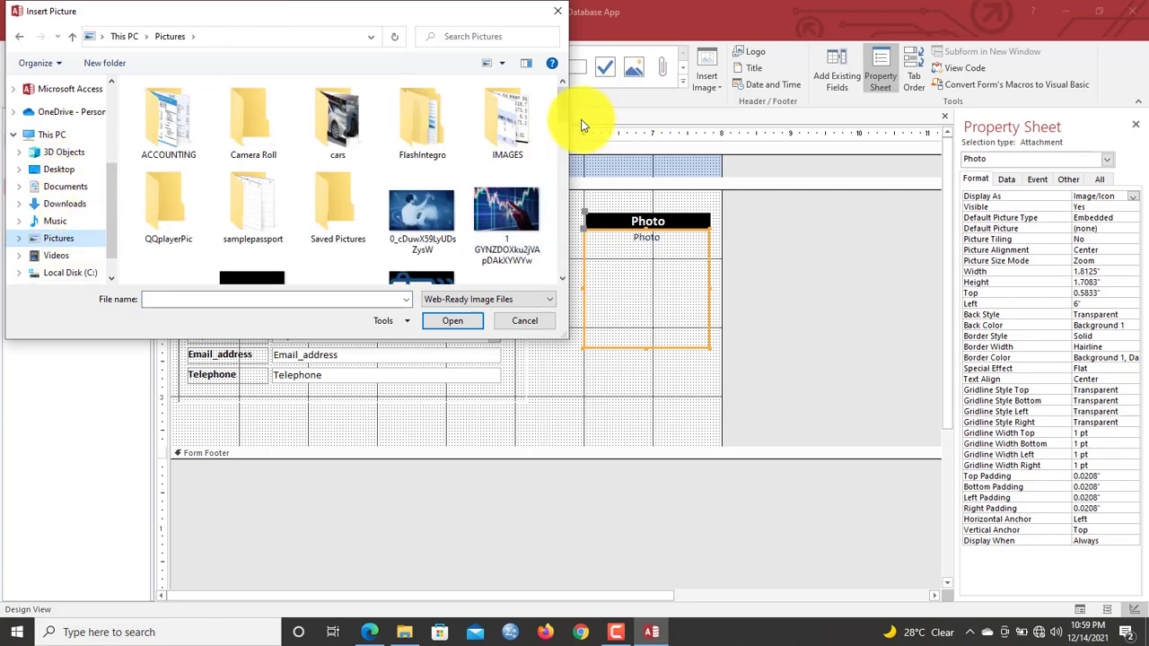
{"action": "left_click_drag", "start_coordinate": [560, 109], "coordinate": [572, 182]}
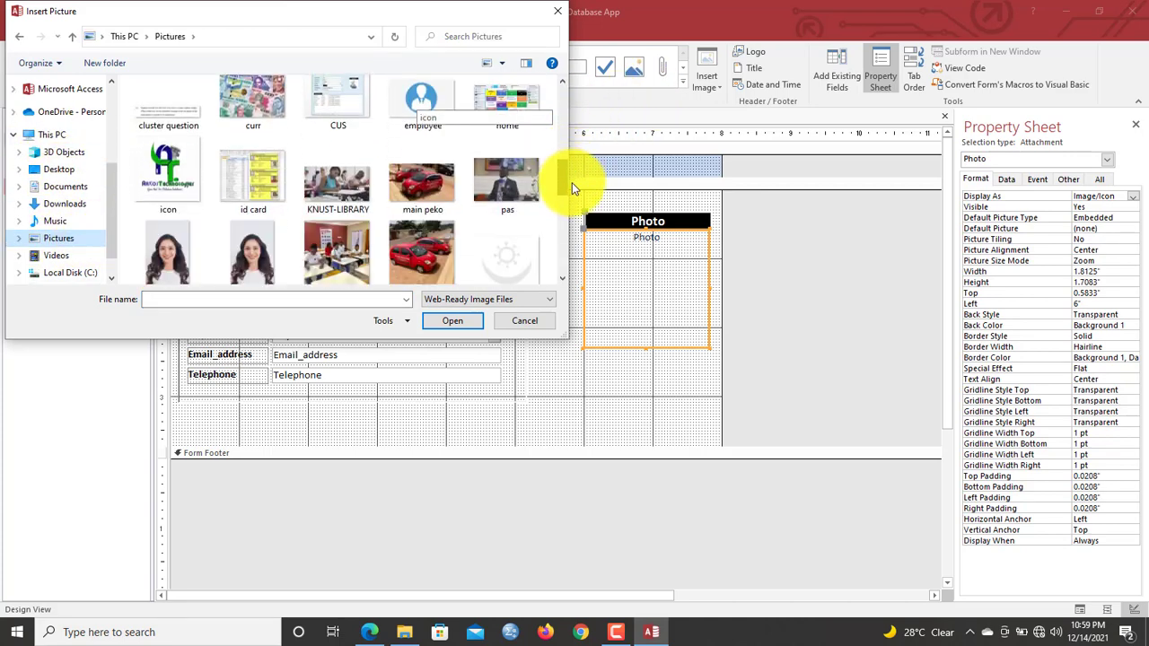
{"action": "left_click", "coordinate": [438, 129]}
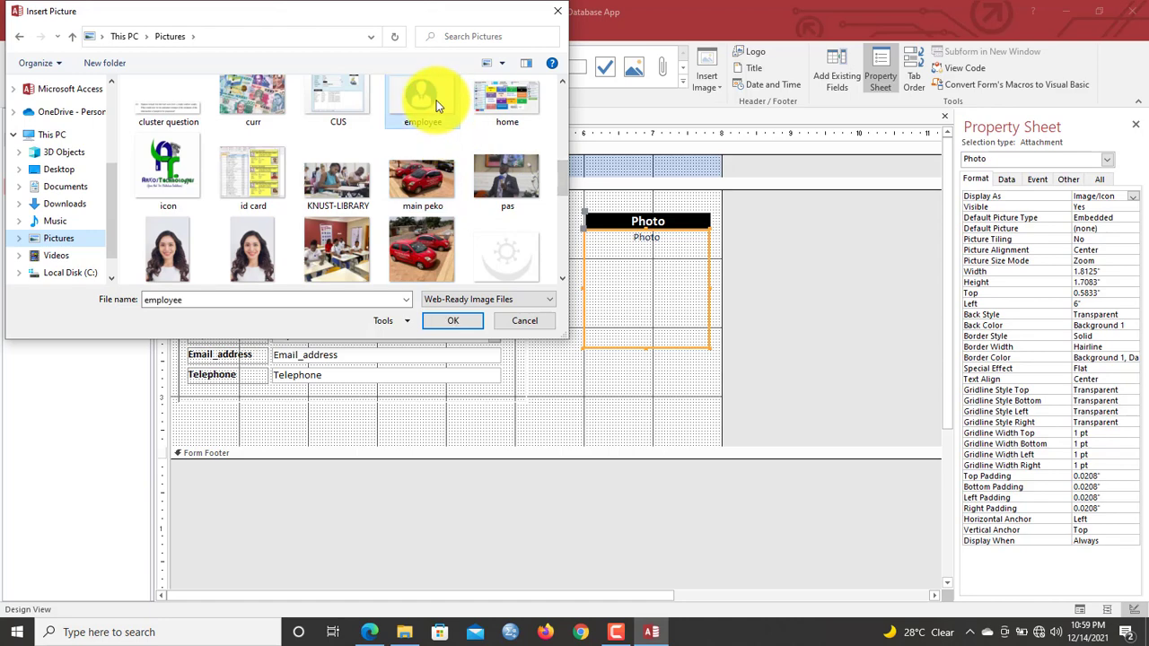
{"action": "left_click", "coordinate": [452, 320]}
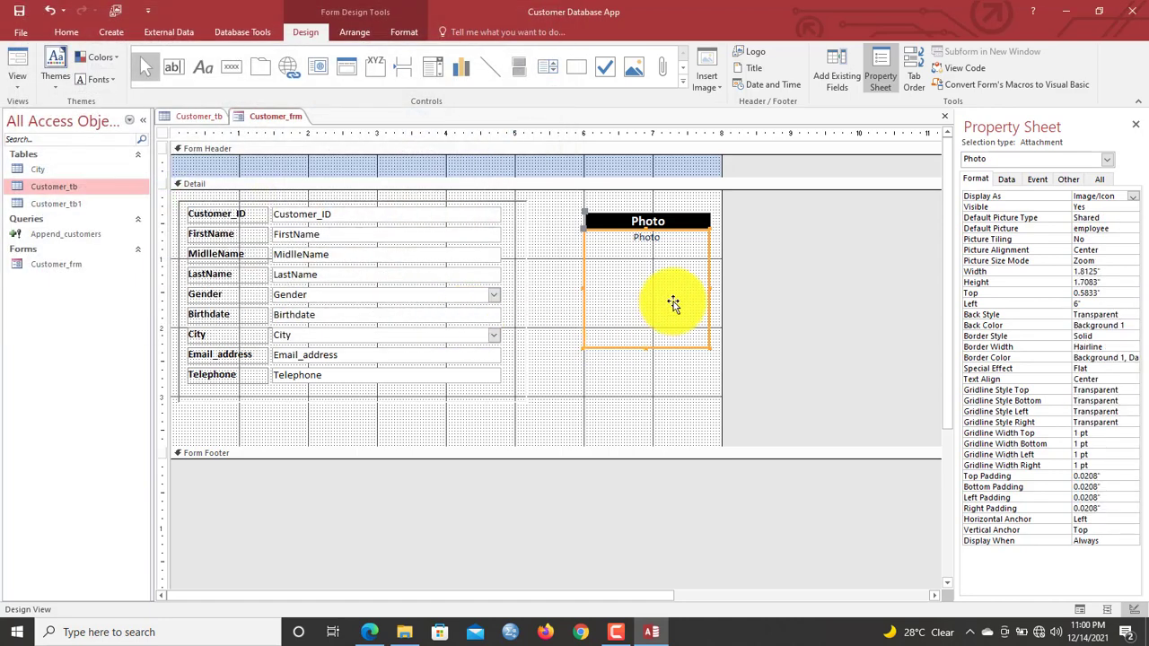
Set the Photo attachment box's Picture Size Mode to Stretch and preview the form in Form View
{"action": "left_click", "coordinate": [1131, 251]}
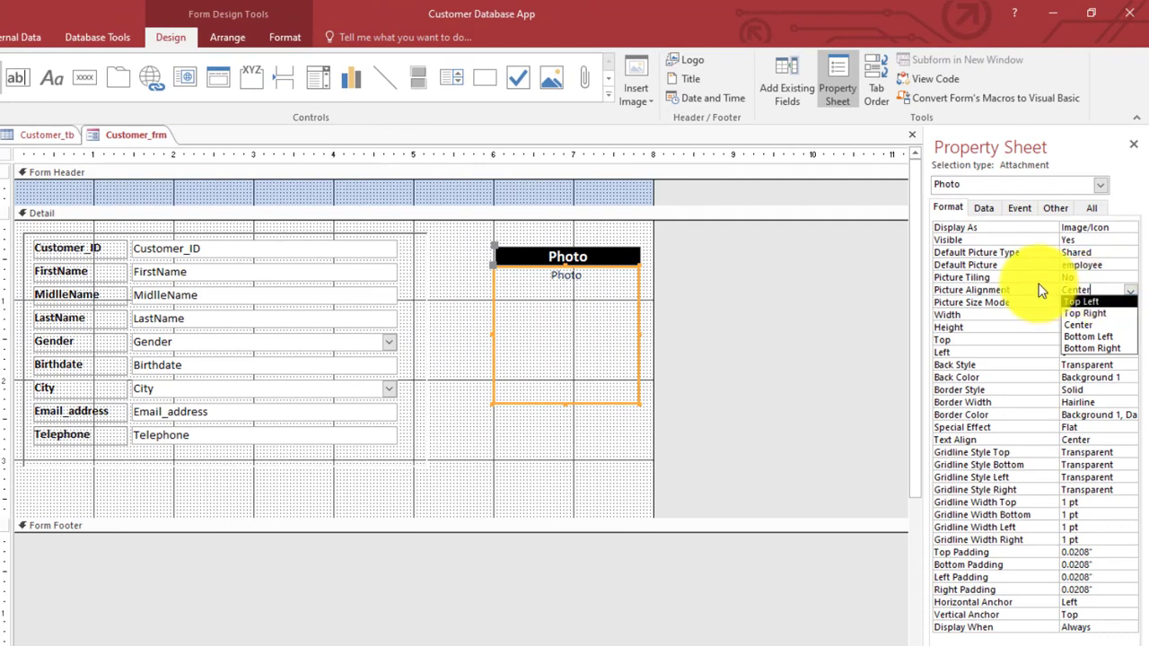
{"action": "left_click", "coordinate": [1048, 301]}
{"action": "left_click", "coordinate": [1130, 304]}
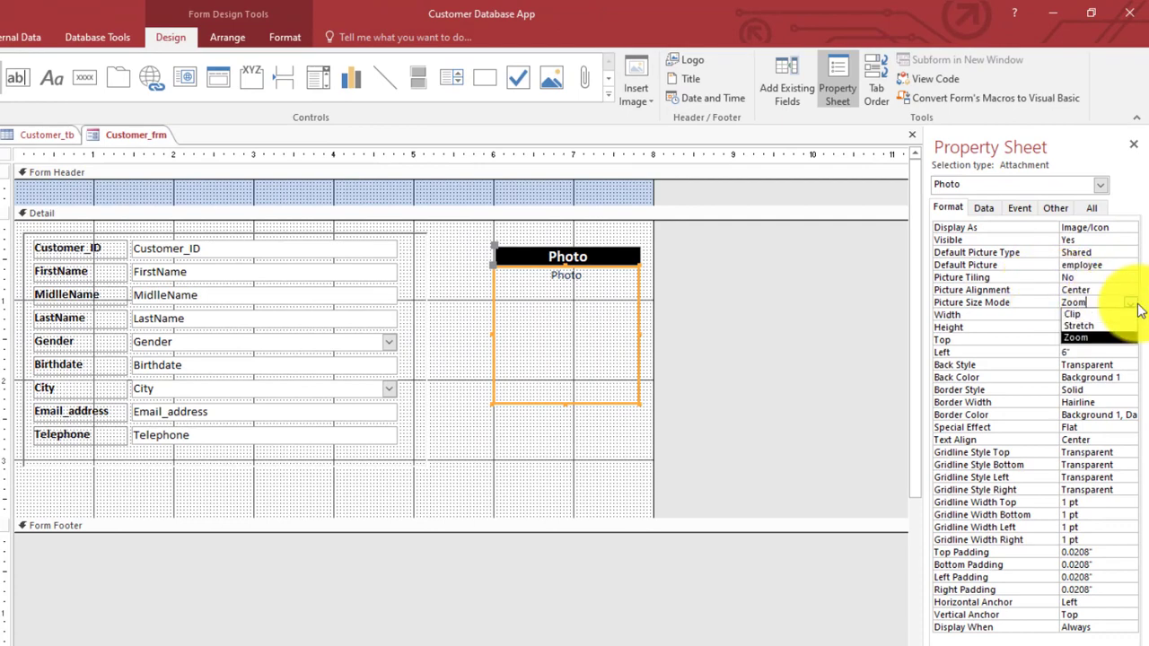
{"action": "left_click", "coordinate": [1081, 326]}
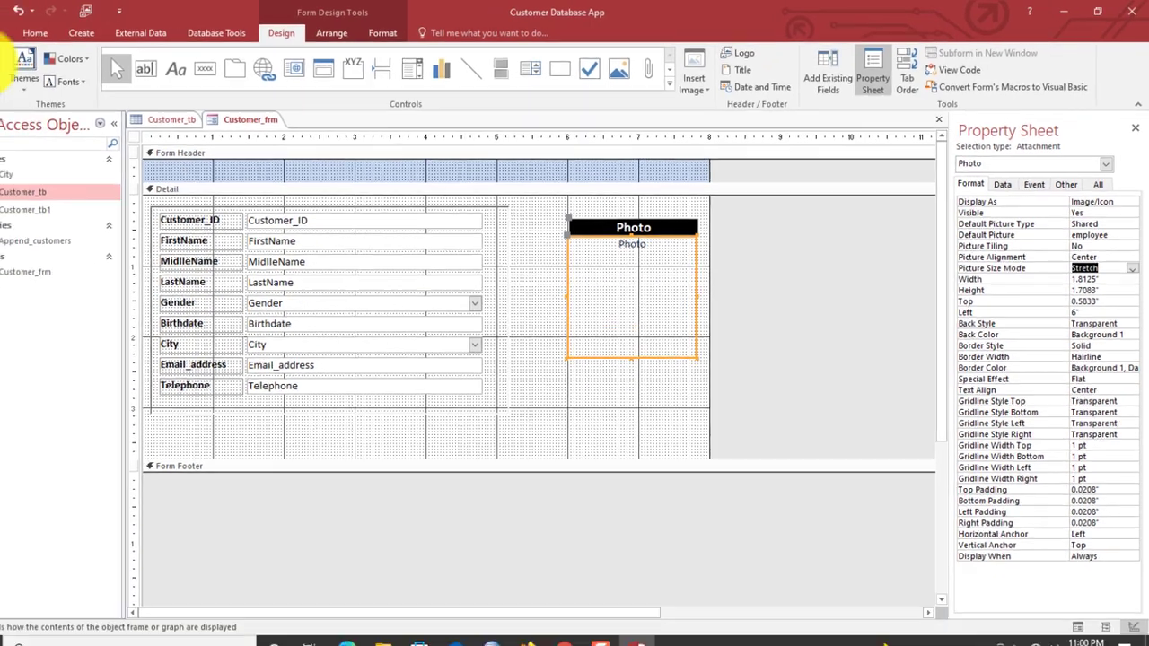
{"action": "left_click", "coordinate": [20, 74]}
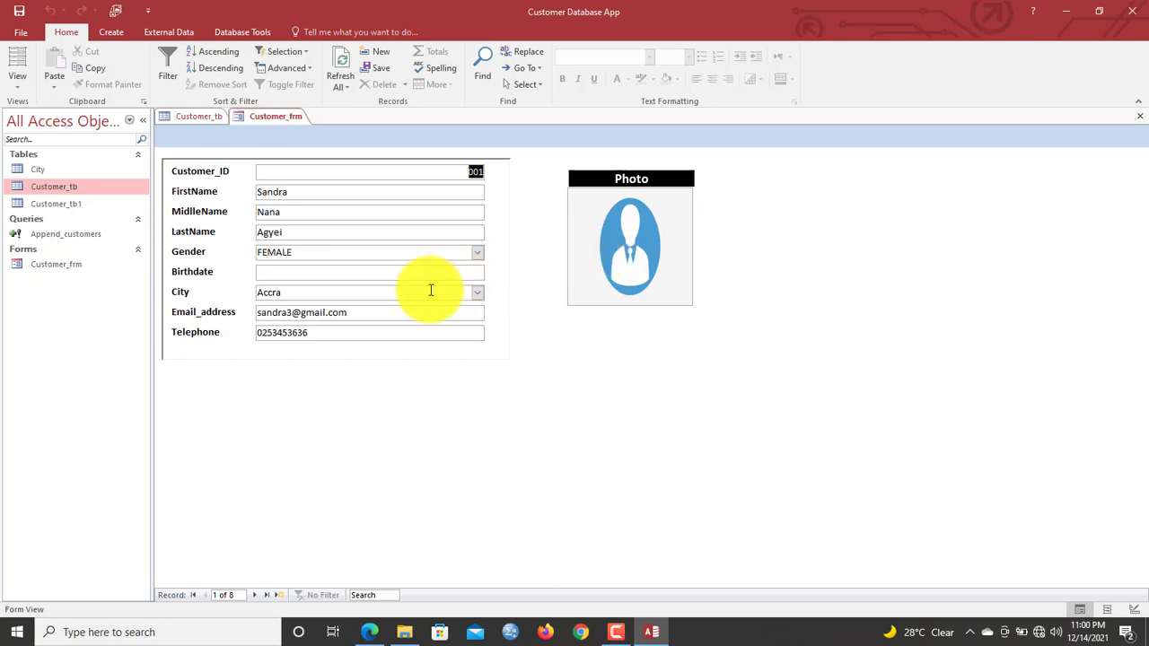
Switch the form back to Design View and extend the Form Header to a height of about 0.6 inches
{"action": "right_click", "coordinate": [528, 166]}
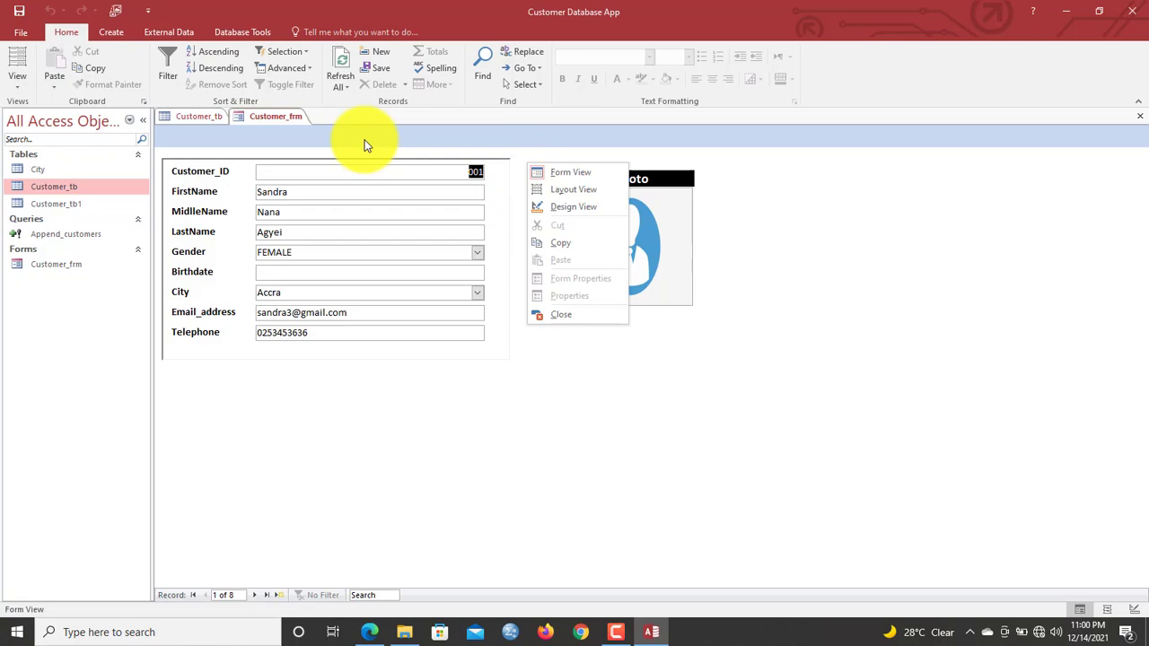
{"action": "right_click", "coordinate": [263, 135]}
{"action": "left_click", "coordinate": [307, 180]}
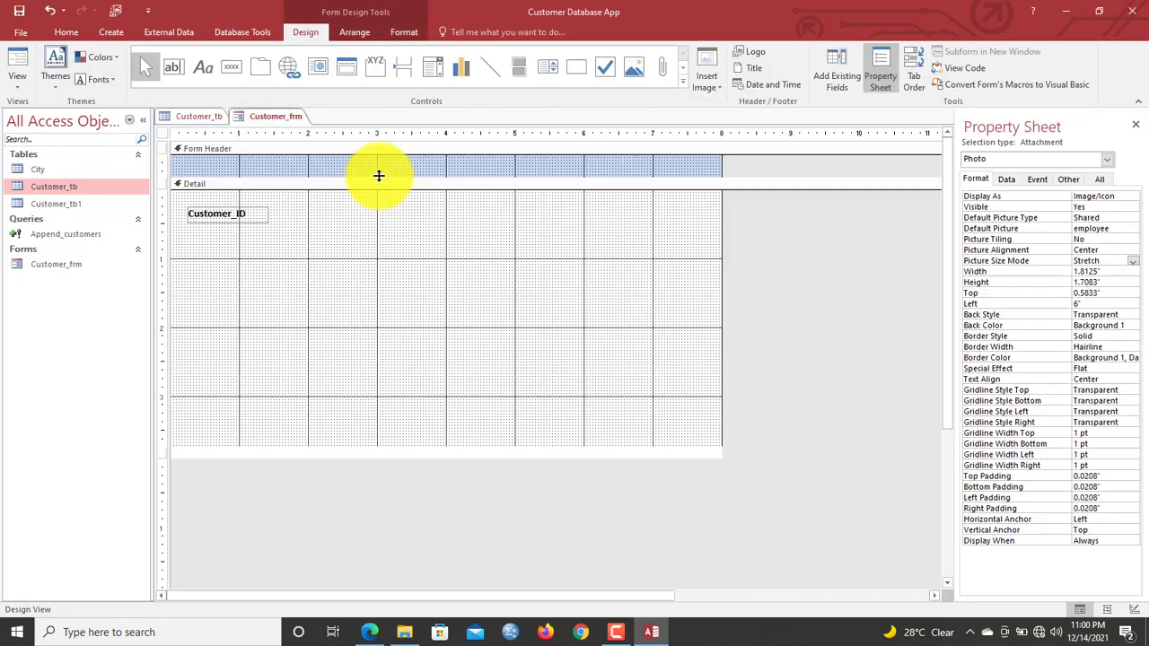
{"action": "left_click_drag", "start_coordinate": [380, 184], "coordinate": [383, 191]}
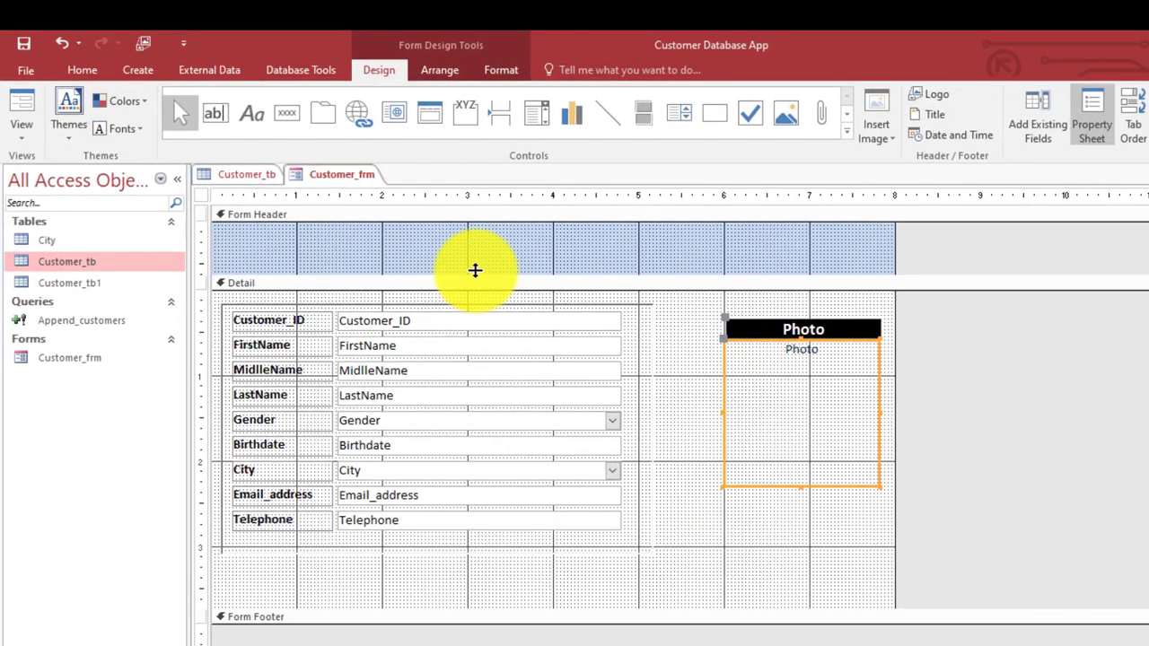
{"action": "left_click", "coordinate": [475, 270]}
Create a command button in the Form Header for the Add New Record operation, captioned Add, and widen it to about 1.1 inches
{"action": "left_click", "coordinate": [286, 112]}
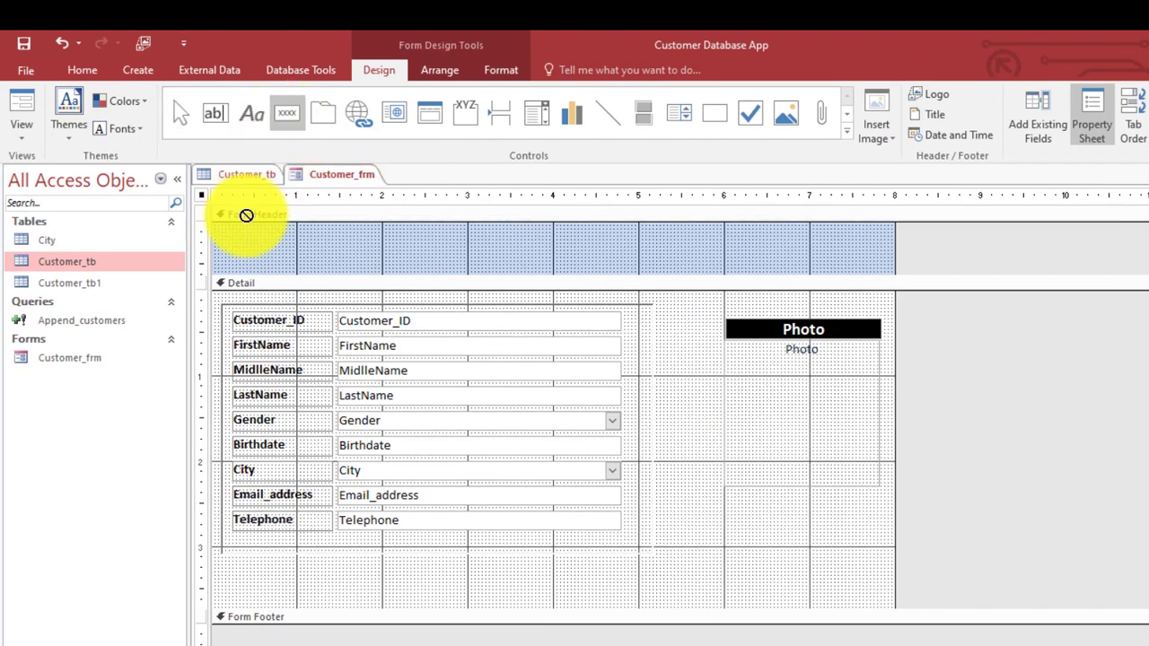
{"action": "left_click_drag", "start_coordinate": [245, 232], "coordinate": [343, 258]}
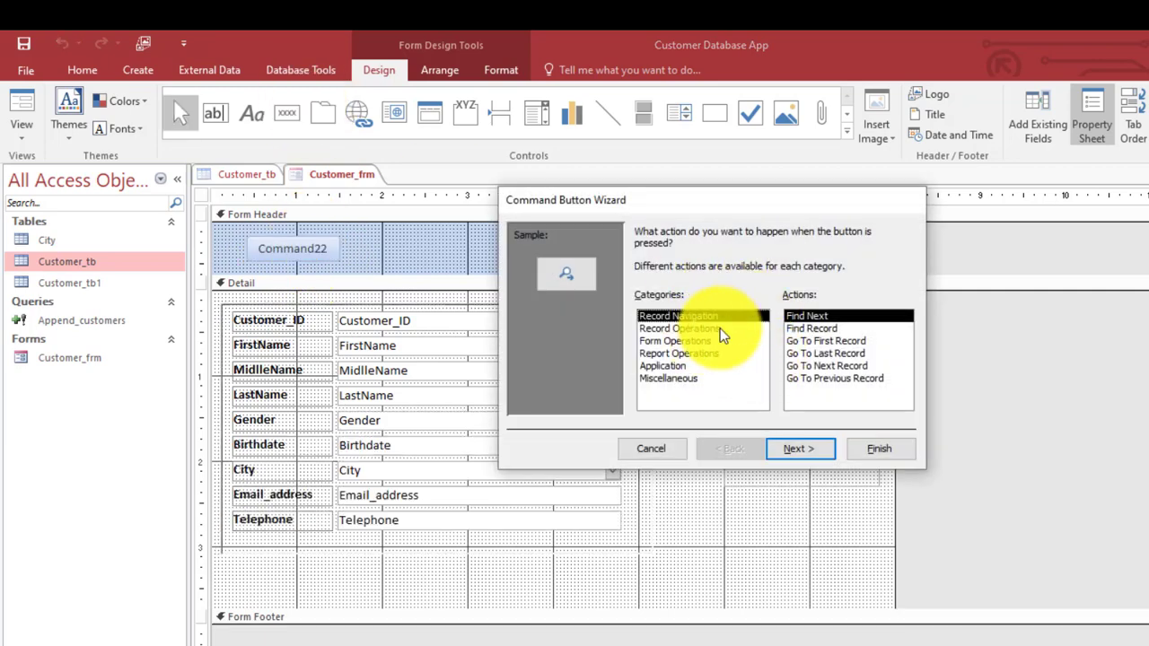
{"action": "left_click", "coordinate": [680, 329]}
{"action": "left_click", "coordinate": [823, 452]}
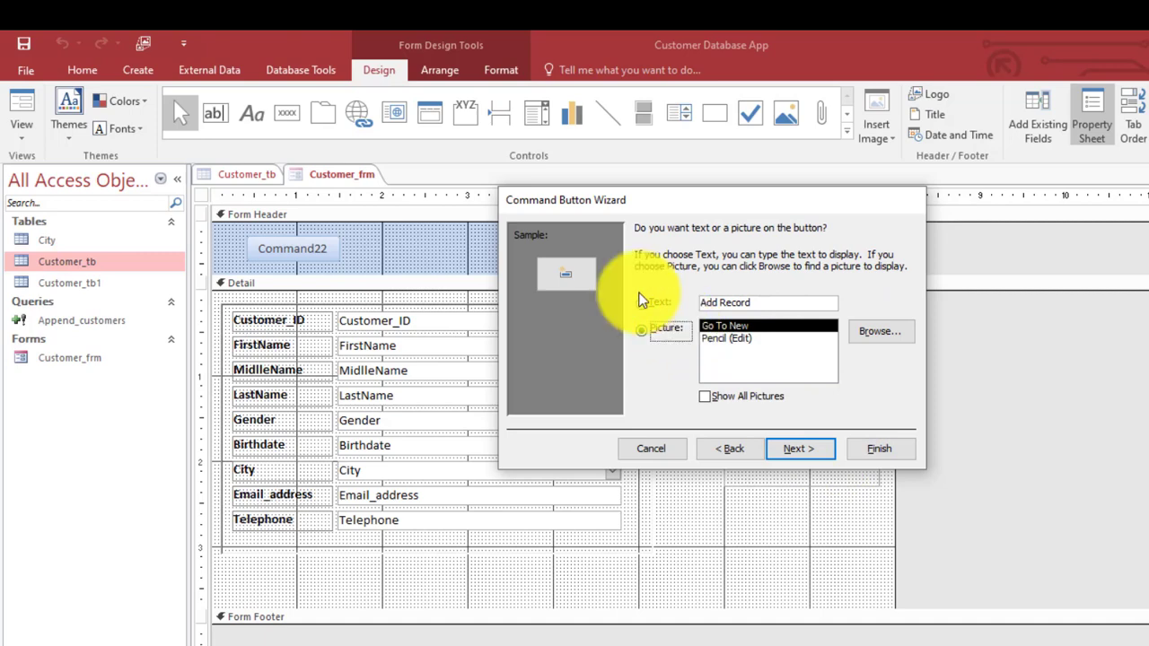
{"action": "left_click", "coordinate": [655, 304]}
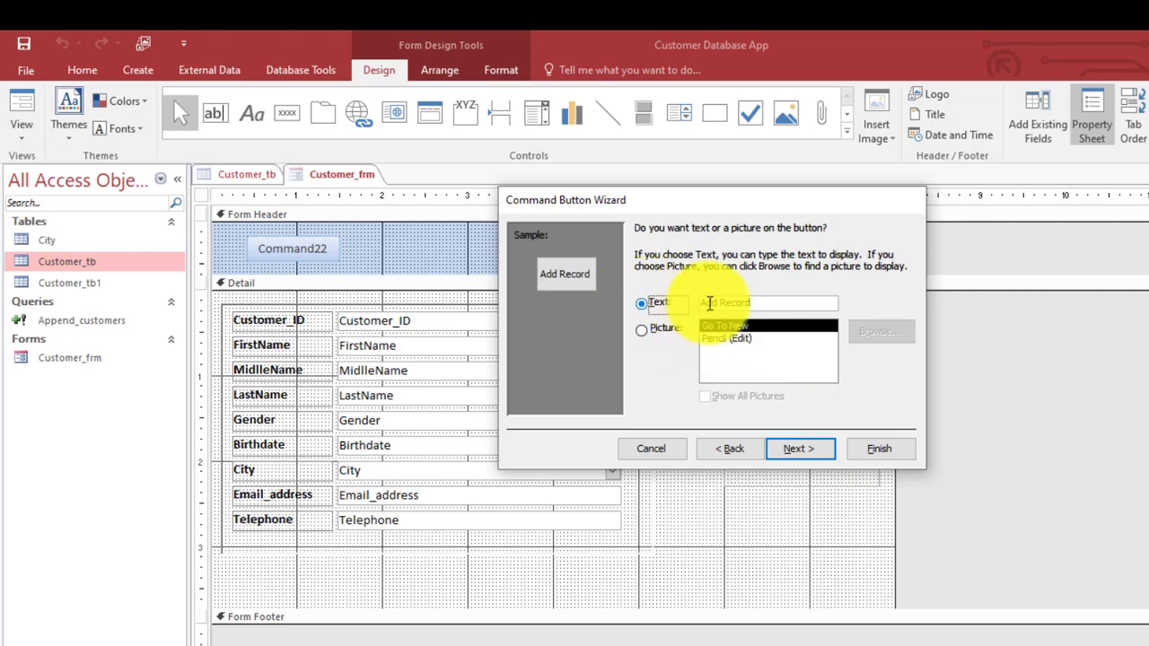
{"action": "key", "text": "BackSpace"}
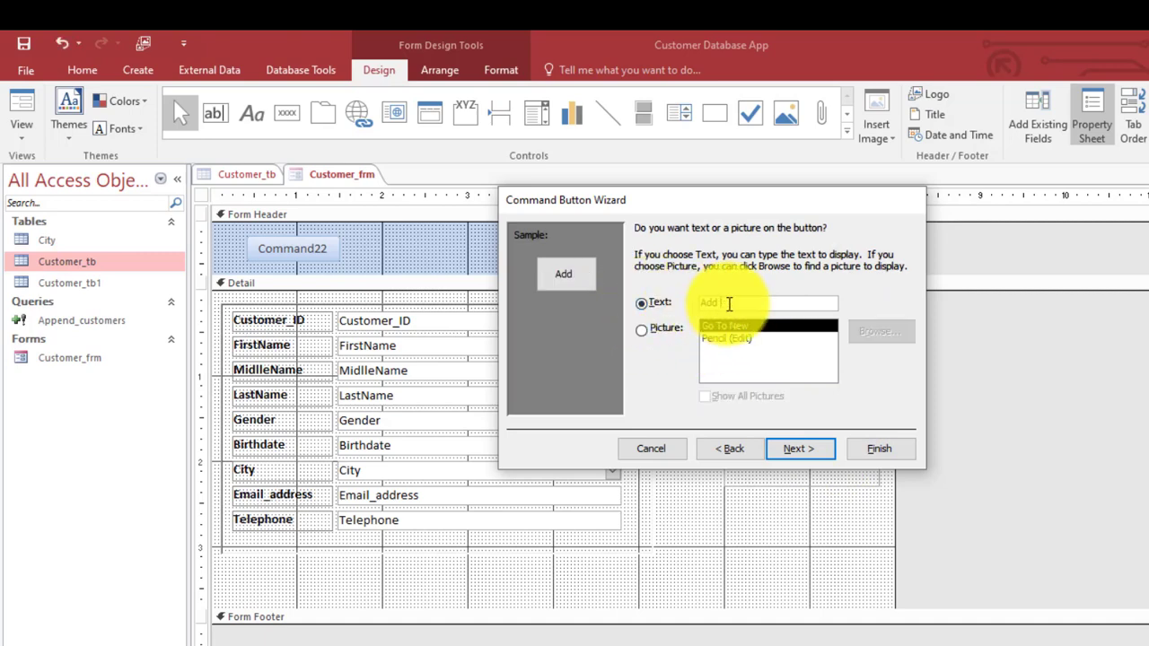
{"action": "left_click", "coordinate": [866, 453]}
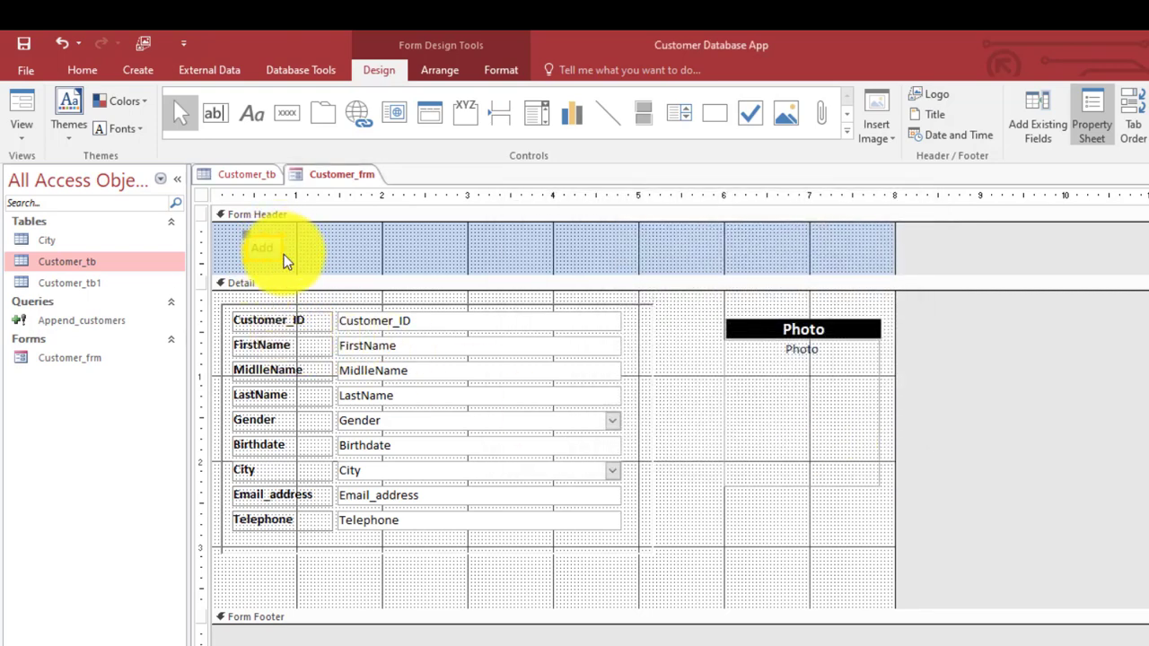
{"action": "left_click_drag", "start_coordinate": [283, 249], "coordinate": [343, 262]}
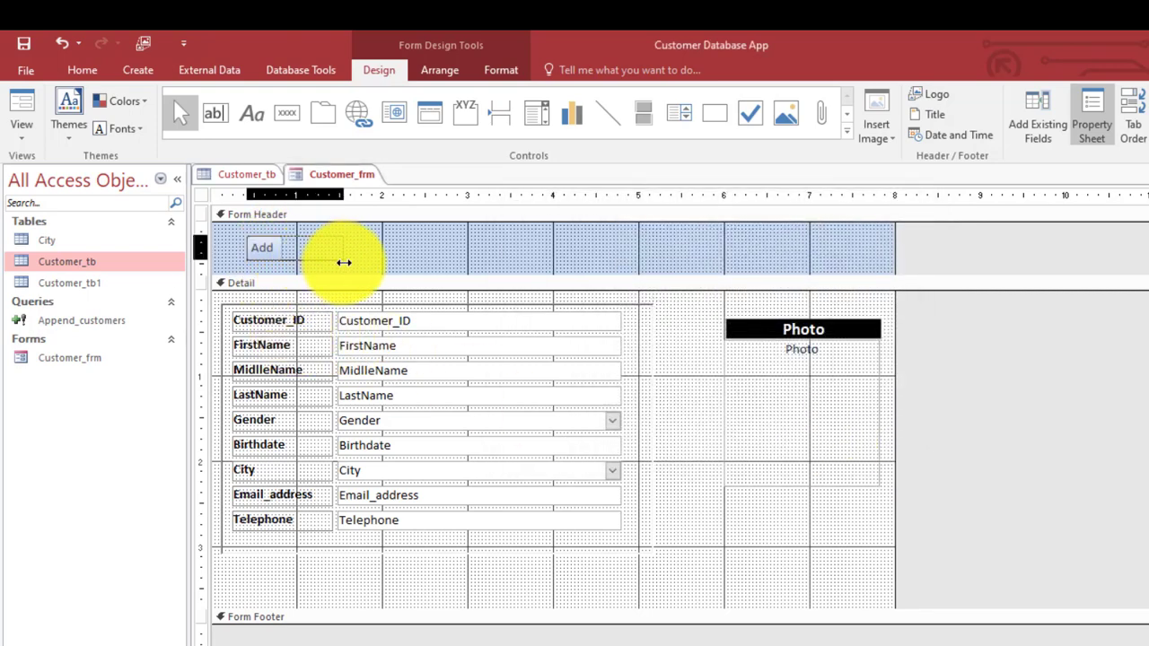
{"action": "left_click", "coordinate": [410, 248]}
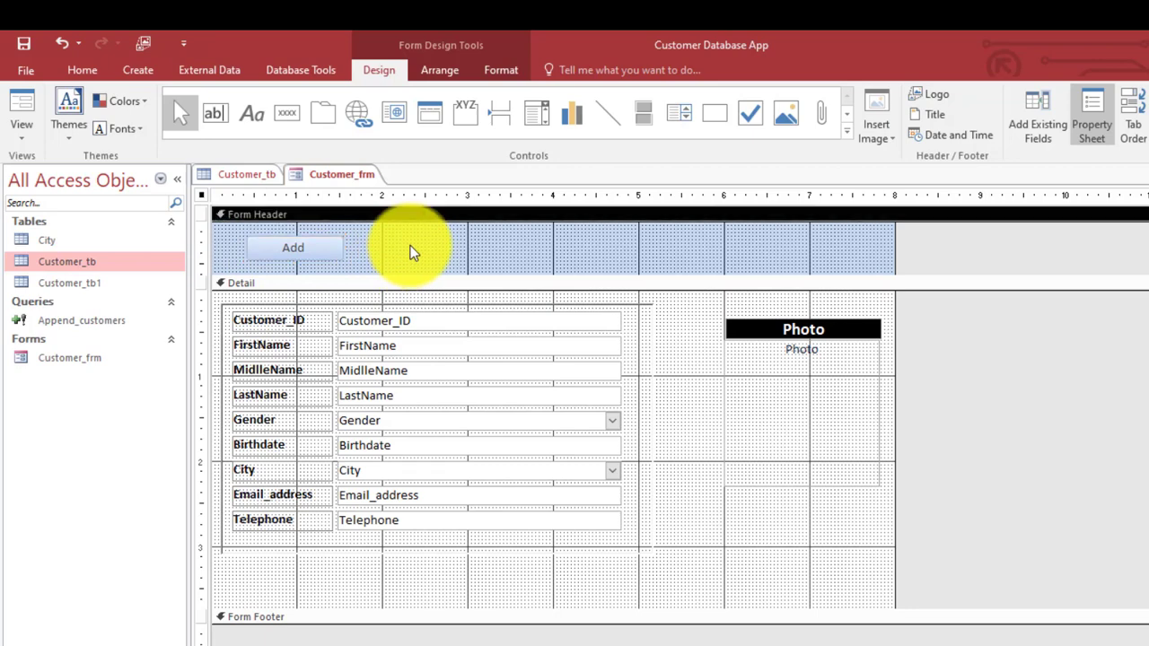
Create a second command button beside Add for the Save Record operation, showing the text Save Record
{"action": "left_click", "coordinate": [291, 121]}
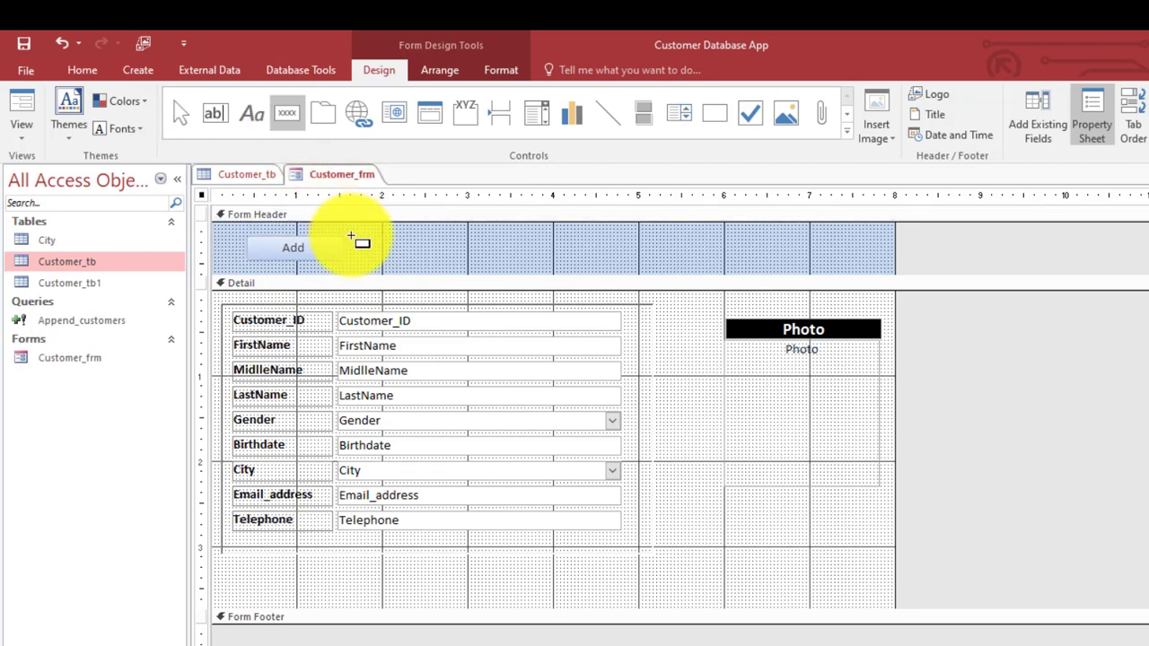
{"action": "mouse_move", "coordinate": [351, 236]}
{"action": "left_mouse_down"}
{"action": "mouse_move", "coordinate": [414, 262]}
{"action": "mouse_move", "coordinate": [481, 260]}
{"action": "left_mouse_up"}
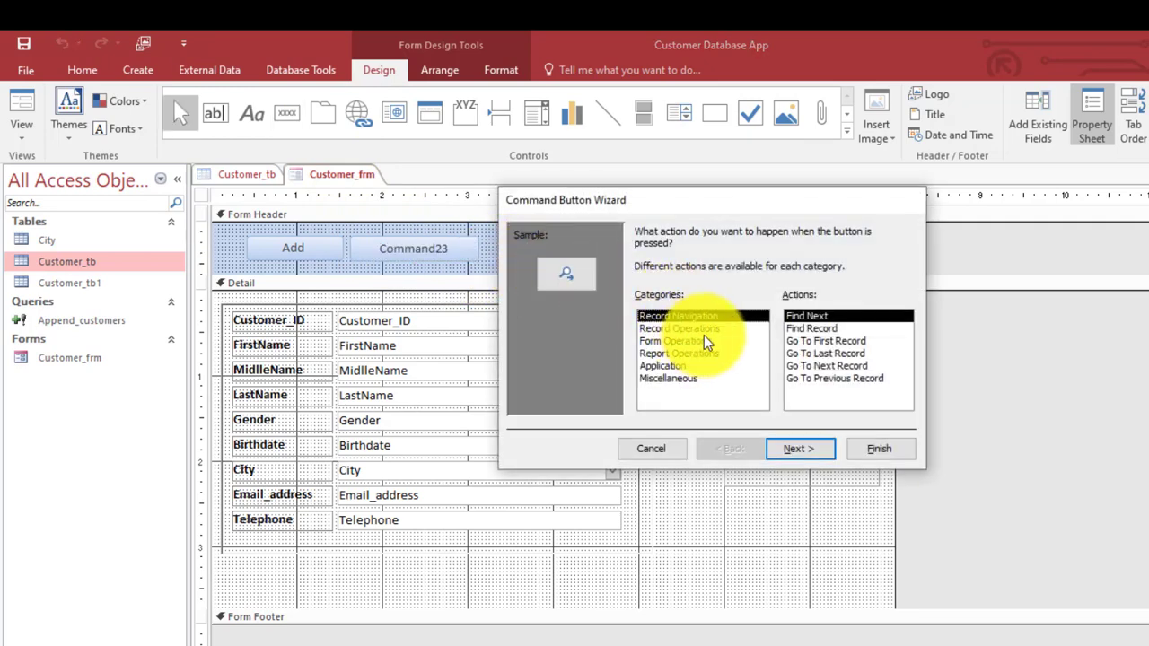
{"action": "left_click", "coordinate": [696, 328]}
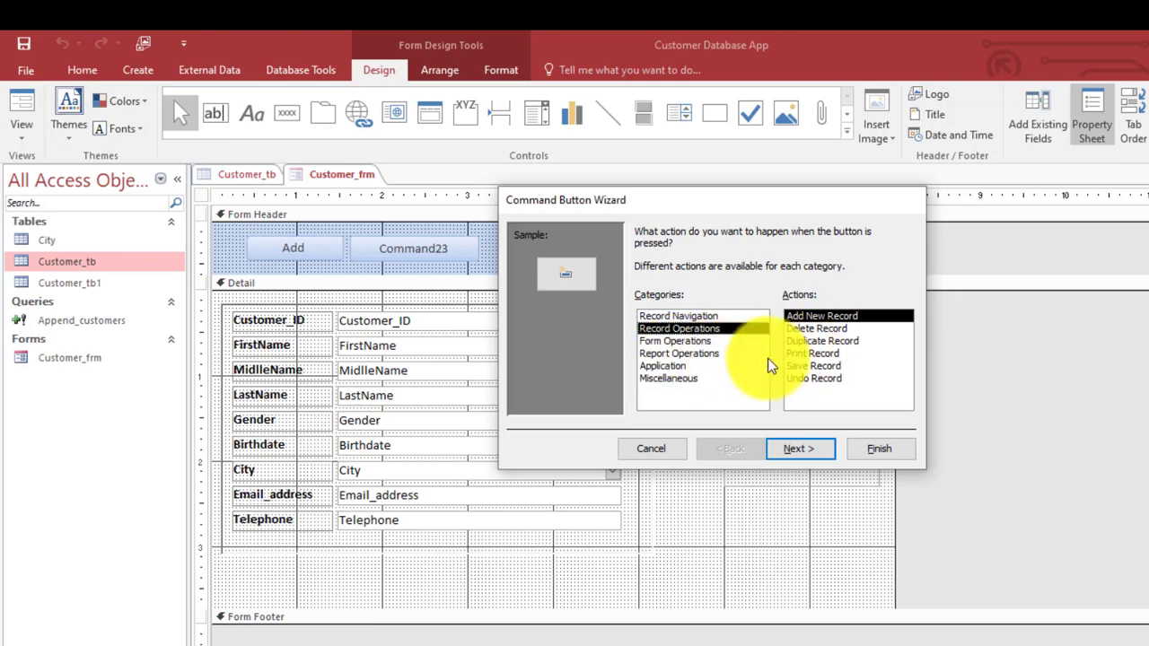
{"action": "left_click", "coordinate": [797, 365]}
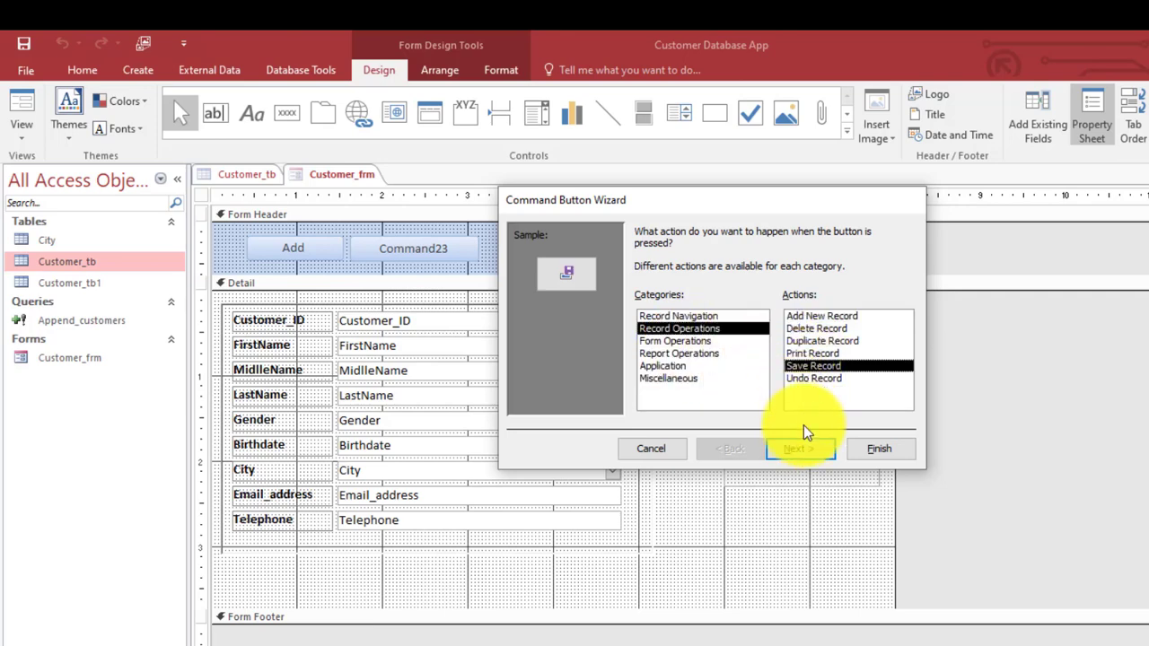
{"action": "left_click", "coordinate": [800, 448]}
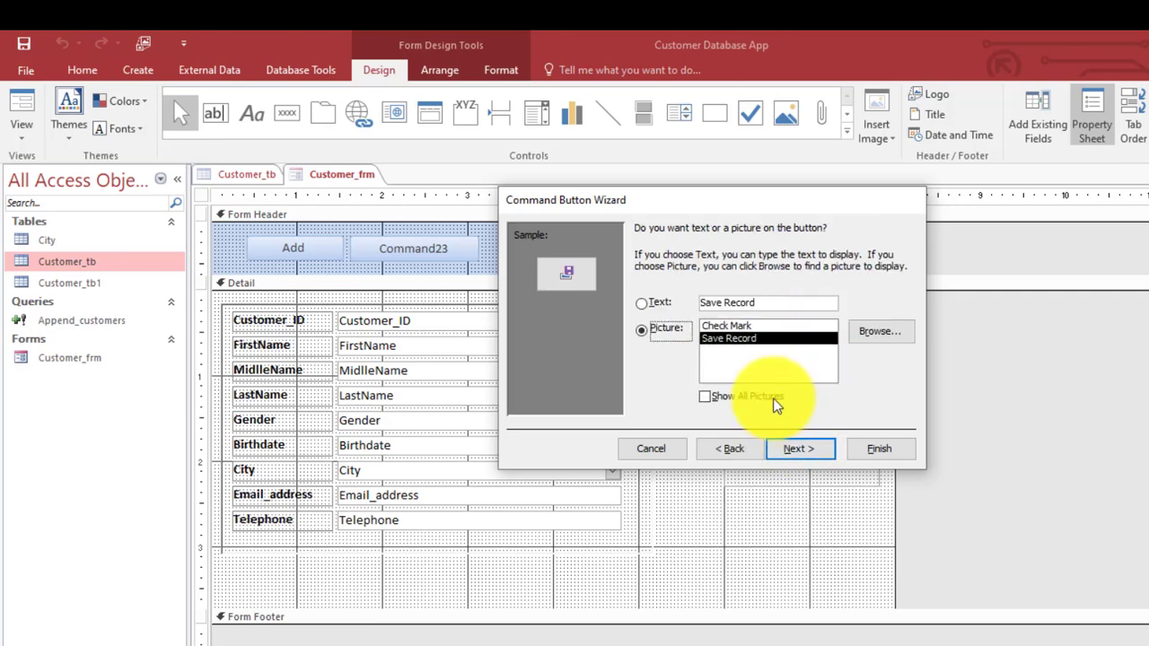
{"action": "left_click", "coordinate": [641, 302]}
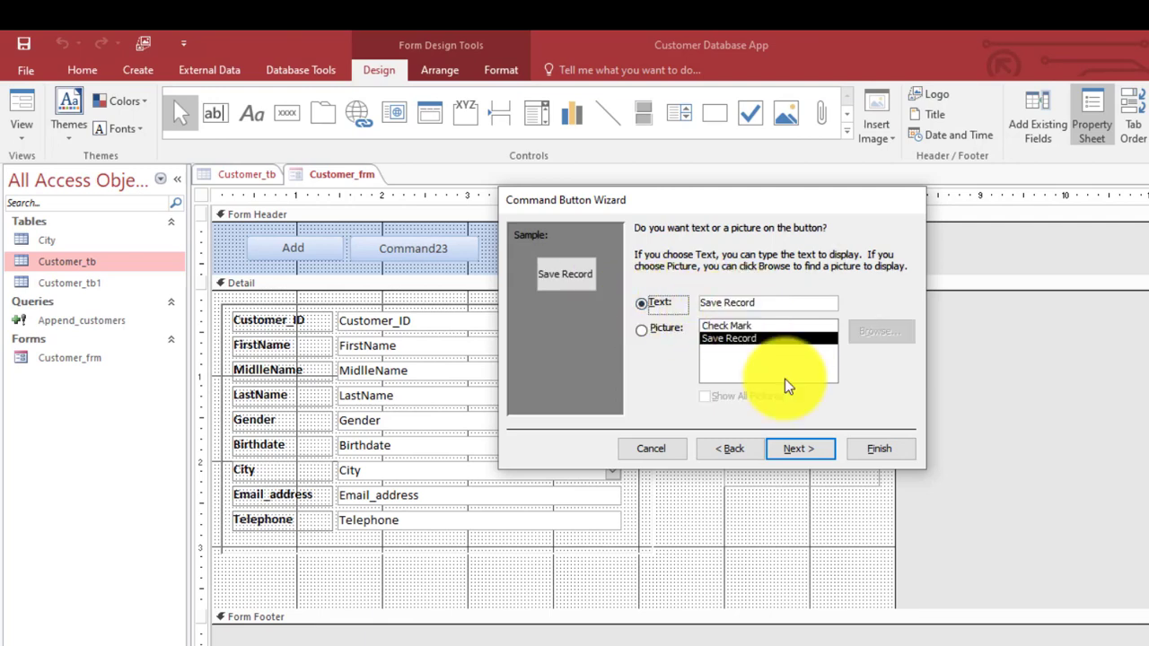
{"action": "left_click", "coordinate": [897, 453]}
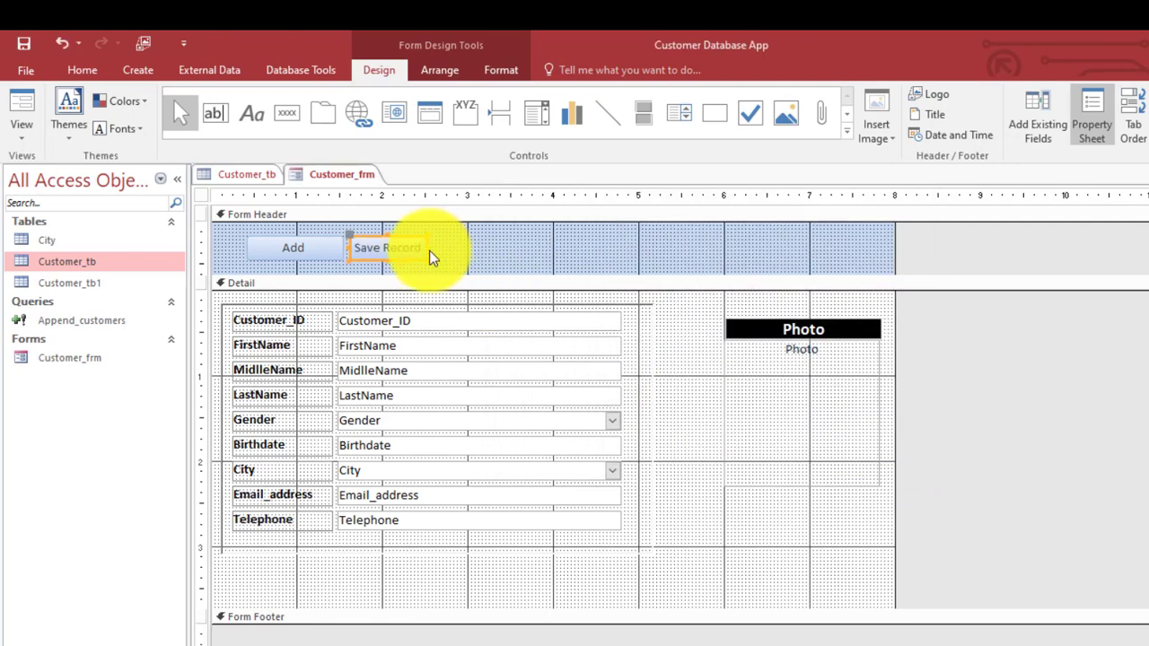
Create a third command button beside Save Record for the Delete Record operation, captioned Delete, and widen it to about 1.25 inches
{"action": "left_click", "coordinate": [288, 114]}
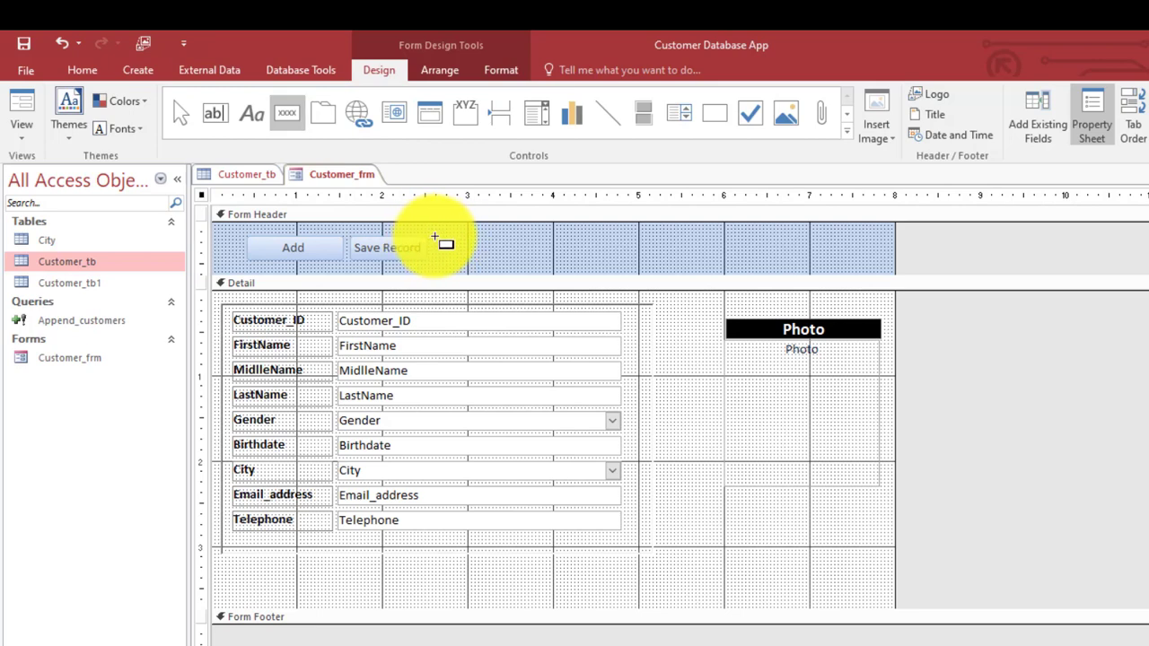
{"action": "left_click_drag", "start_coordinate": [435, 238], "coordinate": [544, 257]}
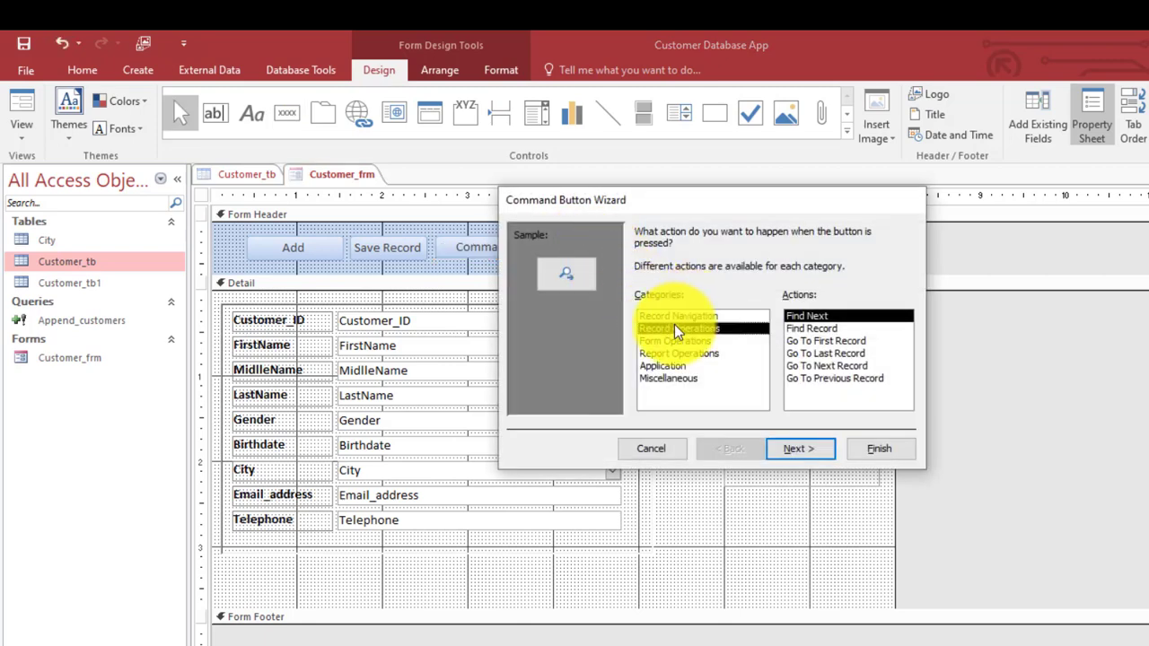
{"action": "left_click", "coordinate": [674, 327]}
{"action": "left_click", "coordinate": [809, 329]}
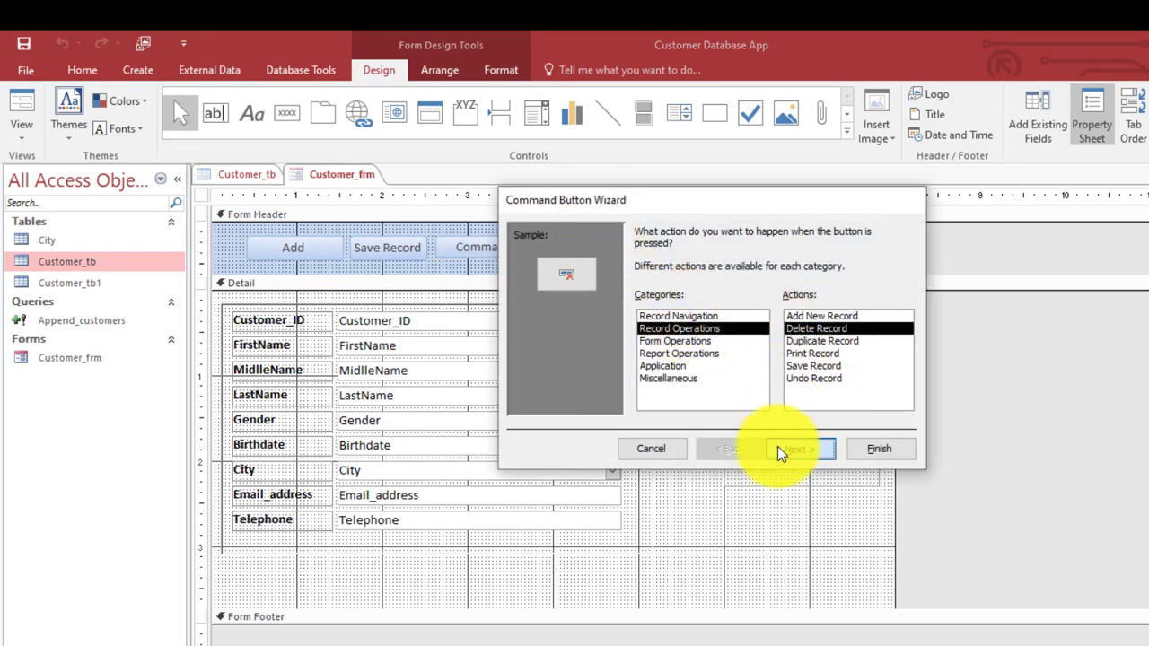
{"action": "left_click", "coordinate": [780, 446]}
{"action": "left_click", "coordinate": [666, 303]}
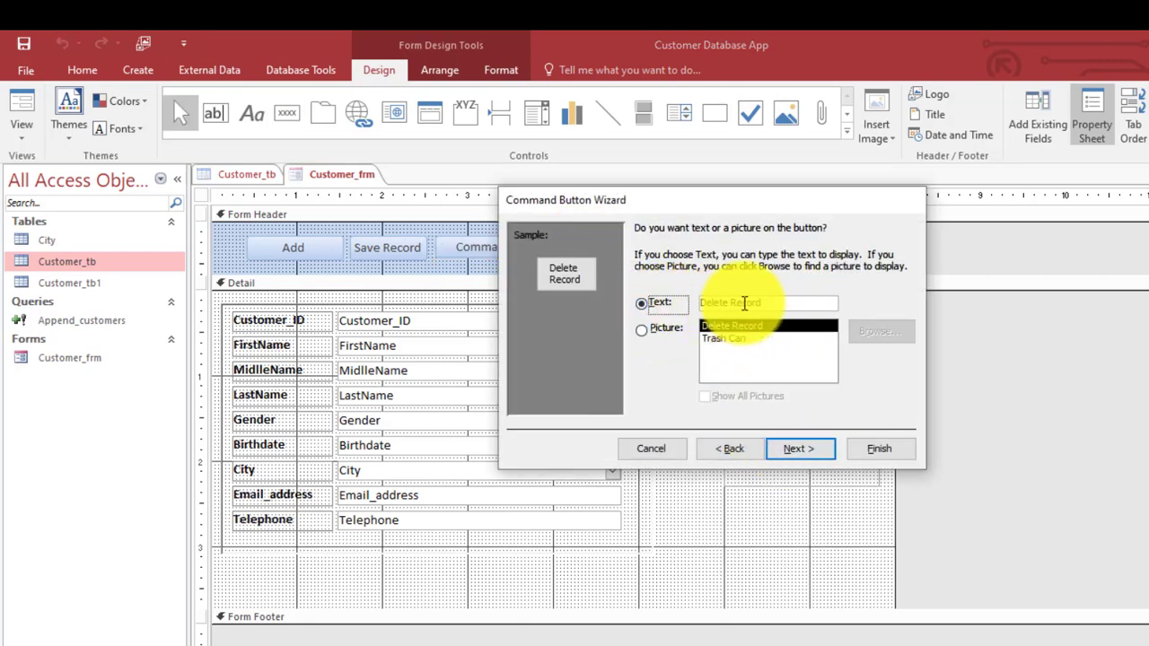
{"action": "key", "text": "BackSpace"}
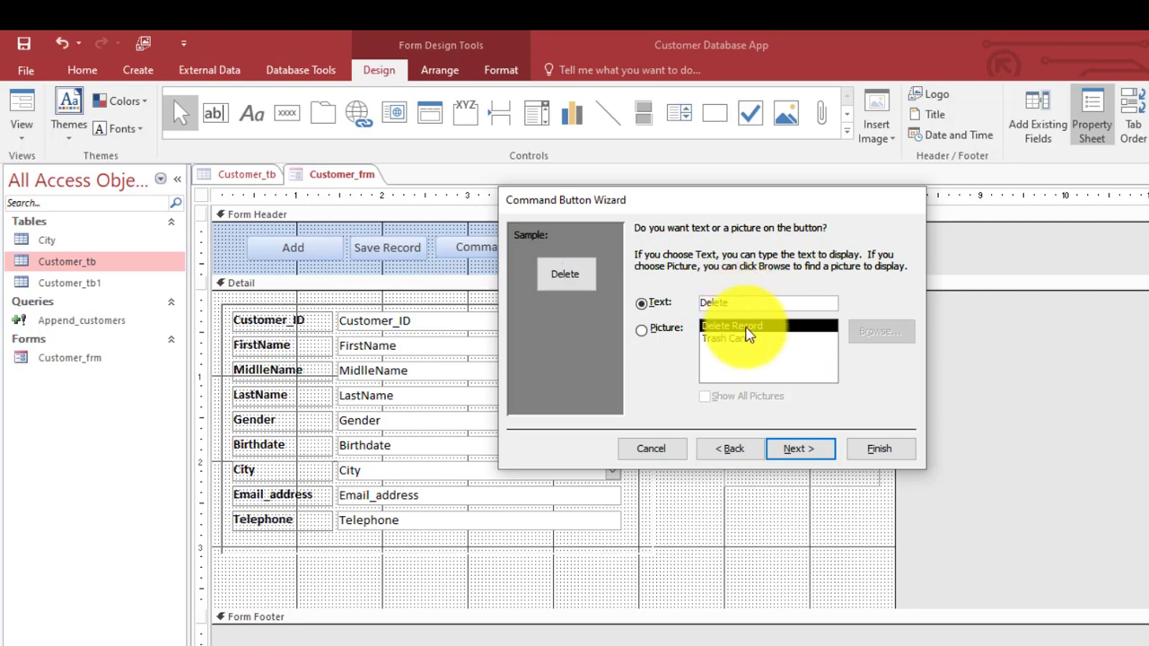
{"action": "left_click", "coordinate": [866, 446]}
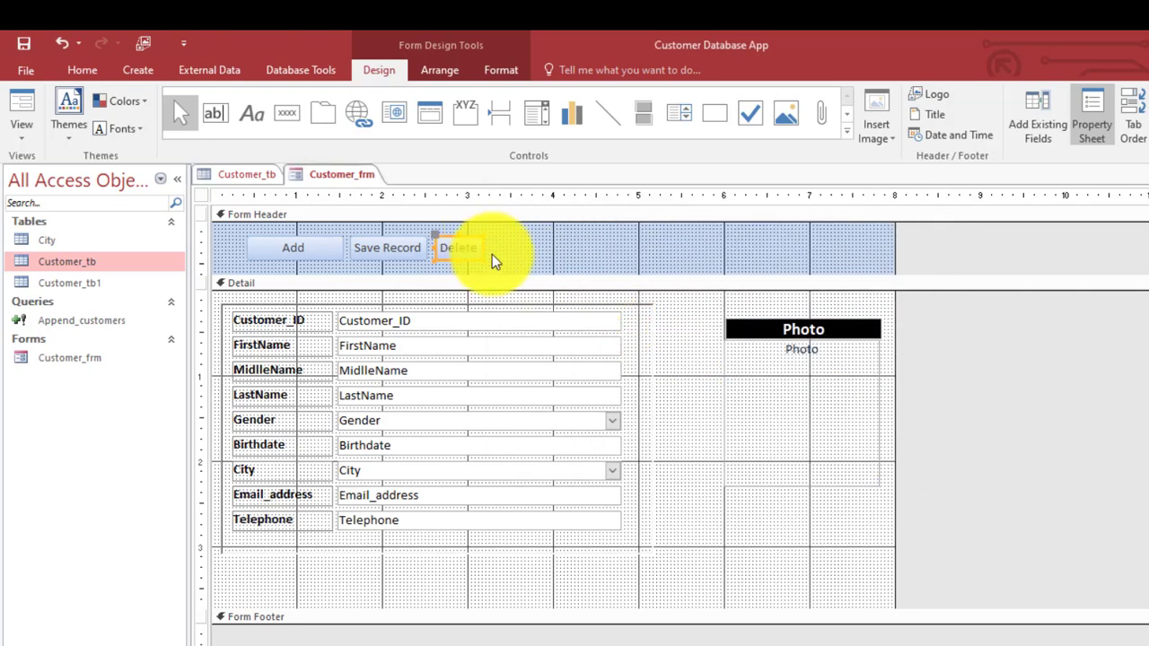
{"action": "mouse_move", "coordinate": [480, 246]}
{"action": "left_mouse_down"}
{"action": "mouse_move", "coordinate": [544, 246]}
{"action": "mouse_move", "coordinate": [470, 263]}
{"action": "left_mouse_up"}
Fill the Form Header background of Customer_frm with a light orange colour
{"action": "left_click", "coordinate": [646, 238]}
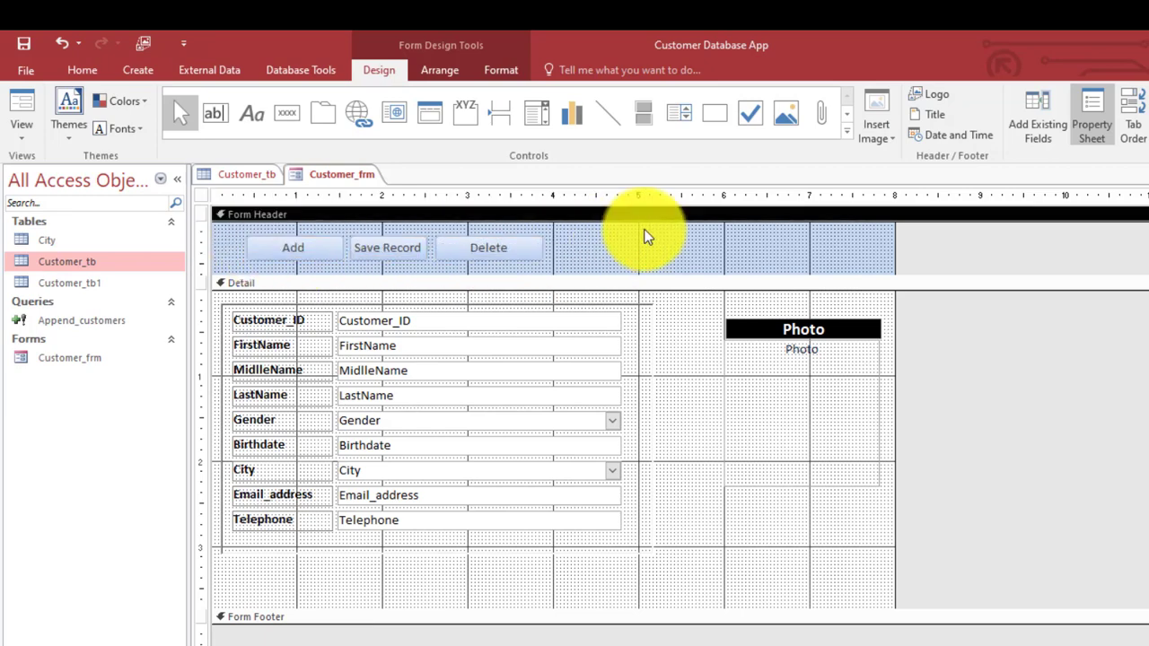
{"action": "left_click", "coordinate": [503, 72]}
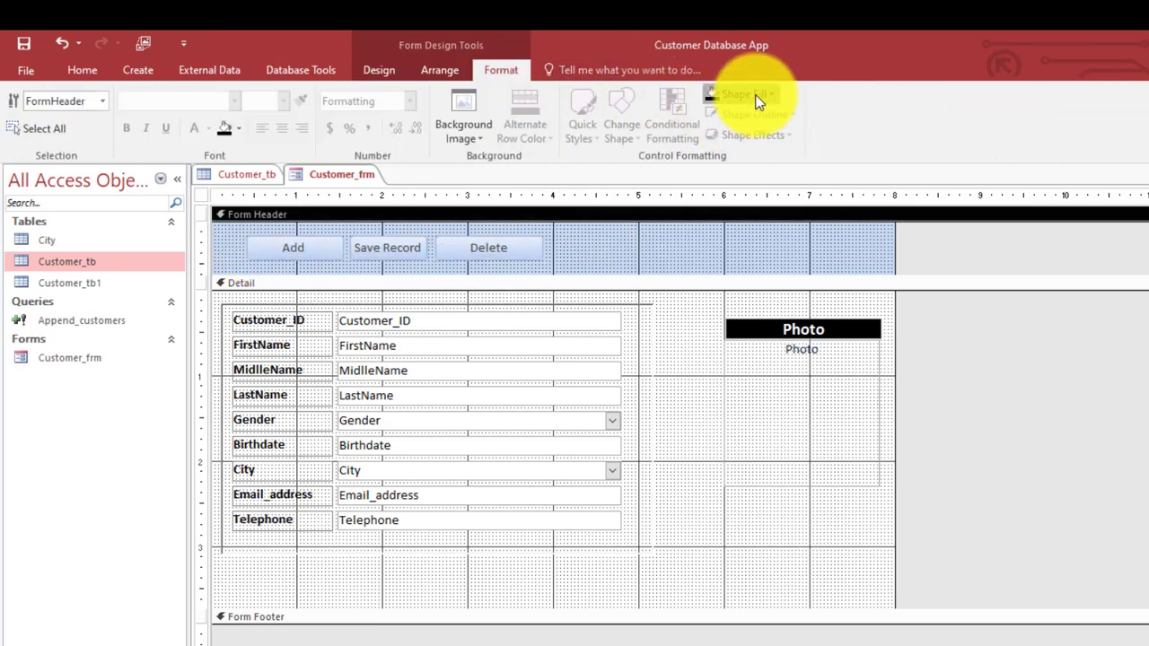
{"action": "left_click", "coordinate": [770, 94]}
{"action": "left_click", "coordinate": [847, 174]}
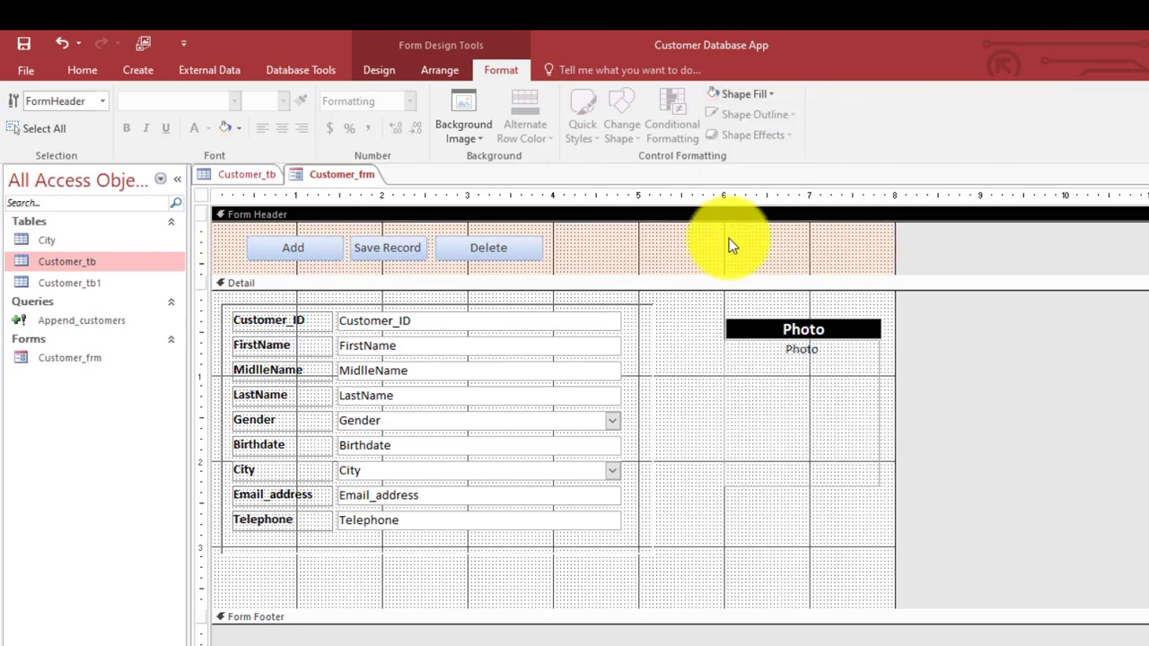
Give the Add, Save Record and Delete buttons a rounded rectangle shape and a shaded aqua quick style with white text
{"action": "left_click_drag", "start_coordinate": [622, 256], "coordinate": [246, 255]}
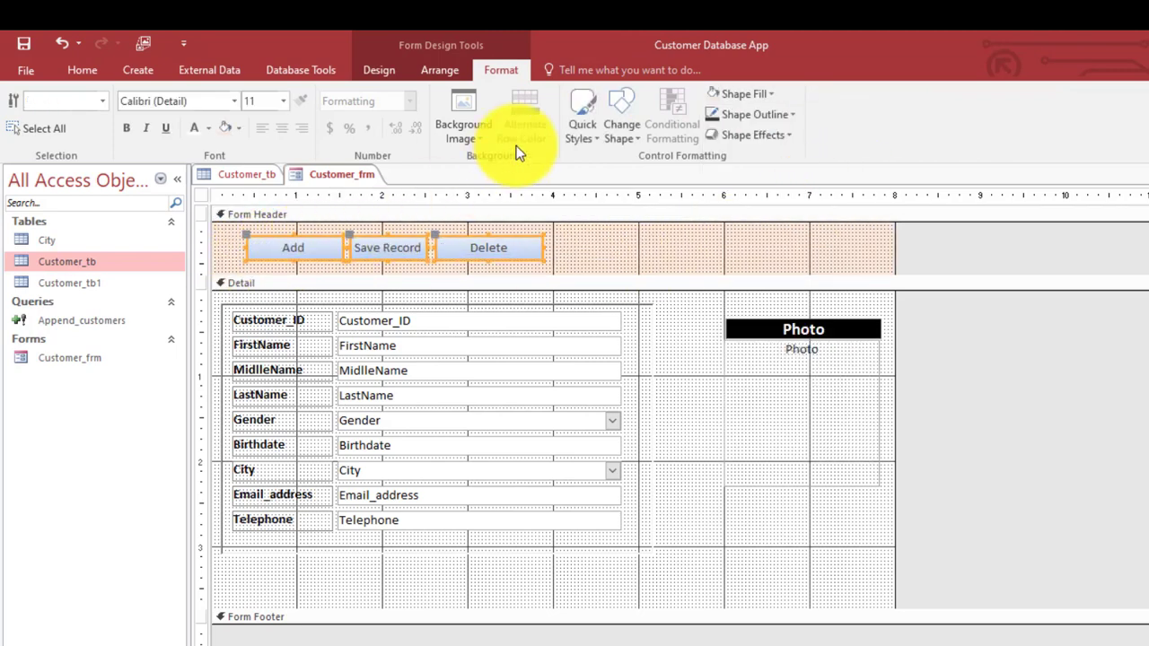
{"action": "left_click", "coordinate": [617, 137]}
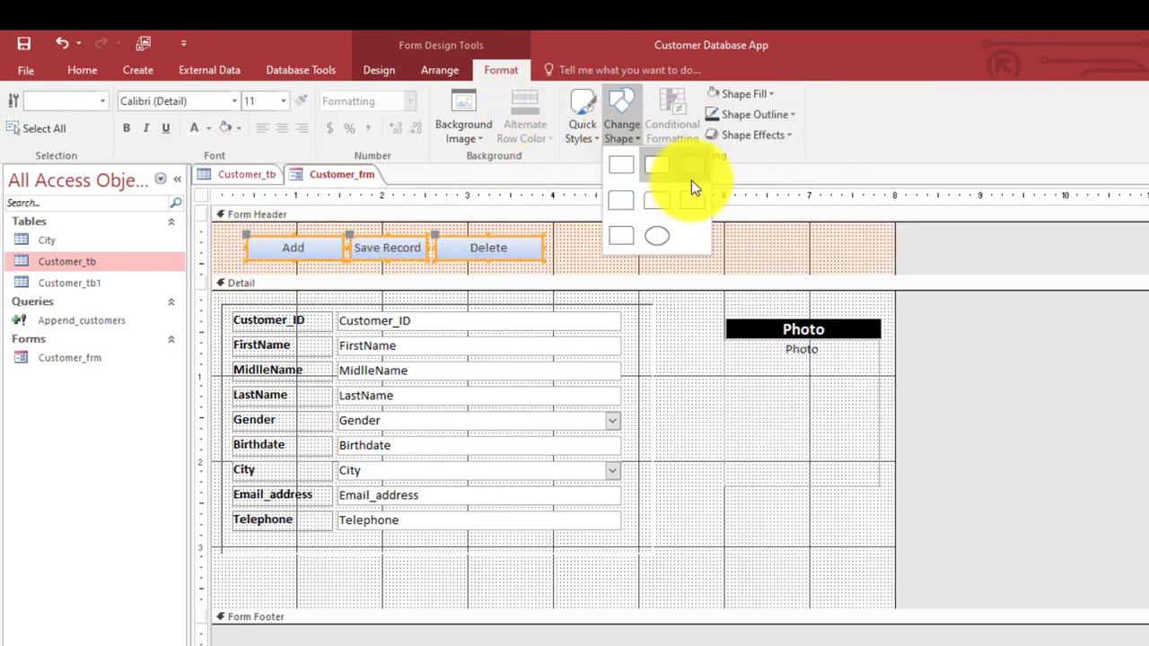
{"action": "left_click", "coordinate": [653, 175]}
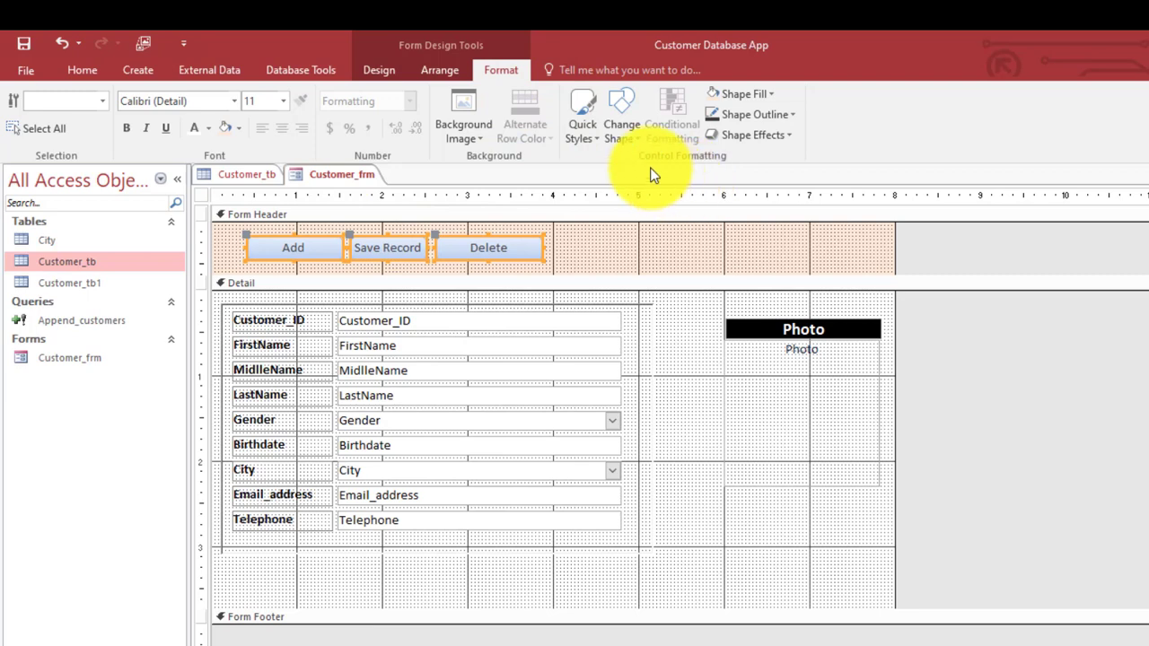
{"action": "left_click", "coordinate": [584, 128]}
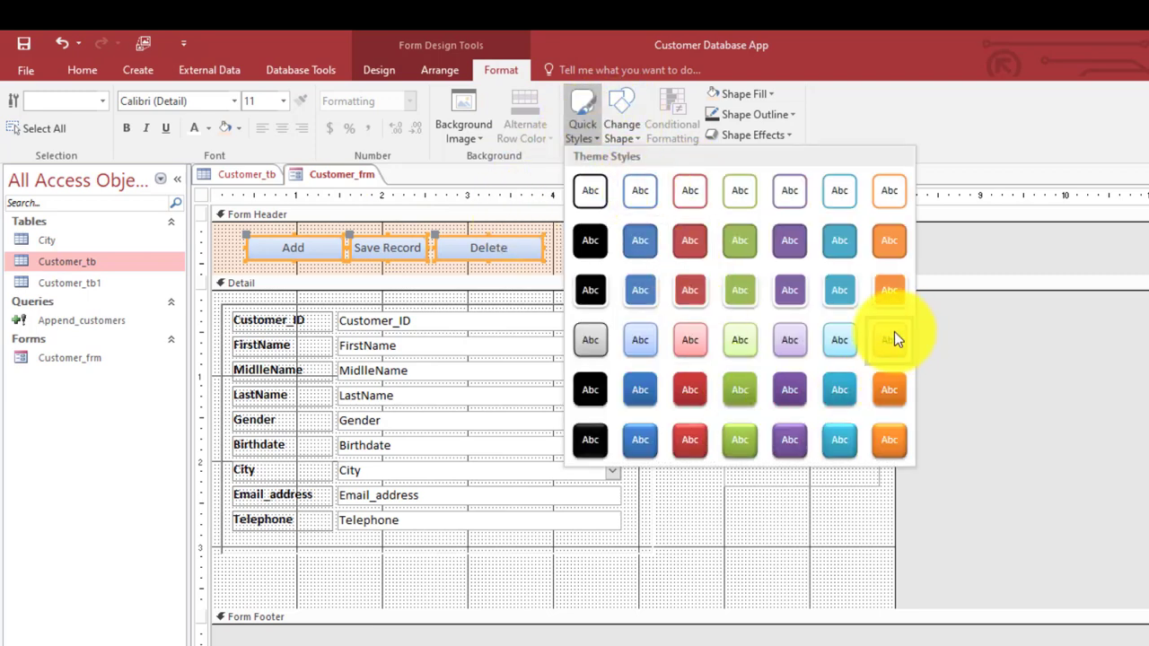
{"action": "left_click", "coordinate": [838, 392]}
{"action": "left_click", "coordinate": [609, 244]}
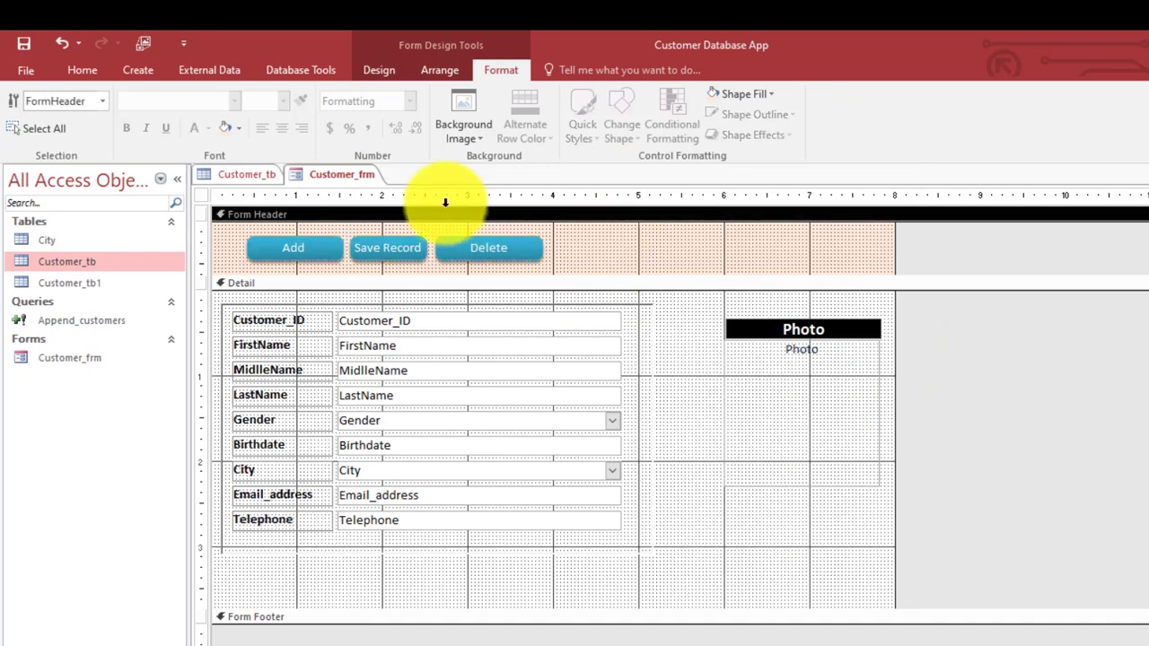
Switch the form to Form View and start a new record with the customer's names, gender Female and birthdate
{"action": "right_click", "coordinate": [358, 174]}
{"action": "left_click", "coordinate": [435, 257]}
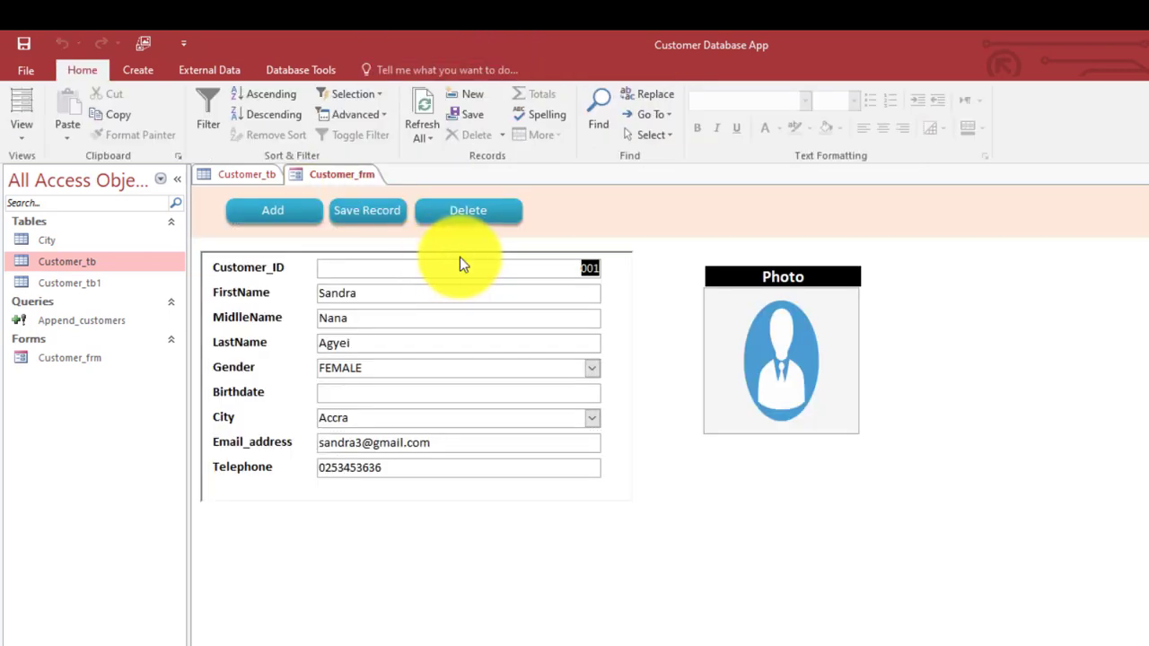
{"action": "left_click", "coordinate": [276, 221]}
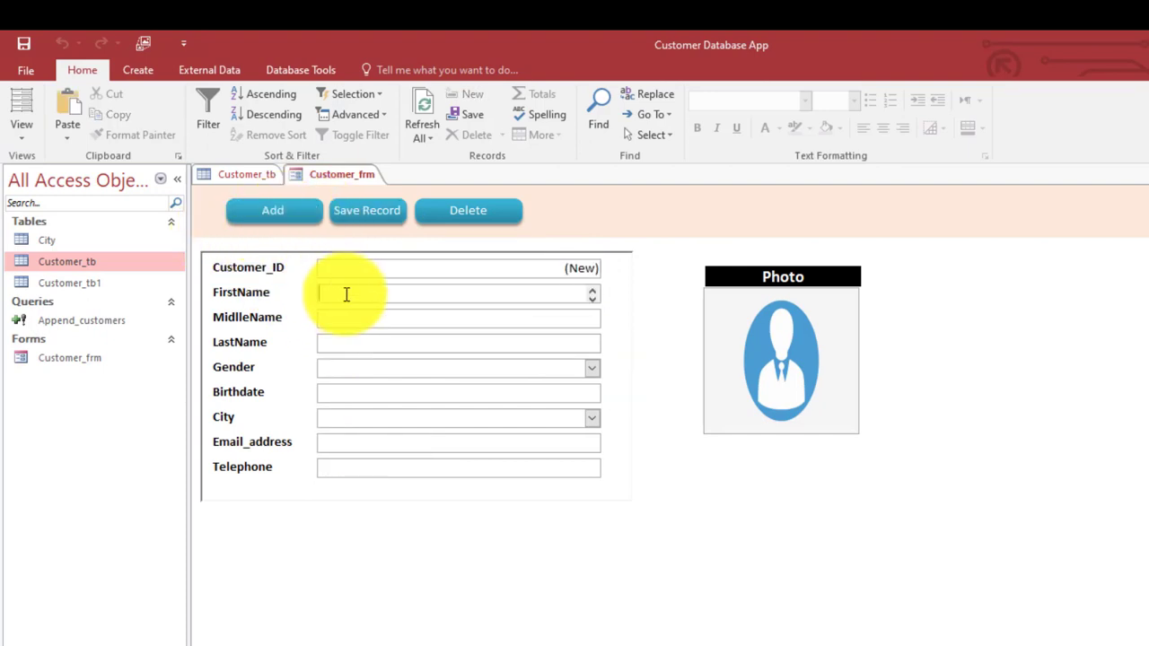
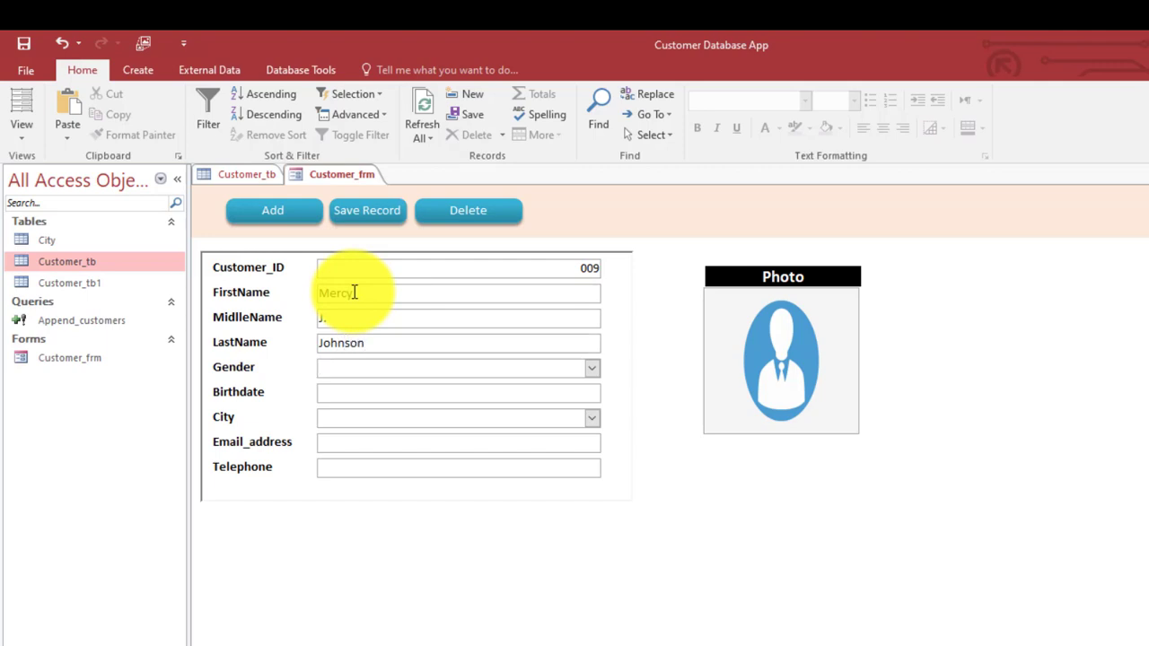
{"action": "left_click", "coordinate": [592, 369]}
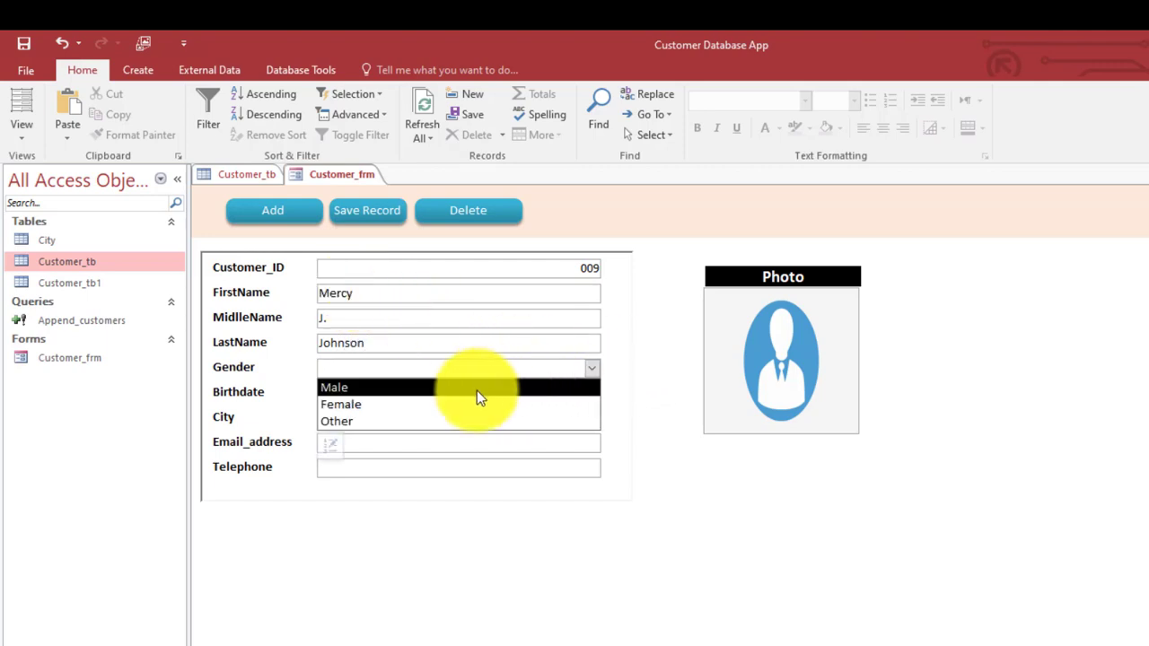
{"action": "left_click", "coordinate": [460, 404]}
{"action": "left_click", "coordinate": [402, 386]}
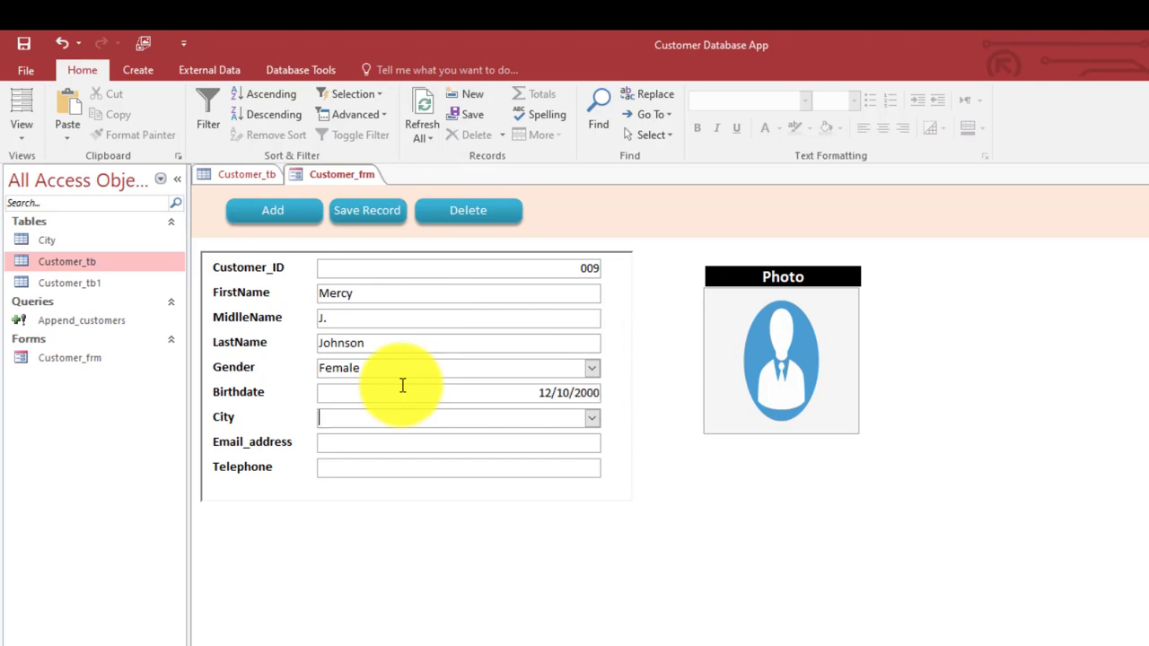
Set the new record's City to Takoradi and fill in the customer's e-mail address and telephone number
{"action": "left_click", "coordinate": [590, 421]}
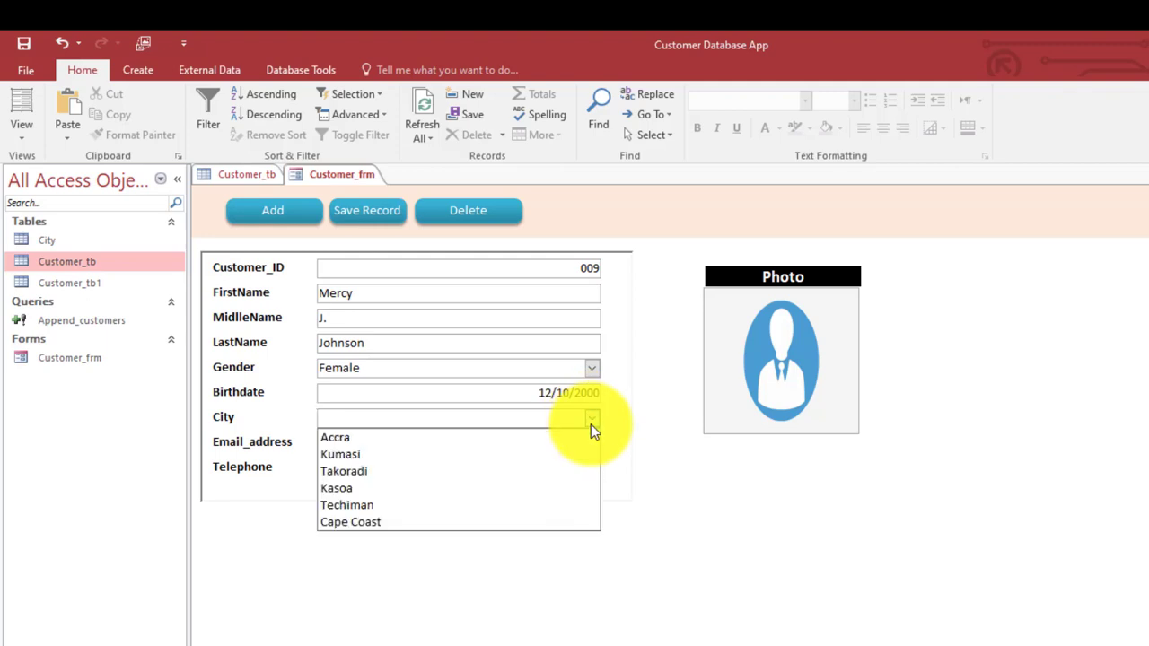
{"action": "left_click", "coordinate": [387, 470]}
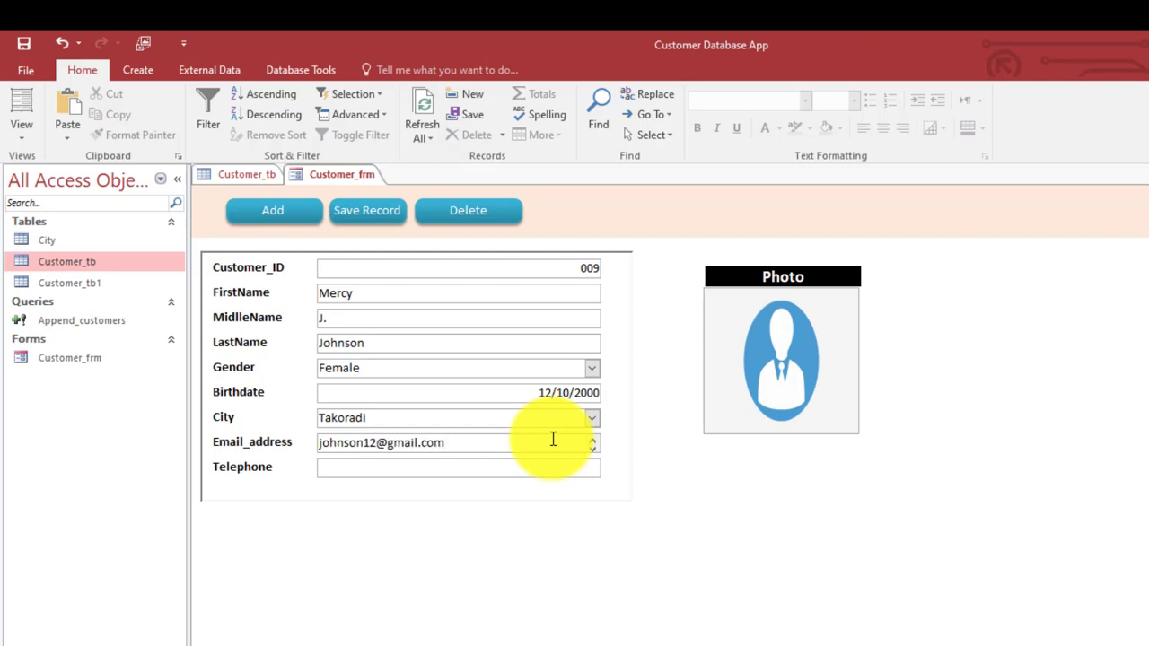
{"action": "left_click", "coordinate": [505, 473]}
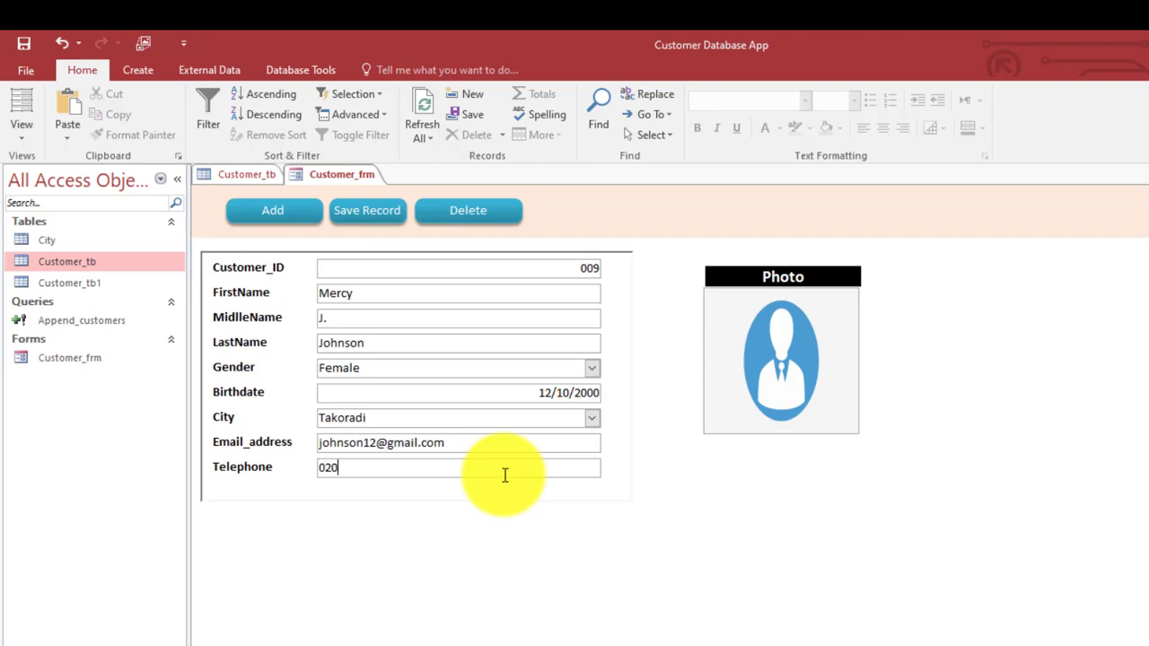
{"action": "type", "text": "2343242"}
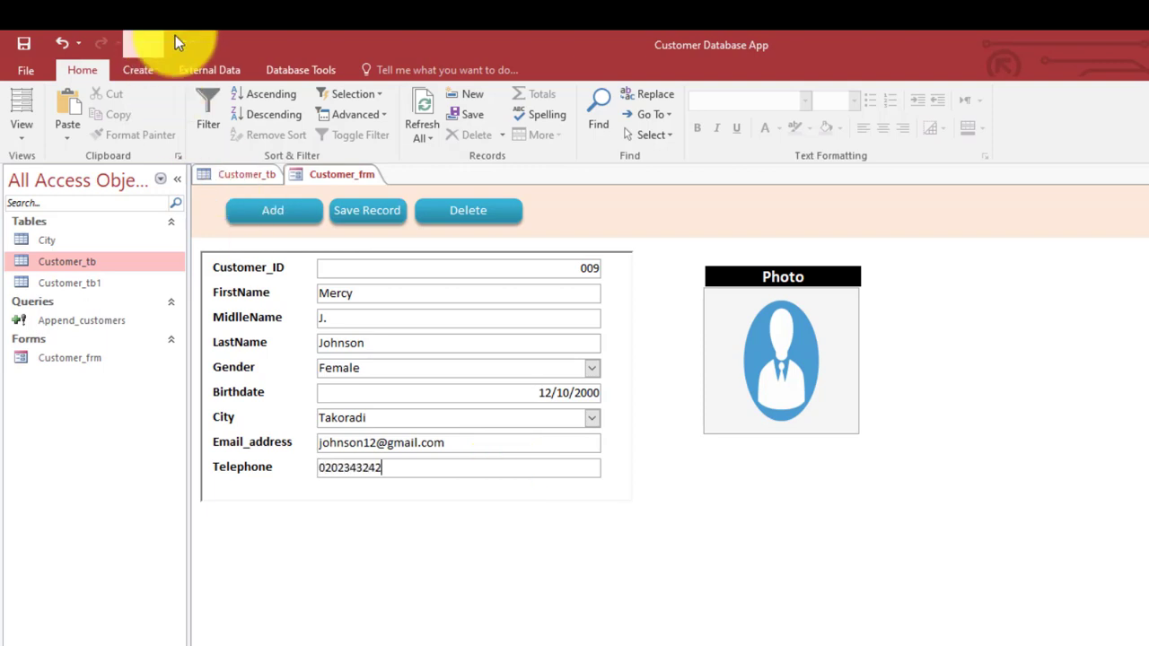
Save the new record with the form's Save Record command and refresh the Customer_tb table to check it
{"action": "left_click", "coordinate": [376, 224]}
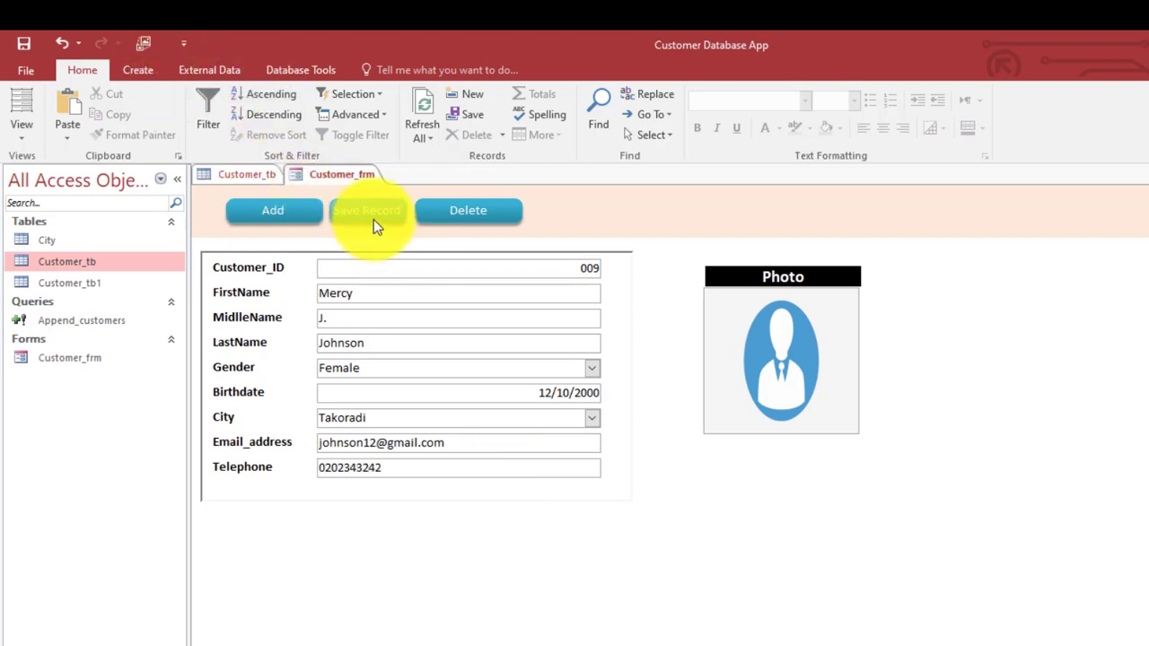
{"action": "left_click", "coordinate": [267, 183]}
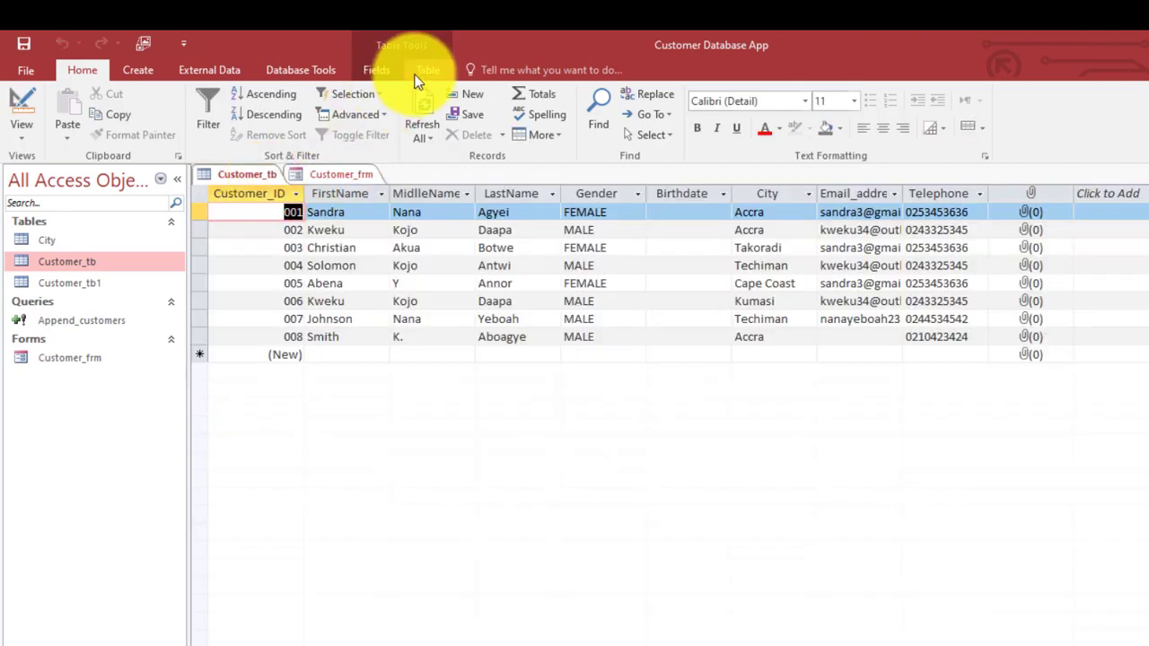
{"action": "left_click", "coordinate": [422, 105]}
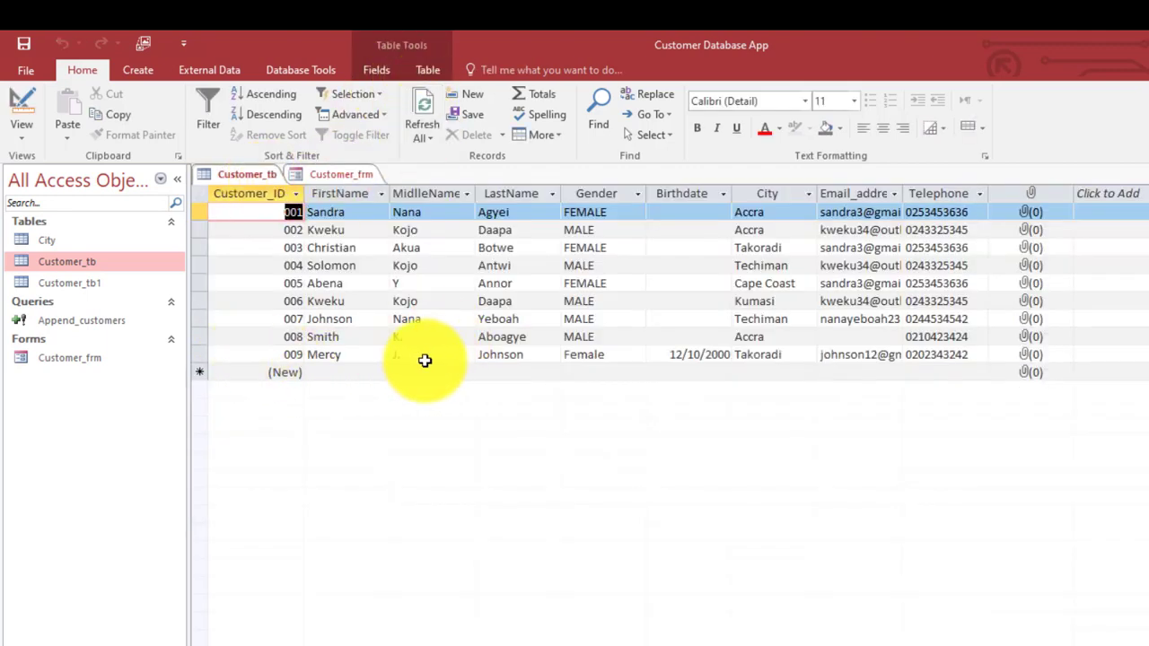
Find the first customer's record in Customer_frm, enter and save the missing birthdate, and check it in Customer_tb
{"action": "left_click", "coordinate": [344, 173]}
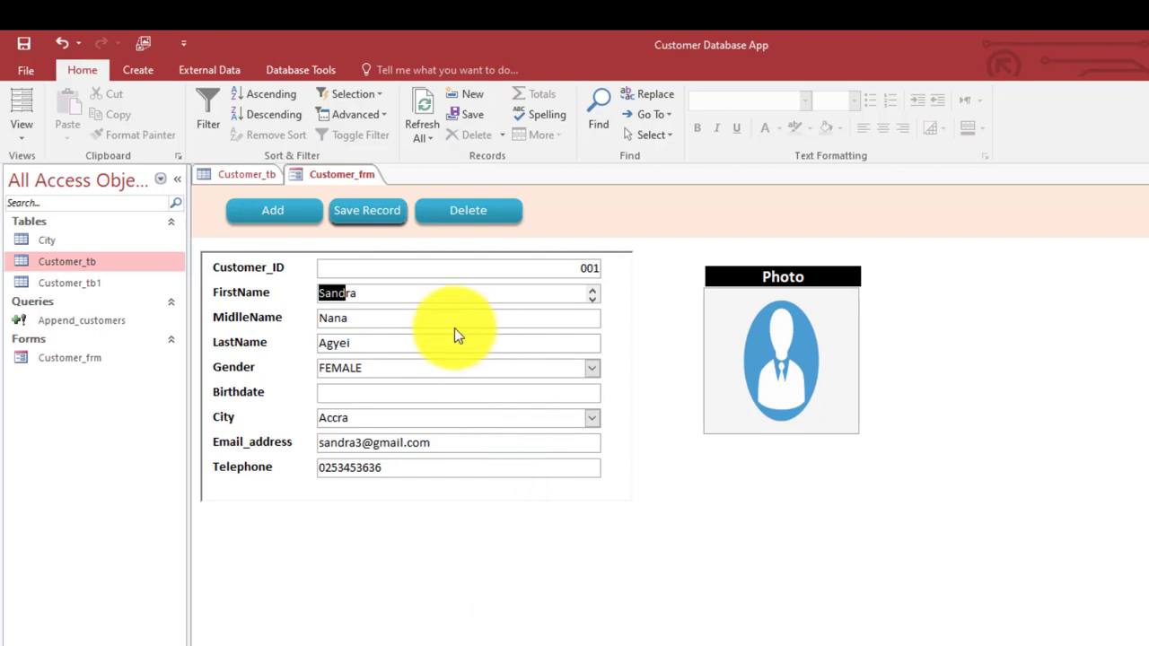
{"action": "left_click", "coordinate": [397, 395]}
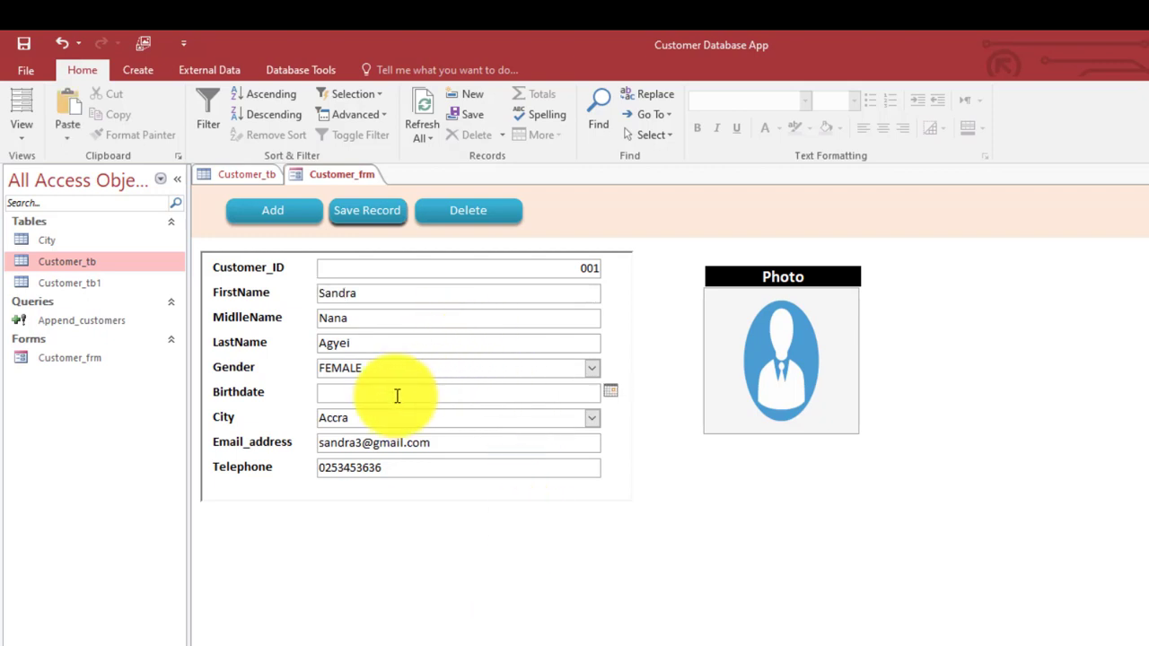
{"action": "type", "text": "20-nov-21"}
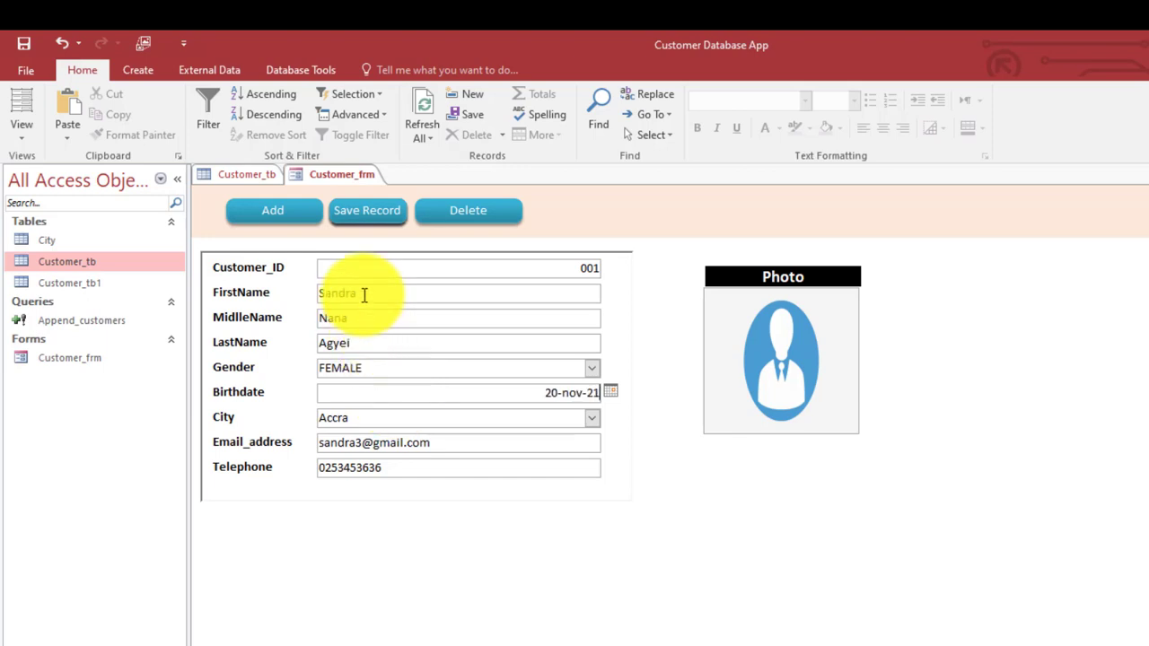
{"action": "left_click", "coordinate": [362, 207]}
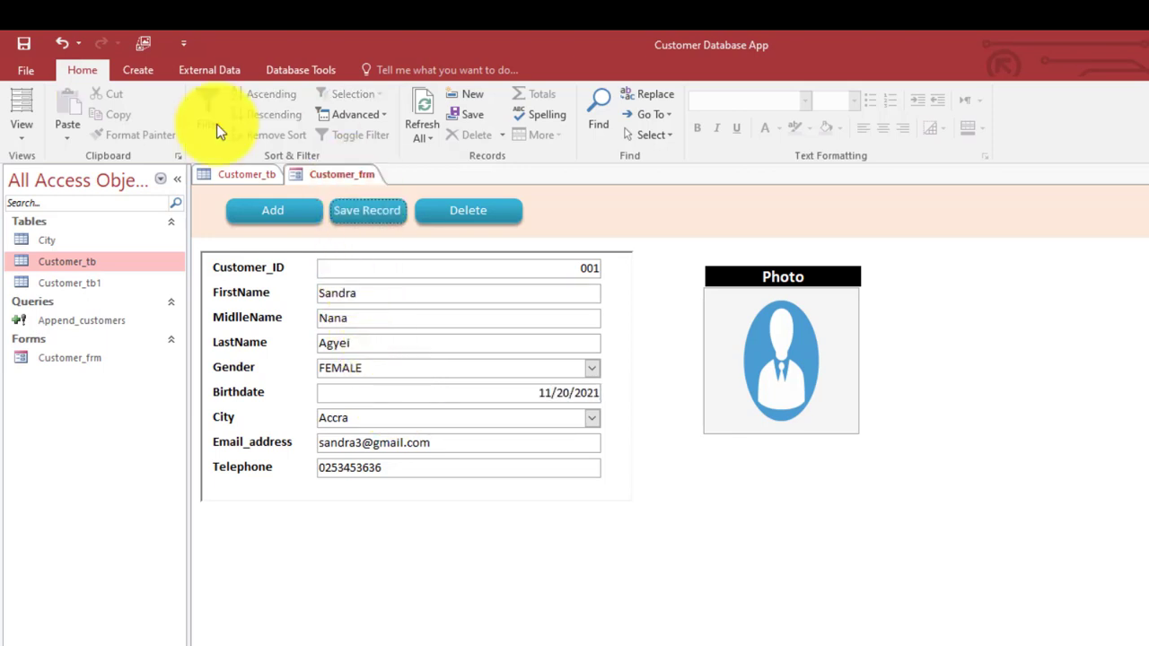
{"action": "left_click", "coordinate": [233, 175]}
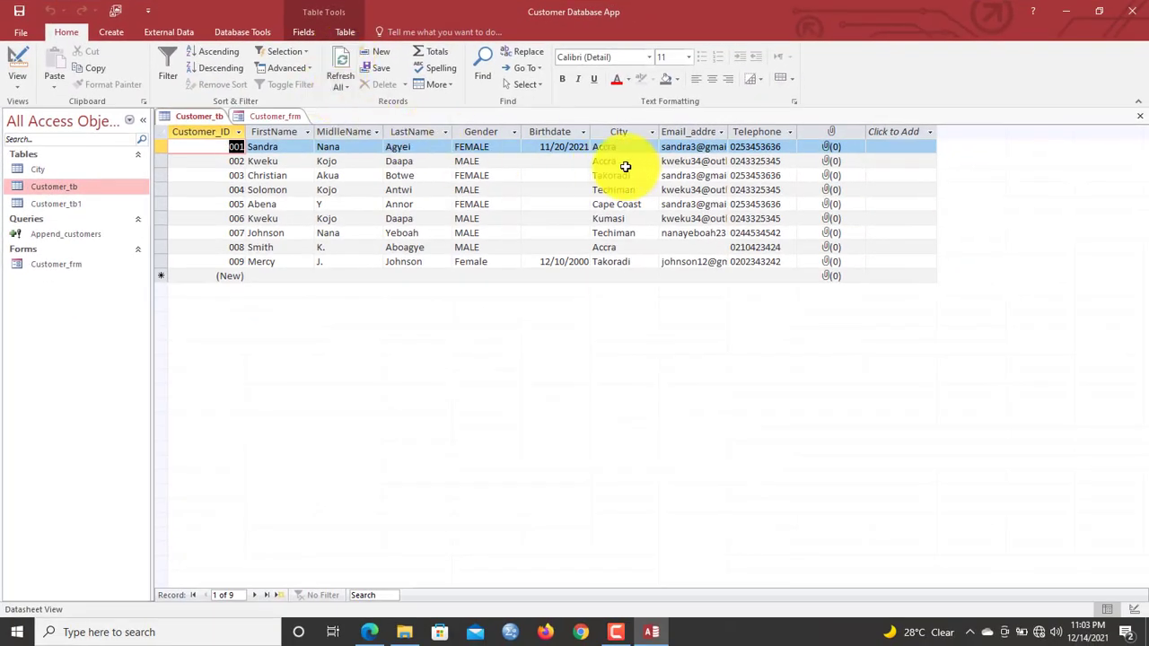
Compare the form with Customer_tb, and search the form's records for another customer by the start of the first name
{"action": "left_click", "coordinate": [269, 116]}
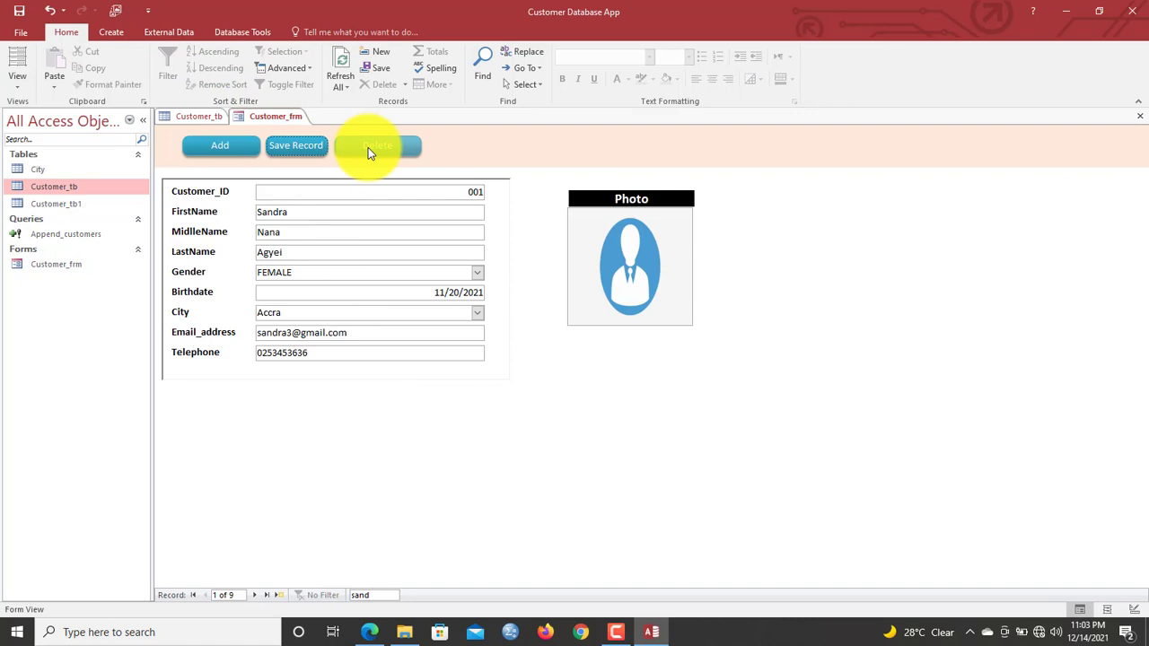
{"action": "left_click", "coordinate": [184, 117]}
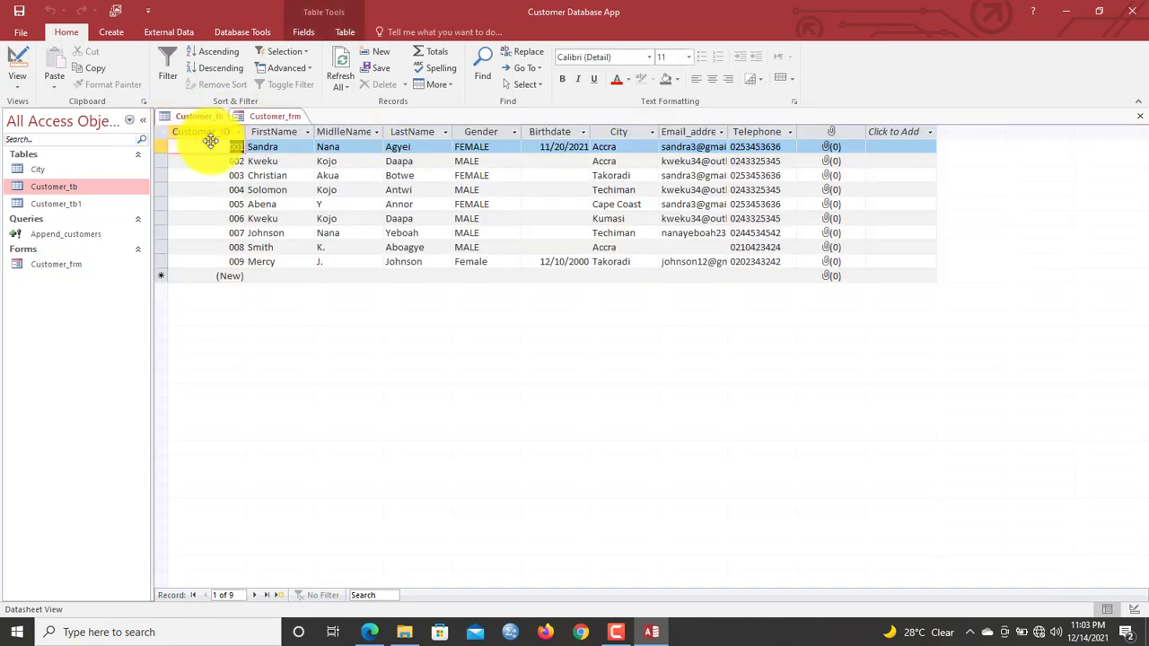
{"action": "left_click", "coordinate": [273, 116]}
{"action": "left_click", "coordinate": [372, 594]}
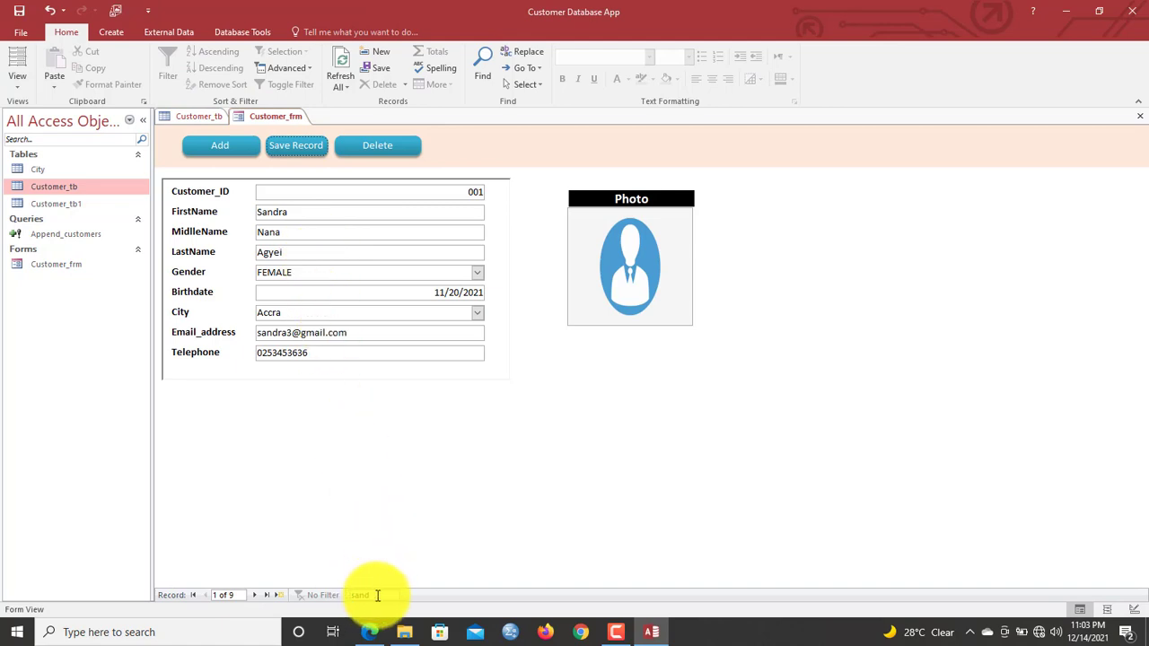
{"action": "type", "text": "smi"}
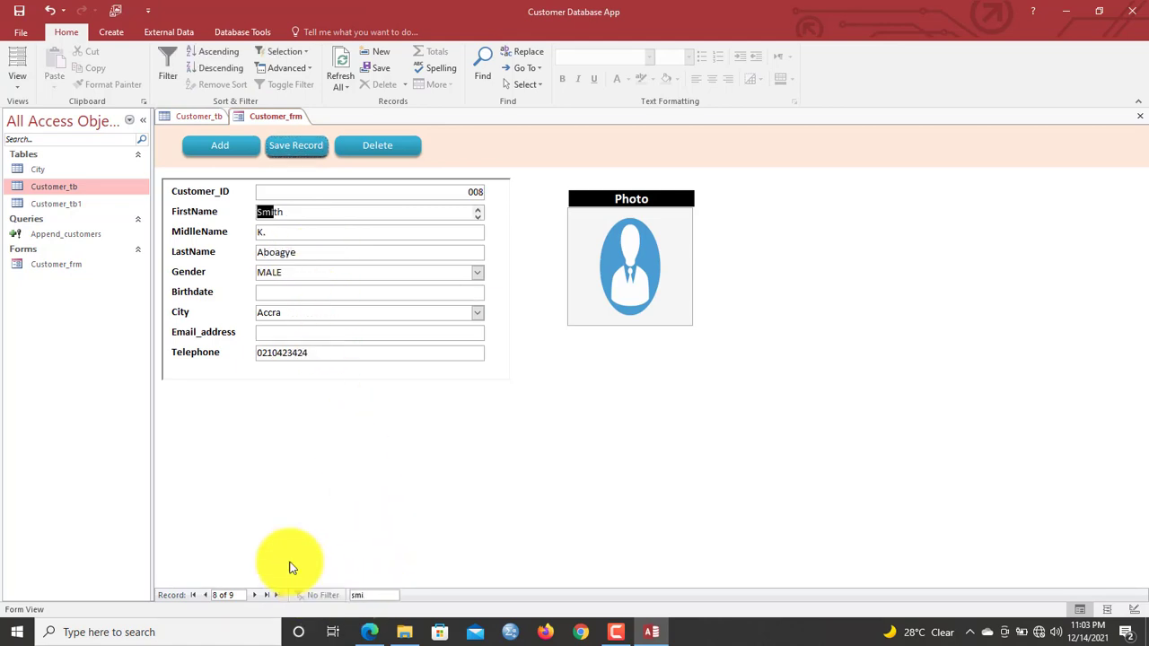
Delete the found customer's record with the form's Delete command, confirm the deletion, and refresh Customer_tb to check it
{"action": "left_click", "coordinate": [378, 147]}
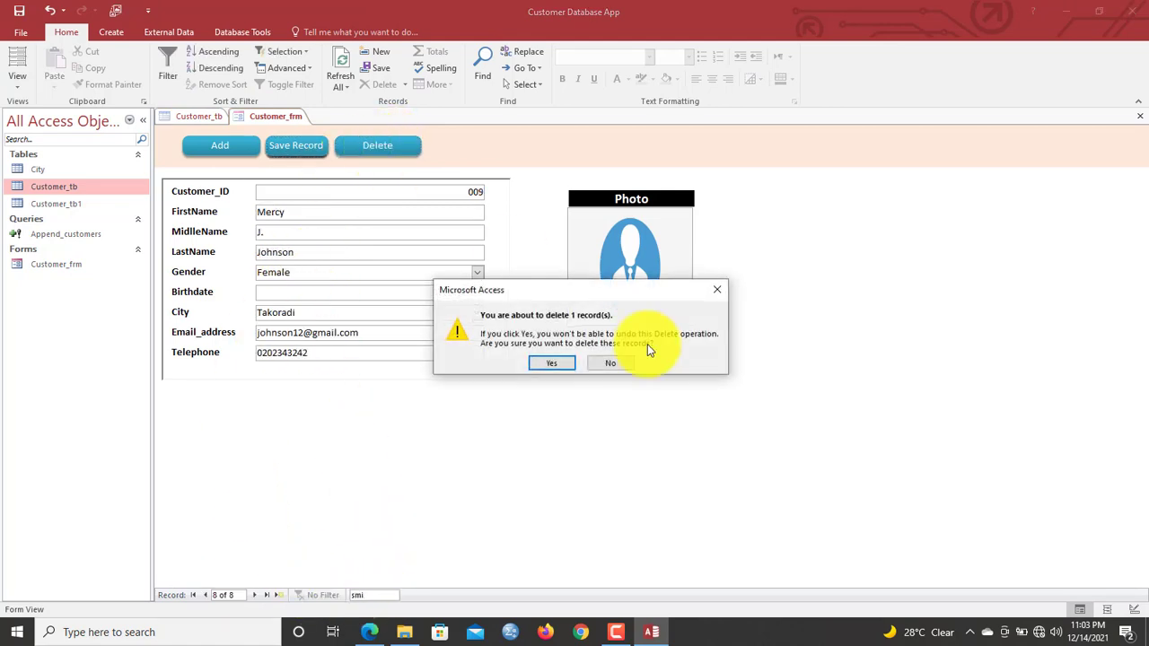
{"action": "left_click", "coordinate": [547, 365]}
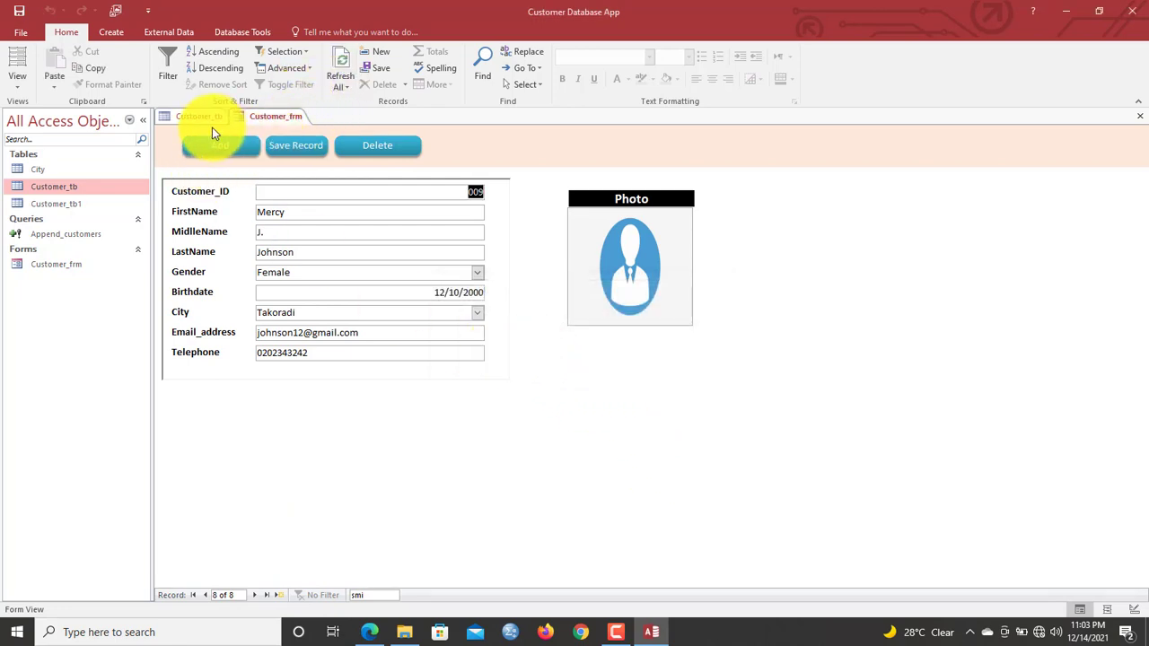
{"action": "left_click", "coordinate": [208, 118]}
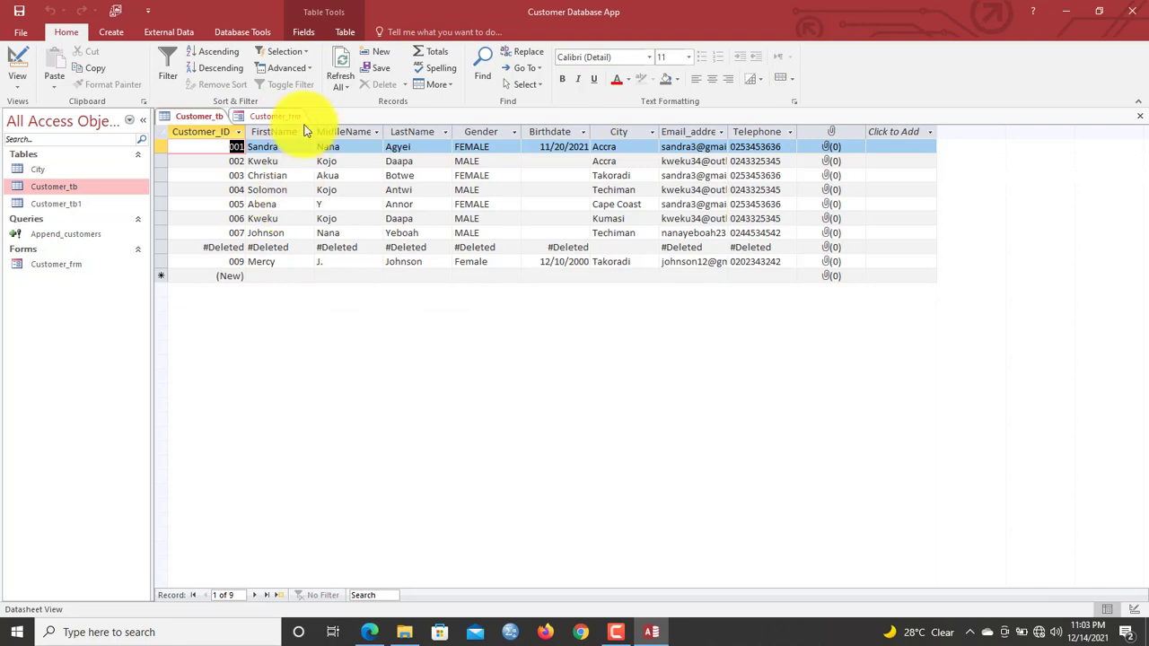
{"action": "left_click", "coordinate": [341, 70]}
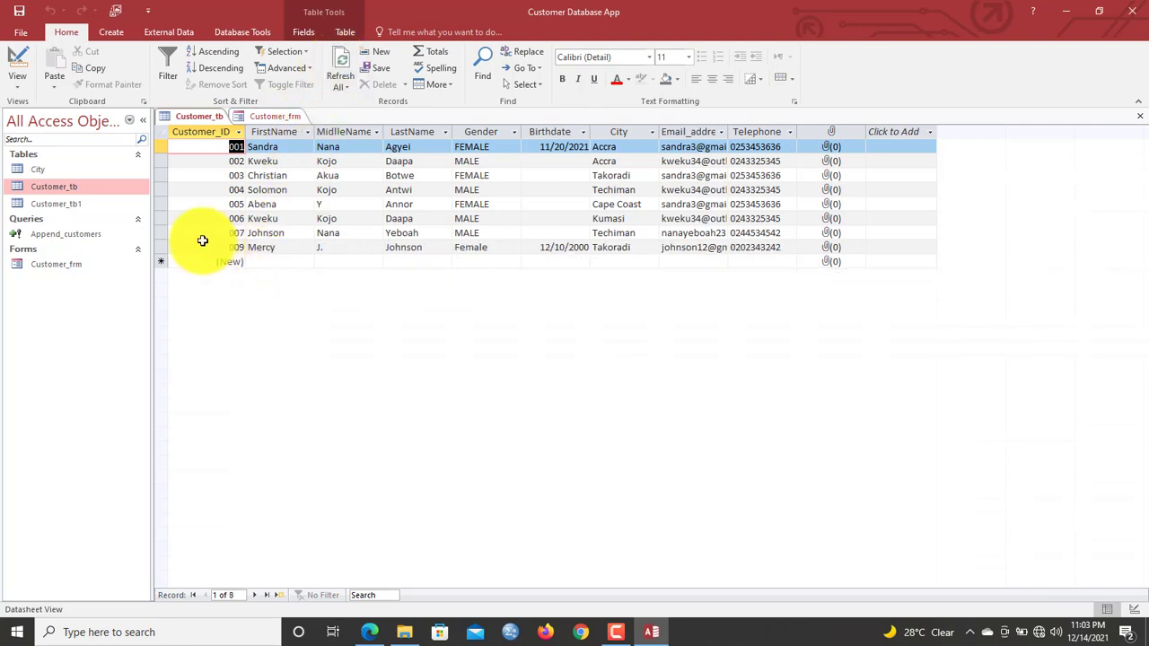
Return to Customer_frm and move back through the customer records to the sixth record
{"action": "left_click", "coordinate": [265, 117]}
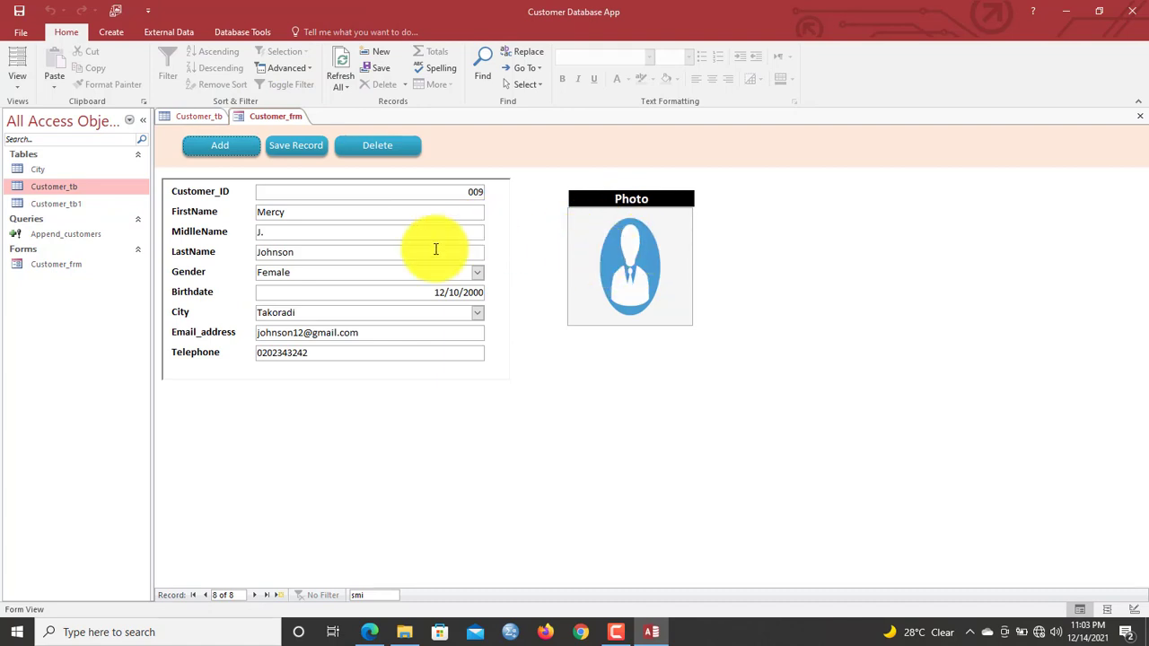
{"action": "left_click", "coordinate": [255, 596]}
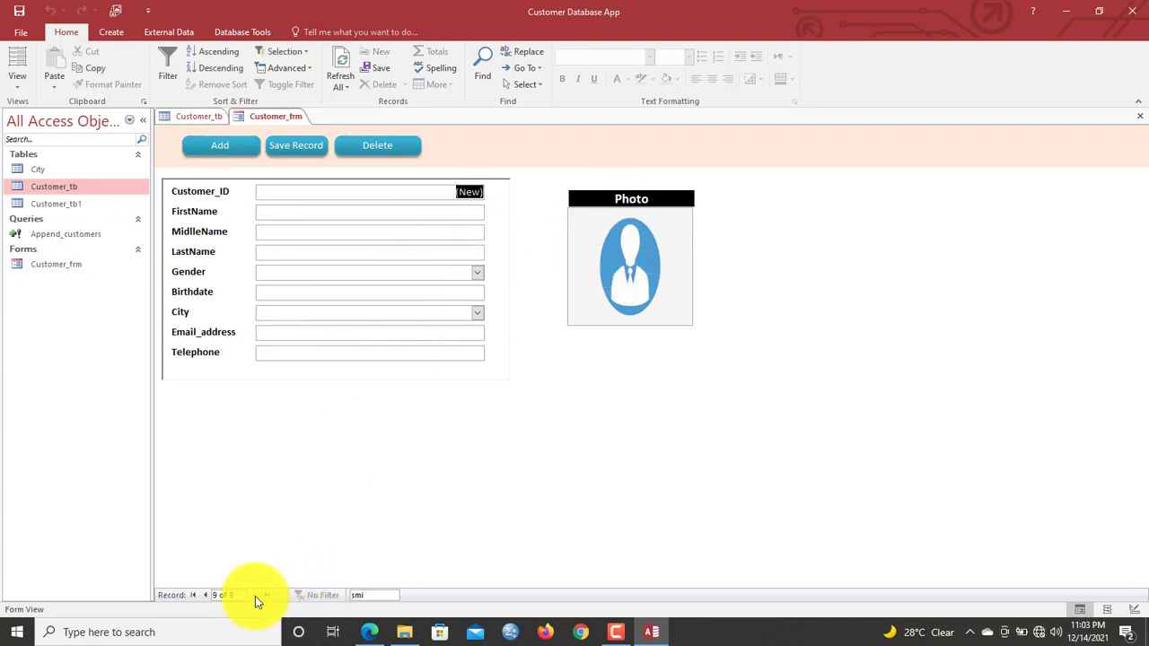
{"action": "left_click", "coordinate": [206, 597]}
{"action": "left_click", "coordinate": [206, 597]}
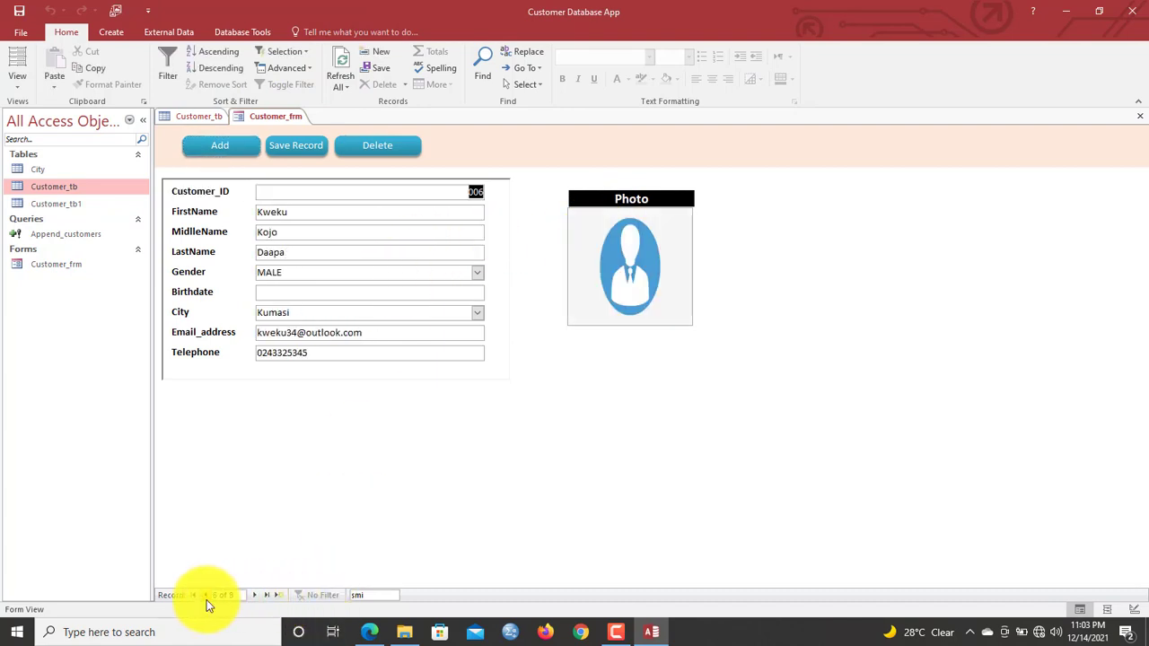
Attach BGB_Passport-Size-240x320.jpg from the Pictures folder as the sixth record's photo and save the record
{"action": "double_click", "coordinate": [653, 284]}
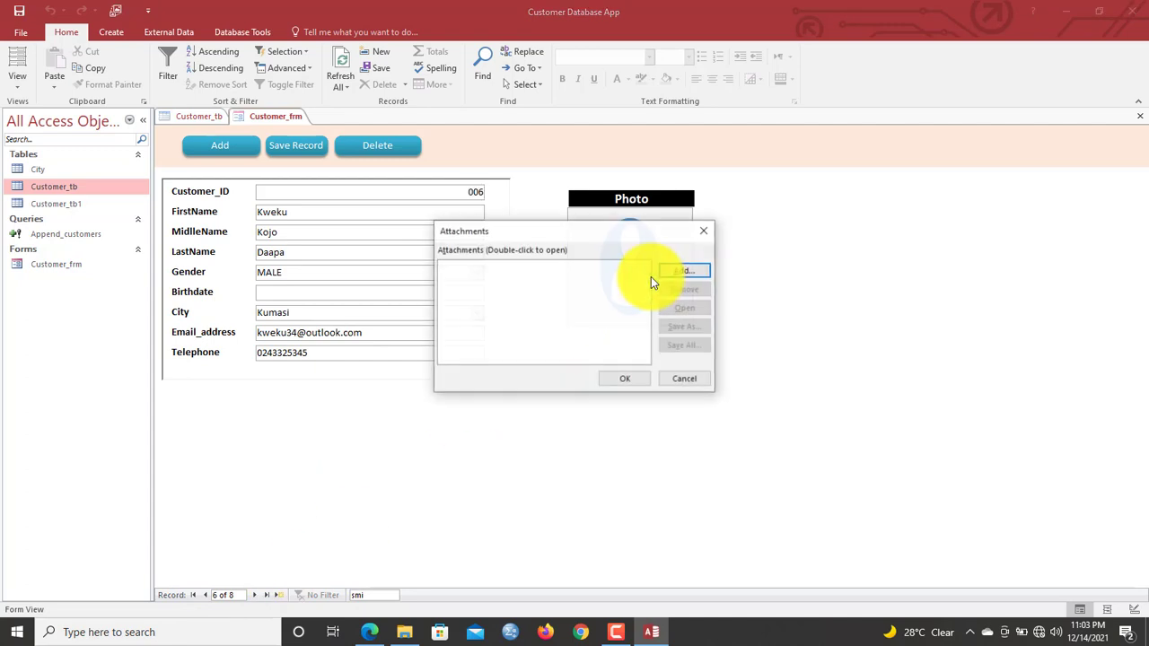
{"action": "left_click", "coordinate": [679, 272]}
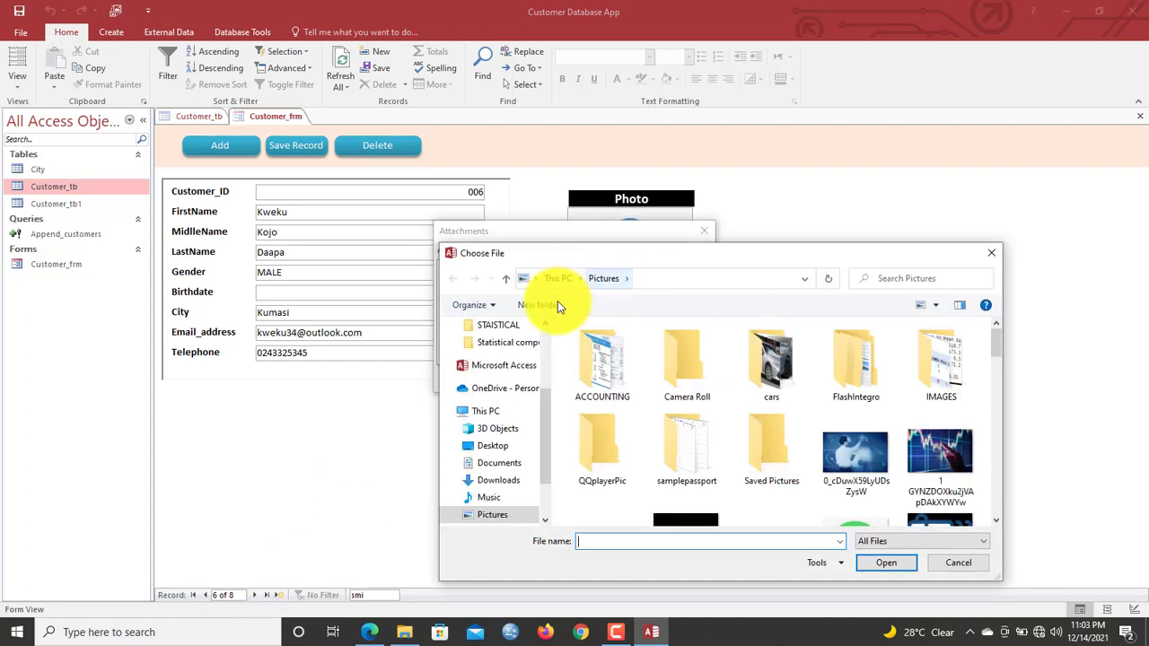
{"action": "scroll", "coordinate": [541, 458], "scroll_direction": "up", "scroll_amount": 2}
{"action": "scroll", "coordinate": [548, 431], "scroll_direction": "down", "scroll_amount": 3}
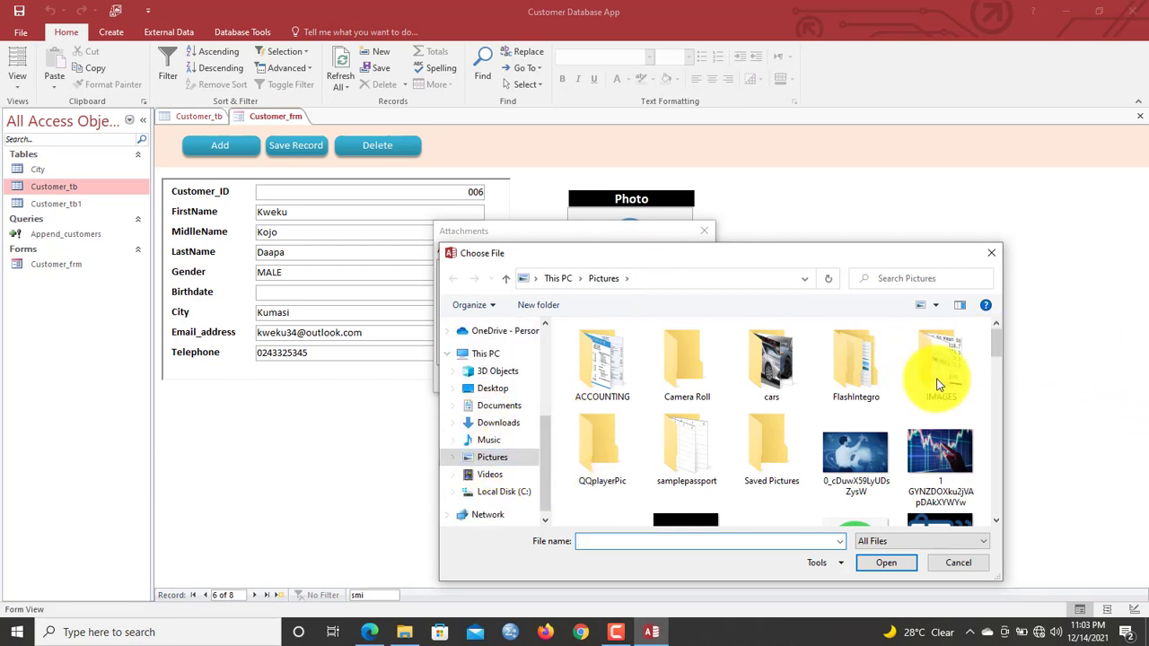
{"action": "left_click_drag", "start_coordinate": [999, 341], "coordinate": [1009, 387]}
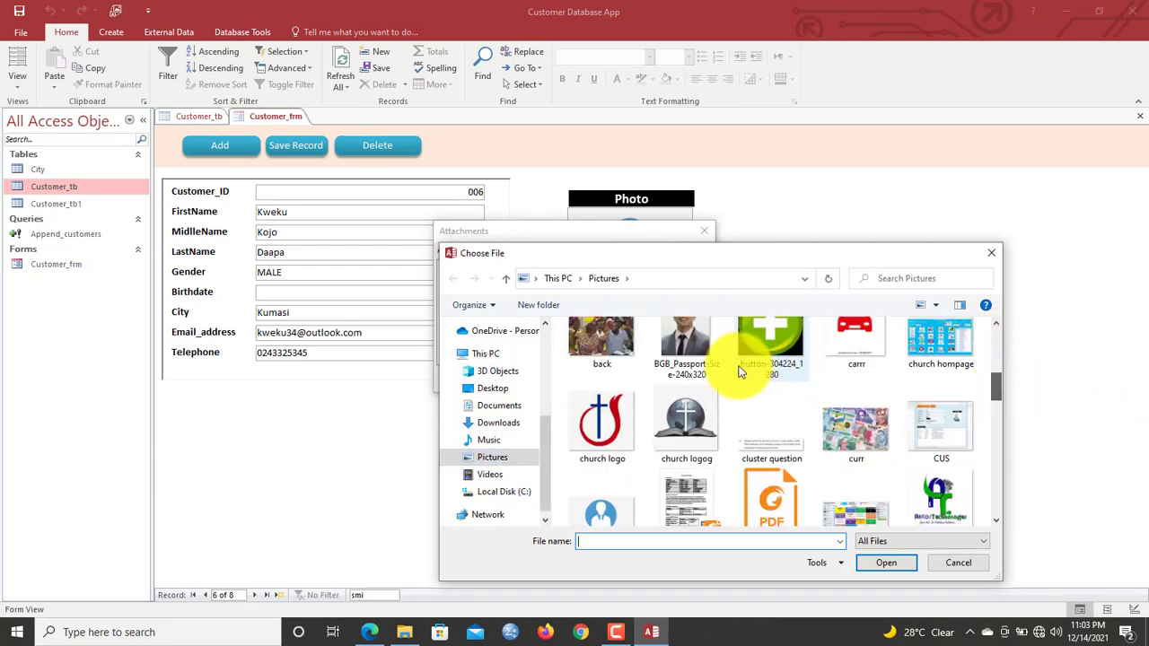
{"action": "left_click", "coordinate": [703, 352]}
{"action": "left_click", "coordinate": [894, 562]}
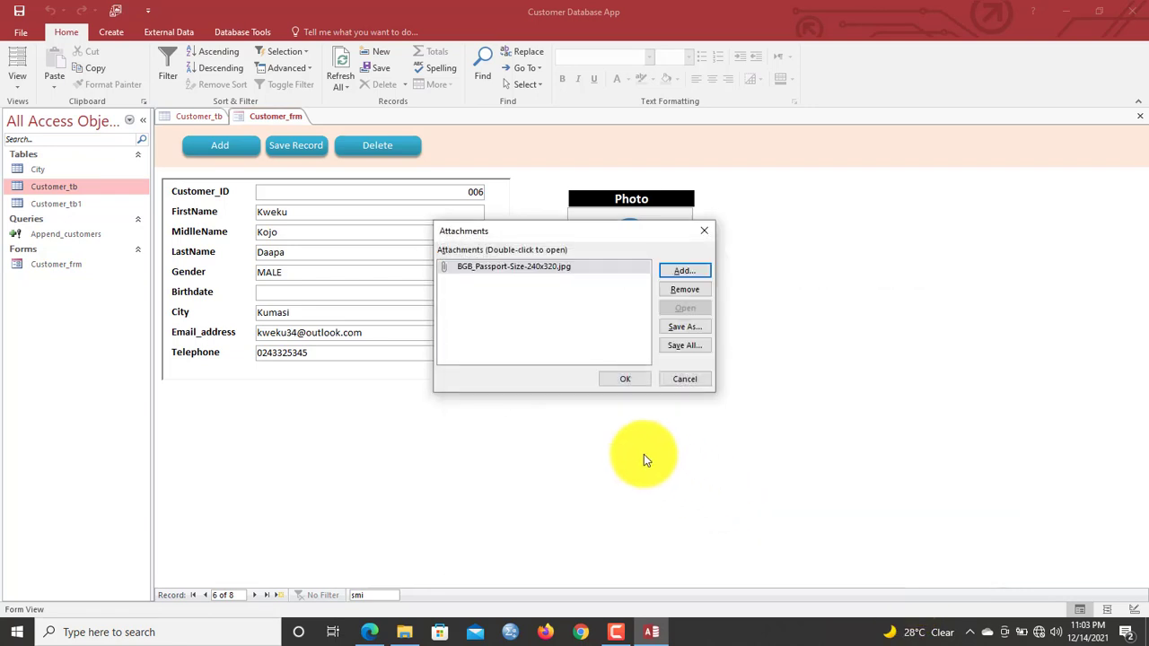
{"action": "left_click", "coordinate": [628, 385]}
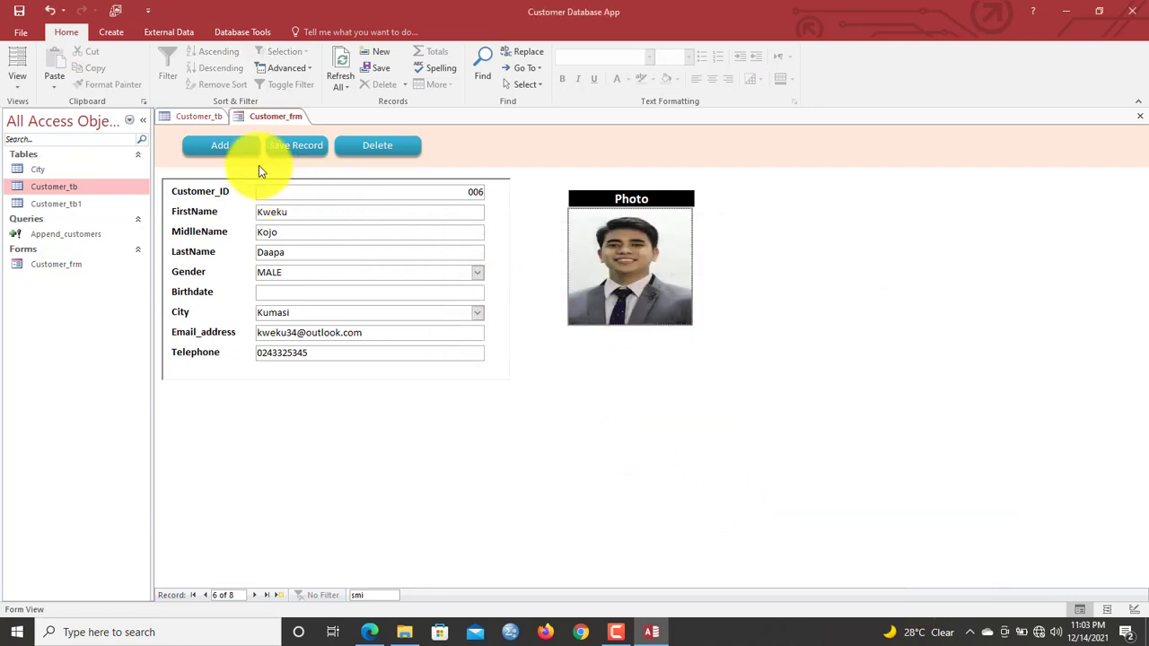
{"action": "left_click", "coordinate": [305, 148]}
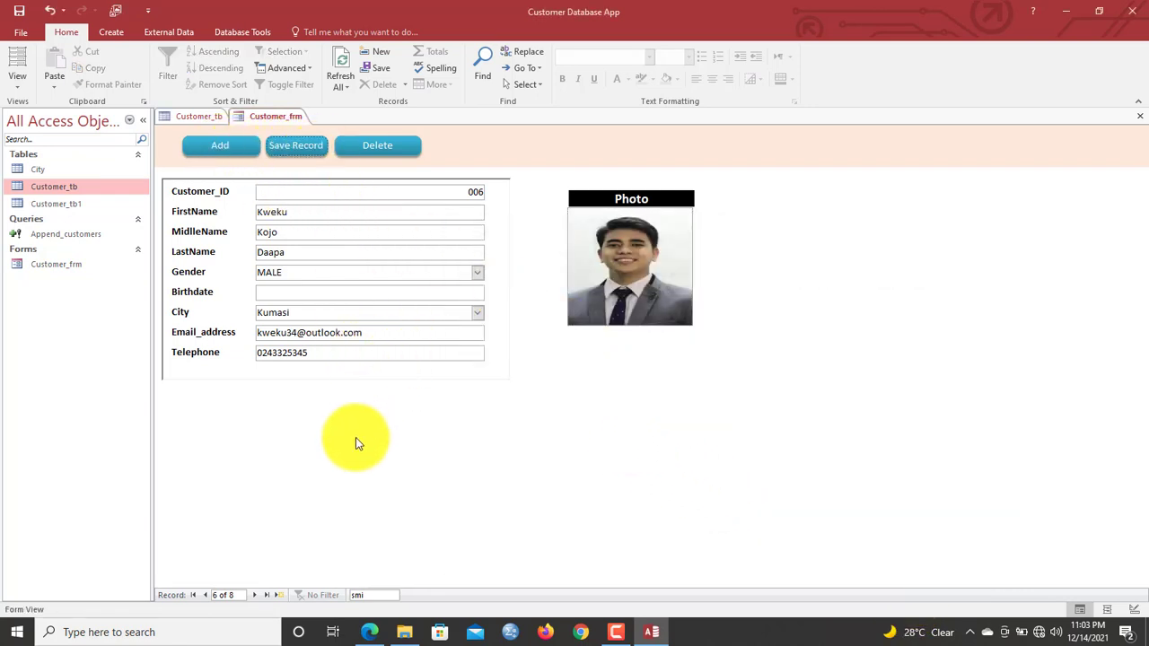
Clear the search text from the form's record search
{"action": "left_click", "coordinate": [380, 595]}
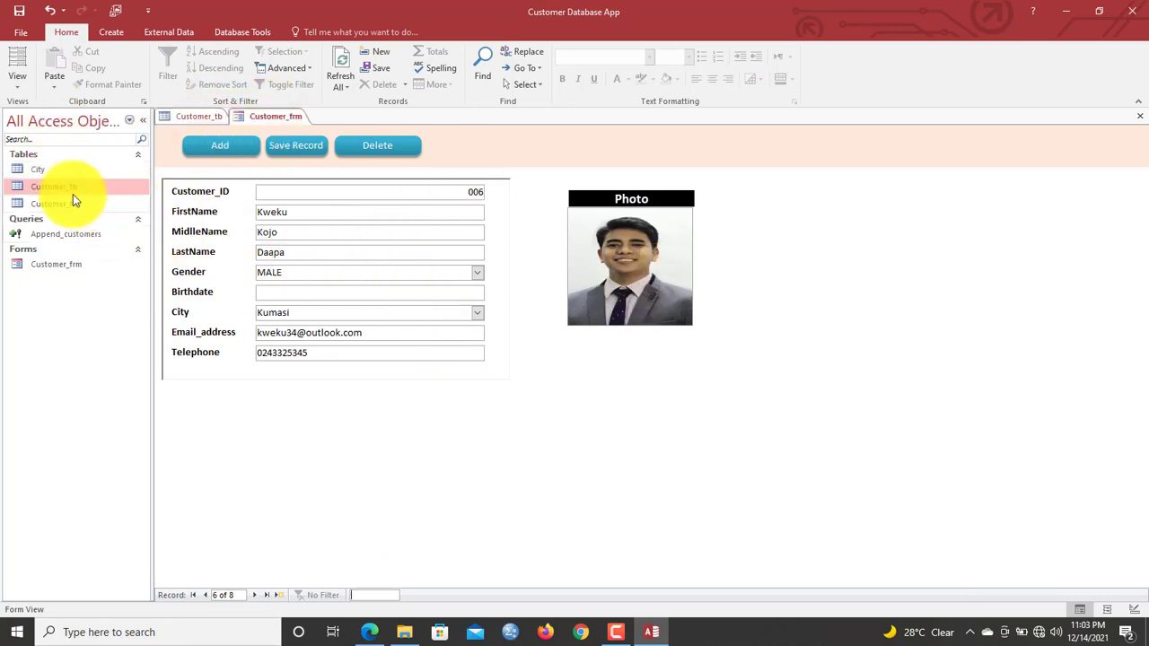
{"action": "left_click_drag", "start_coordinate": [36, 167], "coordinate": [30, 175]}
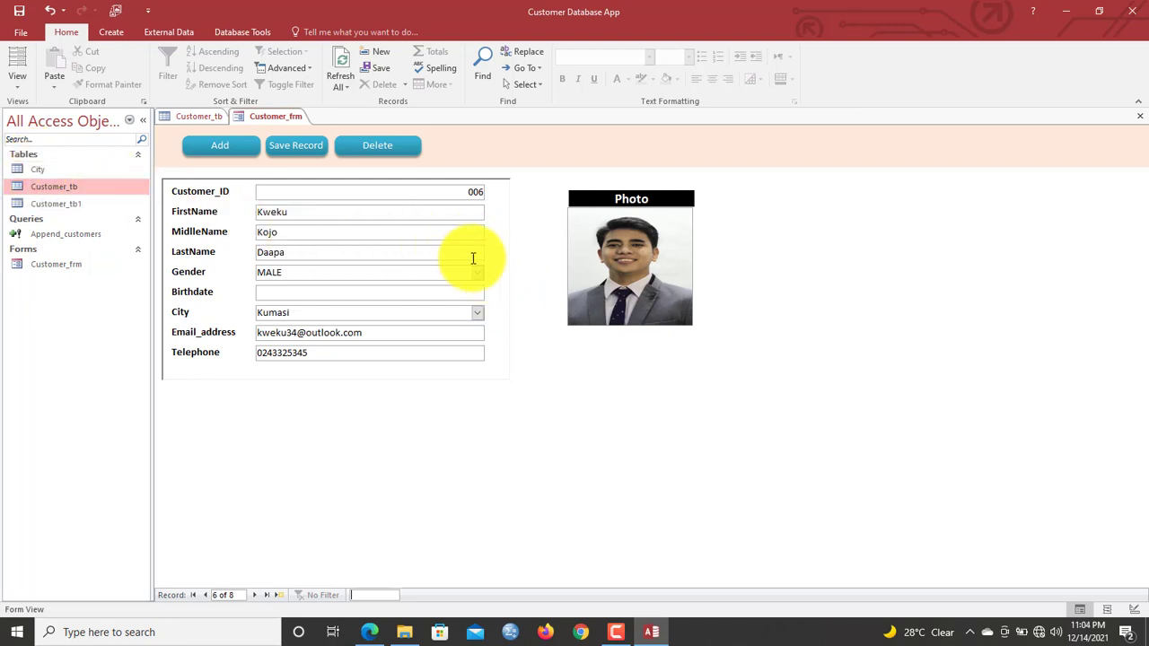
{"action": "left_click", "coordinate": [581, 634]}
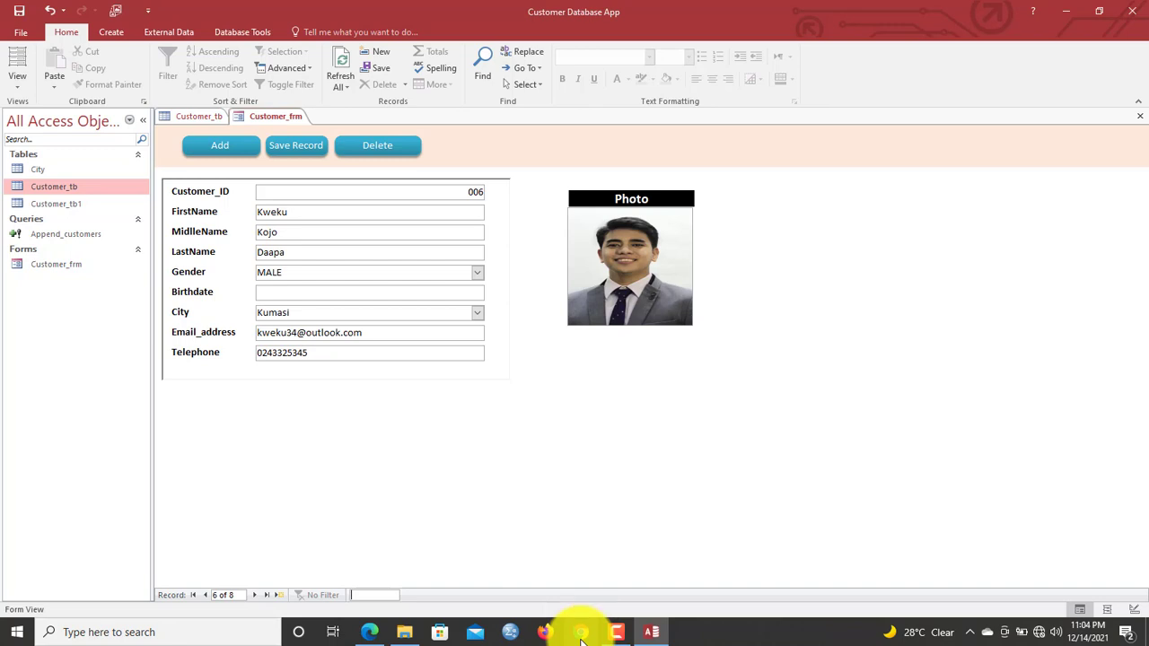